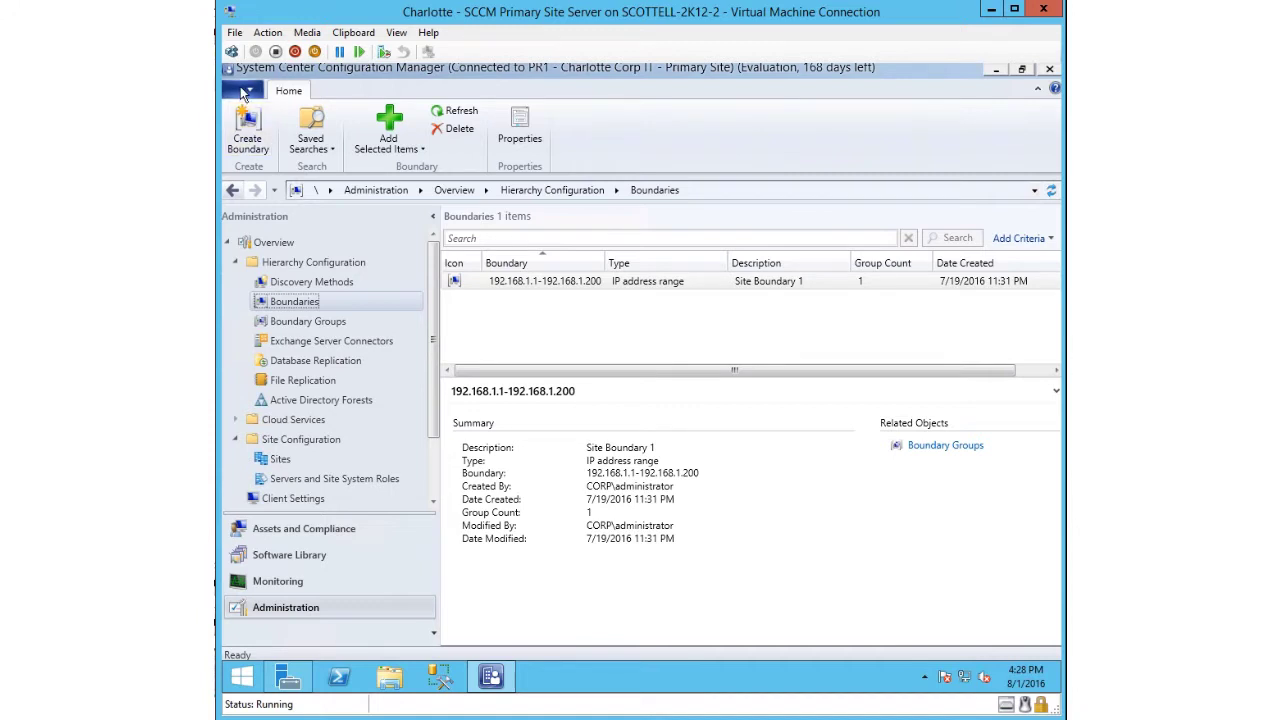
- Show the About Configuration Manager dialog from the application menu to check Version 1606
left_click(245, 93)
left_click(315, 238)
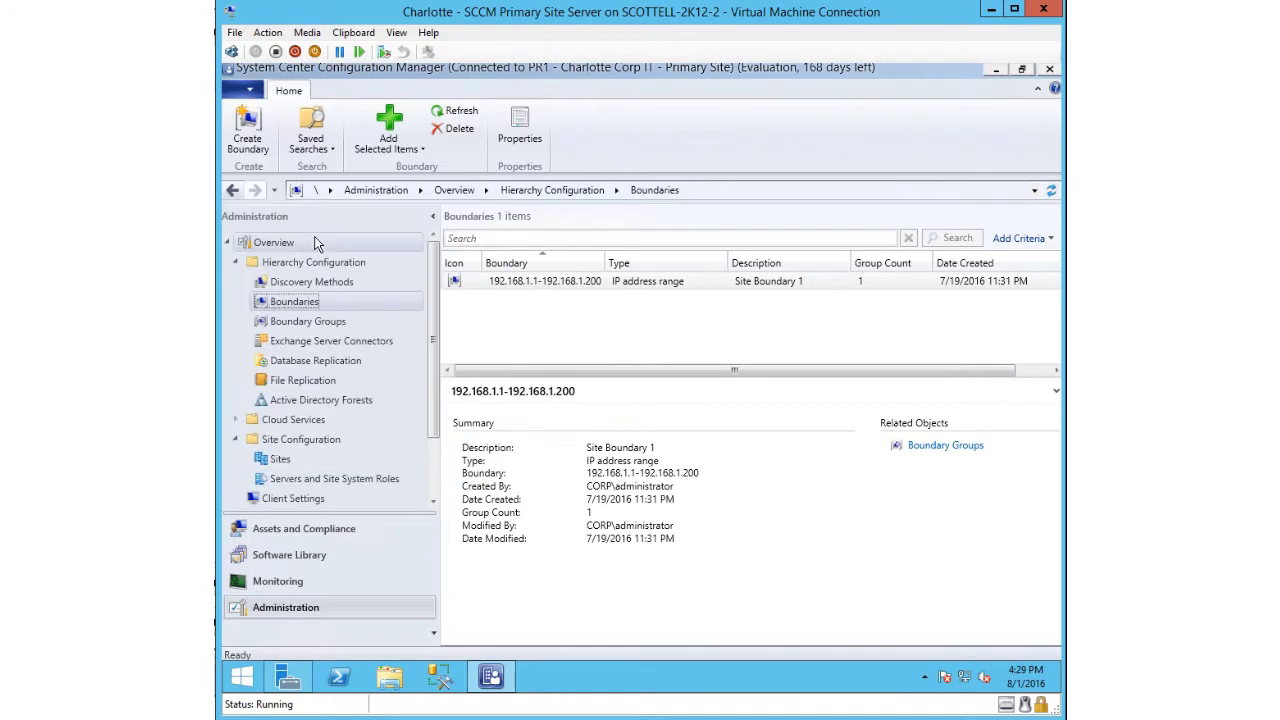
left_click(249, 92)
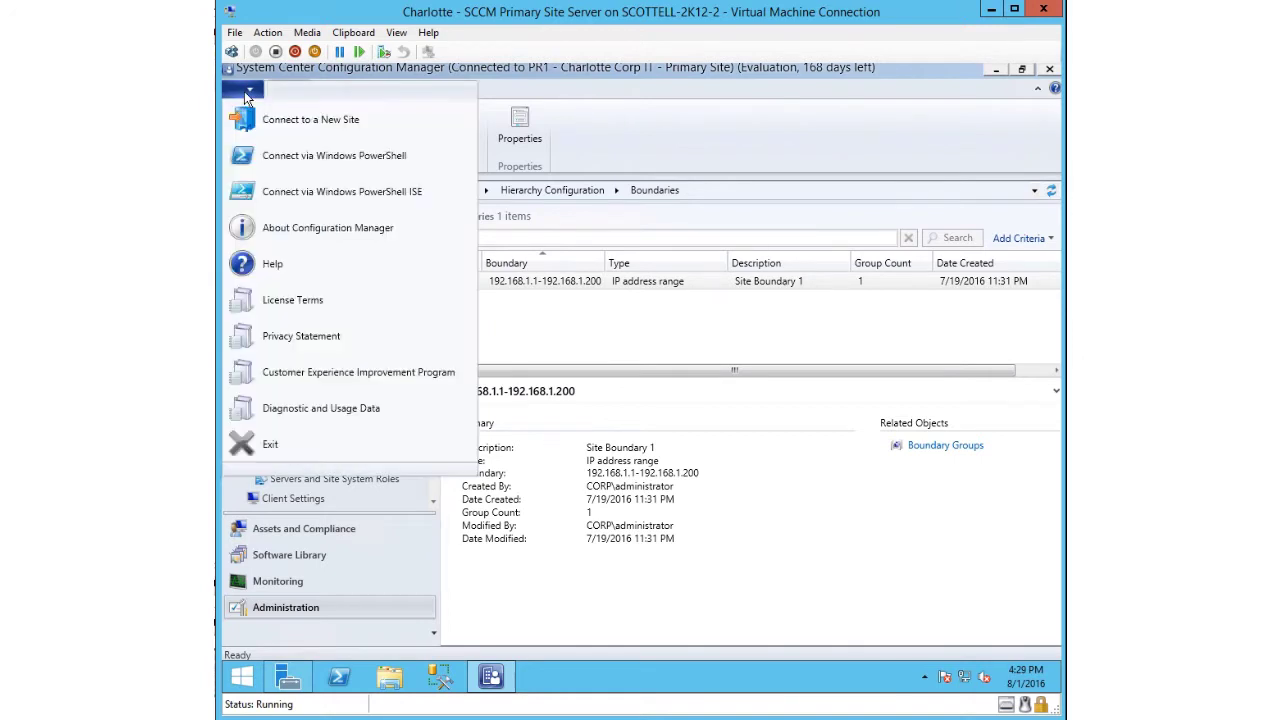
left_click(285, 228)
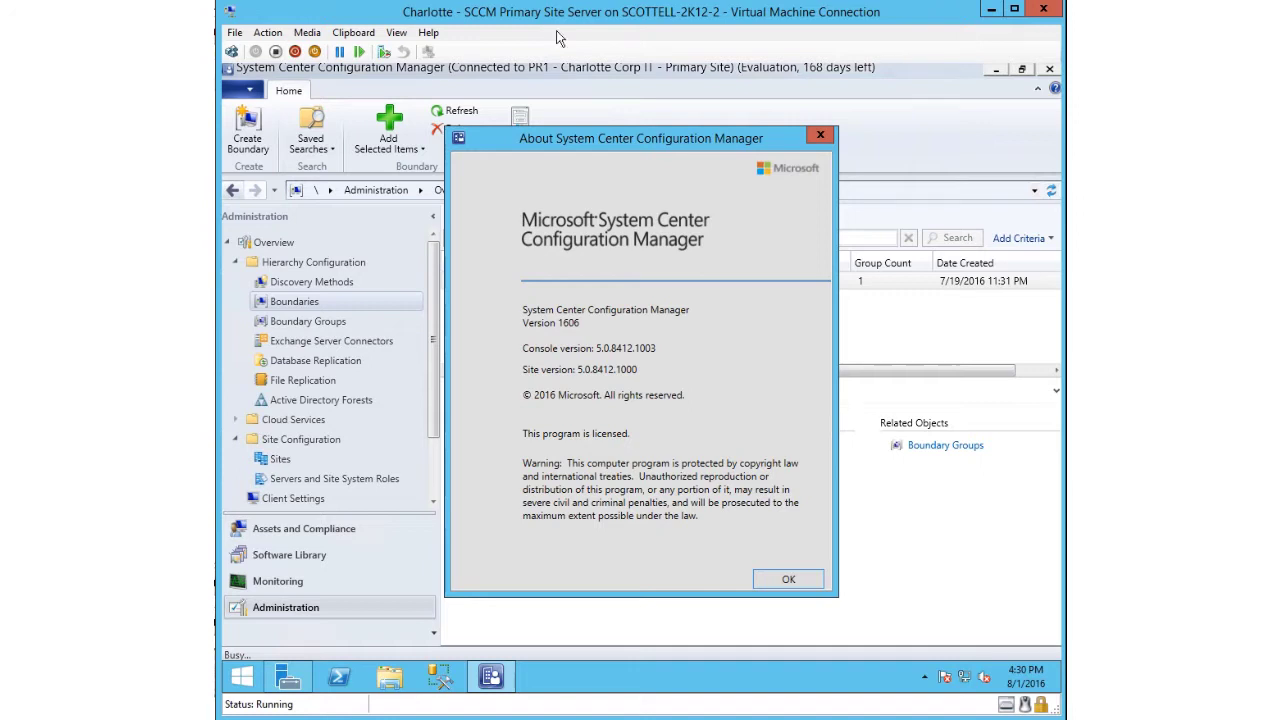
- Dismiss the About dialog to return to the Boundaries list
left_click(788, 579)
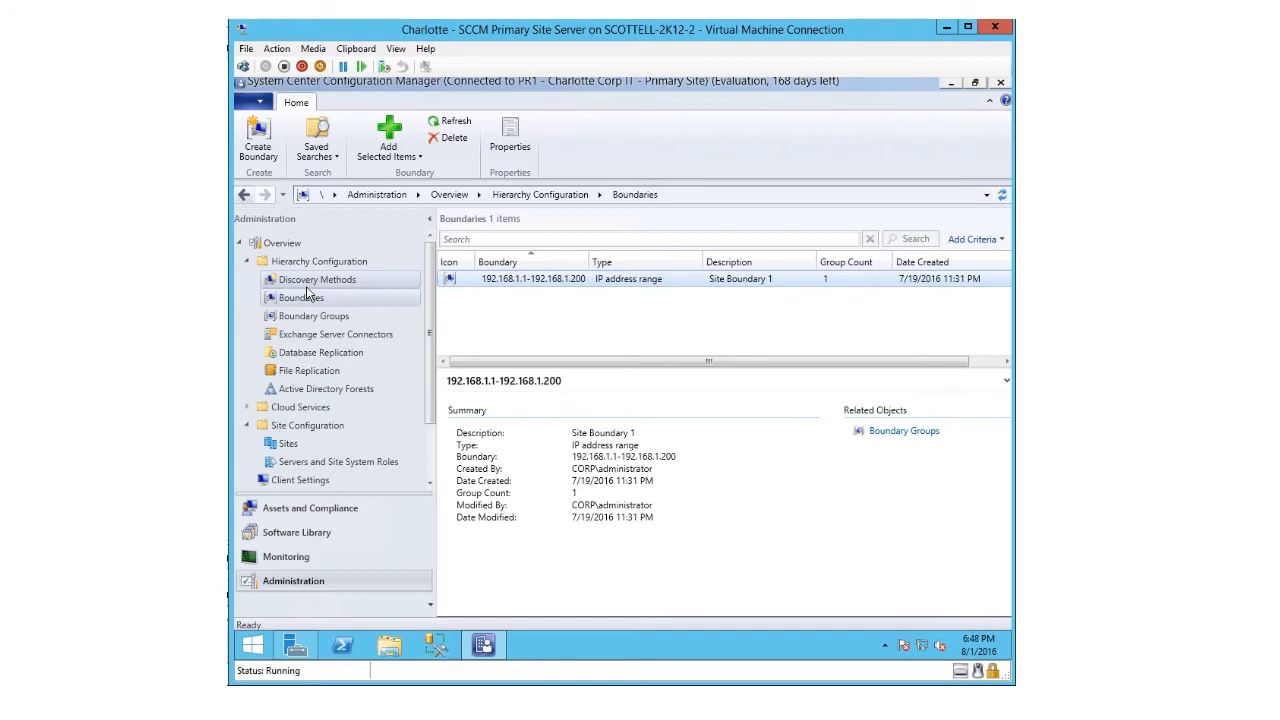
left_click(300, 302)
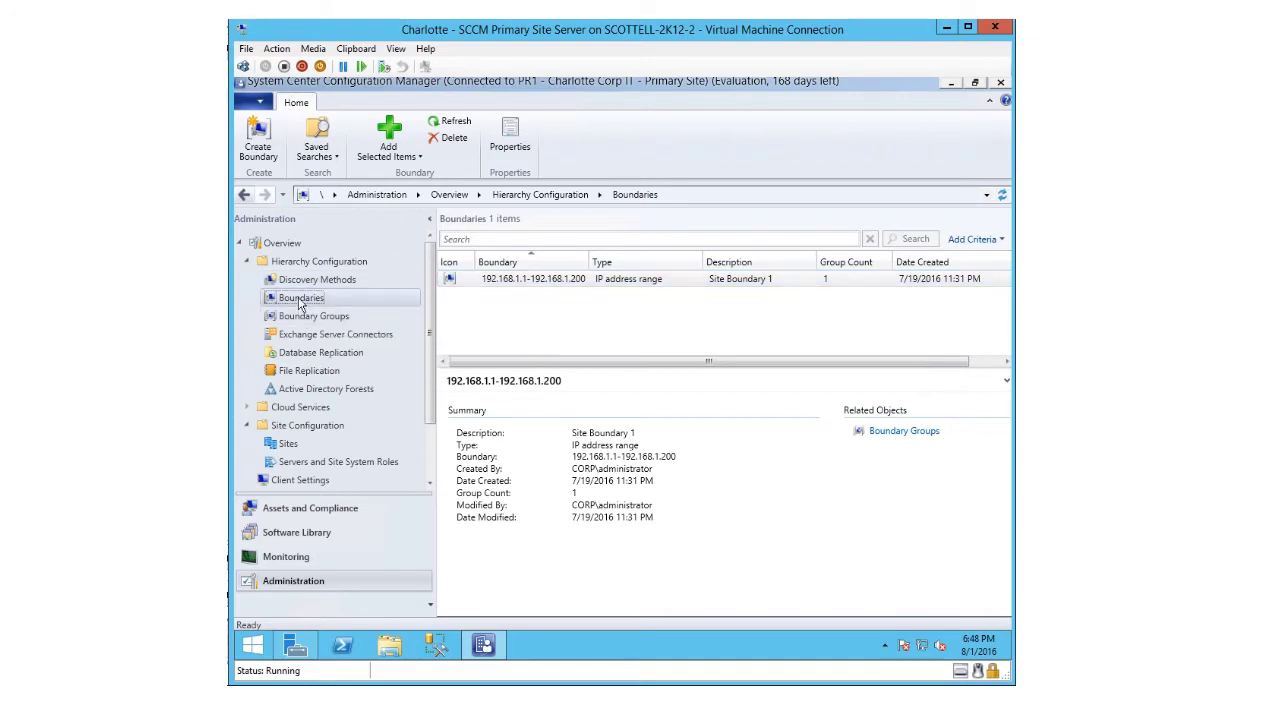
left_click(632, 288)
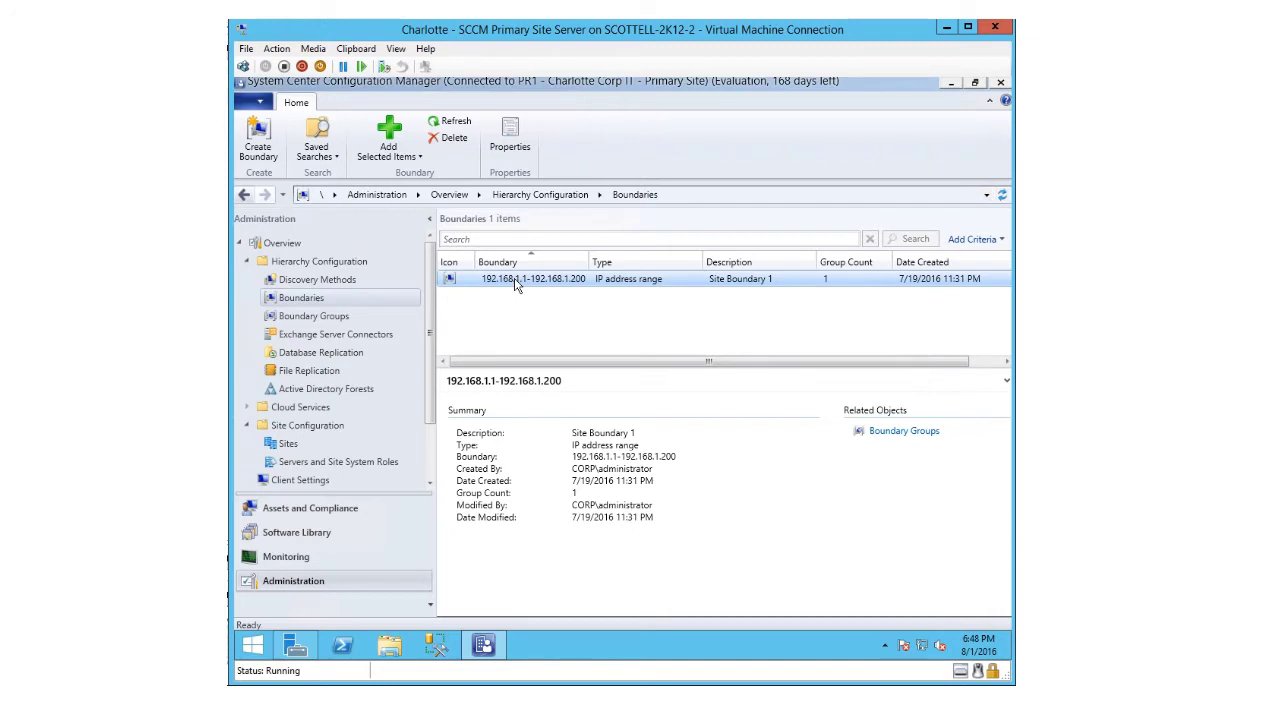
right_click(515, 284)
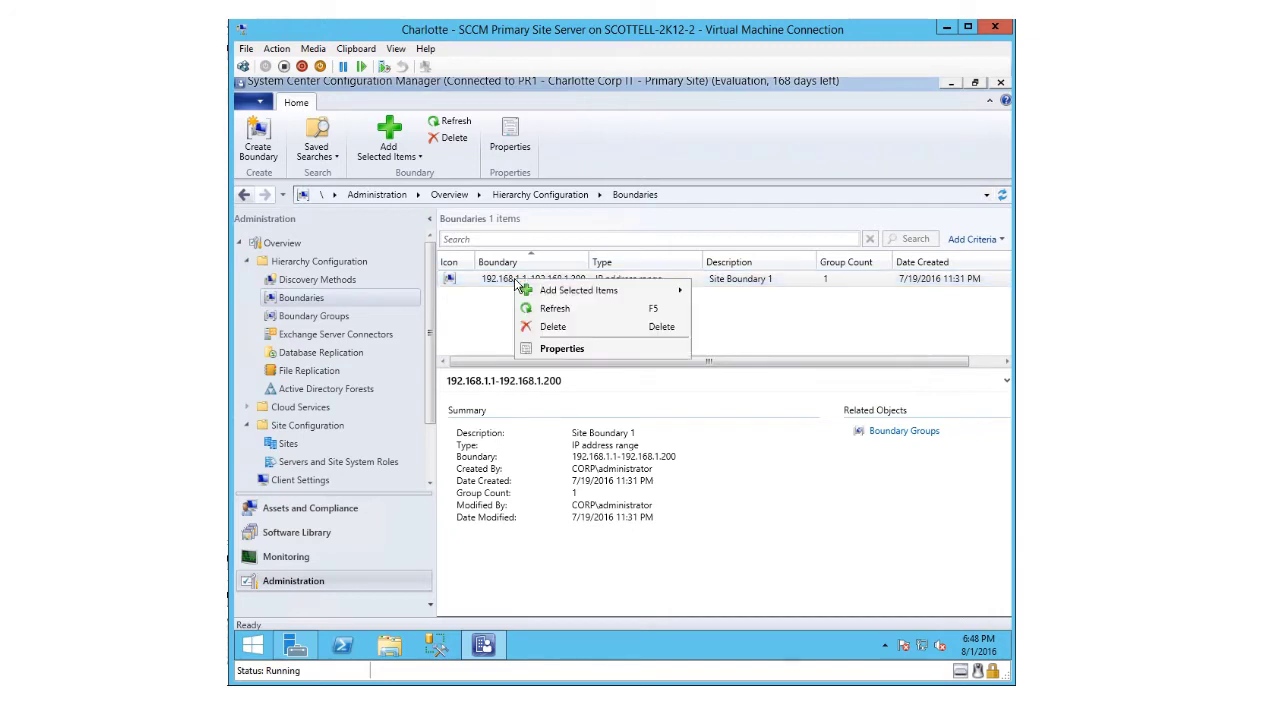
left_click(460, 306)
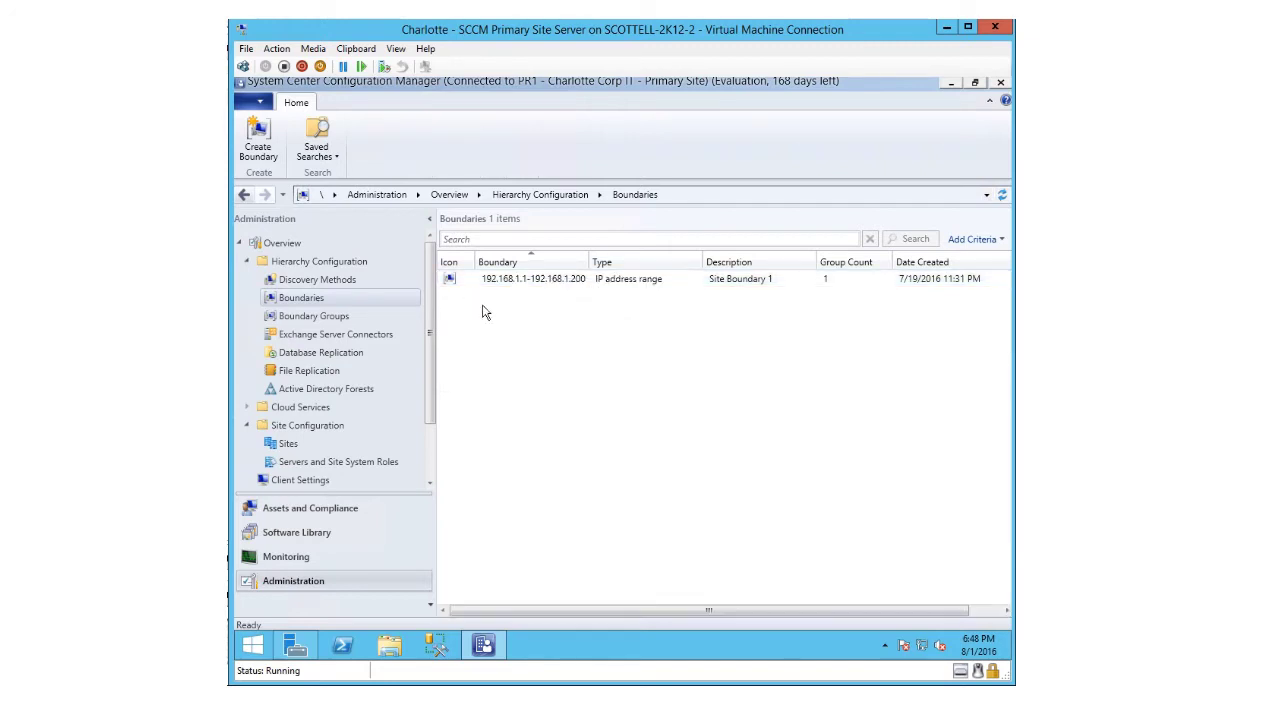
- Bring up Properties for Boundary Group 1 from the Boundary Groups list
left_click(313, 318)
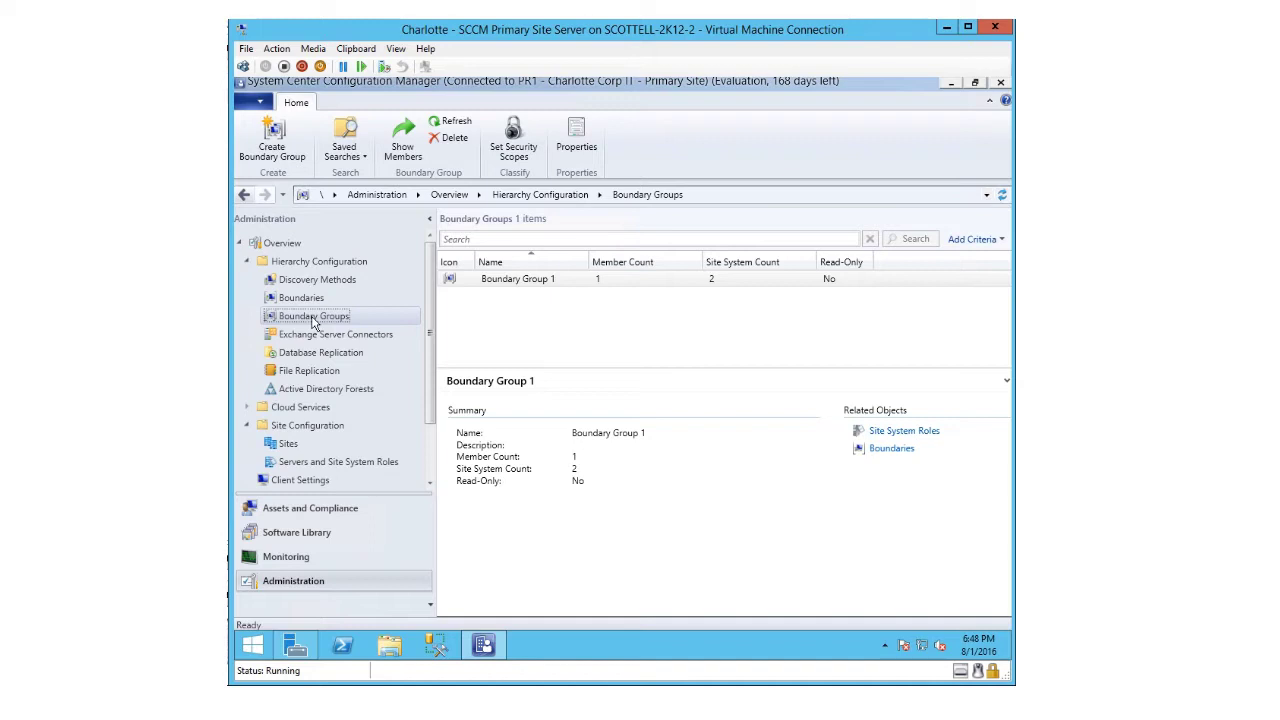
right_click(484, 282)
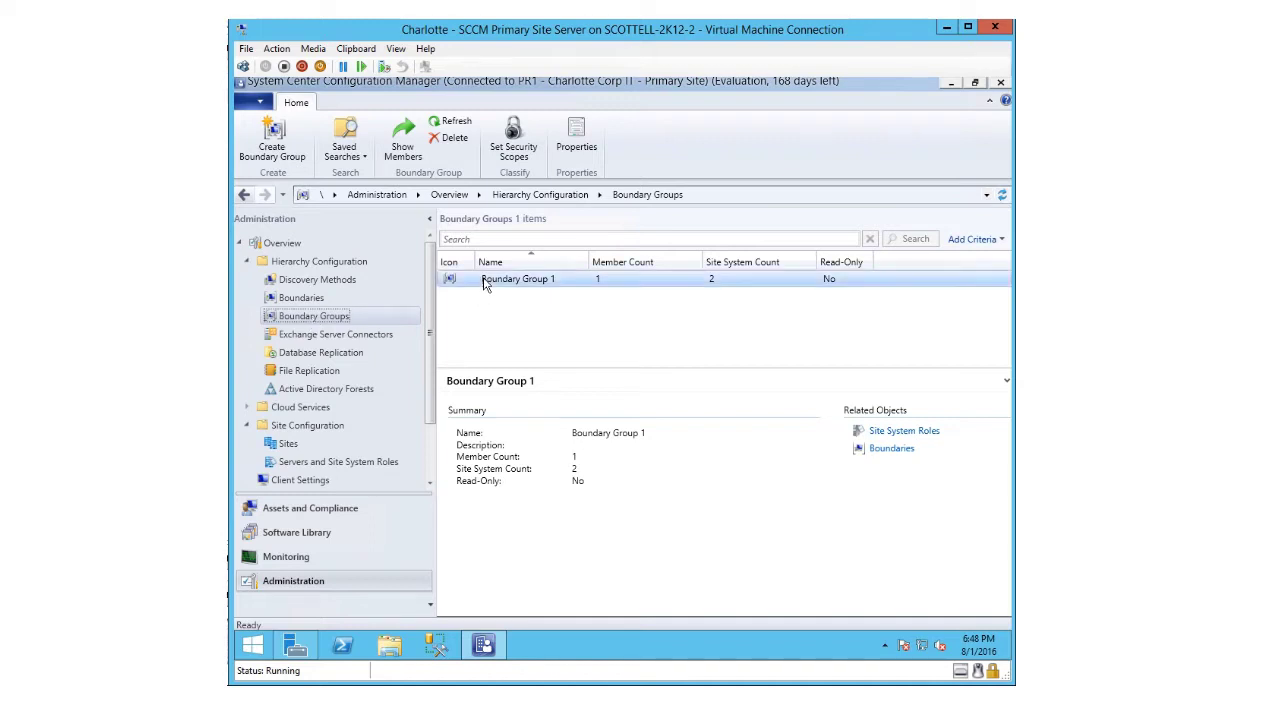
left_click(524, 372)
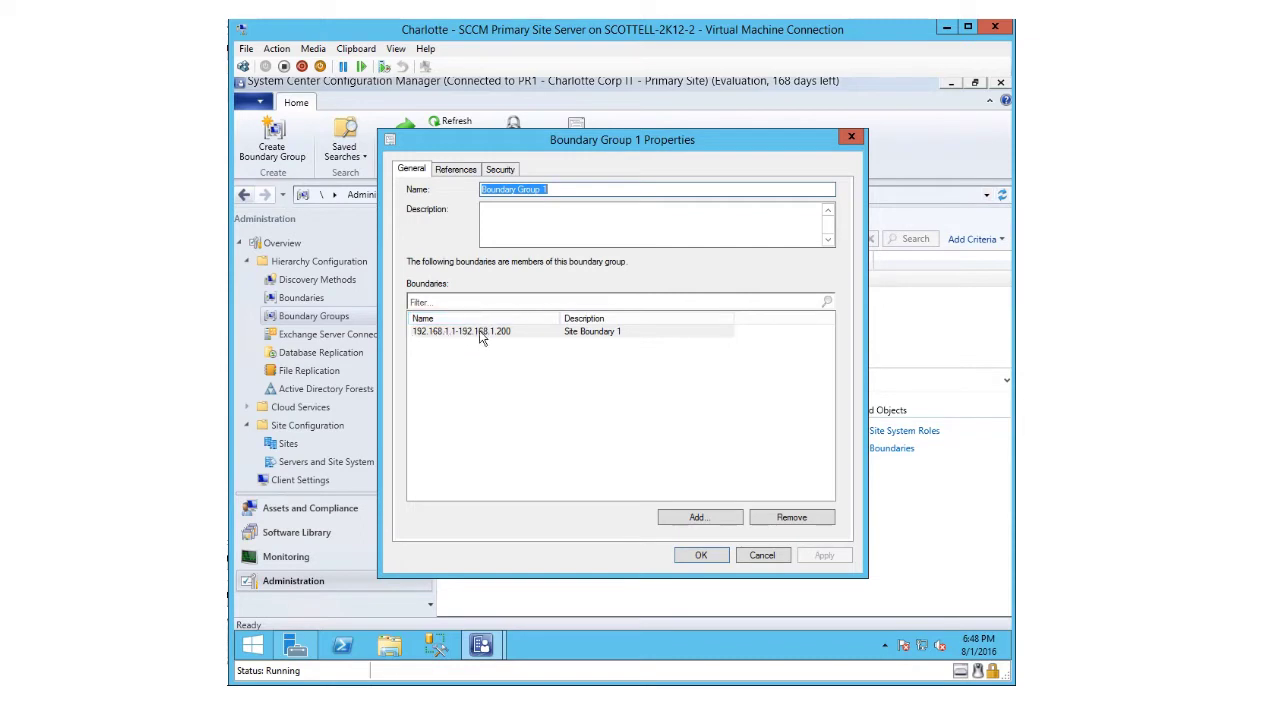
- On the References tab, toggle CLT-CM-01's connection to Slow and back to Fast, then cancel
left_click(456, 170)
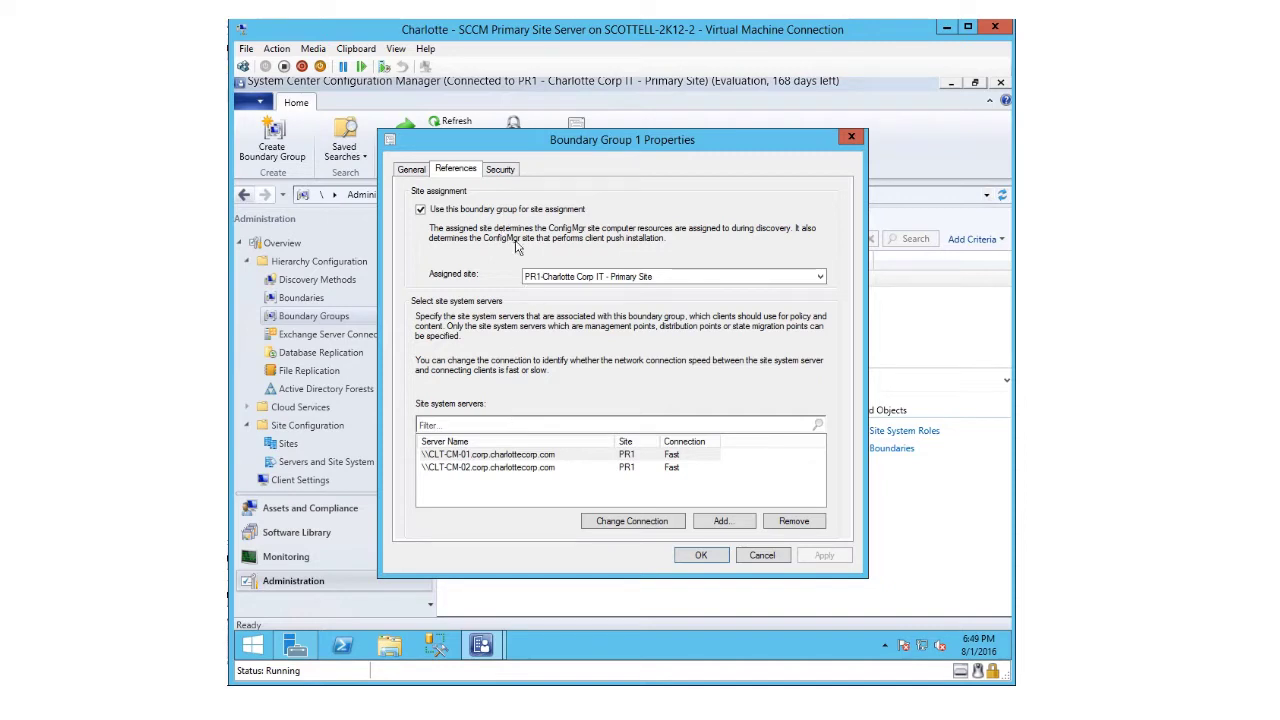
left_click(492, 457)
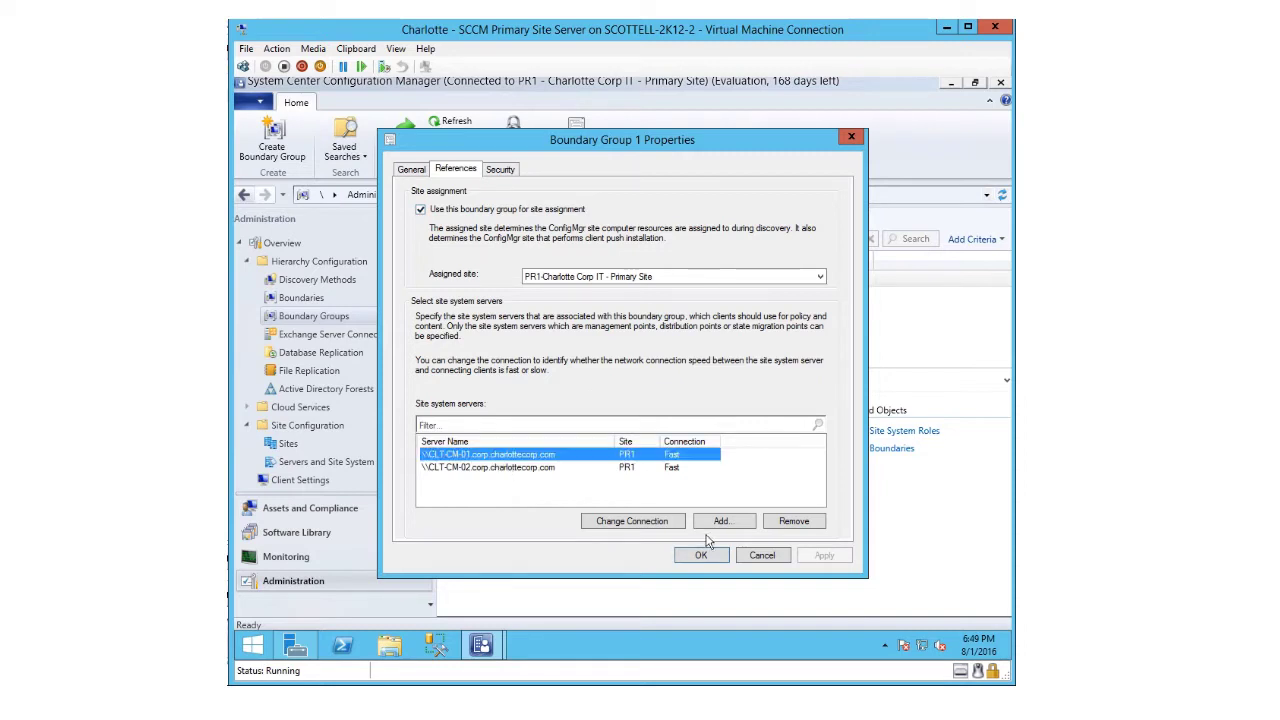
left_click(620, 526)
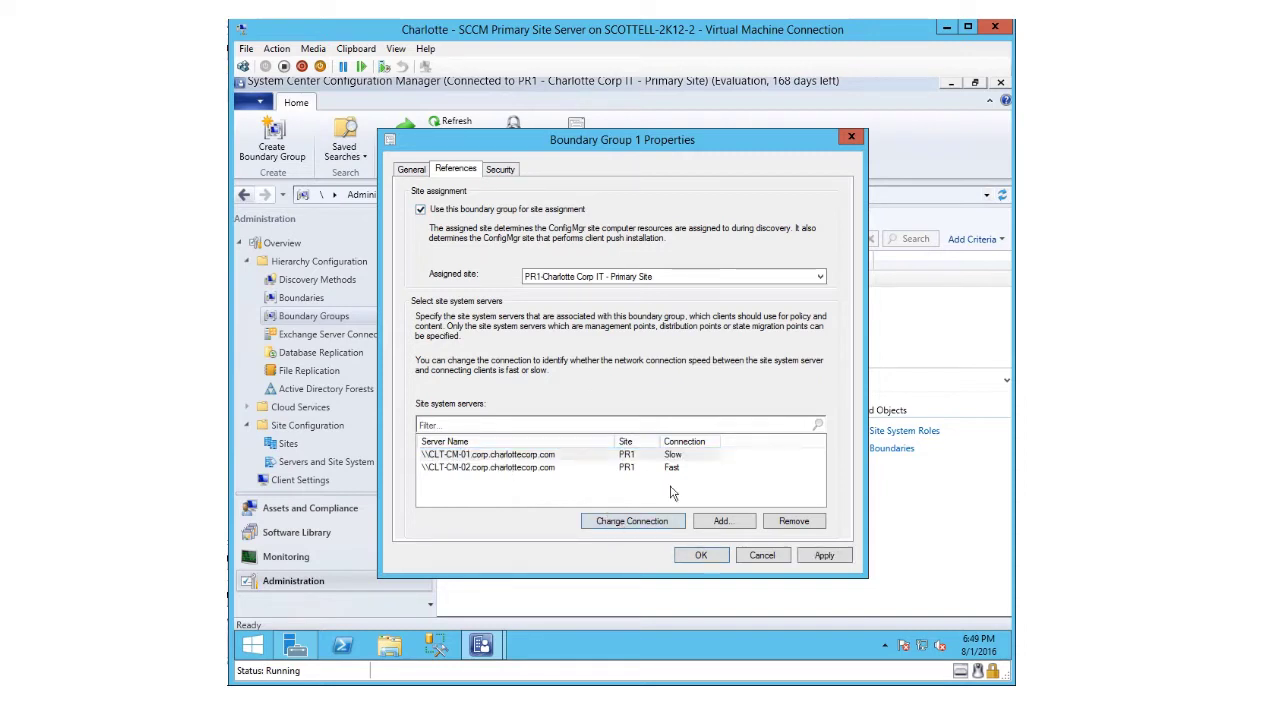
left_click(605, 530)
left_click(763, 556)
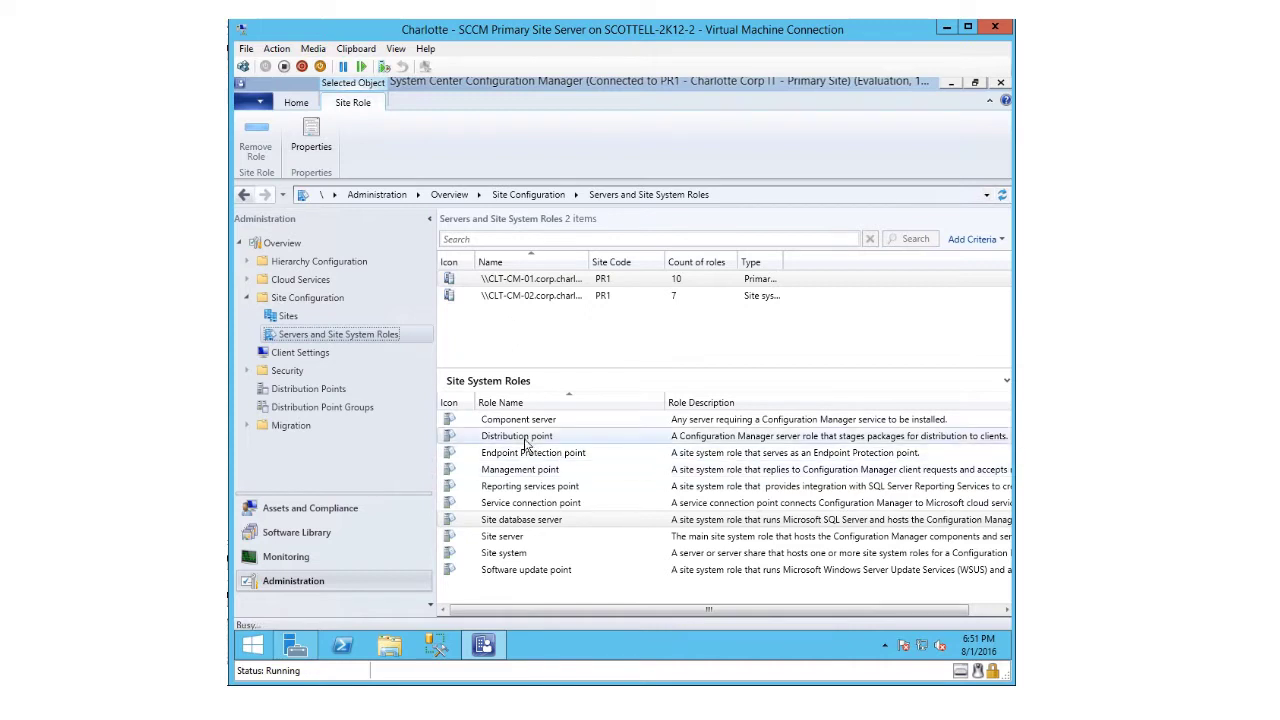
left_click(524, 438)
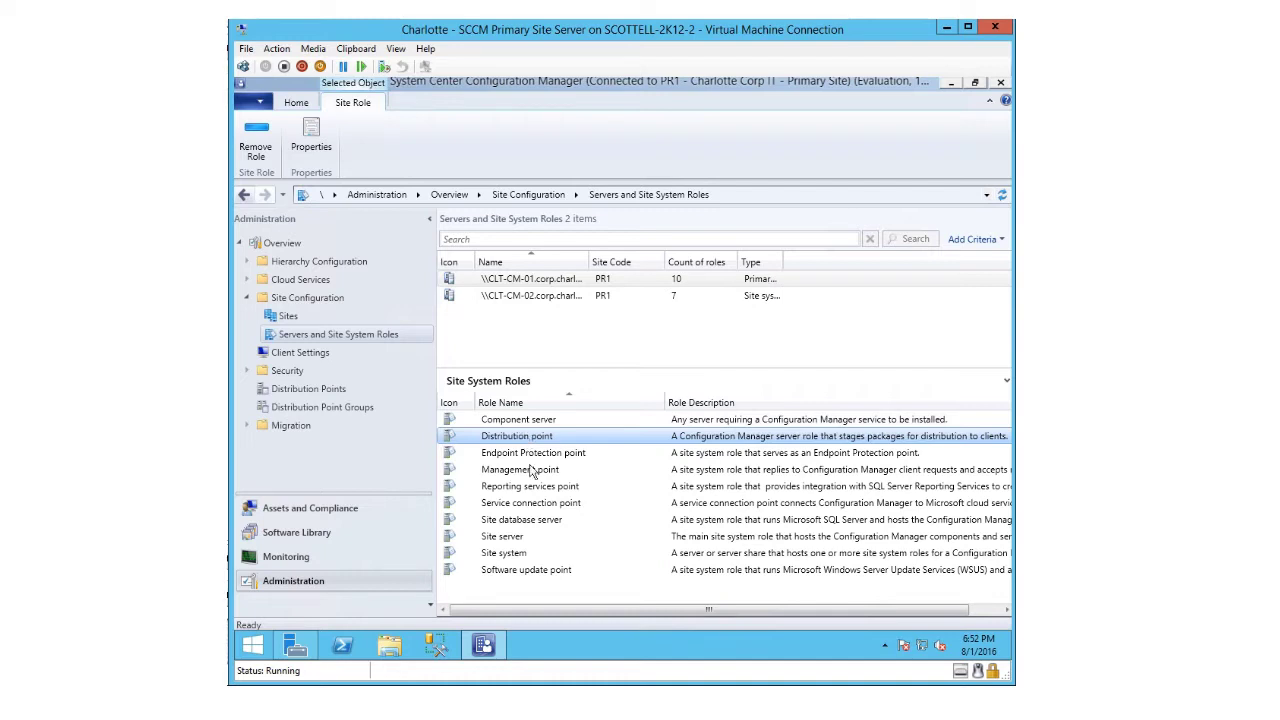
left_click(530, 502)
left_click(515, 474)
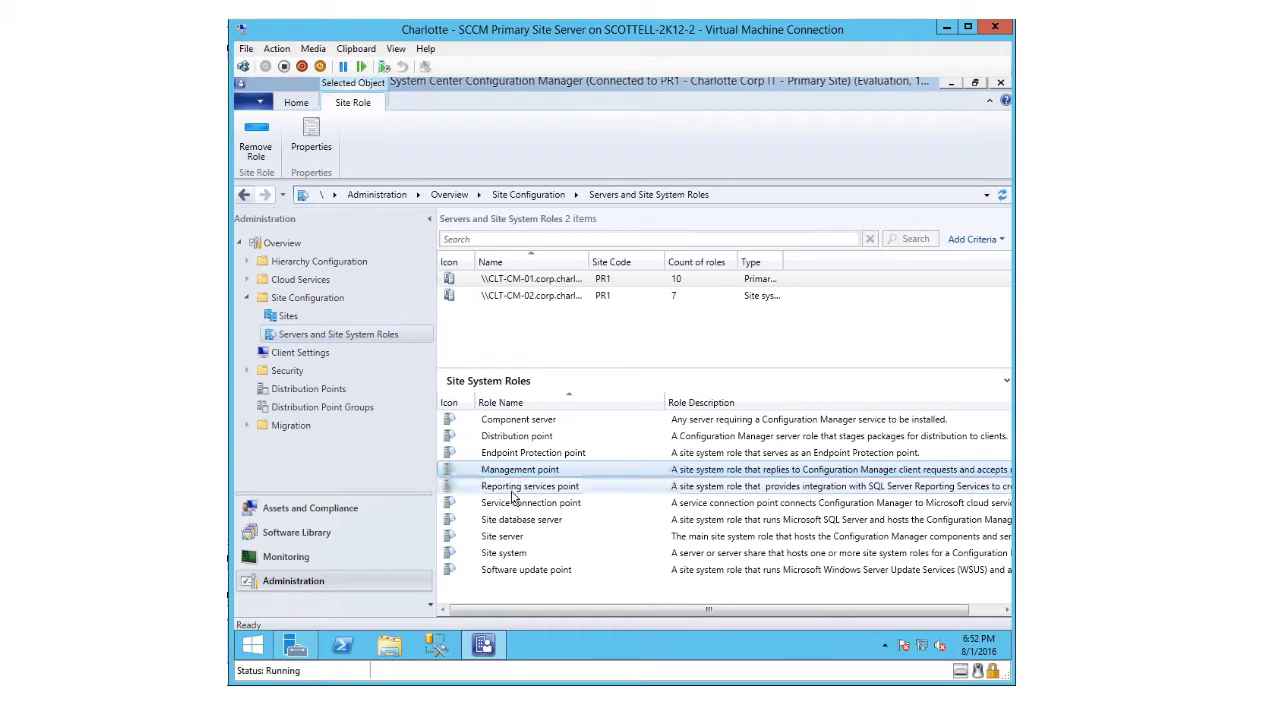
left_click(514, 488)
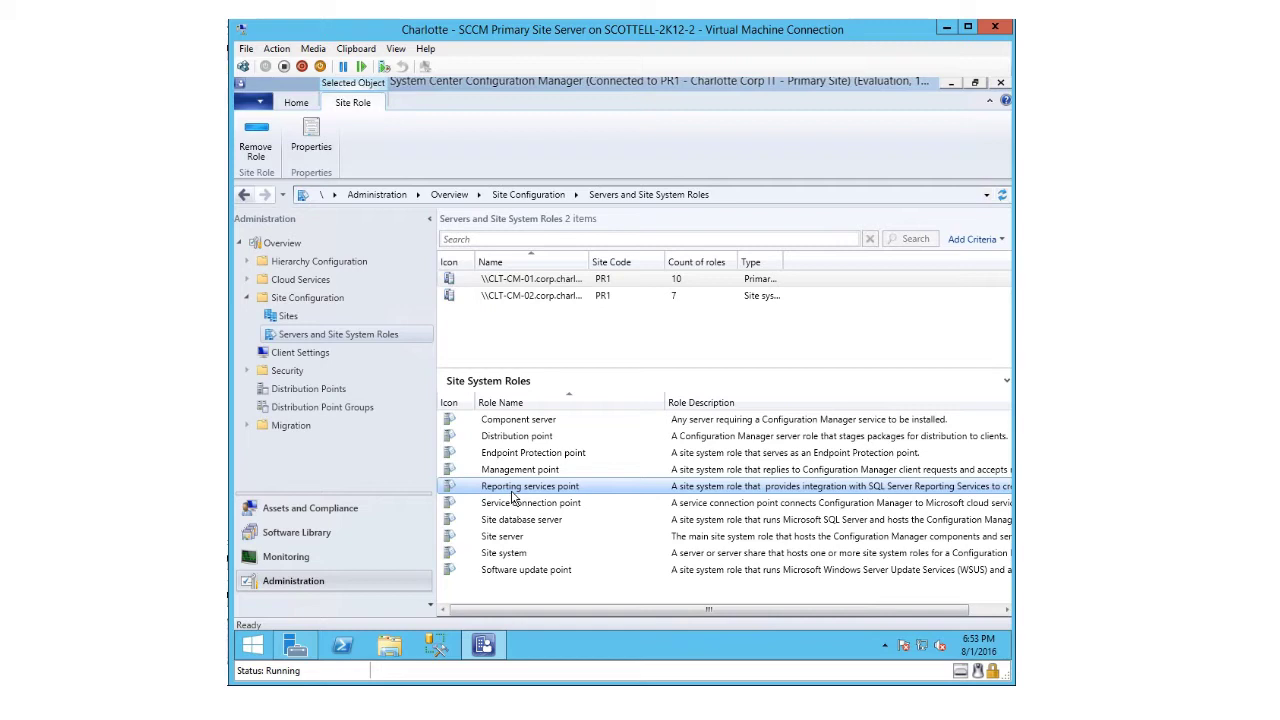
left_click(474, 574)
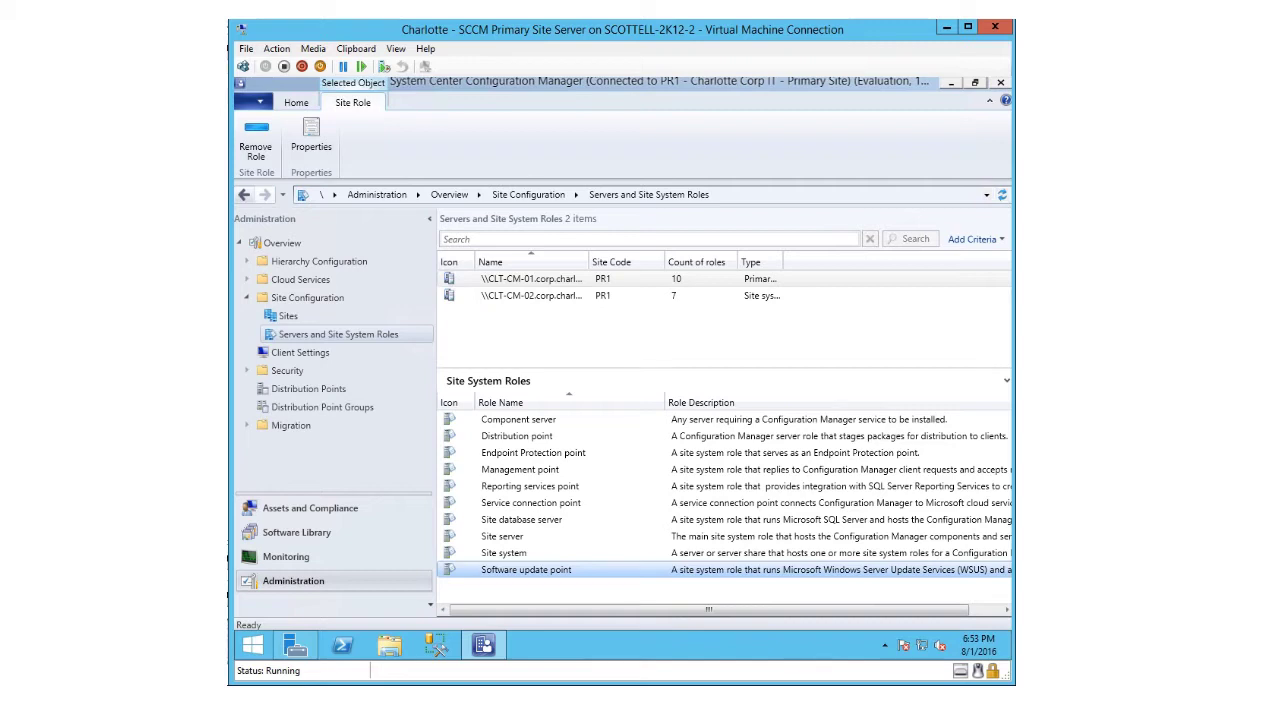
- List CLT-CM-02's seven roles, then bring up PR1's Software Distribution component properties
left_click(510, 296)
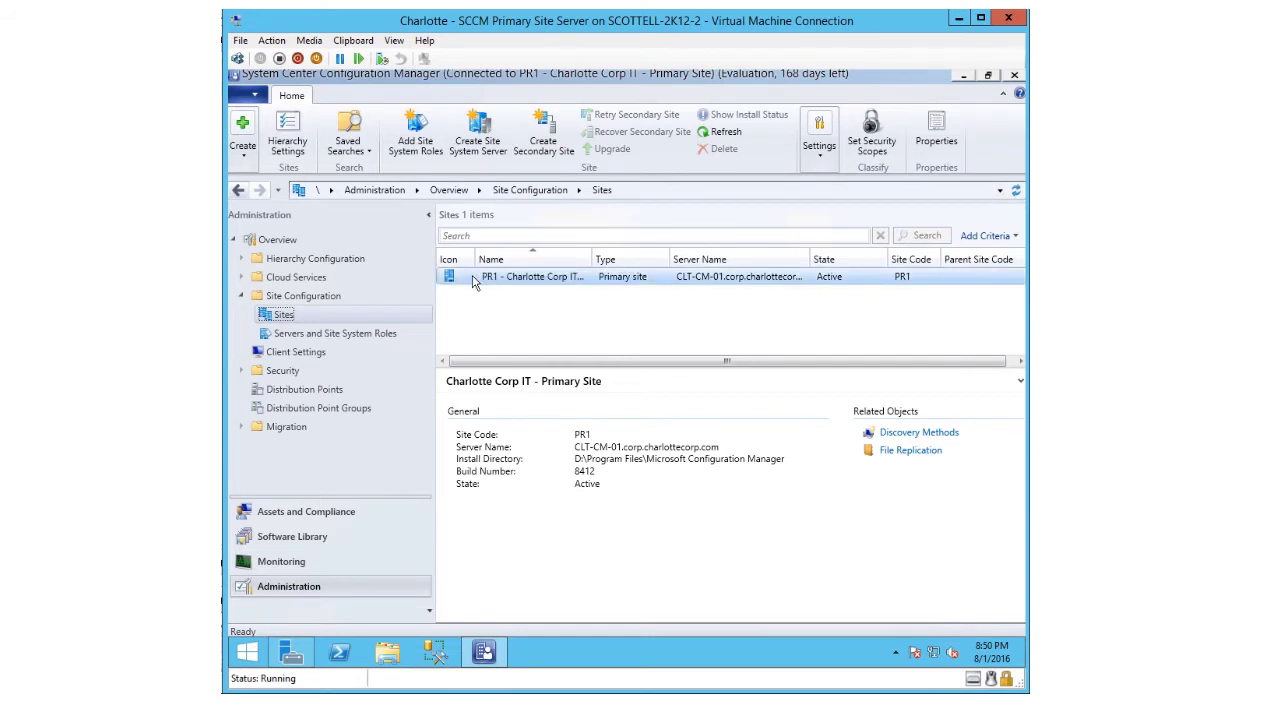
right_click(489, 282)
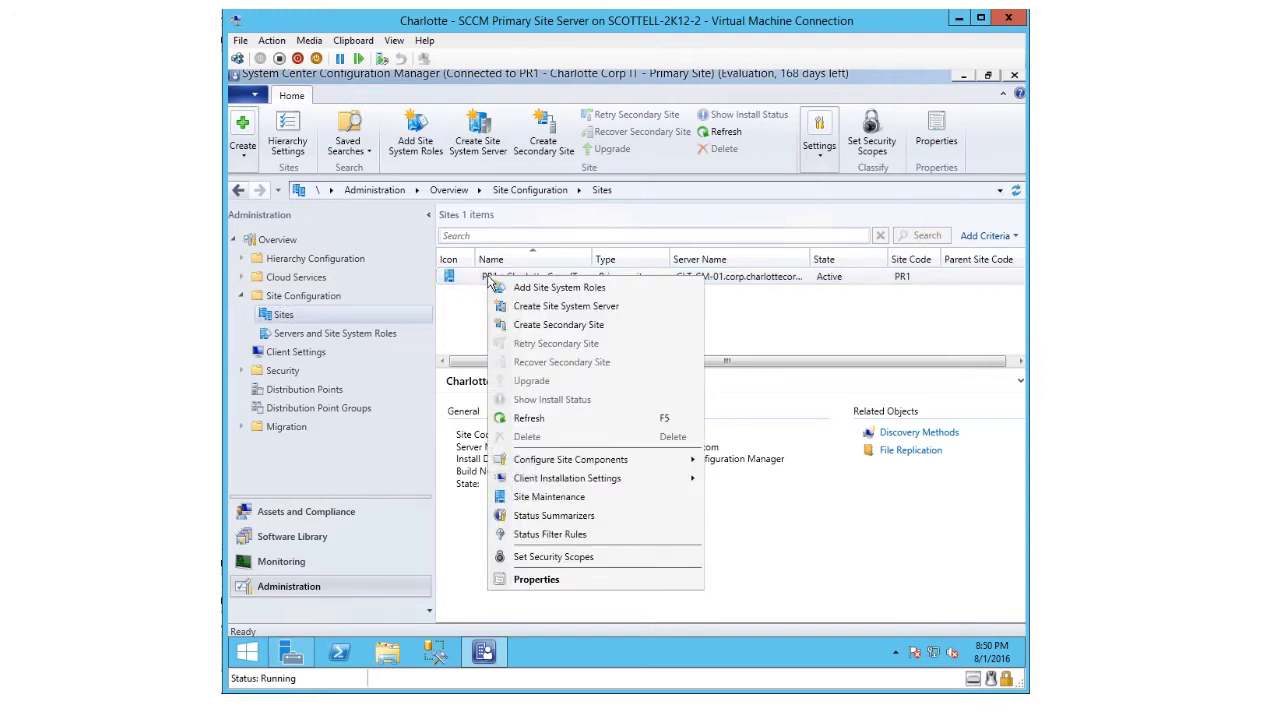
mouse_move(547, 462)
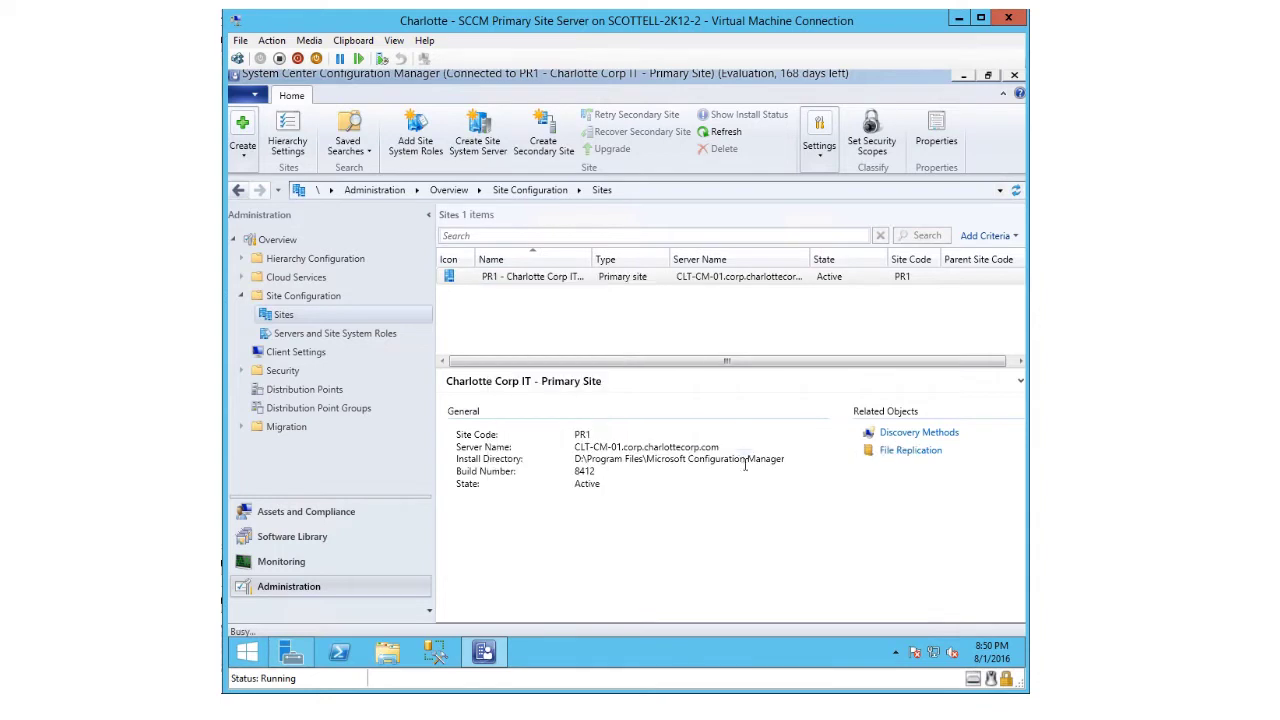
left_click(760, 460)
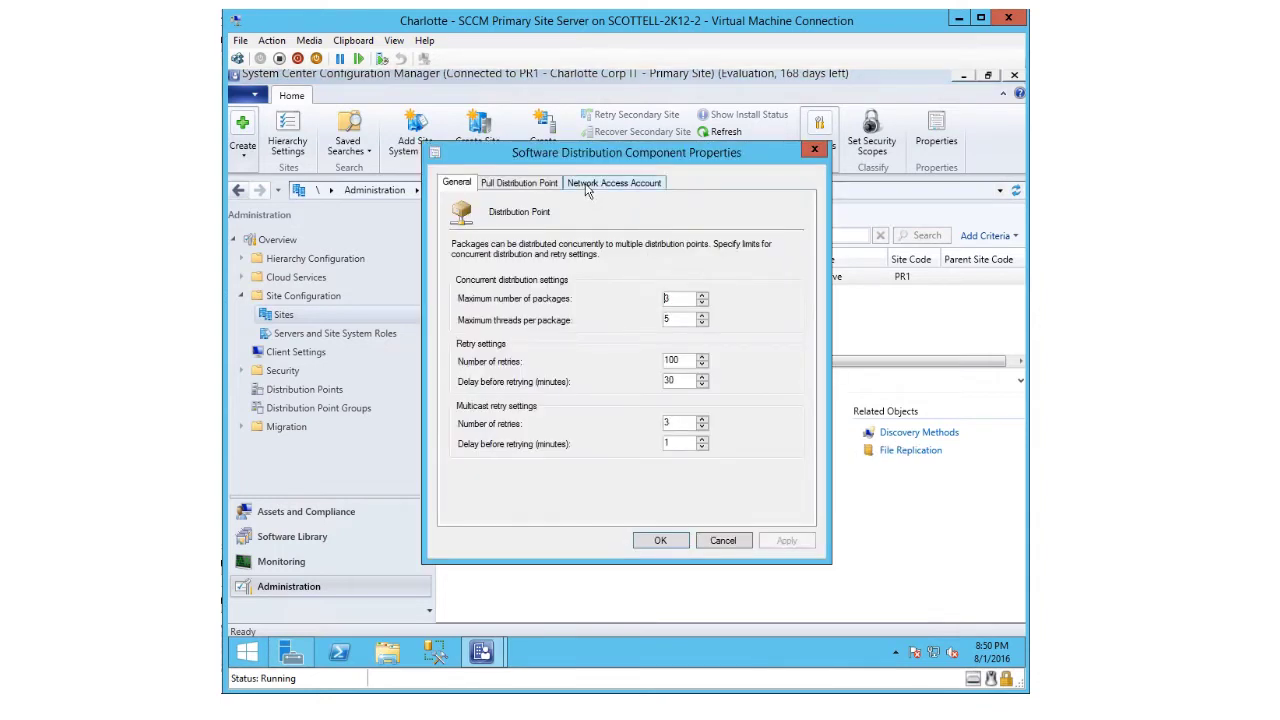
- Check the network access account settings, then show the Devices node's import options
left_click(588, 186)
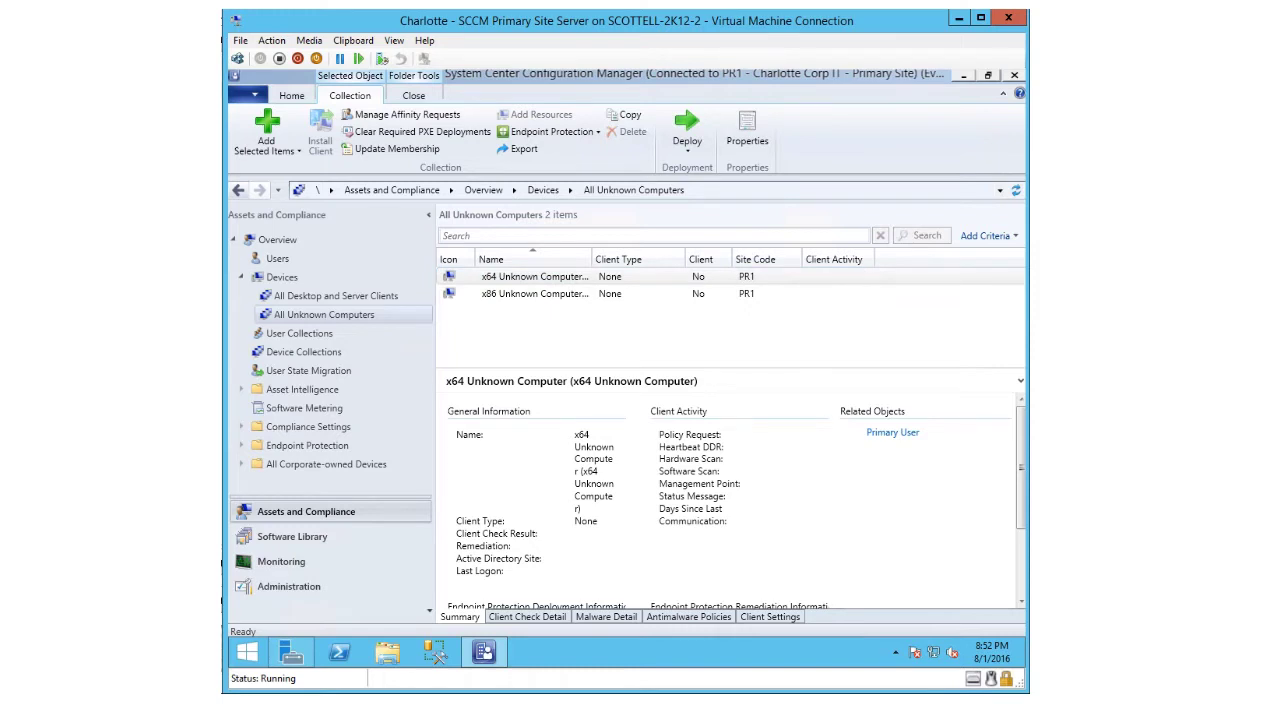
left_click(303, 279)
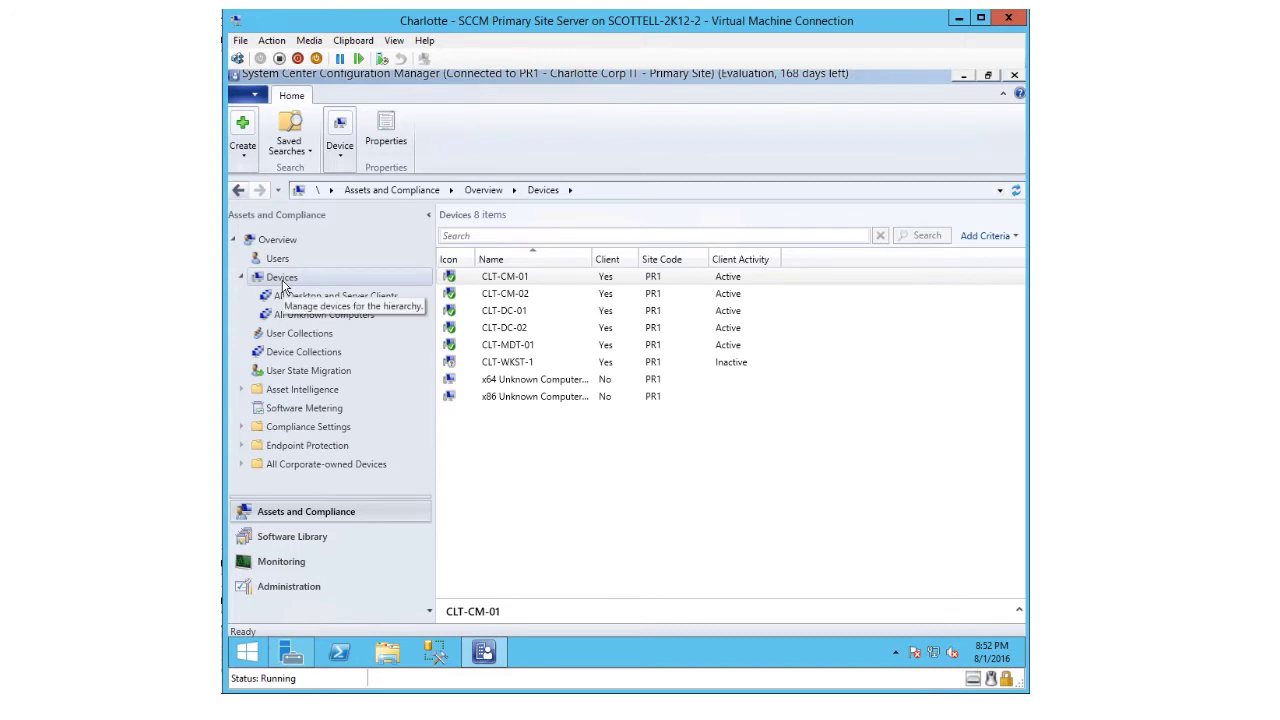
left_click(282, 287)
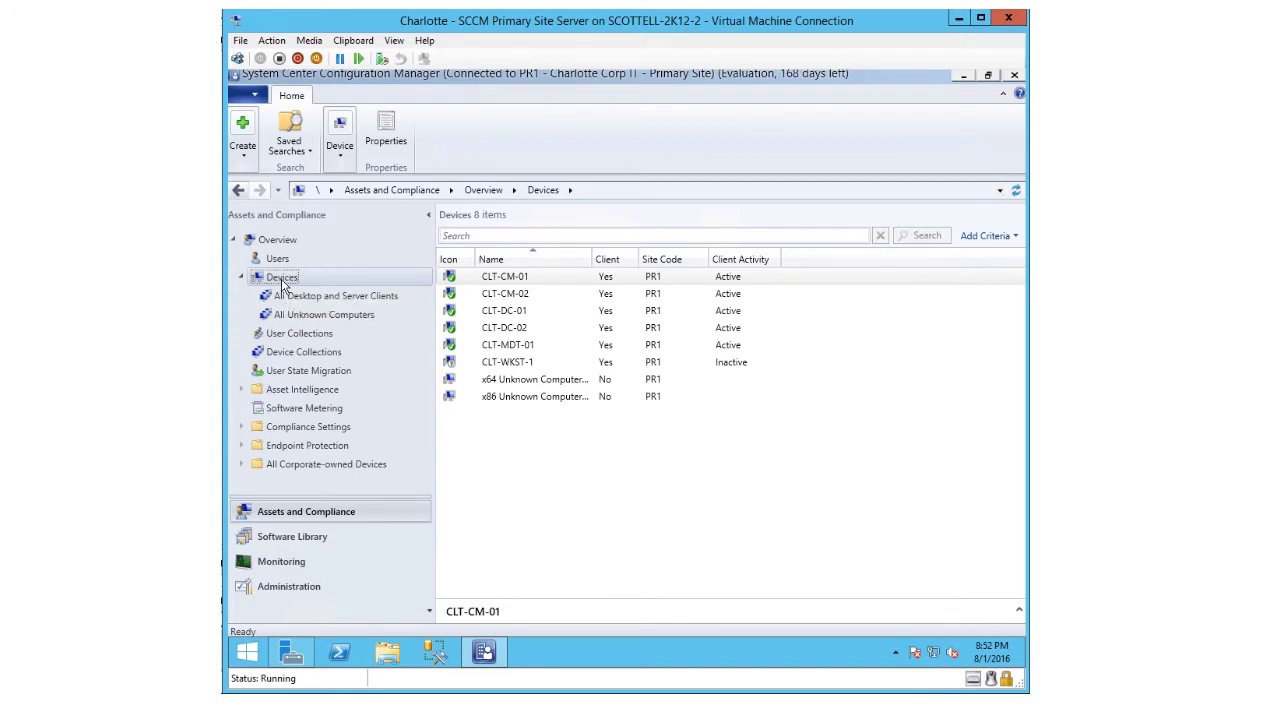
right_click(284, 285)
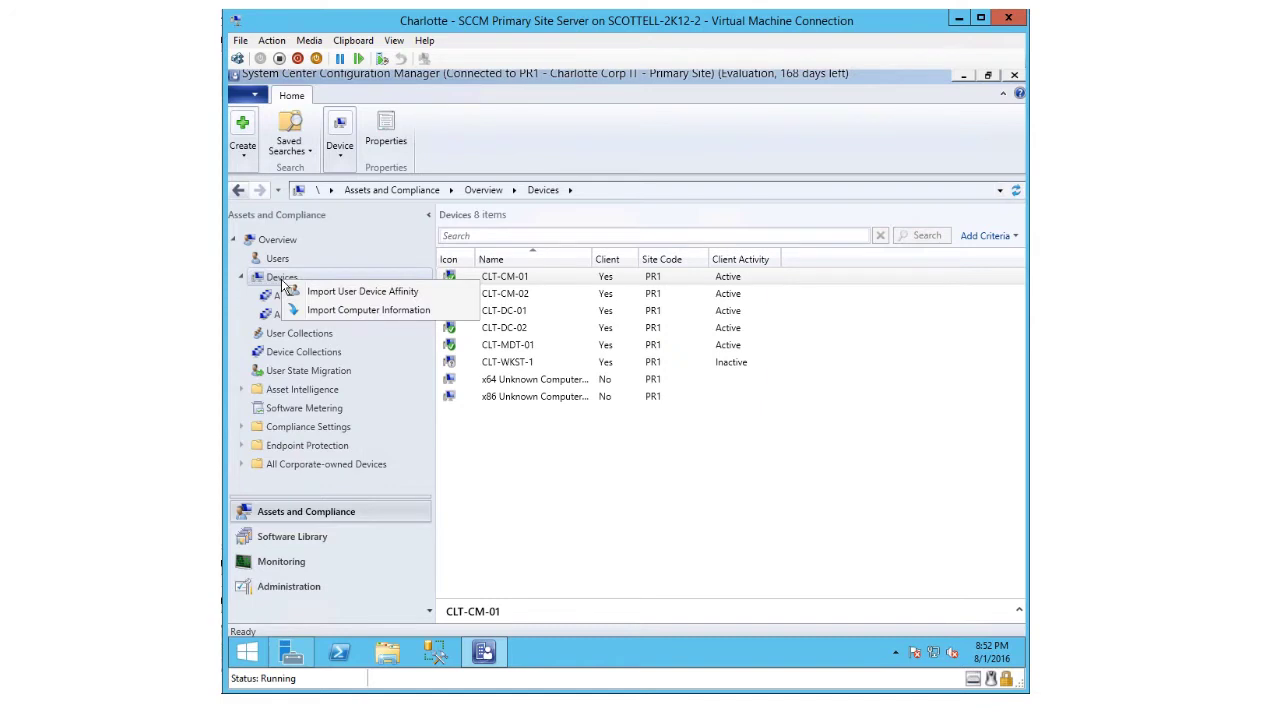
- Start the Import Computer Information wizard and choose Import single computer
left_click(320, 316)
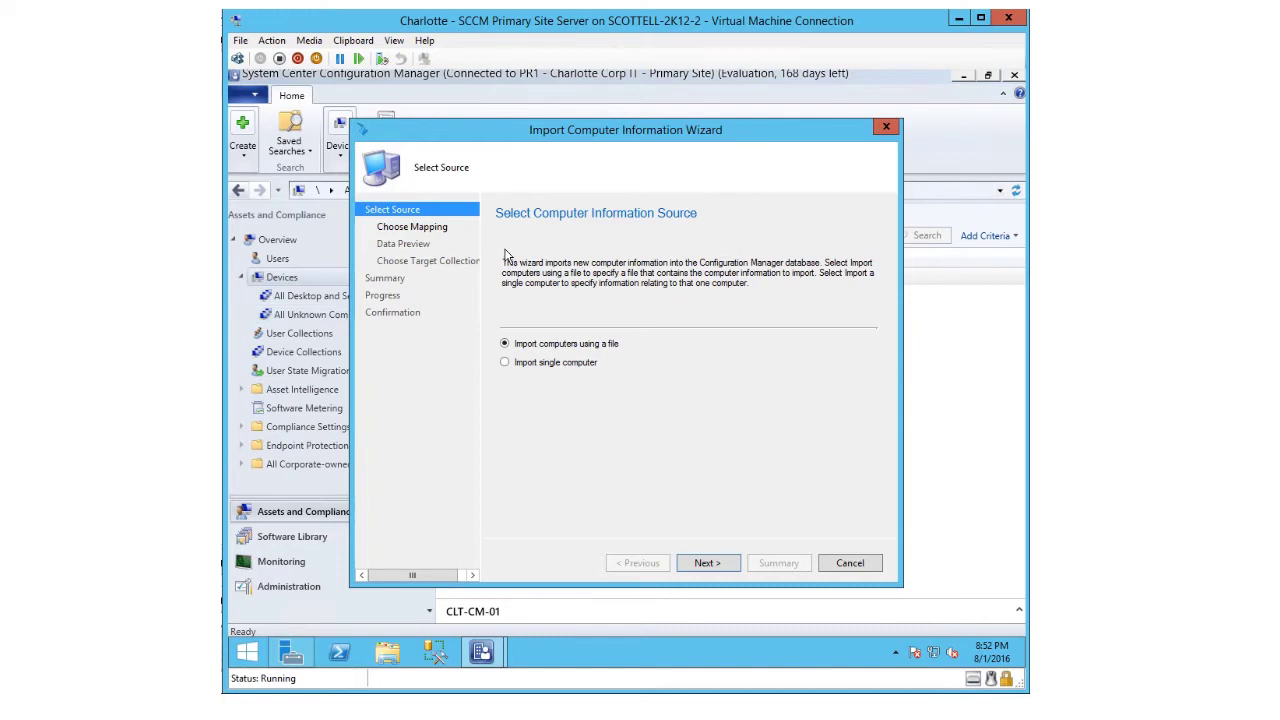
left_click(707, 563)
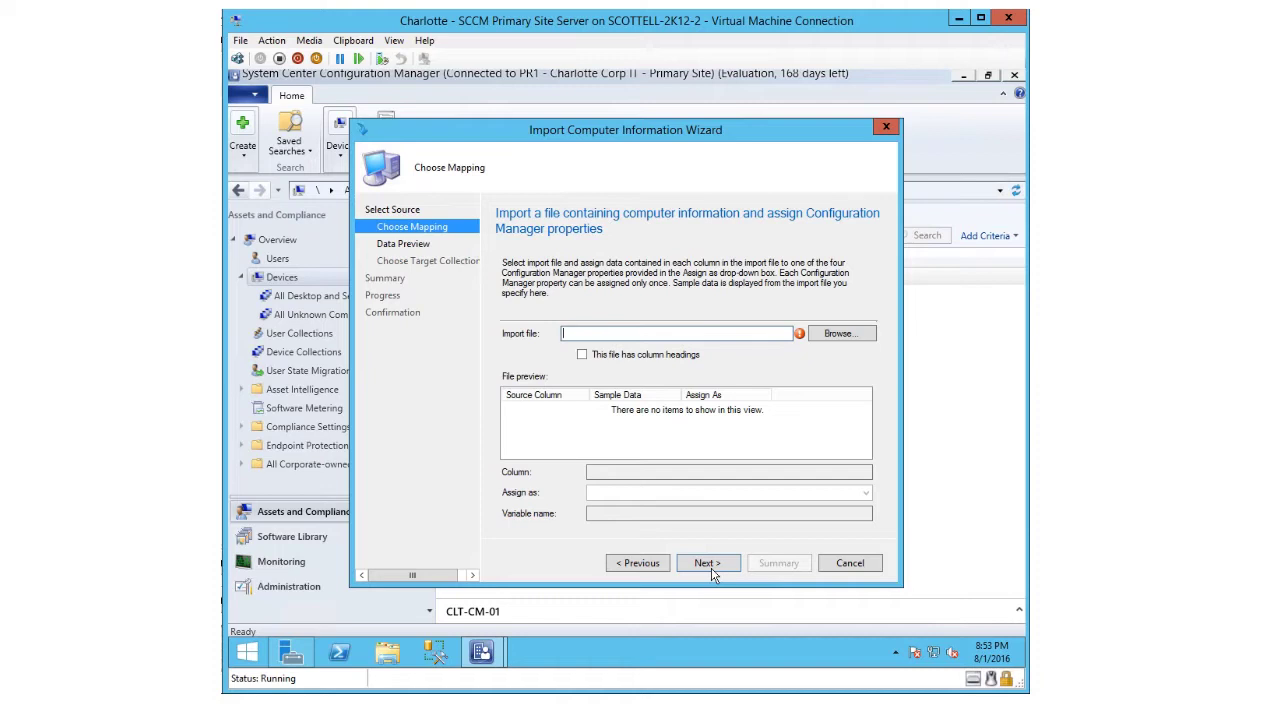
left_click(640, 566)
left_click(516, 363)
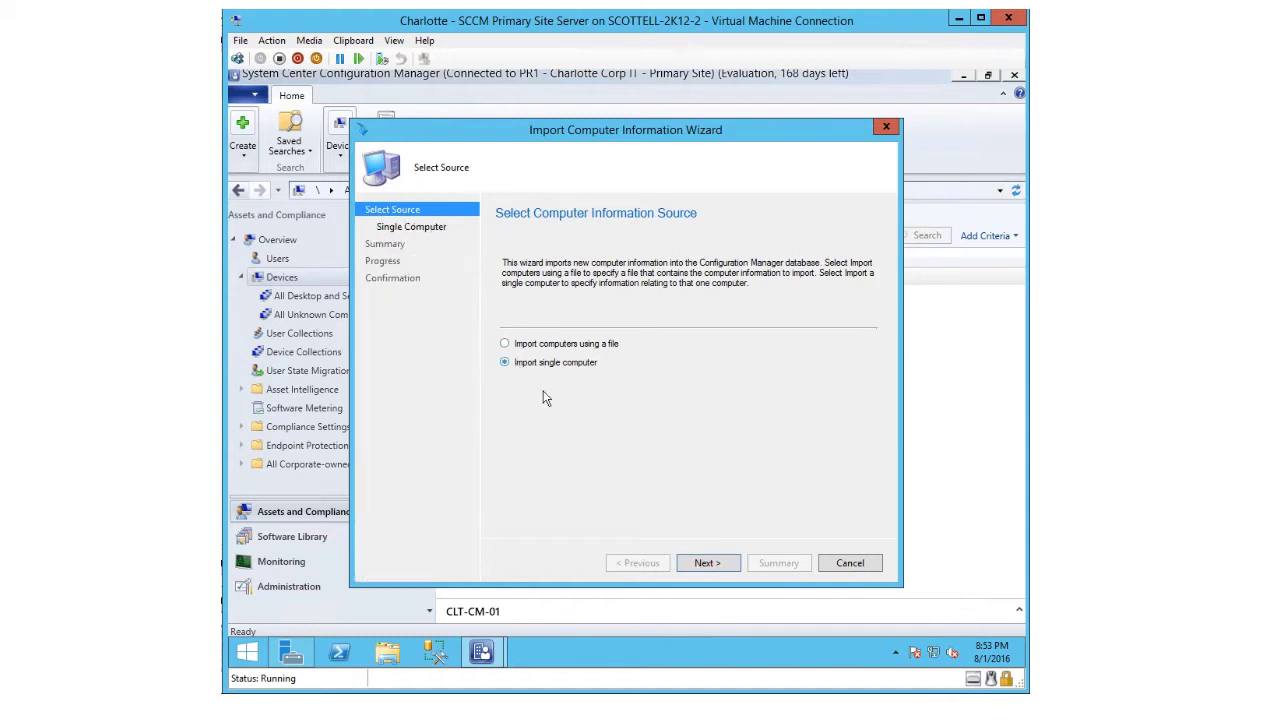
left_click(713, 562)
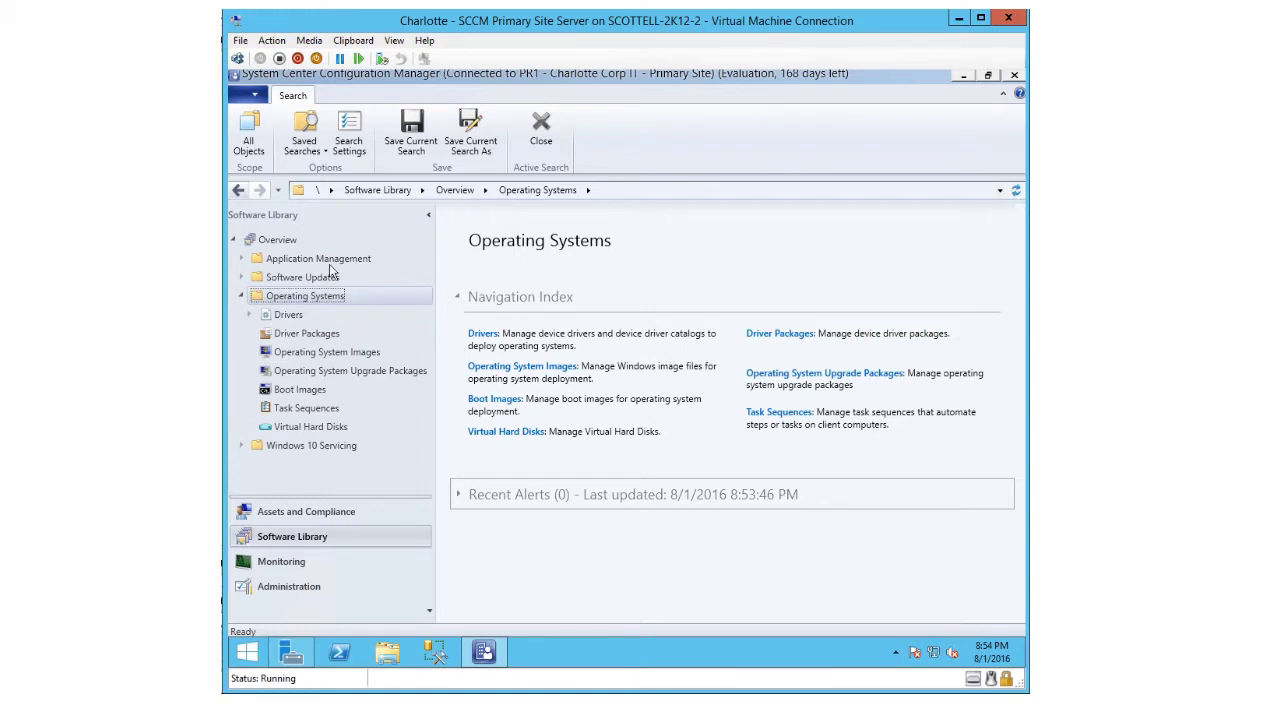
- Expand Drivers and list the two Intel drivers, SATA AHCI and network connection
left_click(249, 314)
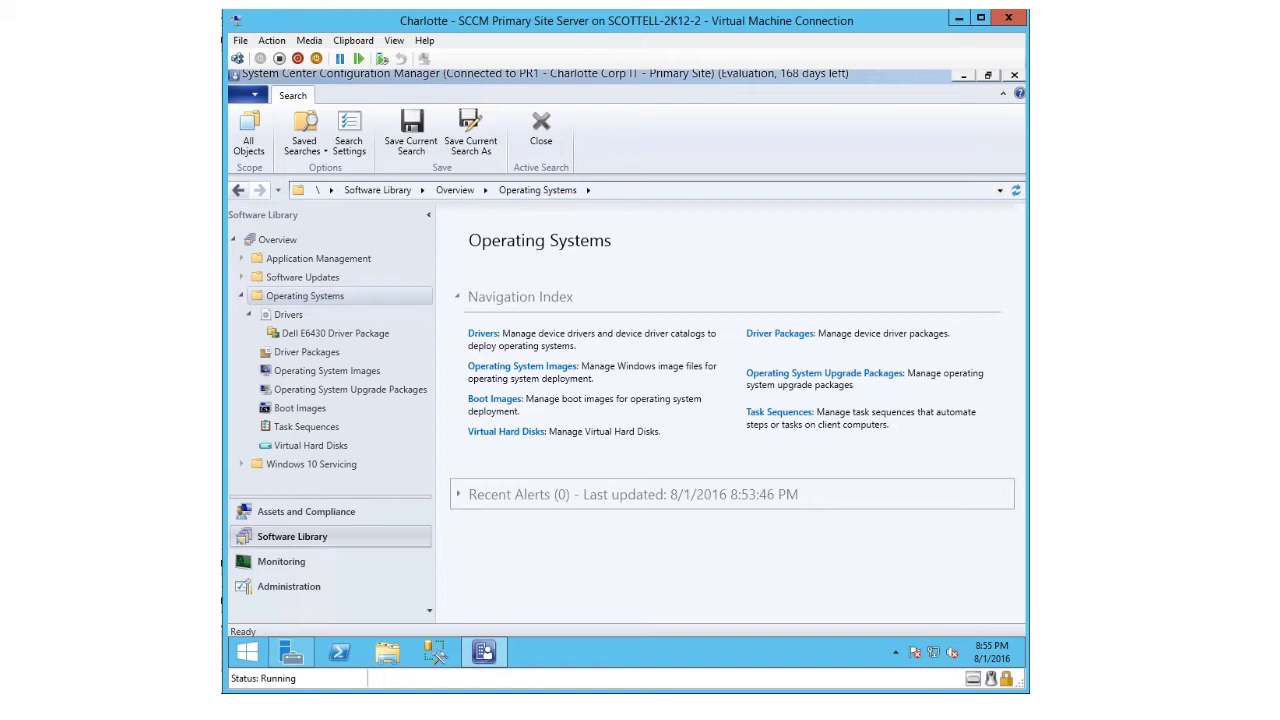
left_click(302, 318)
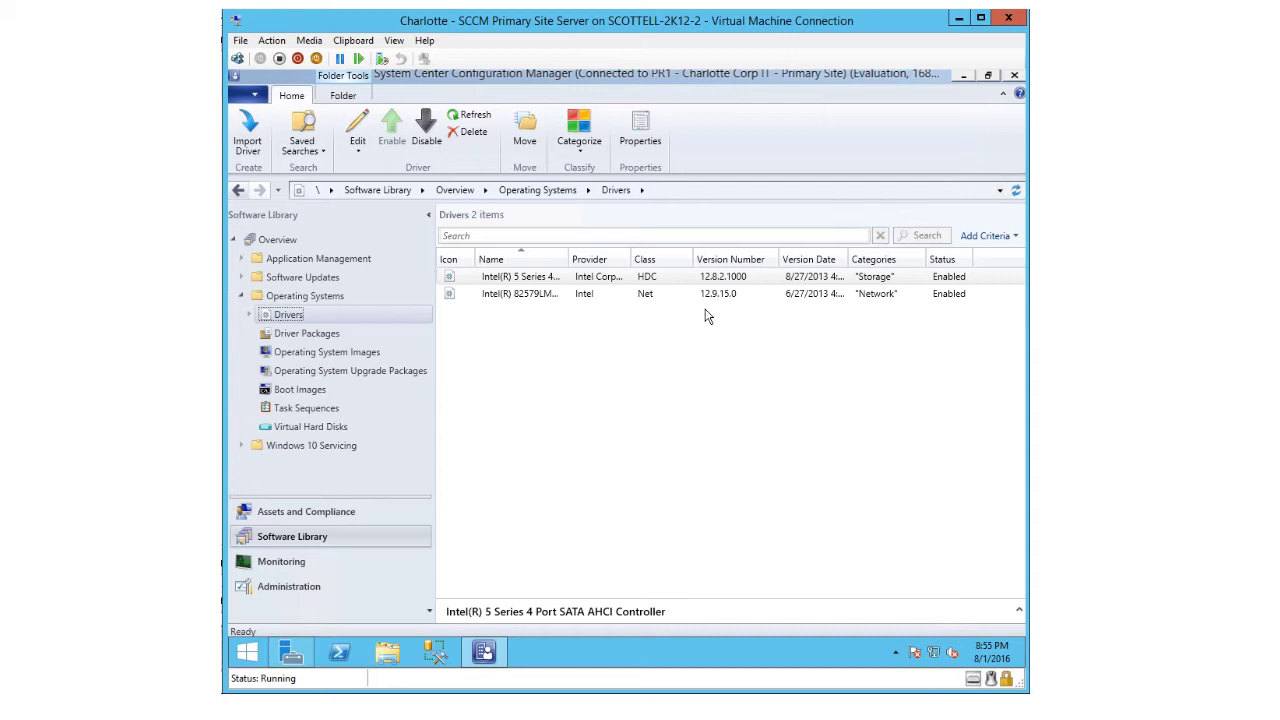
right_click(531, 284)
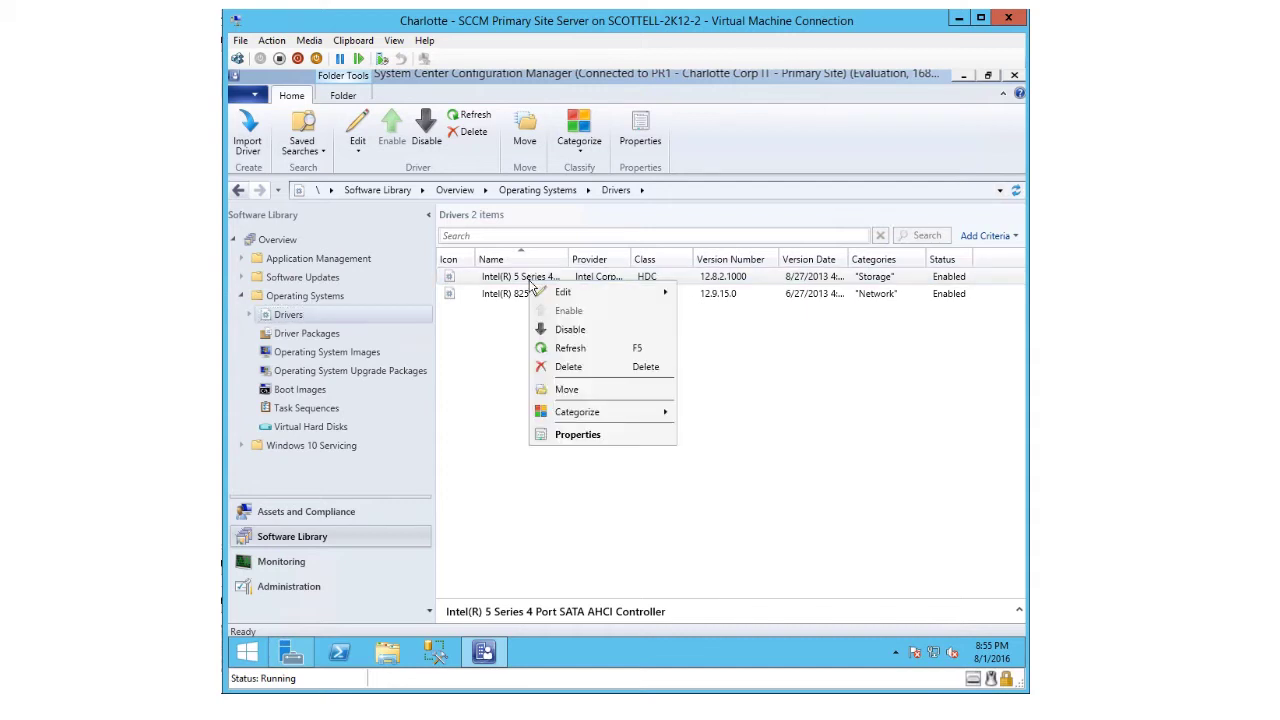
left_click(585, 440)
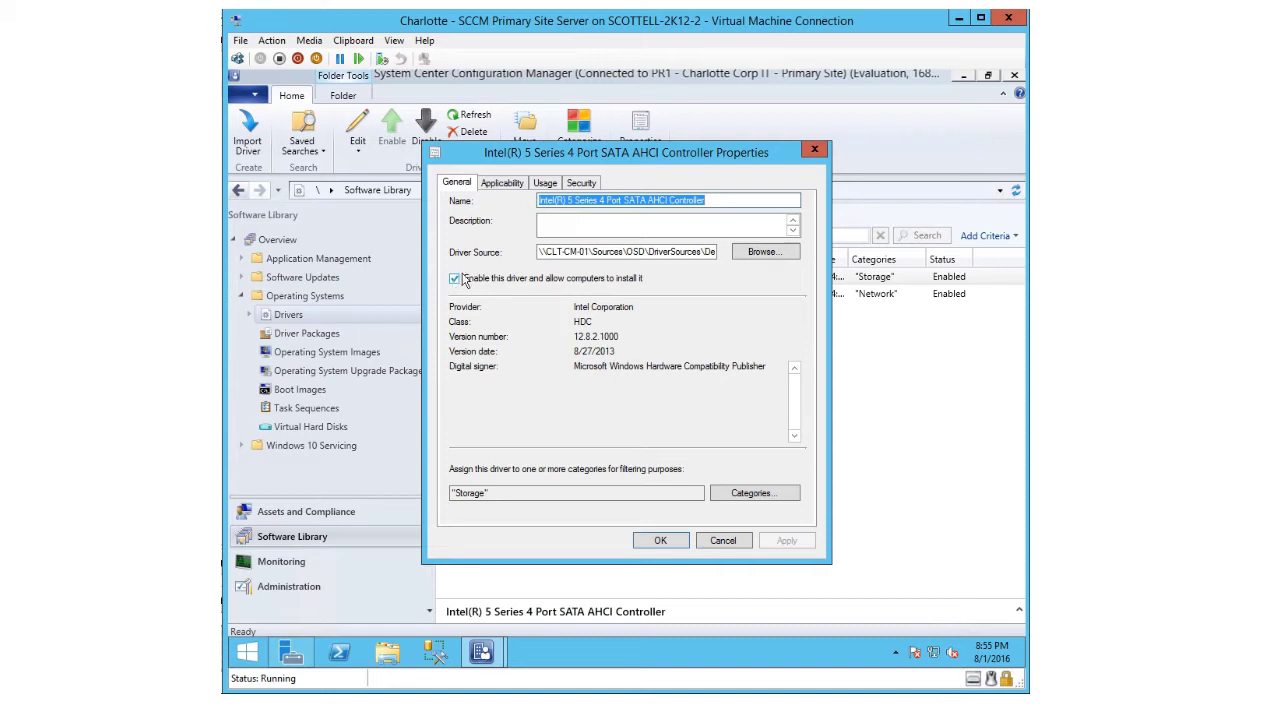
left_click(488, 190)
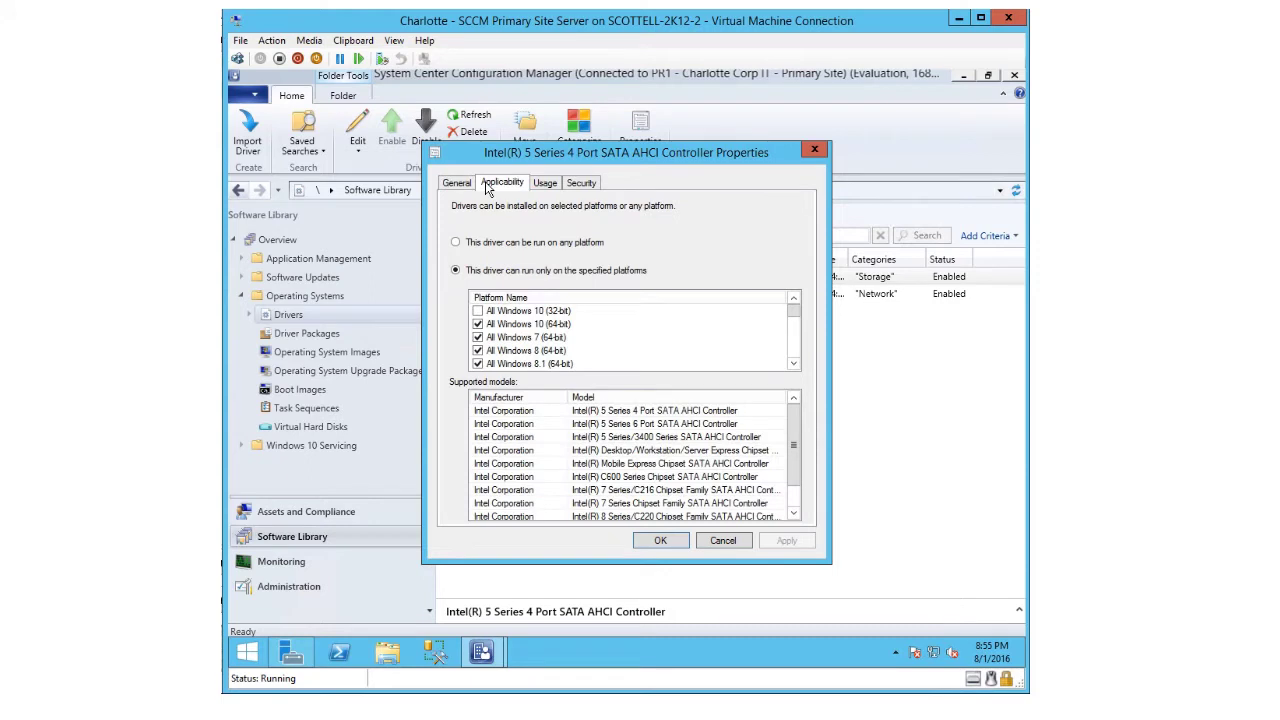
left_click(545, 190)
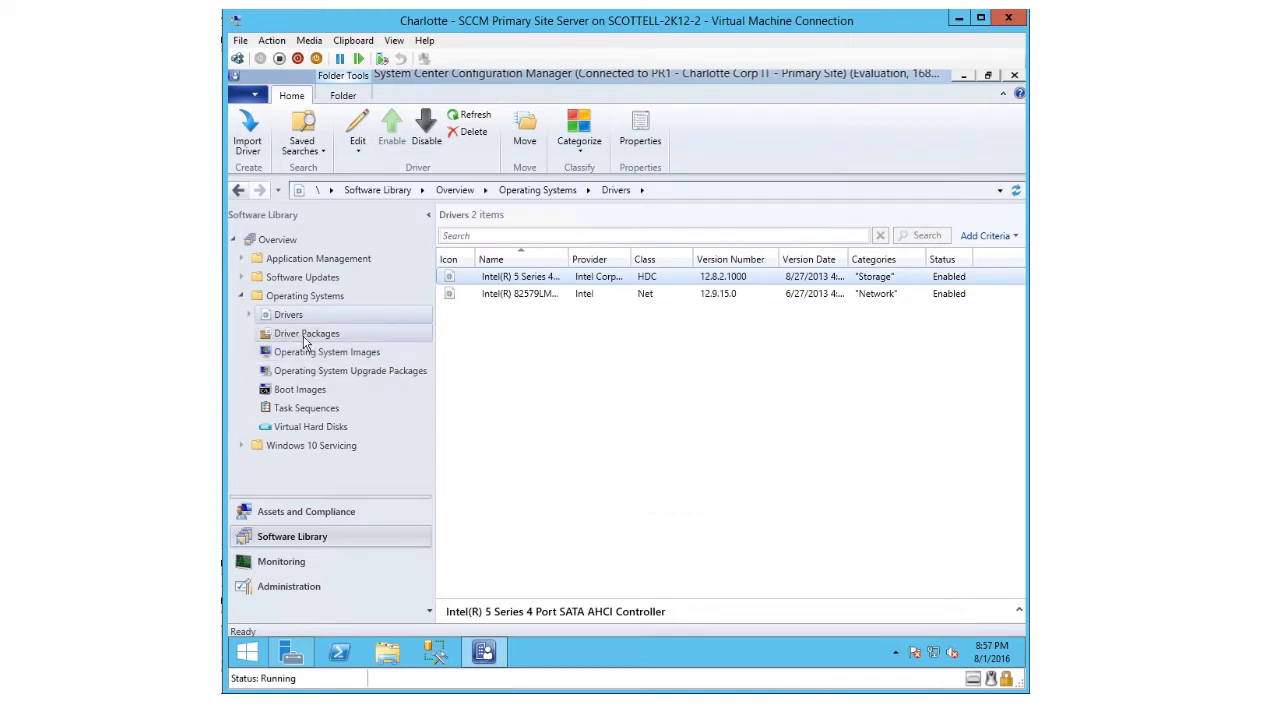
- Inspect the Dell E6430 Driver Package's member drivers, then move on to Operating System Images
left_click(306, 340)
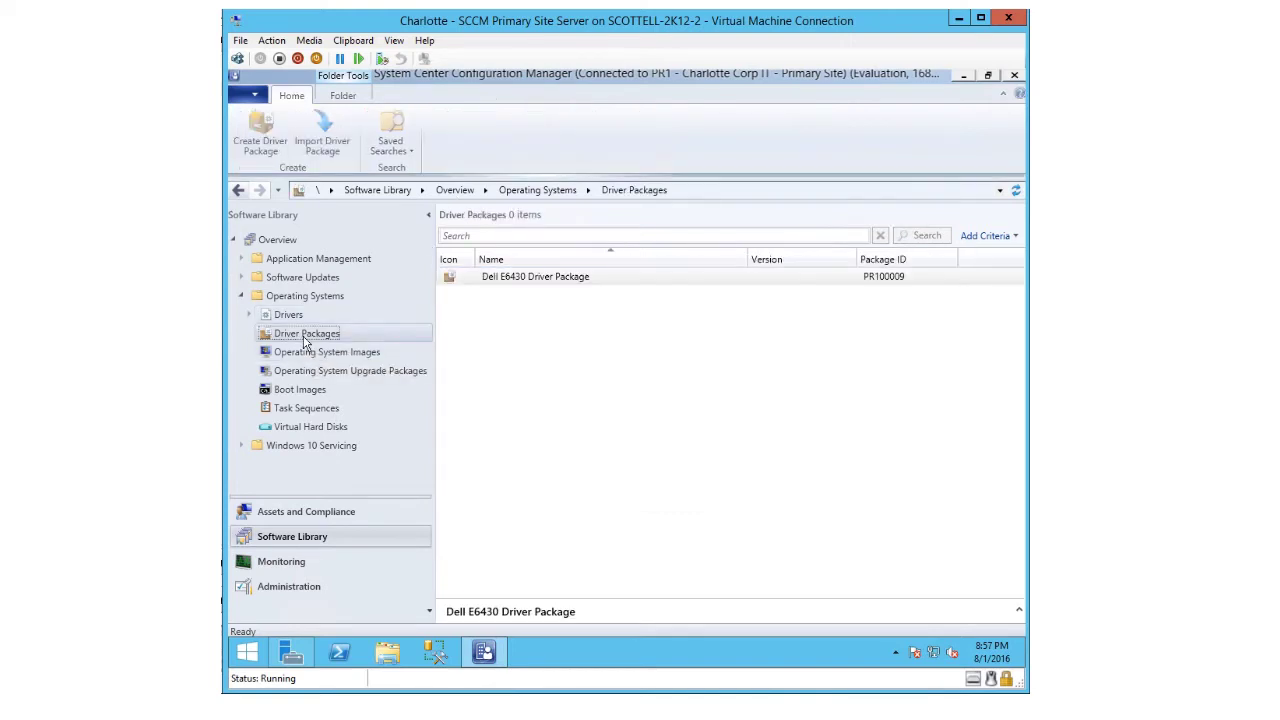
left_click(548, 283)
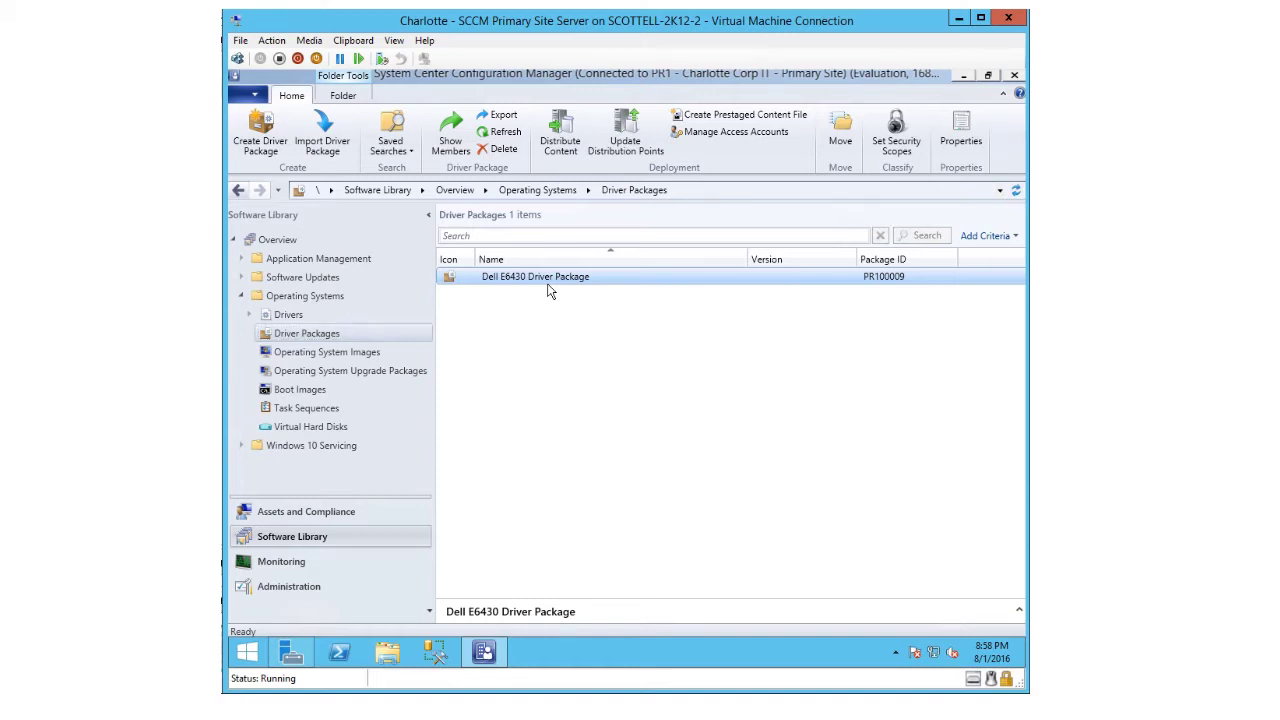
right_click(547, 285)
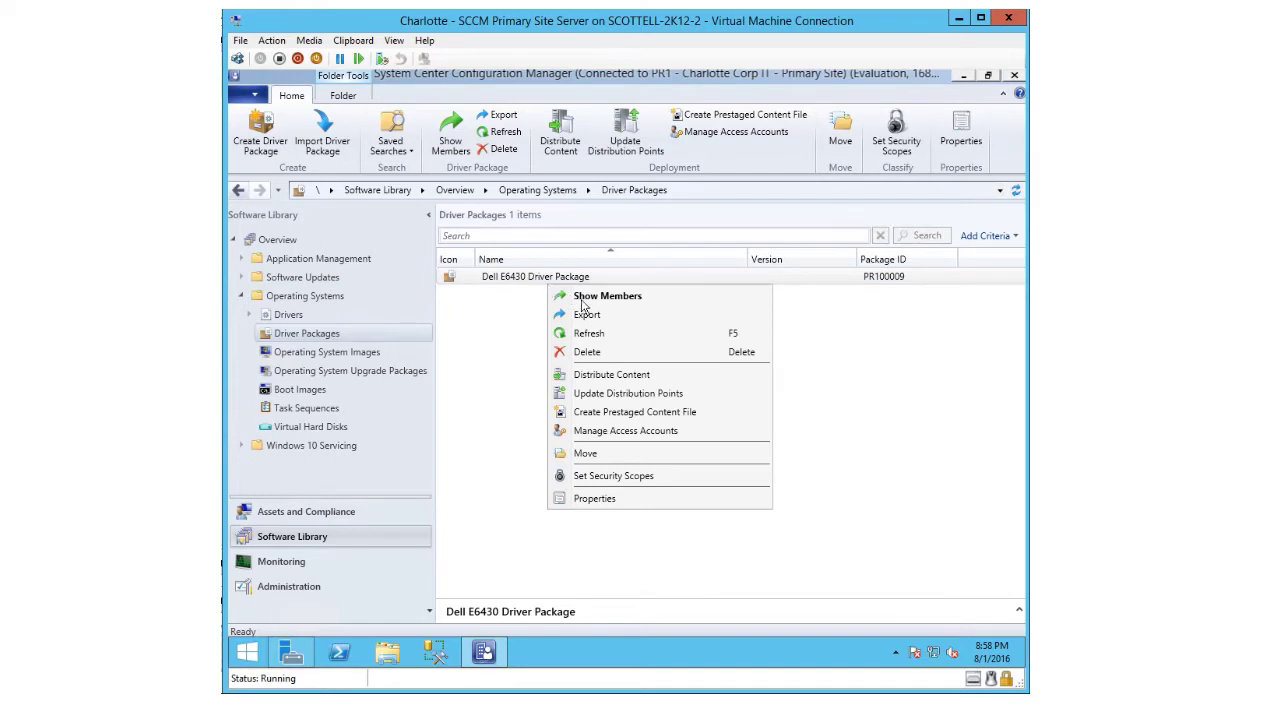
left_click(588, 297)
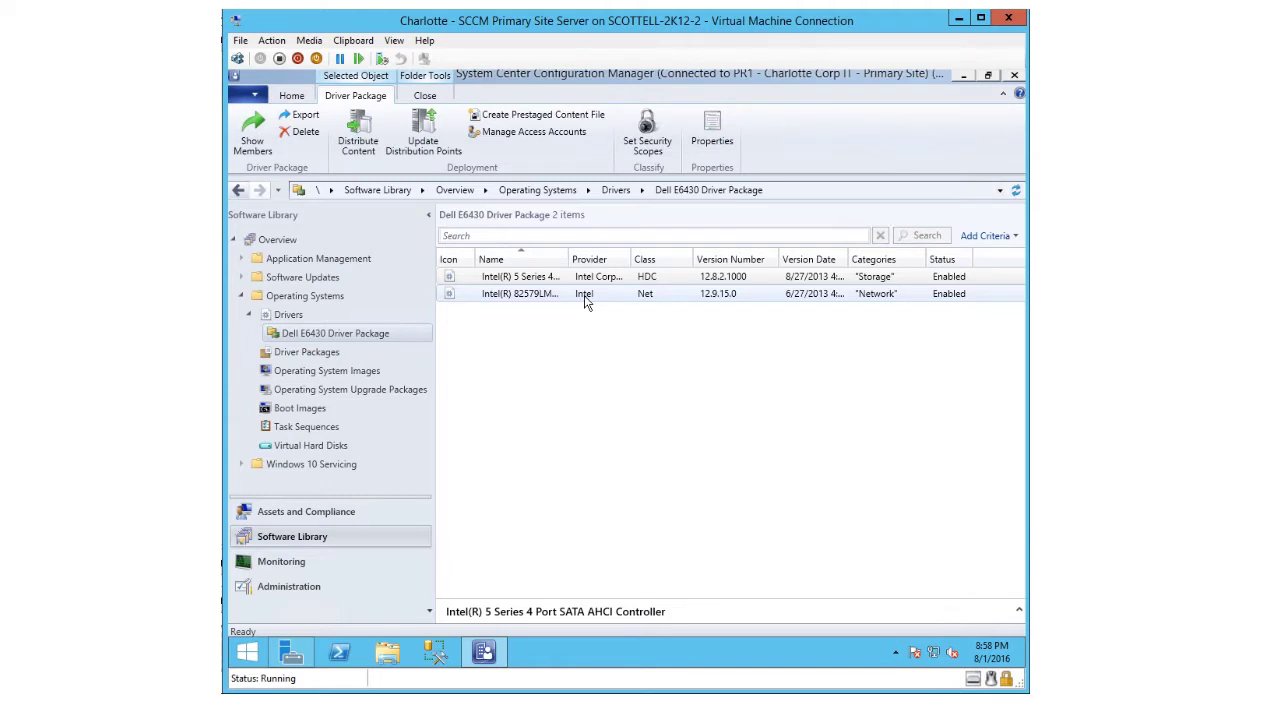
left_click(530, 282)
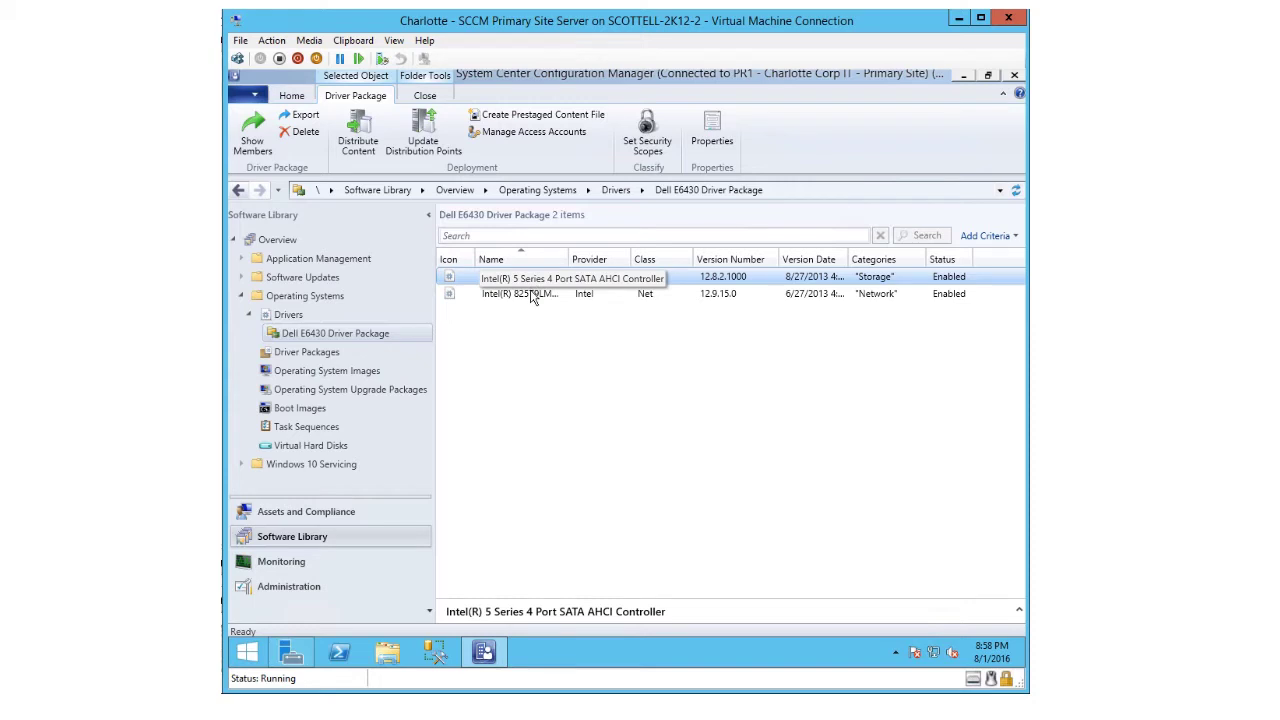
left_click(296, 353)
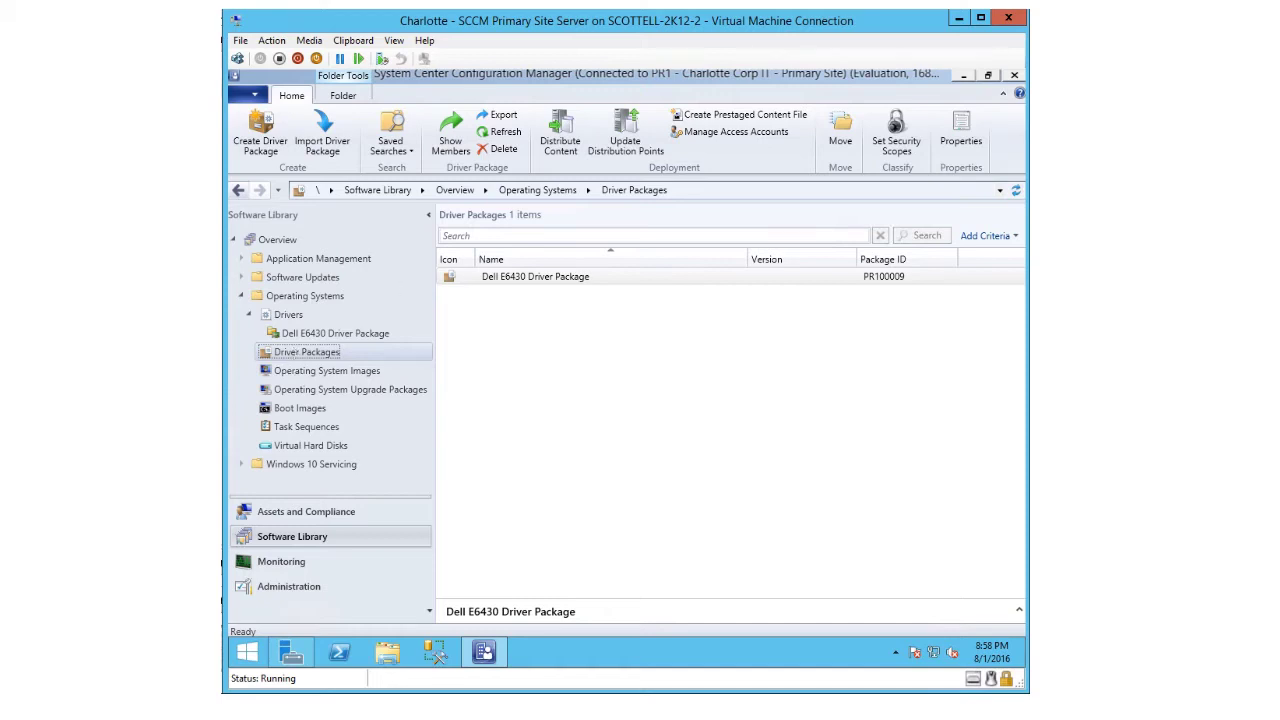
left_click(327, 371)
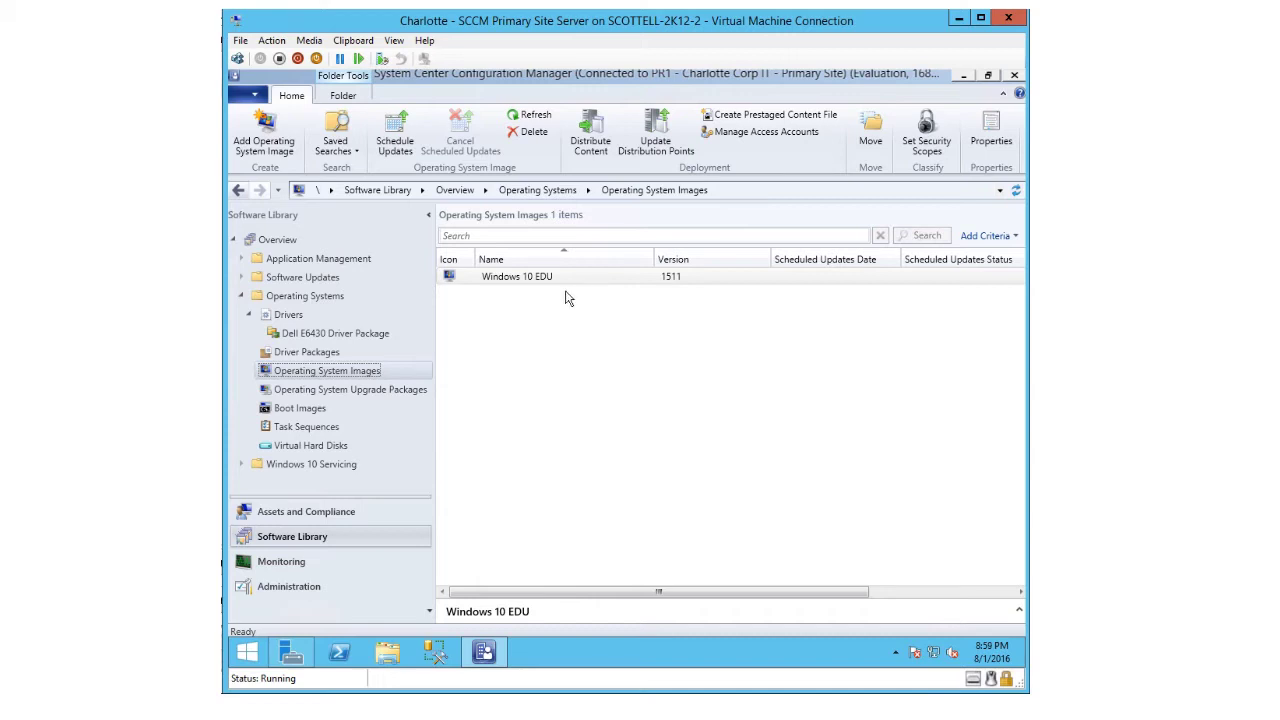
- Select the Windows 10 EDU 1511 operating system image
left_click(530, 284)
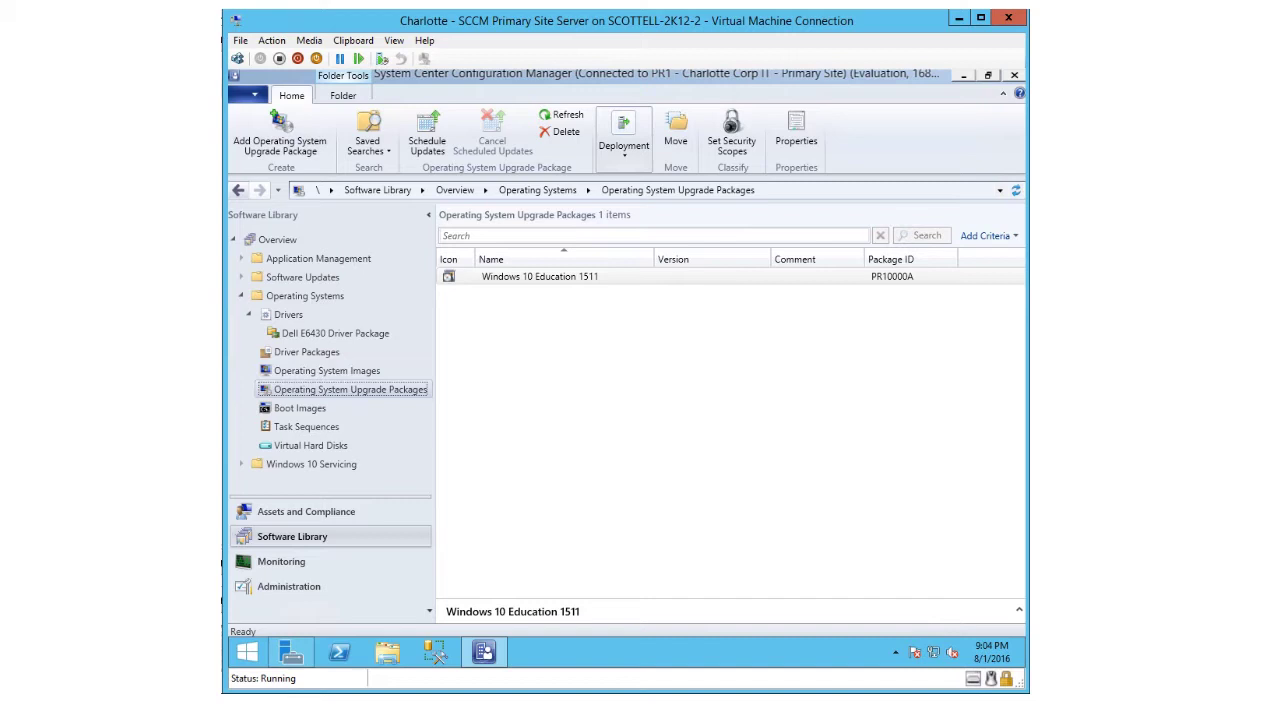
- Start adding an upgrade package for Windows 10 Education 1511, cancel the wizard, and switch to Boot Images
left_click(507, 282)
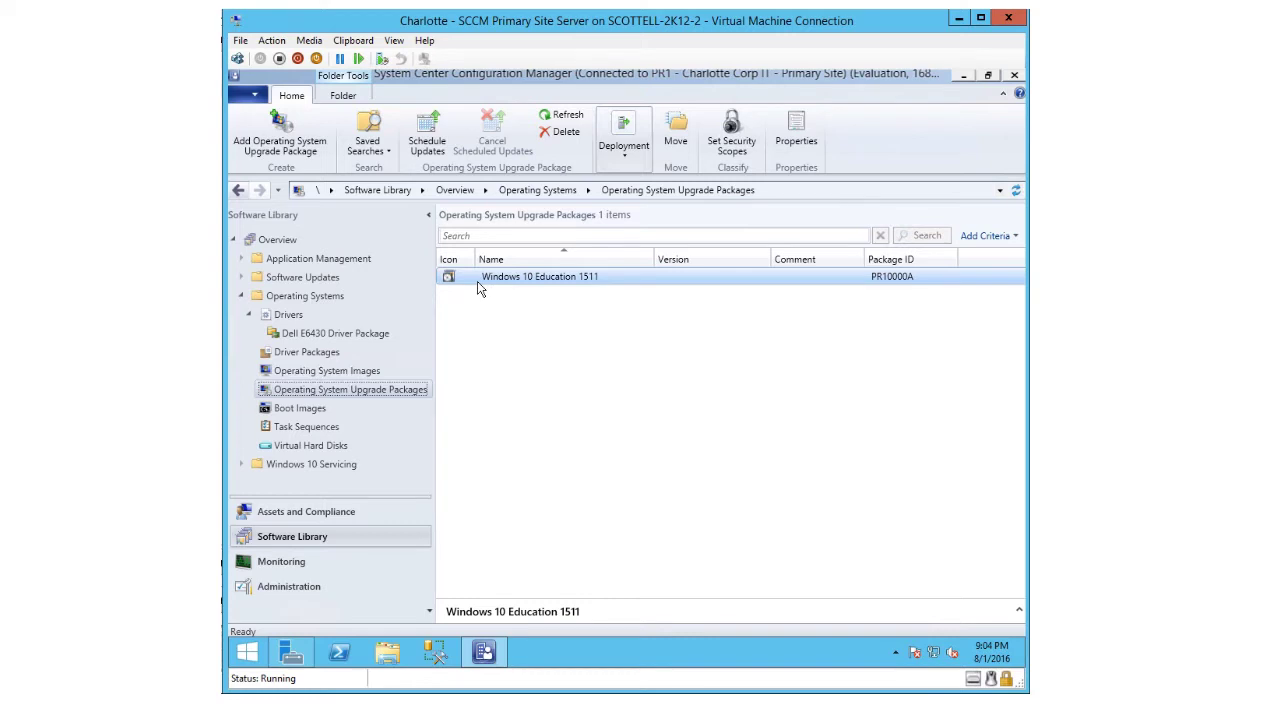
right_click(348, 400)
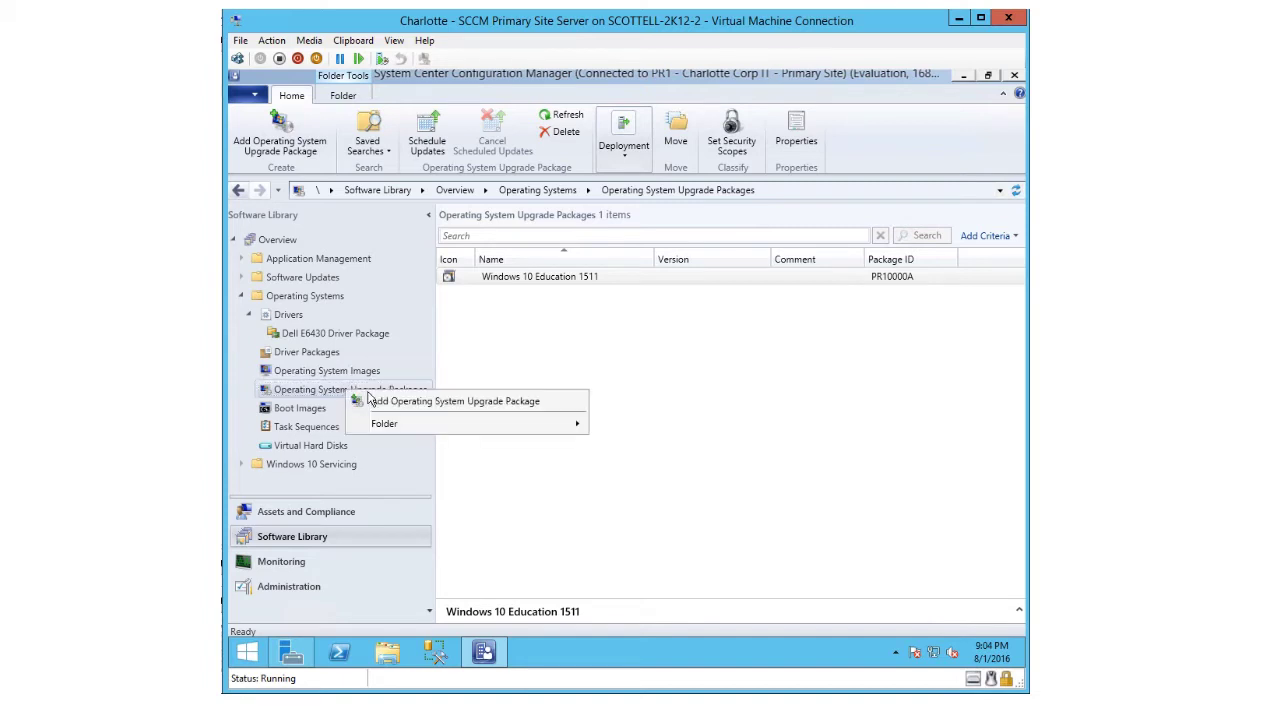
left_click(383, 401)
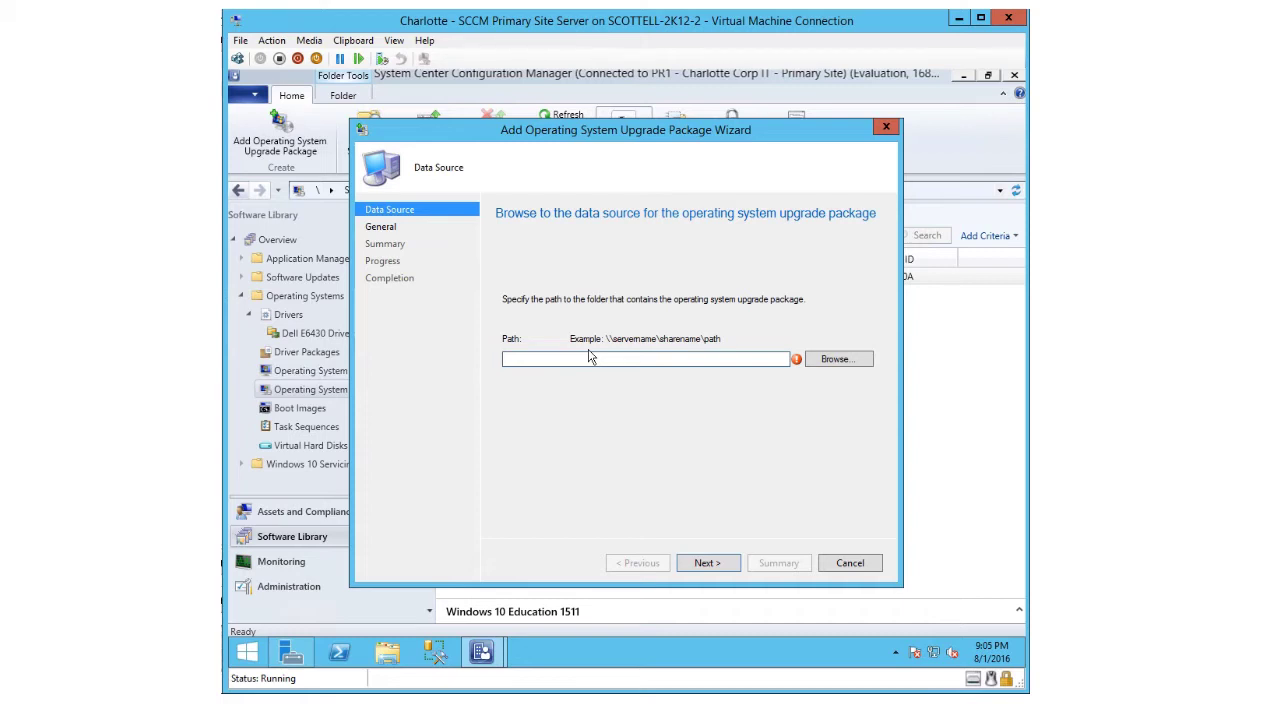
left_click(852, 565)
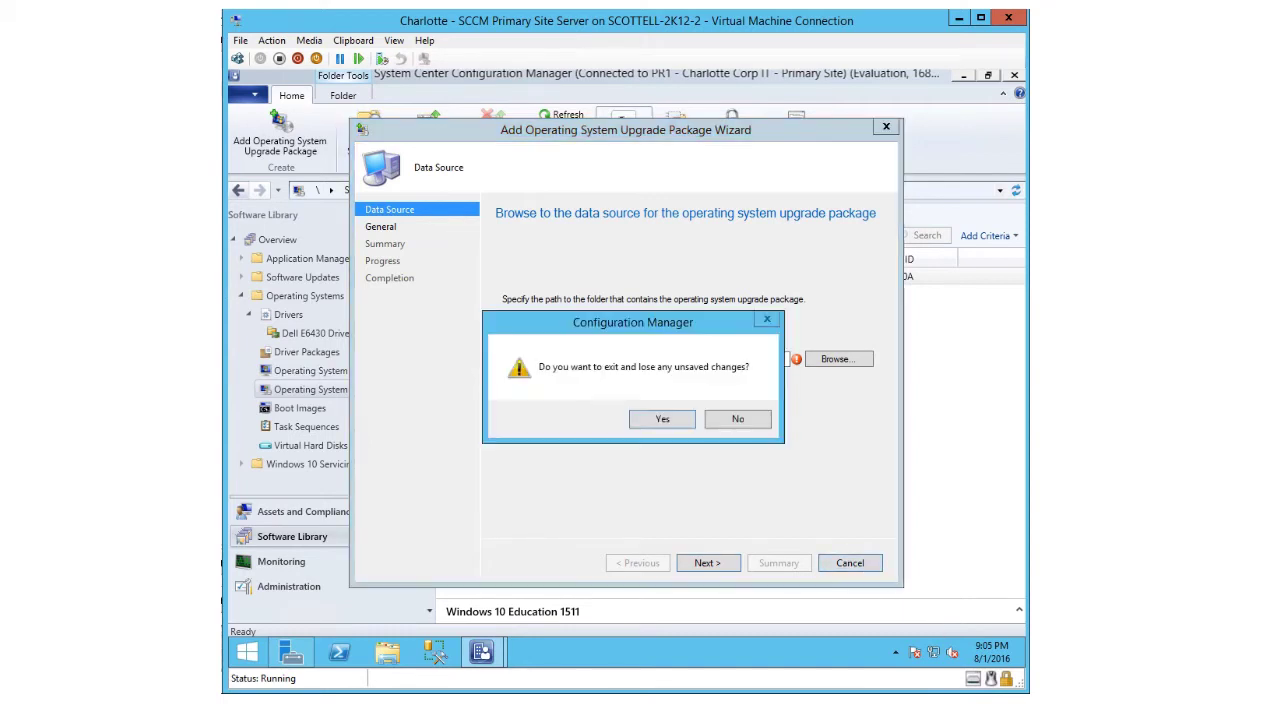
left_click(662, 419)
left_click(300, 408)
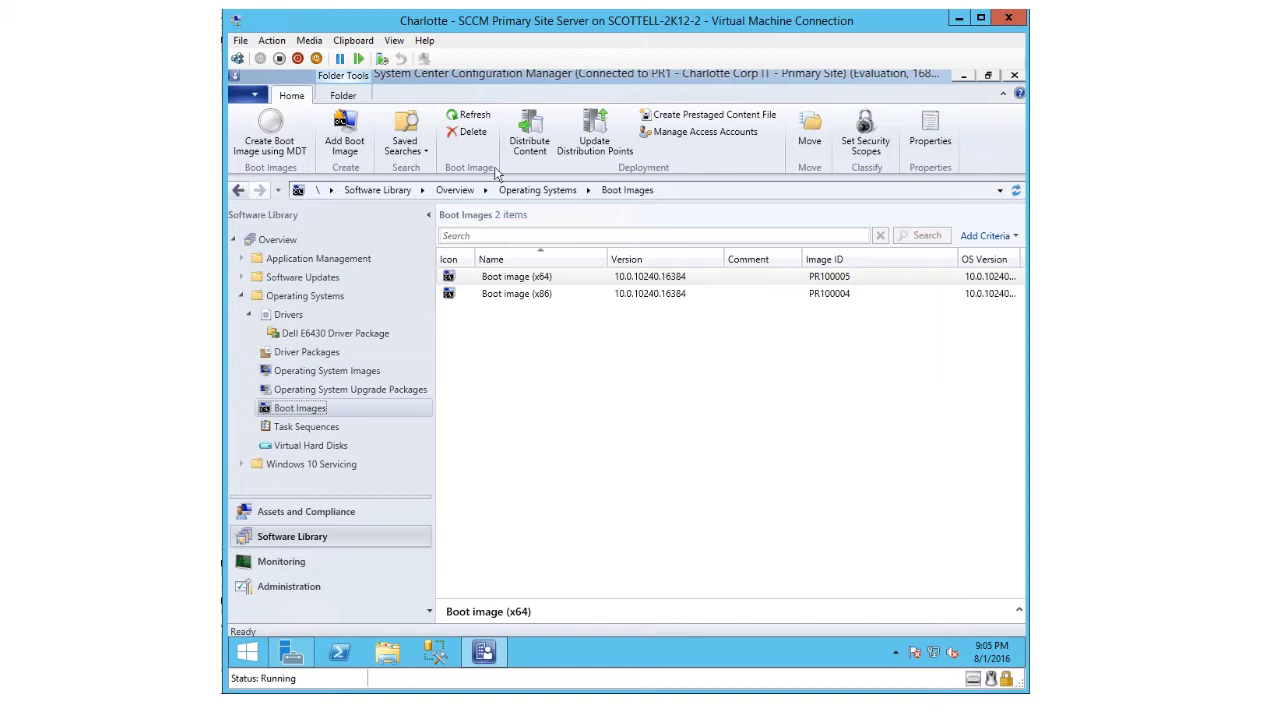
- Open the Properties of Boot image (x64), version 10.0.10240.16384, from the Boot Images list
left_click(495, 280)
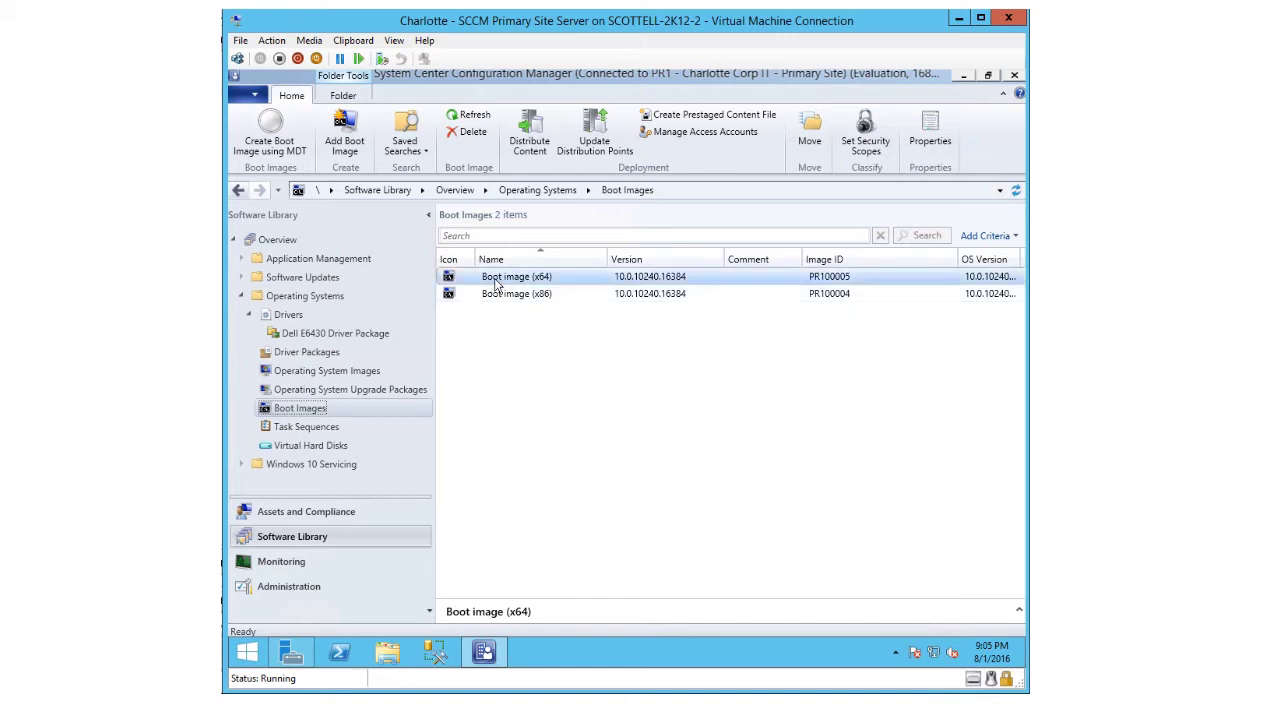
right_click(497, 285)
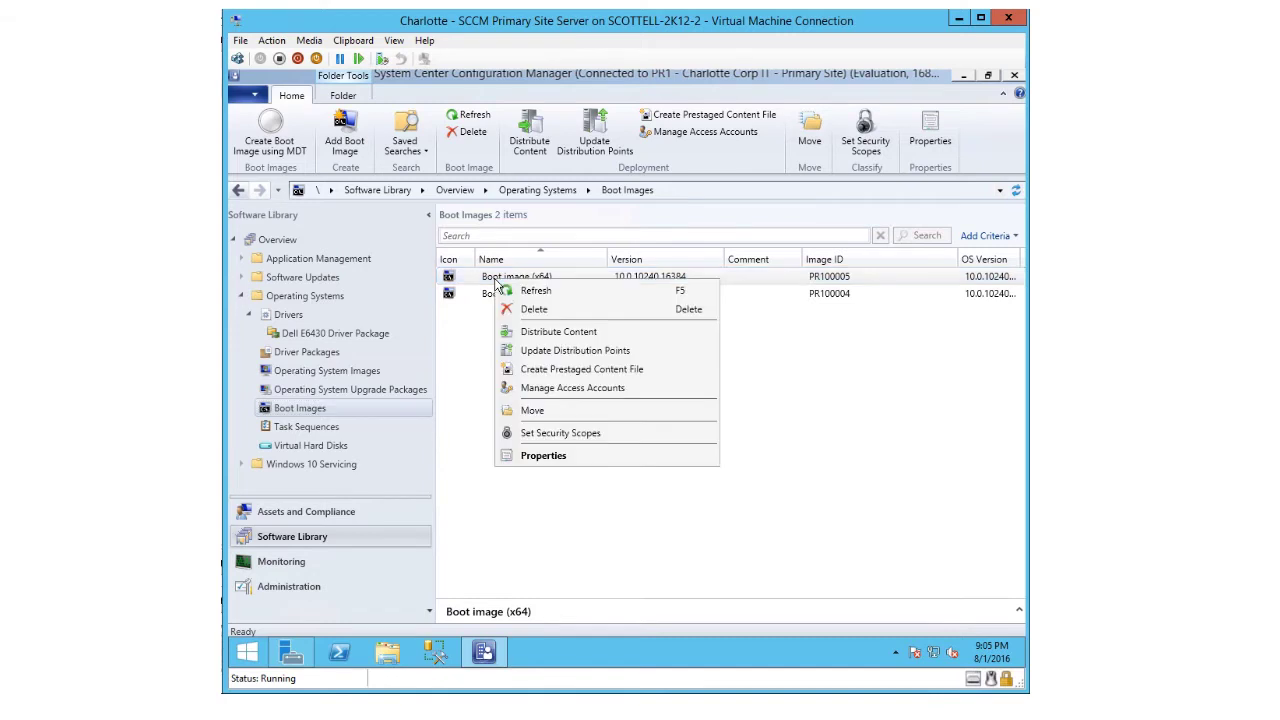
left_click(541, 458)
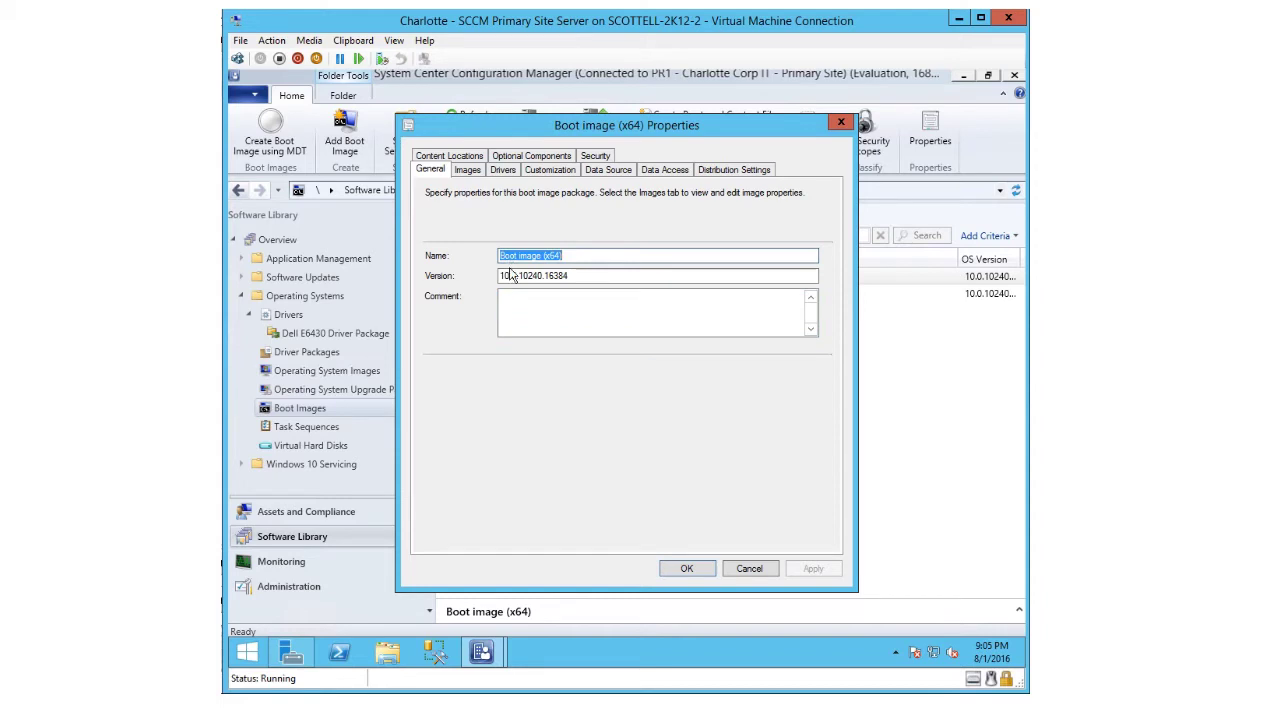
- Review the x64 image details, then its Intel 82579LM network and Intel 5 Series SATA AHCI drivers
left_click(466, 172)
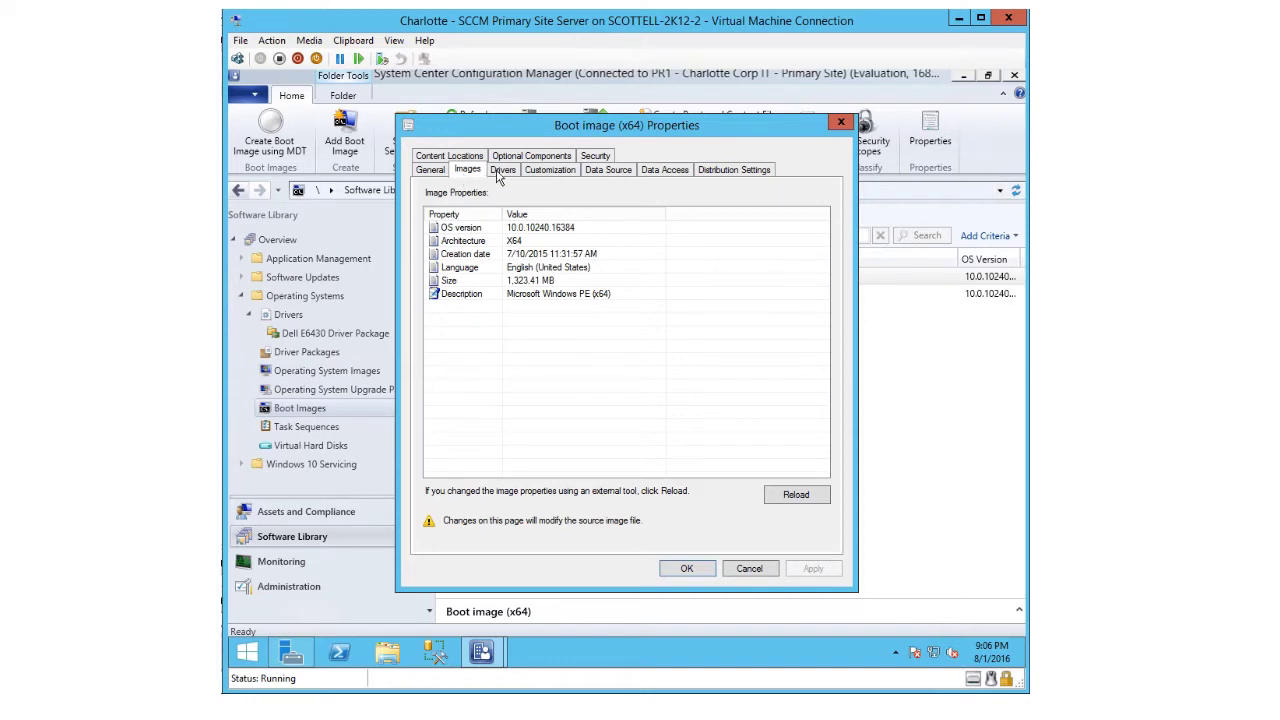
left_click(499, 172)
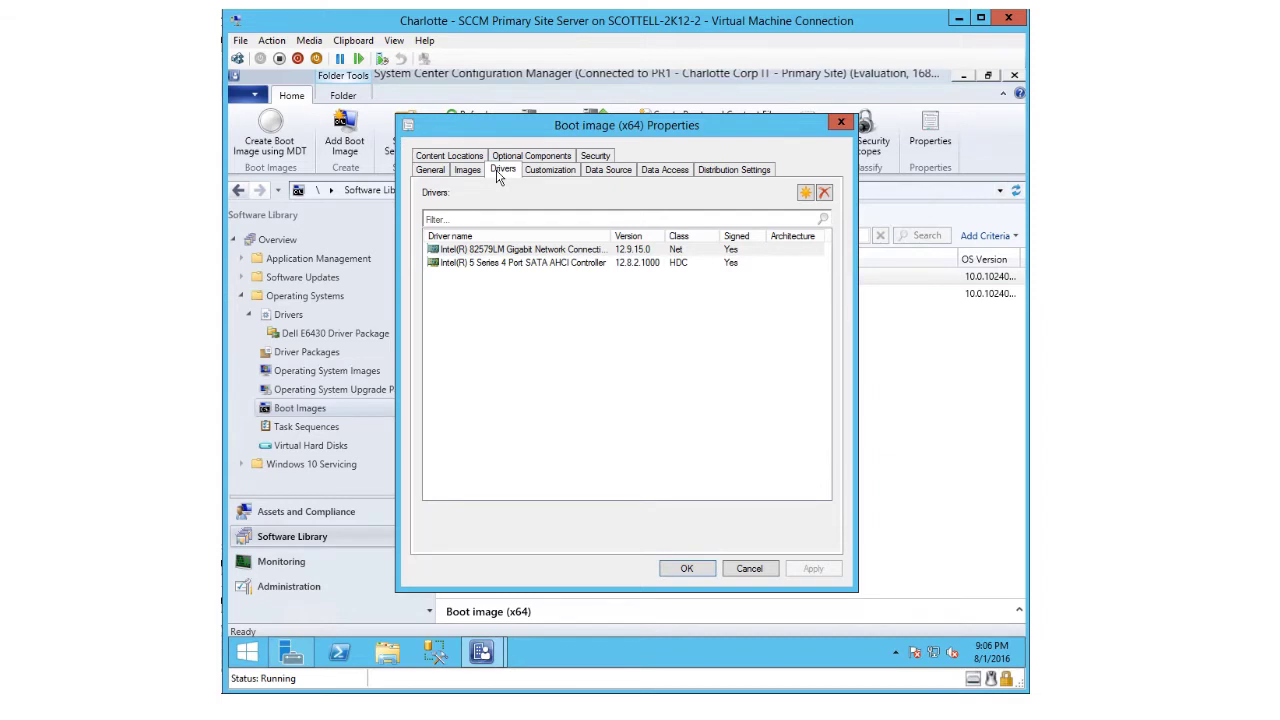
- Show the Customization tab with 32 MB Windows PE scratch space and command support enabled
left_click(548, 172)
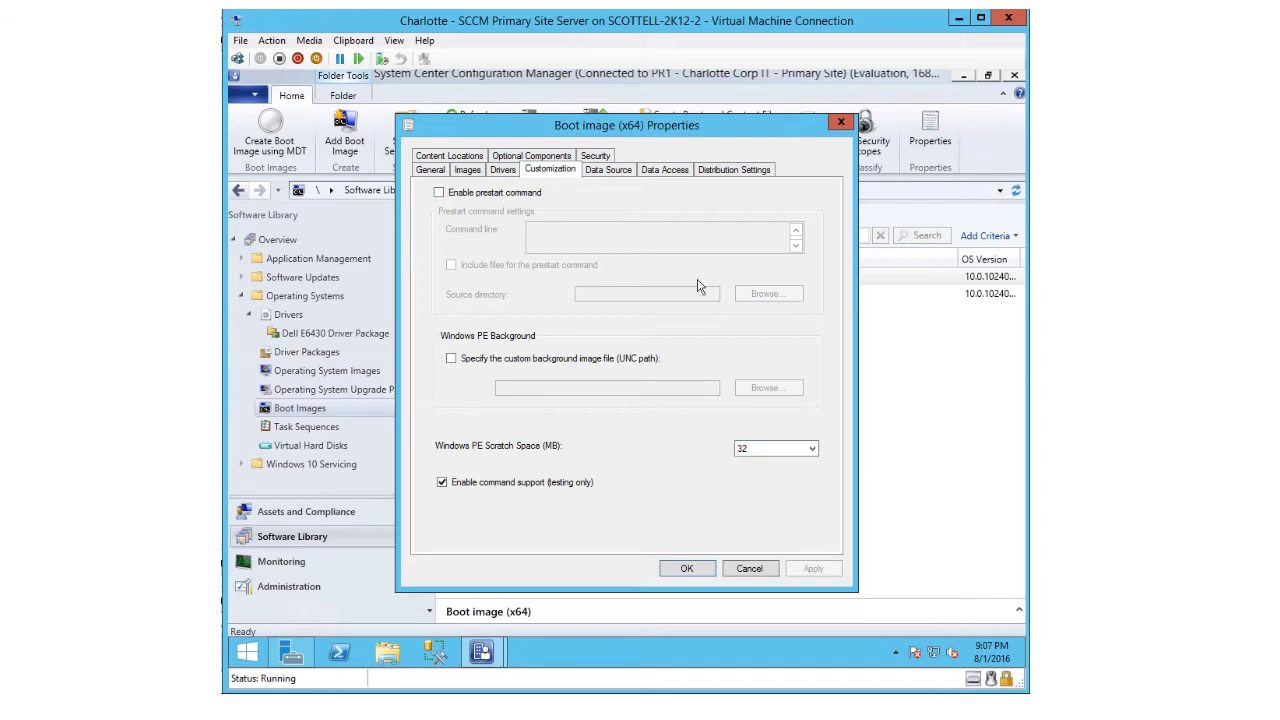
- Browse the Optional Components tab and open the component picker, closing it without adding anything
left_click(520, 157)
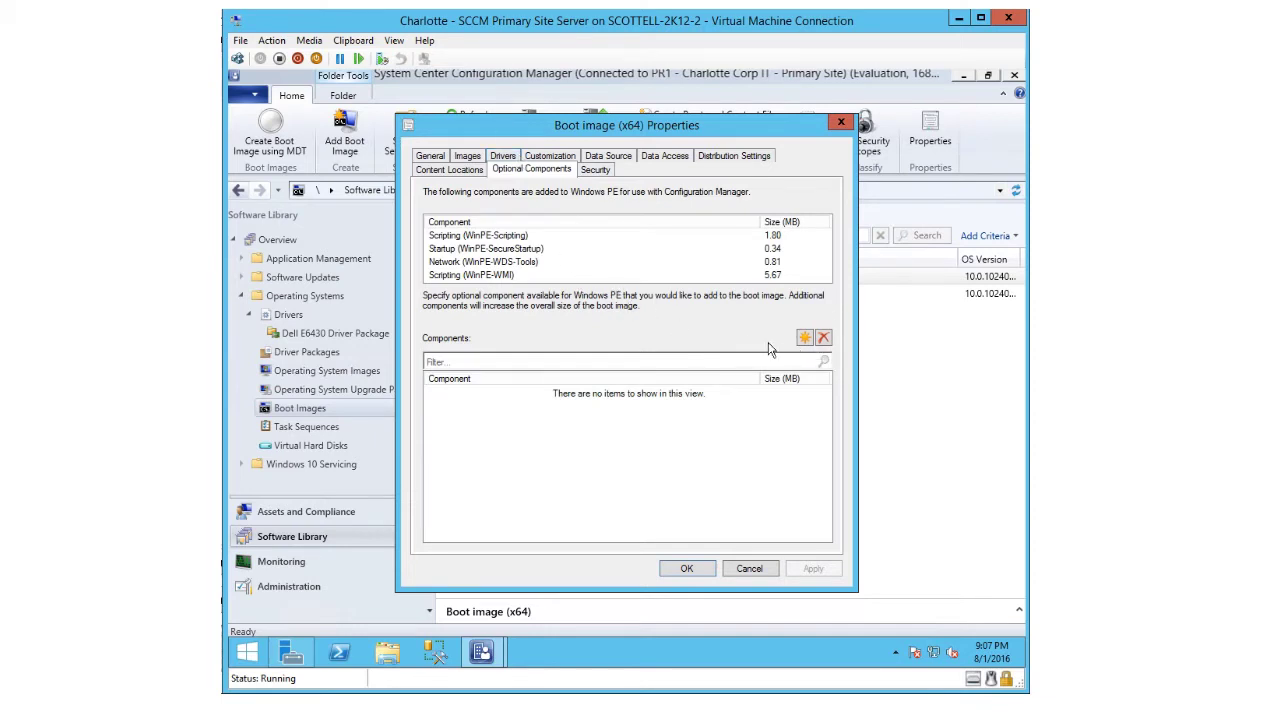
left_click(804, 339)
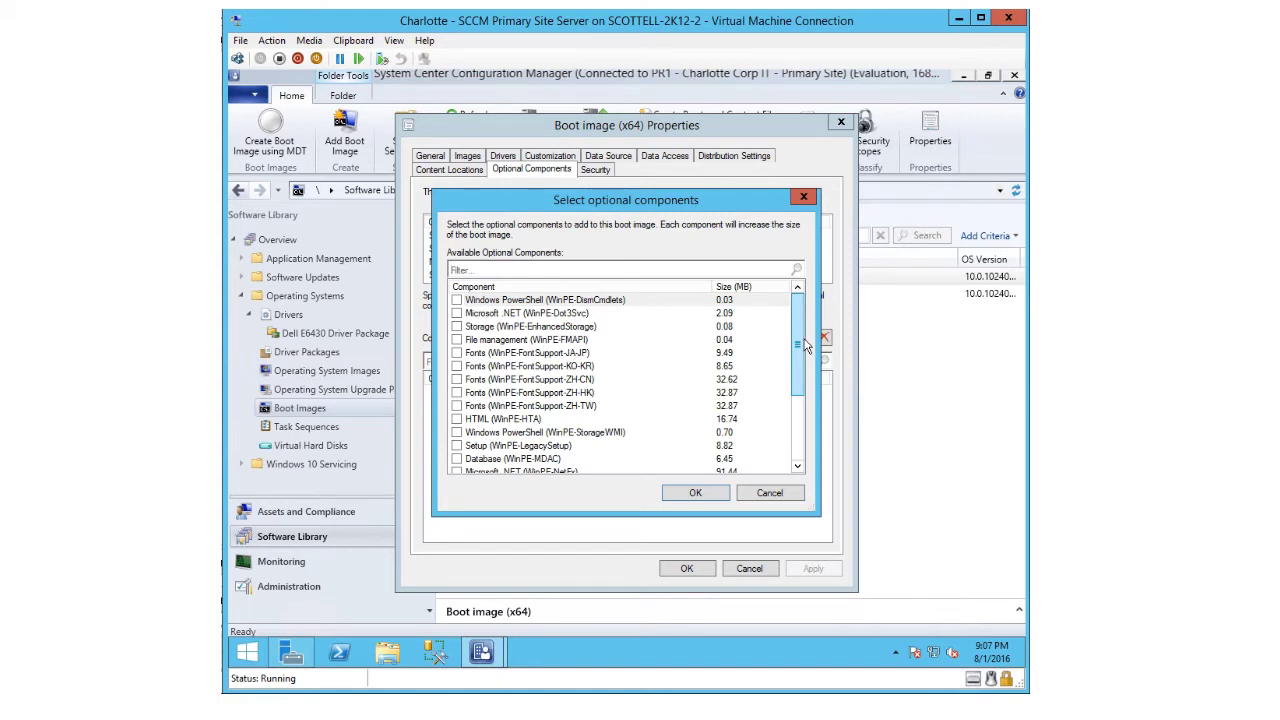
left_click(766, 494)
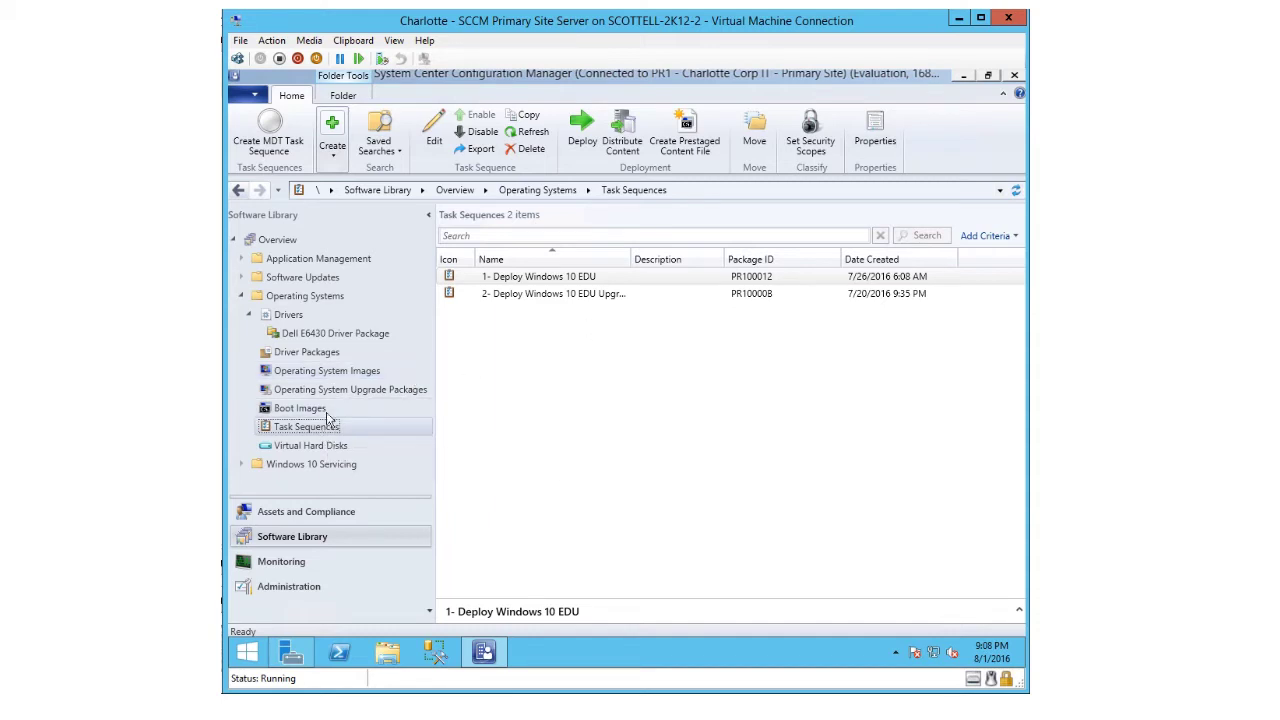
- Select both existing task sequences, then bring up the Task Sequences folder's context menu
left_click(504, 282)
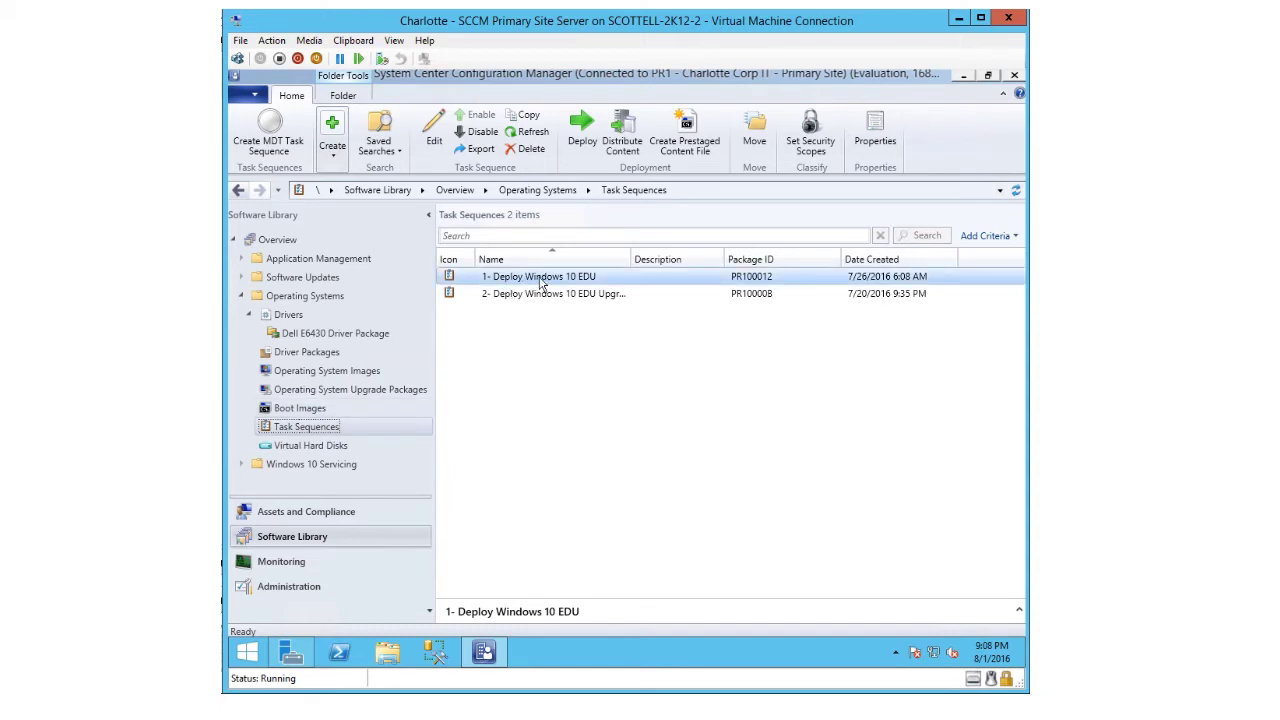
left_click(520, 300)
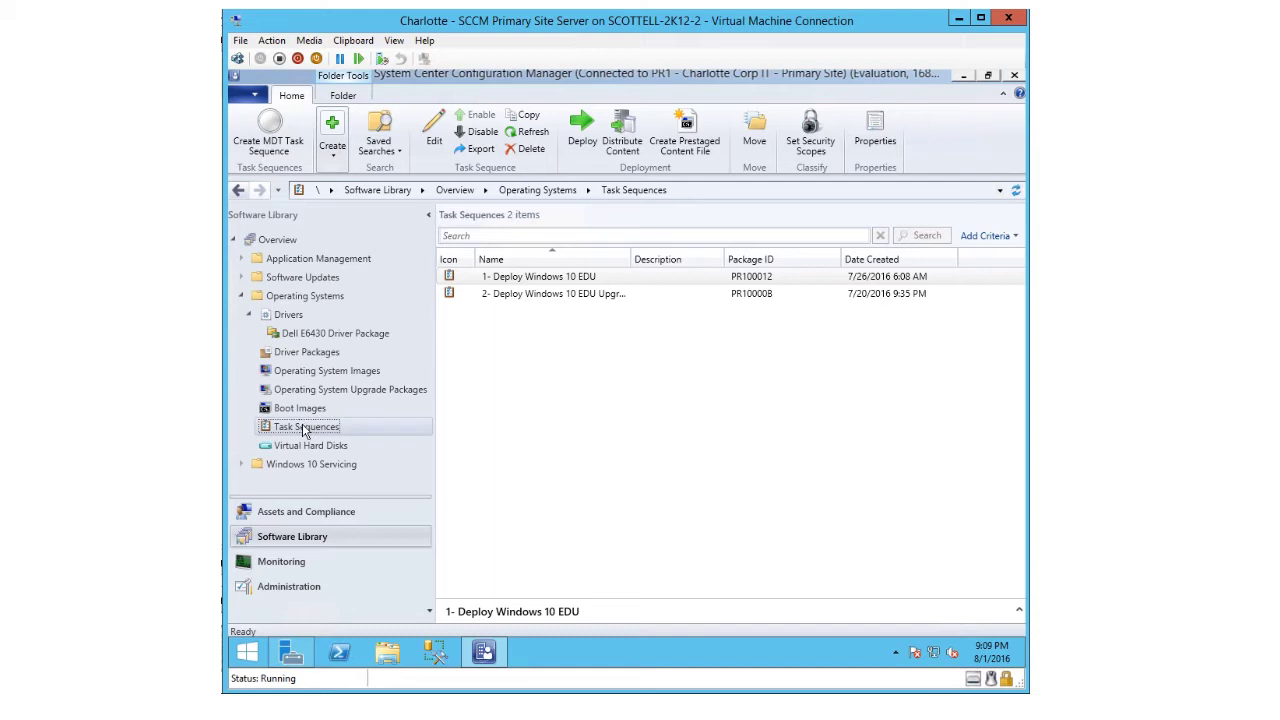
right_click(304, 428)
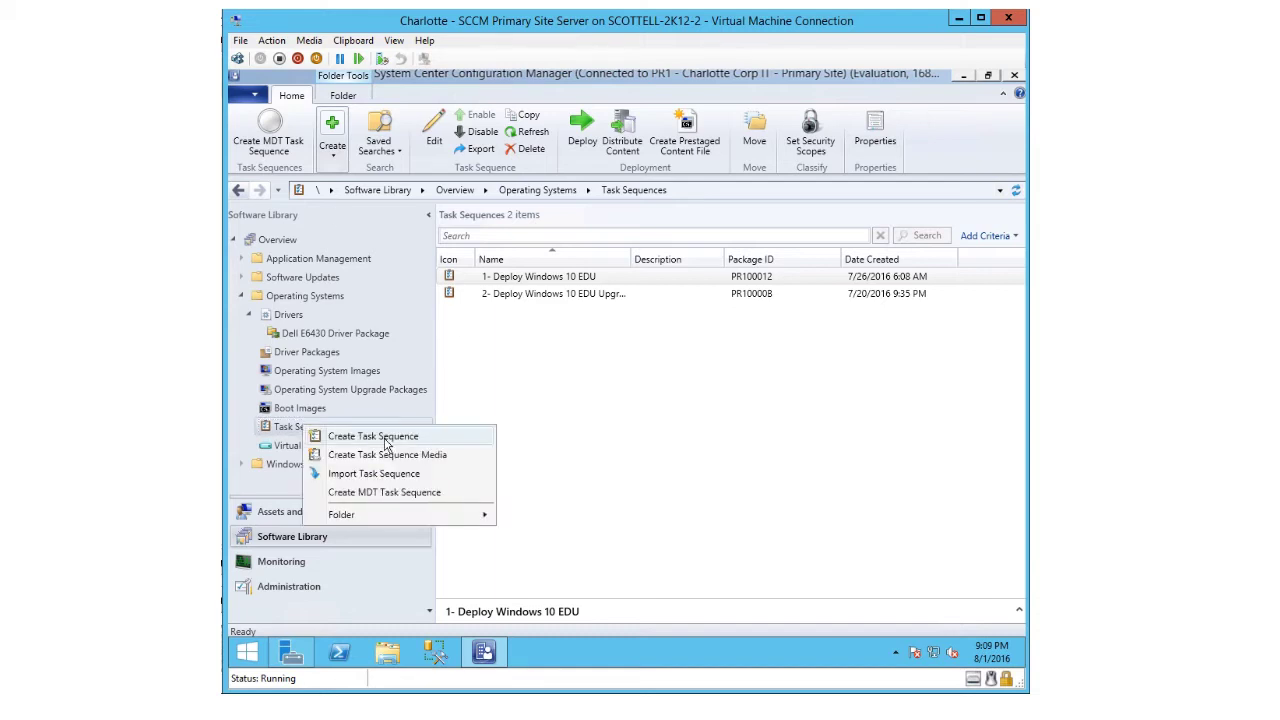
- Launch Create Task Sequence, keeping 'Install an existing image package' selected
left_click(386, 442)
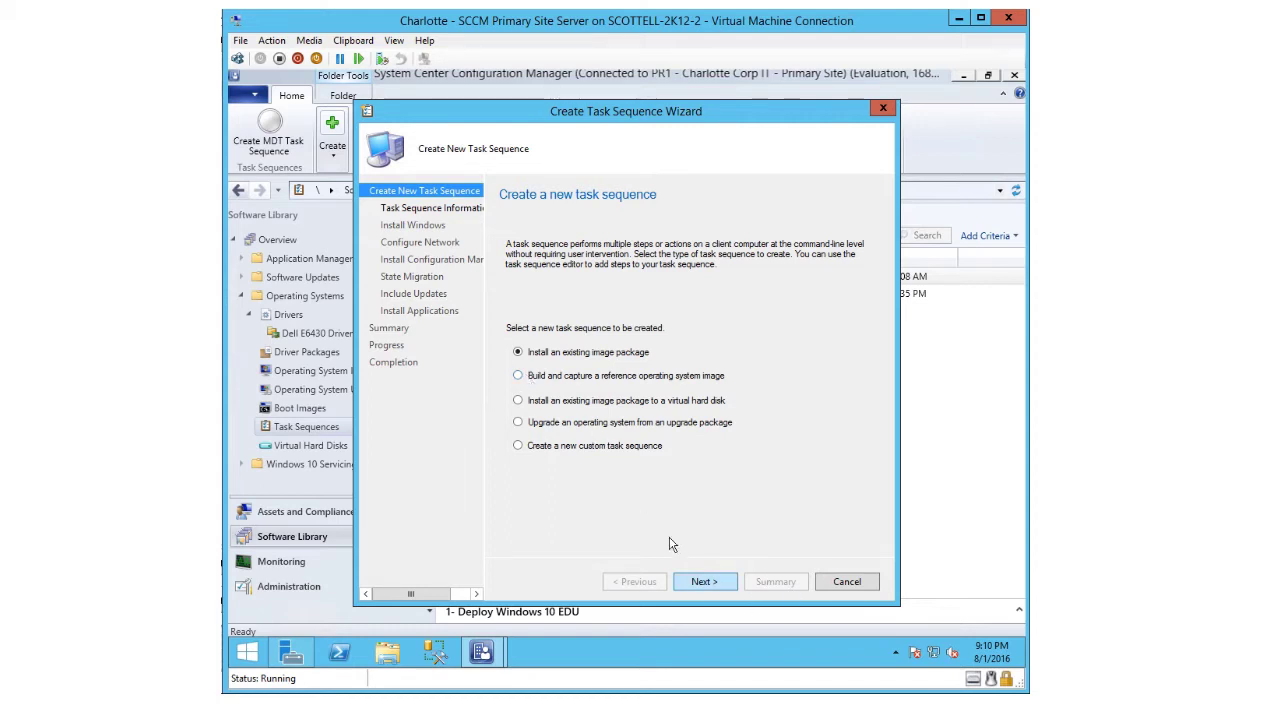
- Name the task sequence '3 - Deploy Windows 10 1511' and assign Boot image (x64) 10.0.10240.16384
left_click(697, 584)
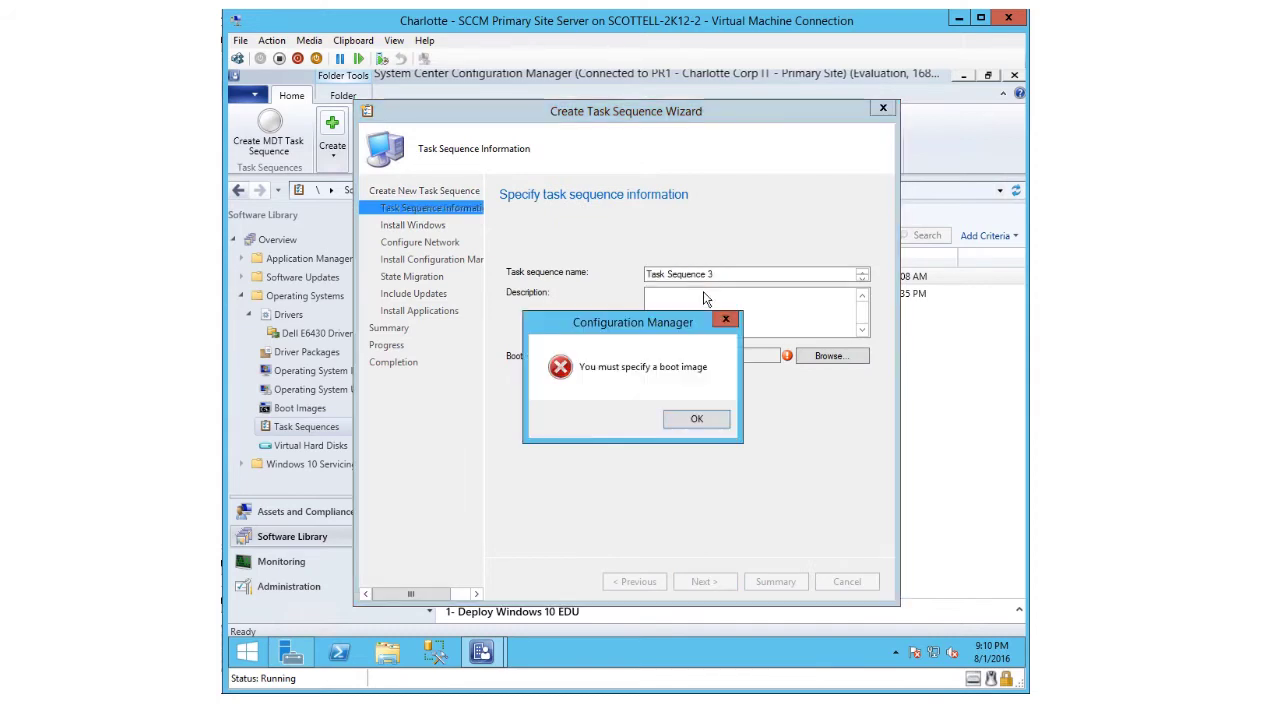
key("Return")
left_click_drag(729, 276, 570, 268)
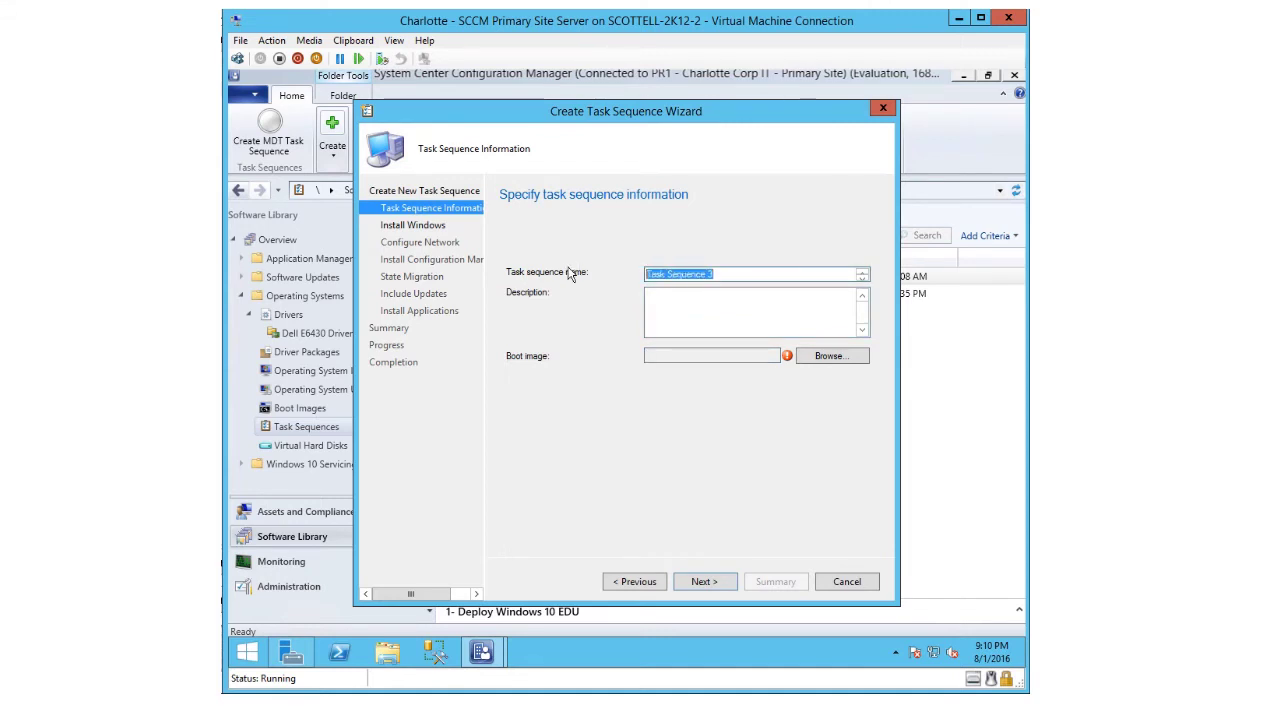
type("3 - Depl")
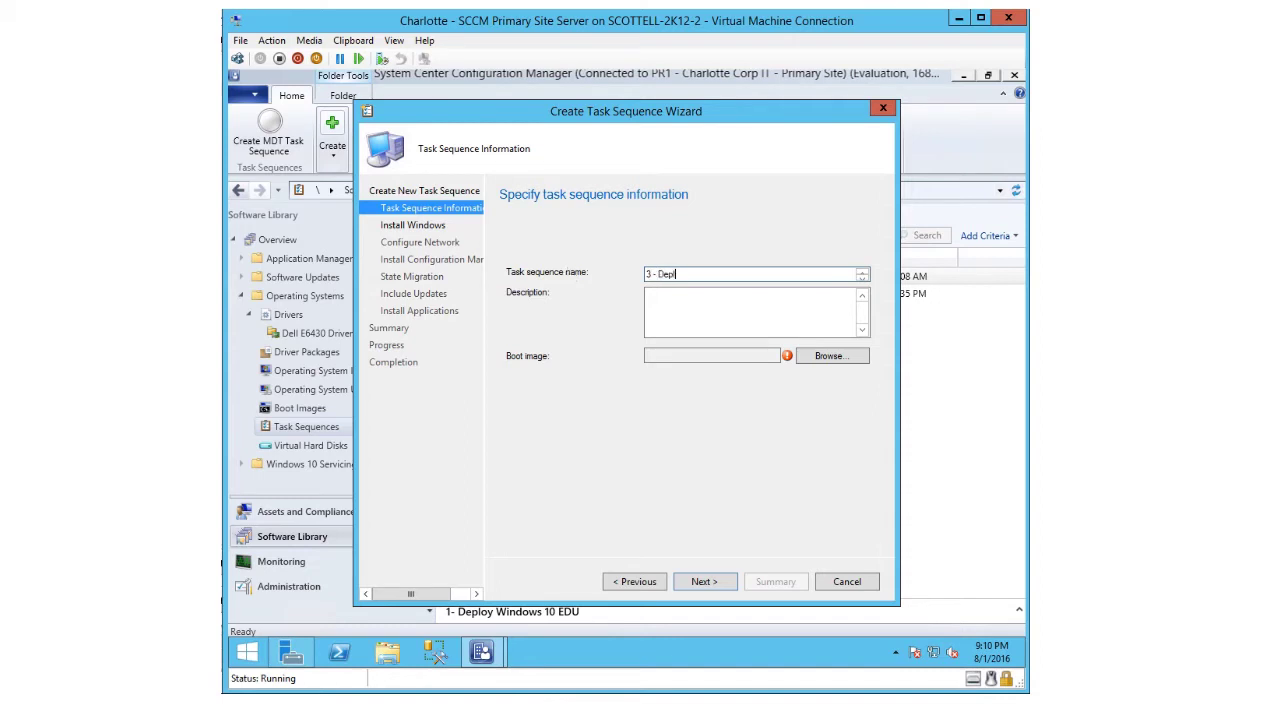
type("oy Windows 10 1511")
left_click(818, 358)
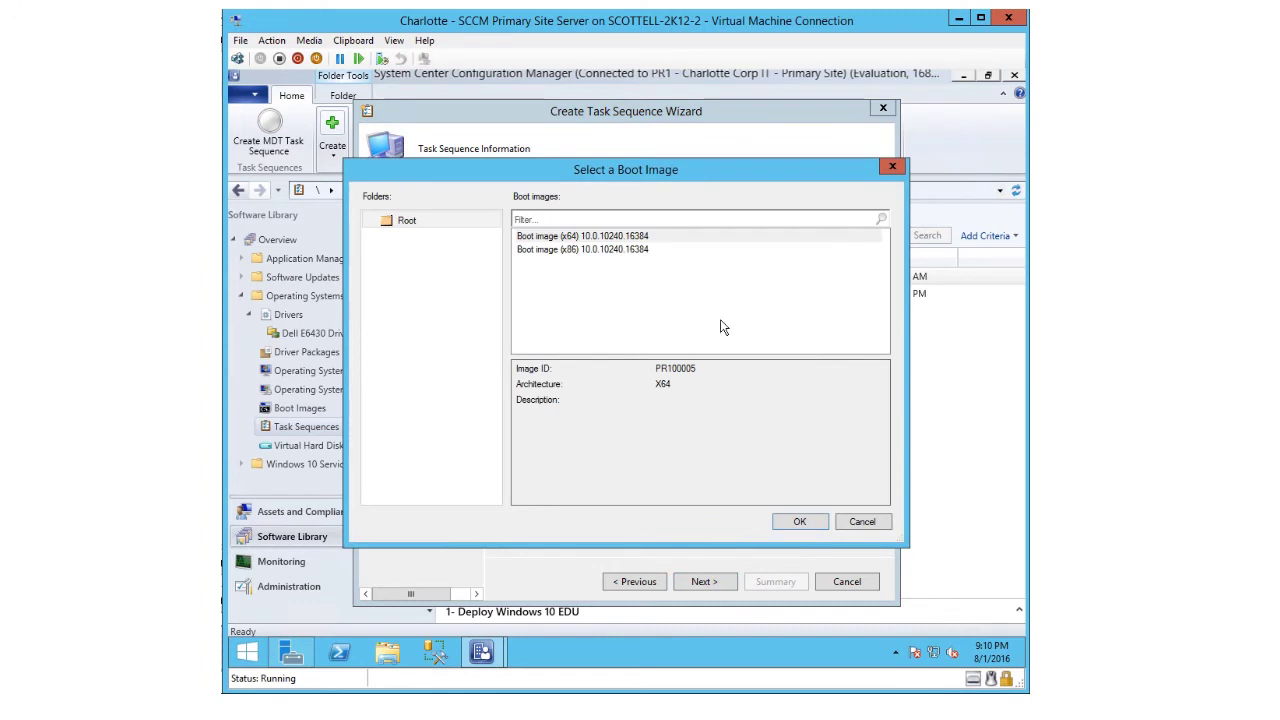
left_click(530, 239)
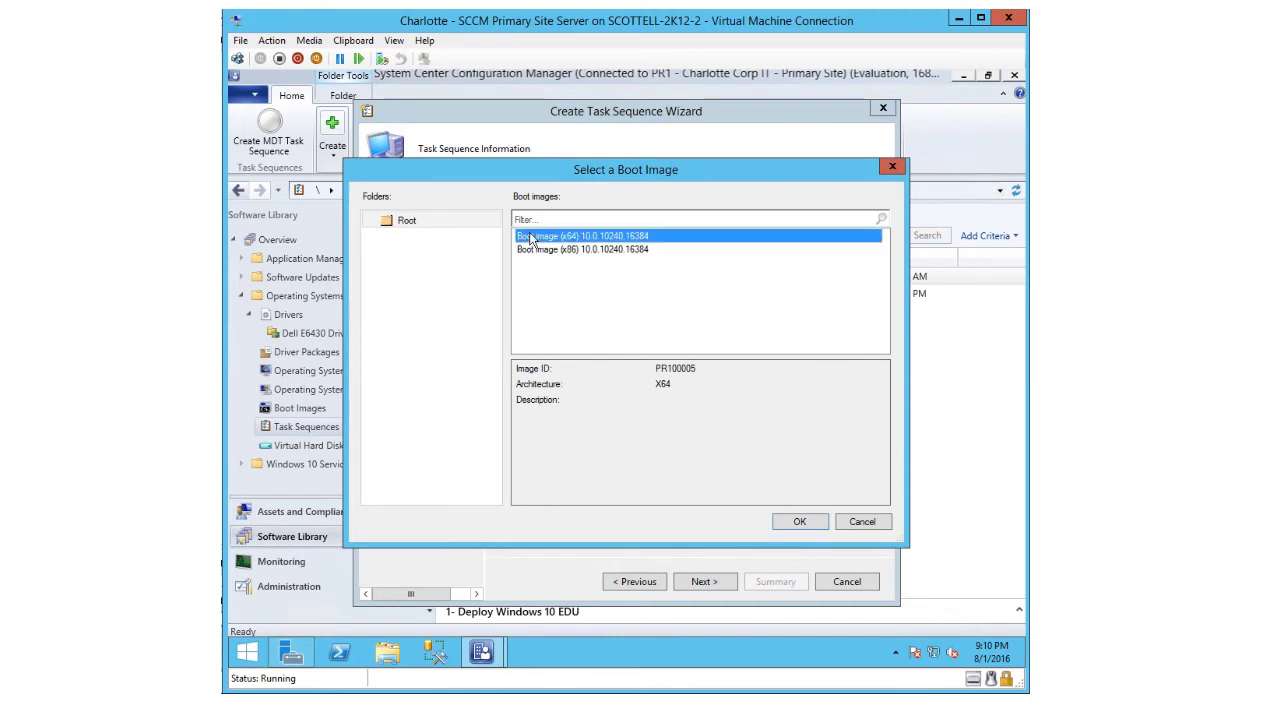
left_click(811, 529)
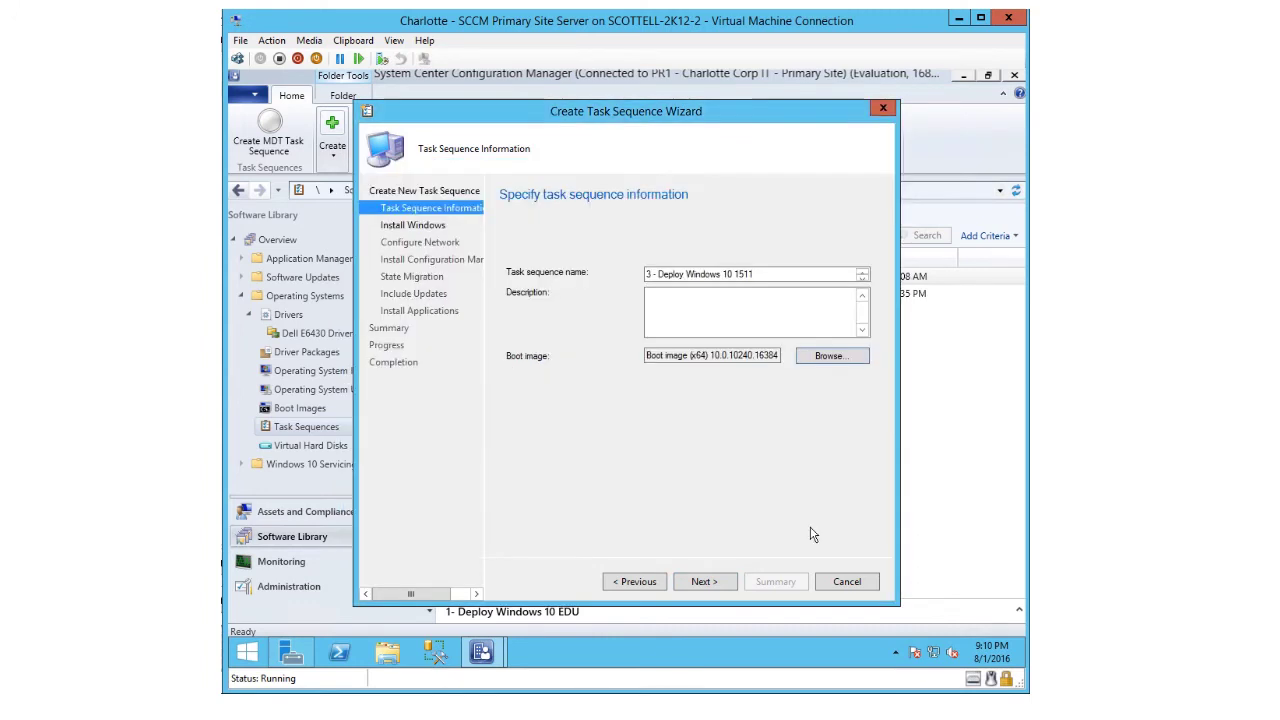
left_click(703, 582)
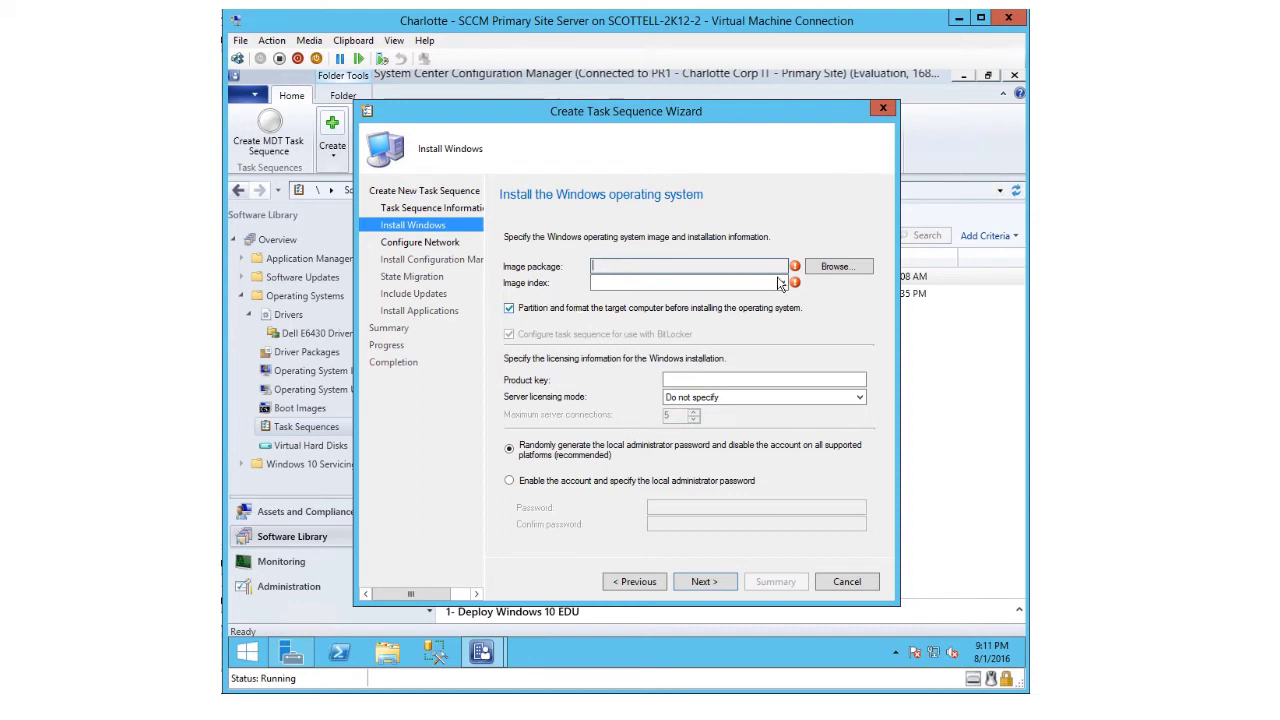
- Install the Windows 10 EDU 1511 en-US image at index 2-2, keeping partition and format enabled
left_click(835, 267)
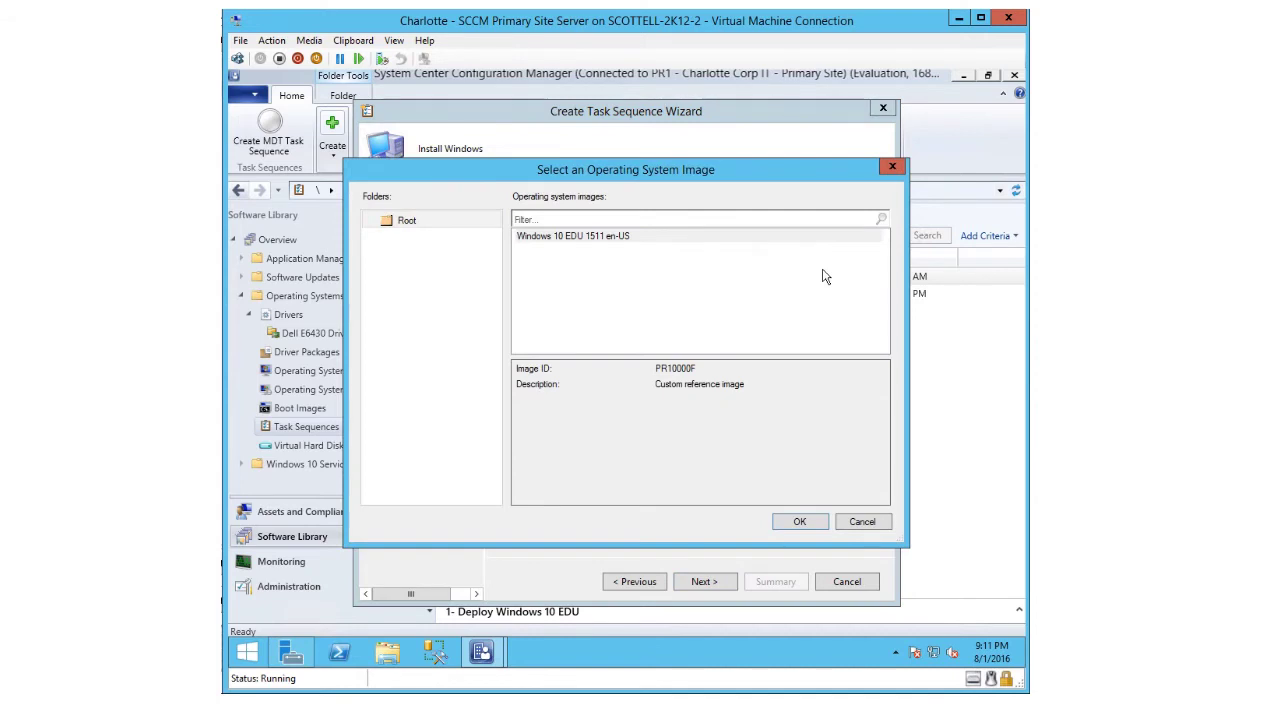
left_click(523, 237)
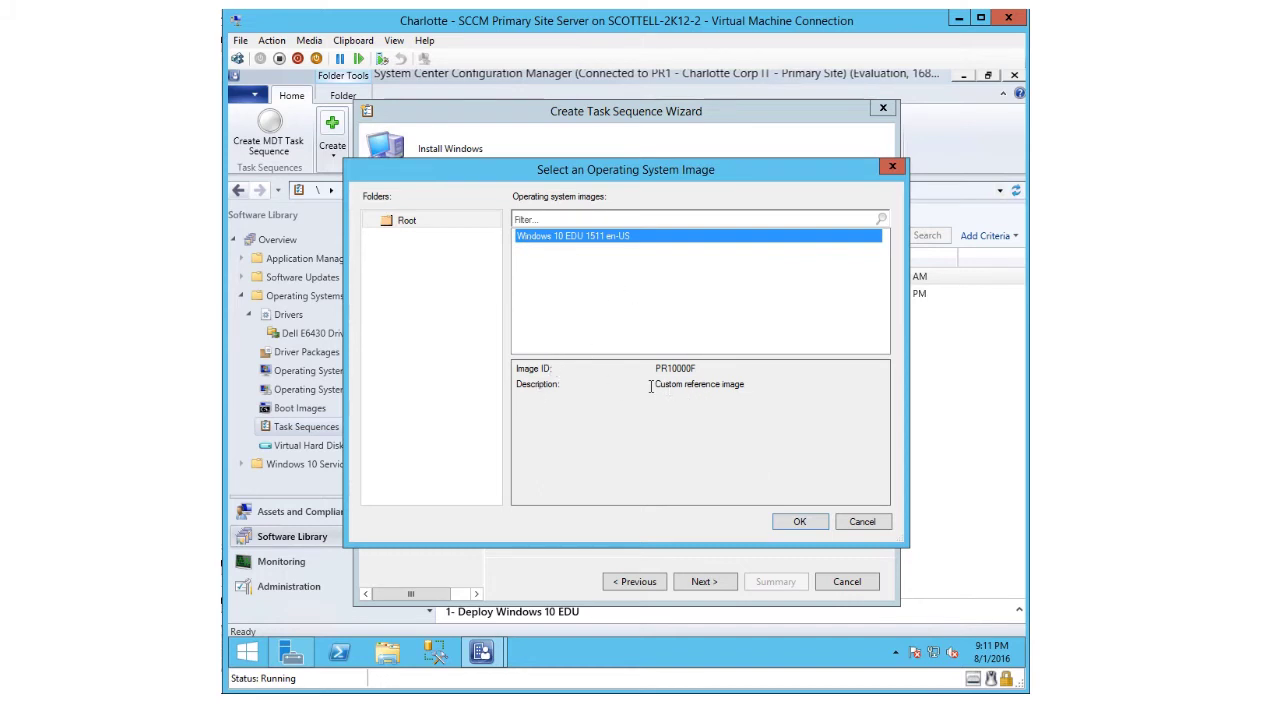
left_click(797, 523)
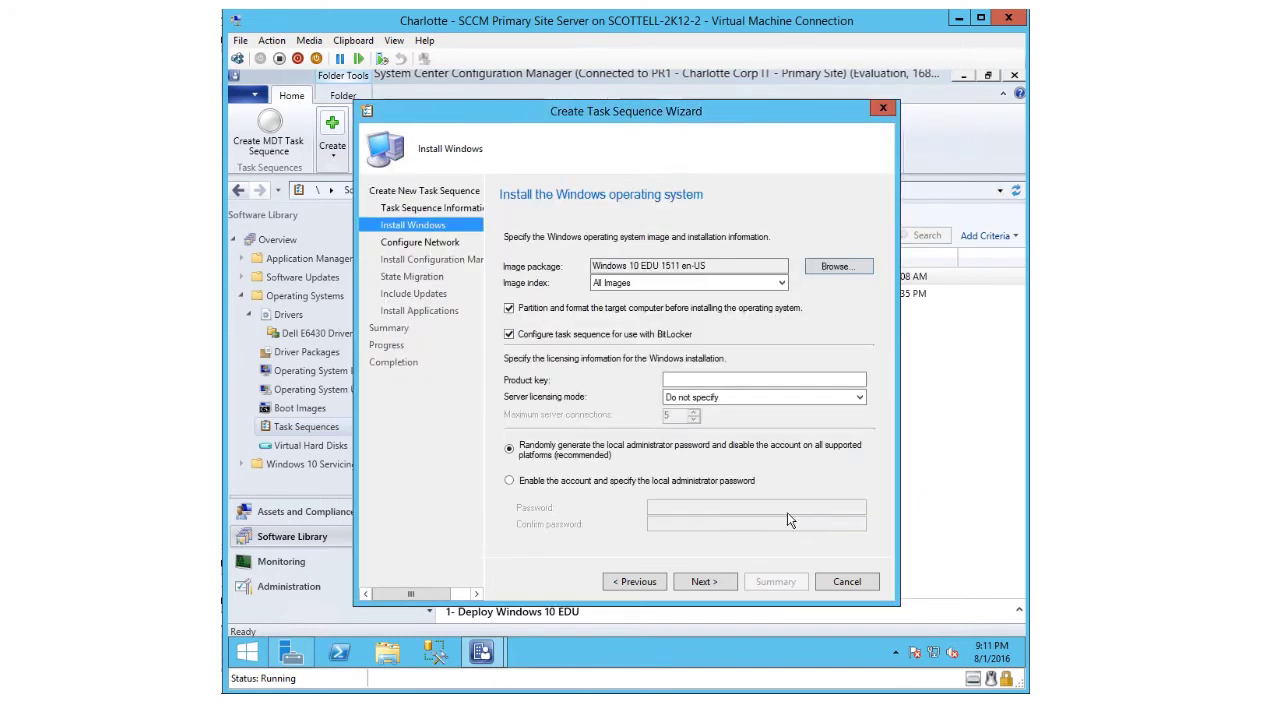
left_click(643, 284)
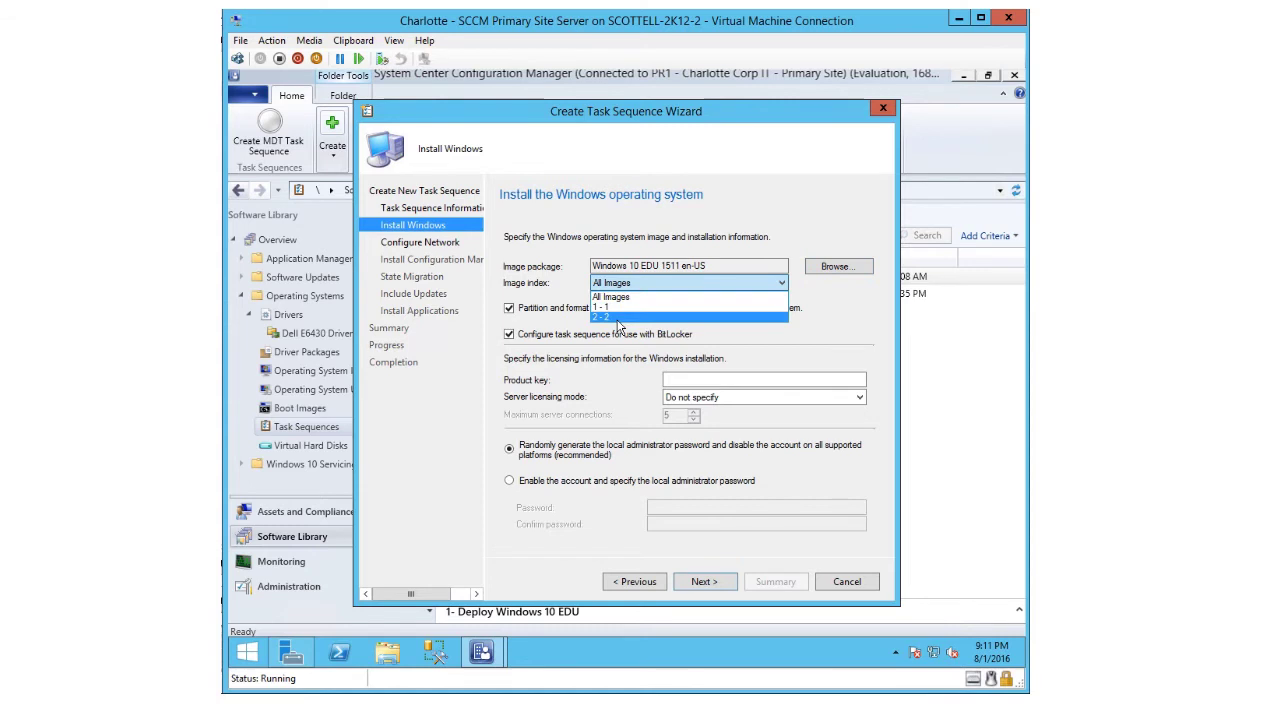
left_click(602, 318)
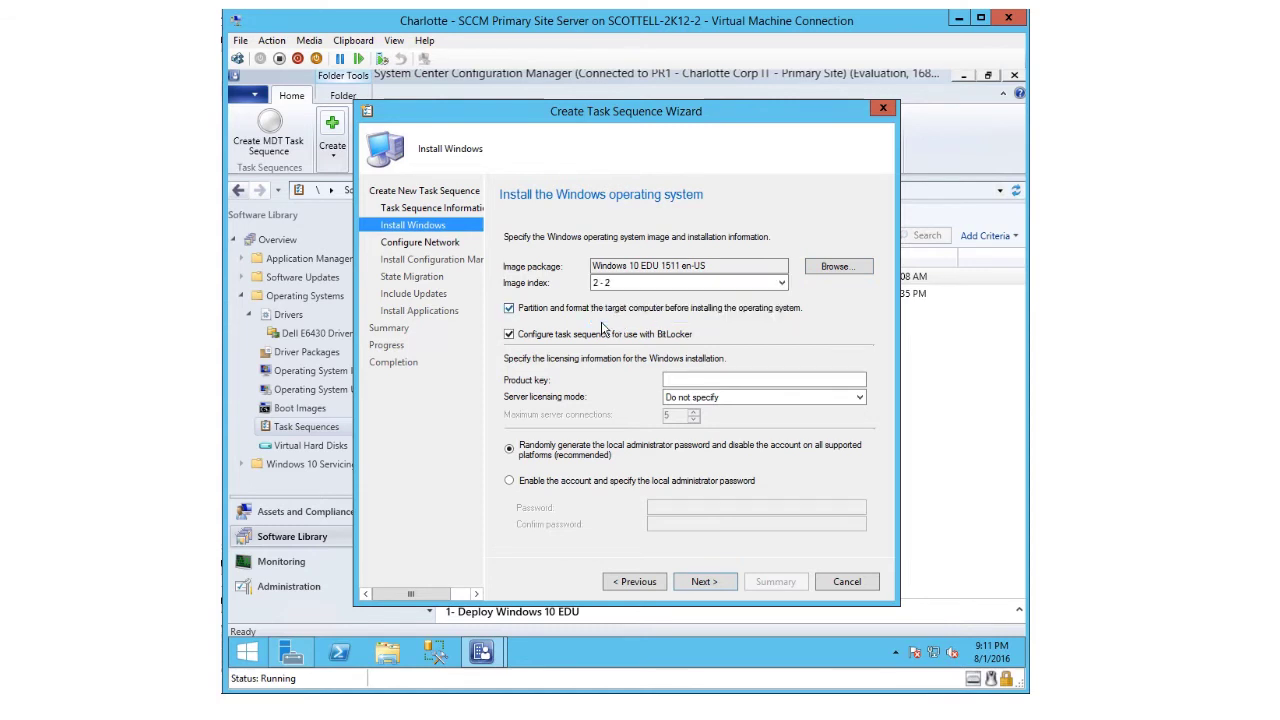
left_click(520, 314)
left_click(510, 310)
- Enable the local administrator account with a specified, confirmed password and proceed to network setup
left_click(688, 377)
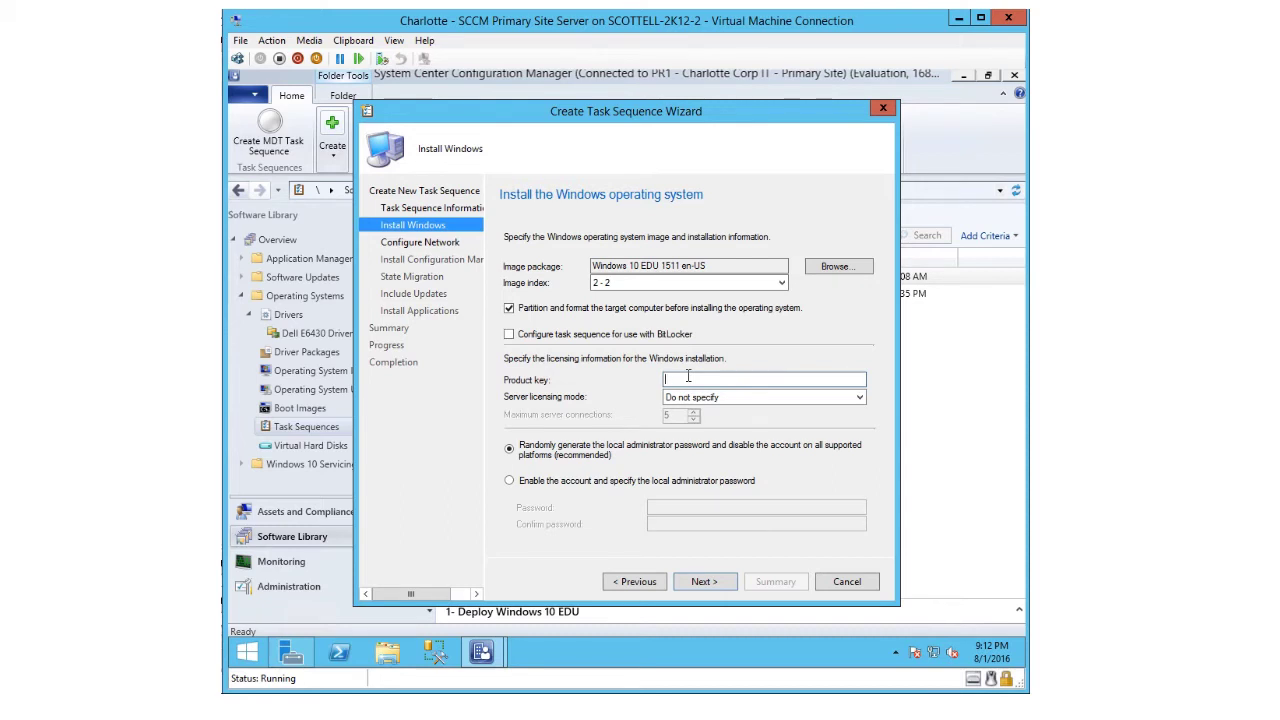
left_click(509, 484)
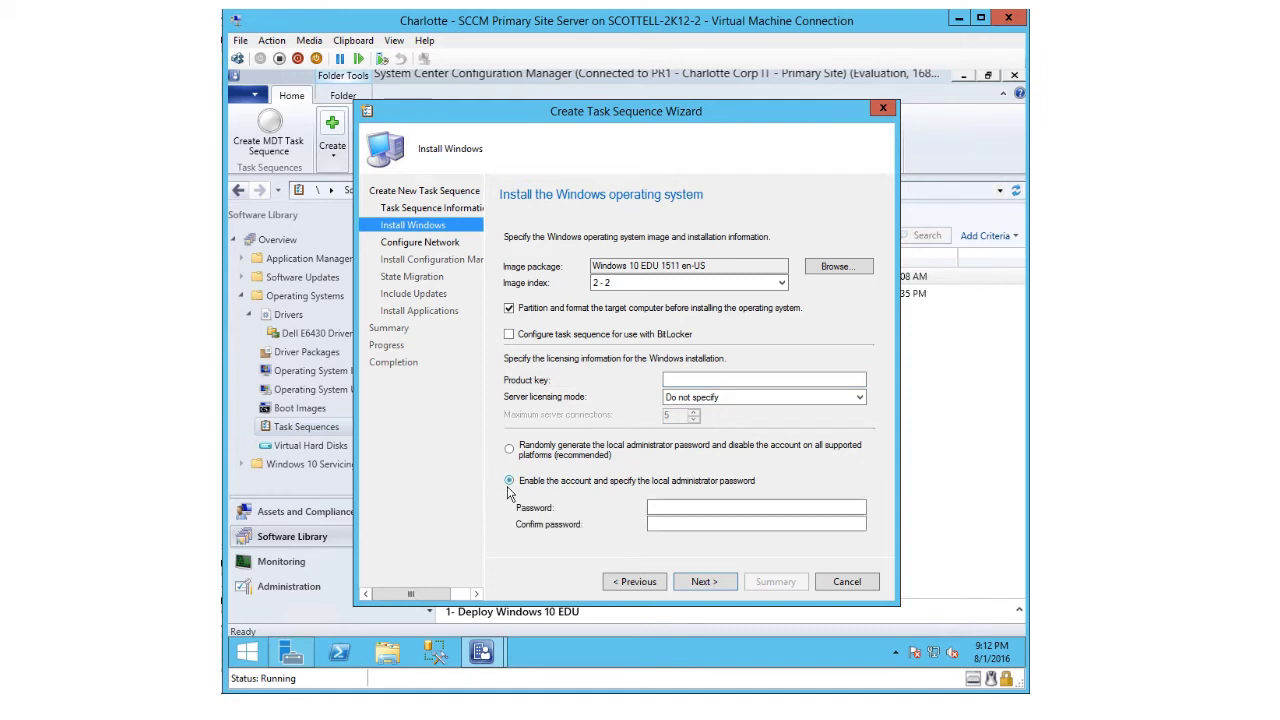
left_click(666, 508)
type("P")
type("@ssw0r")
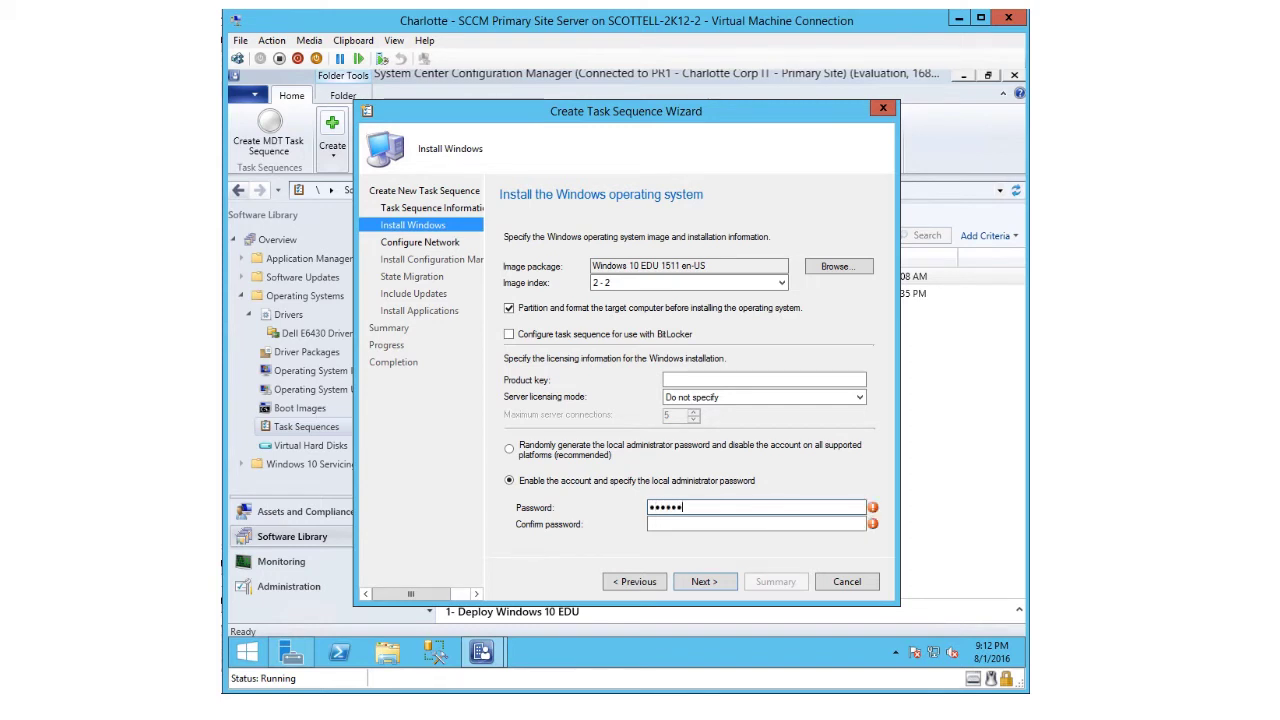
key("Tab")
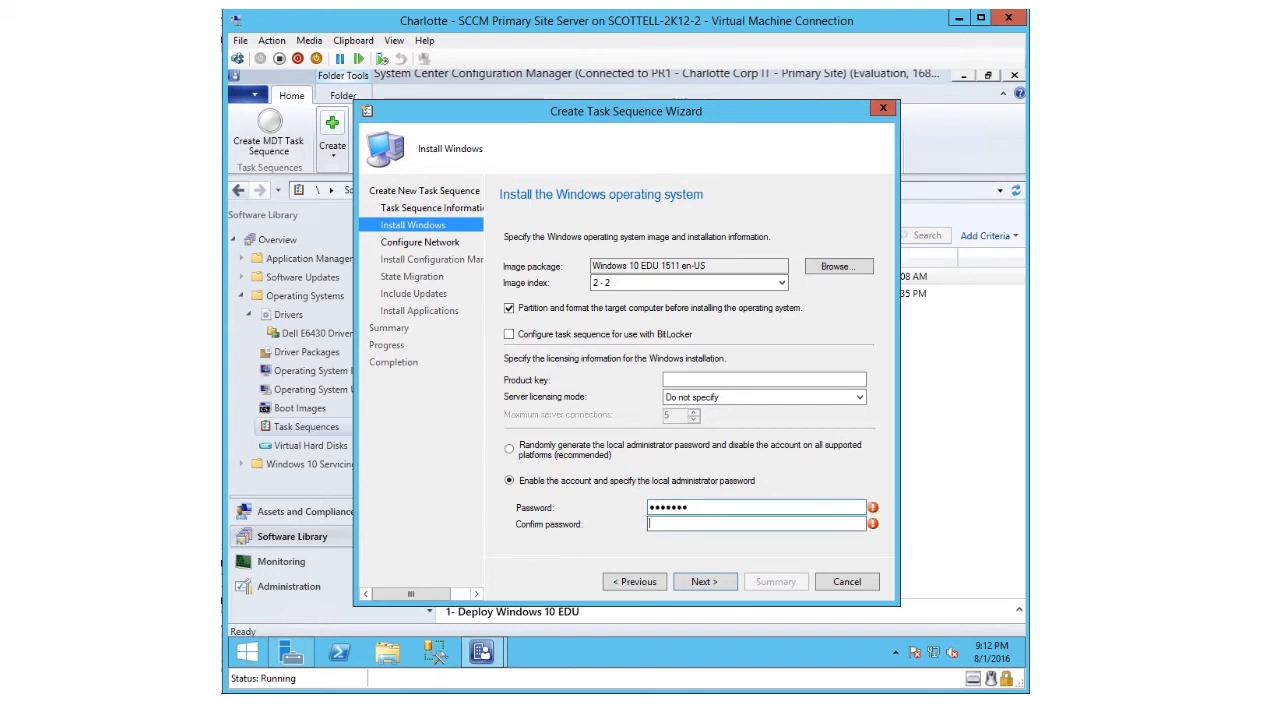
type("P@ssw0r")
key("Return")
left_click(690, 418)
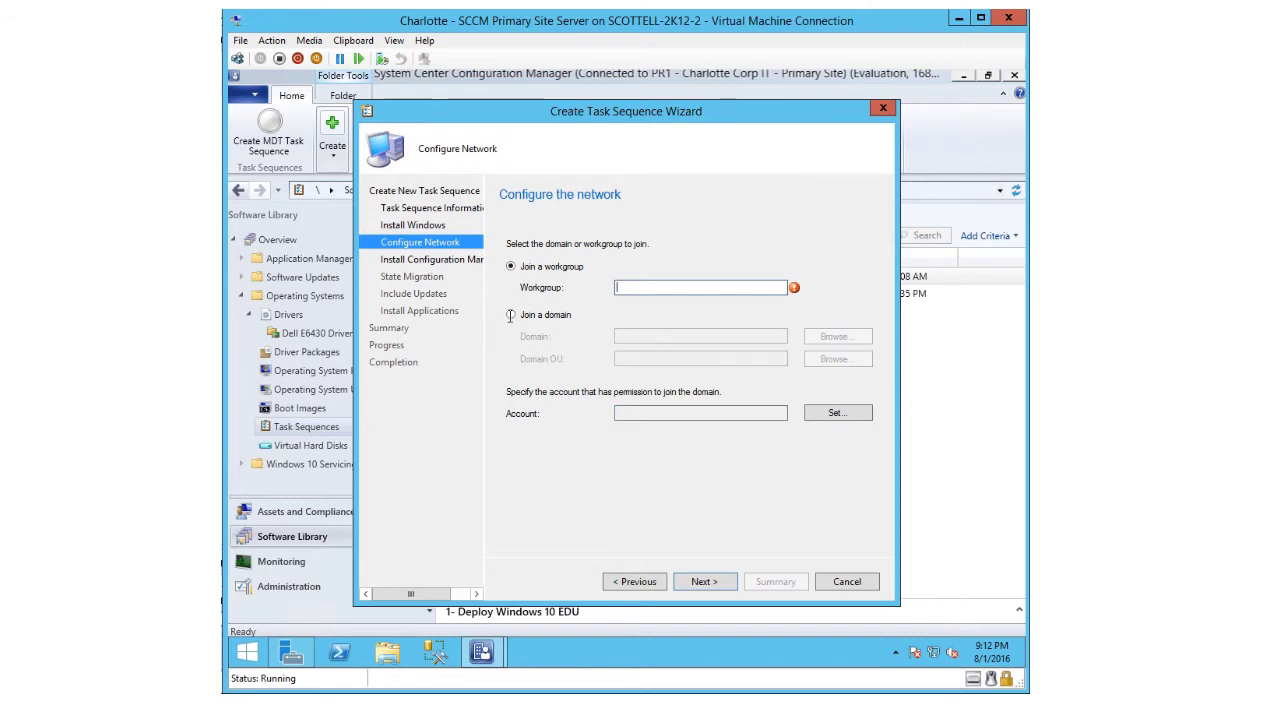
- Join the domain corp.charlottecorp.com instead of a workgroup
left_click(511, 315)
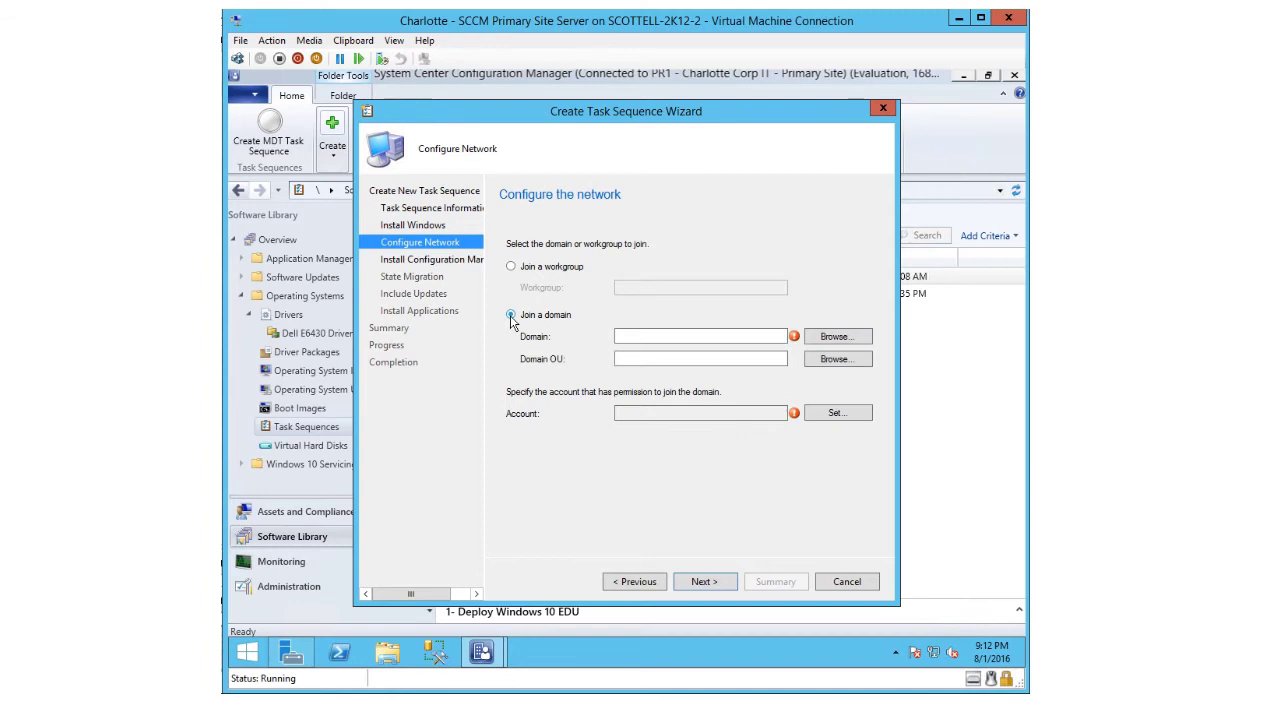
left_click(838, 337)
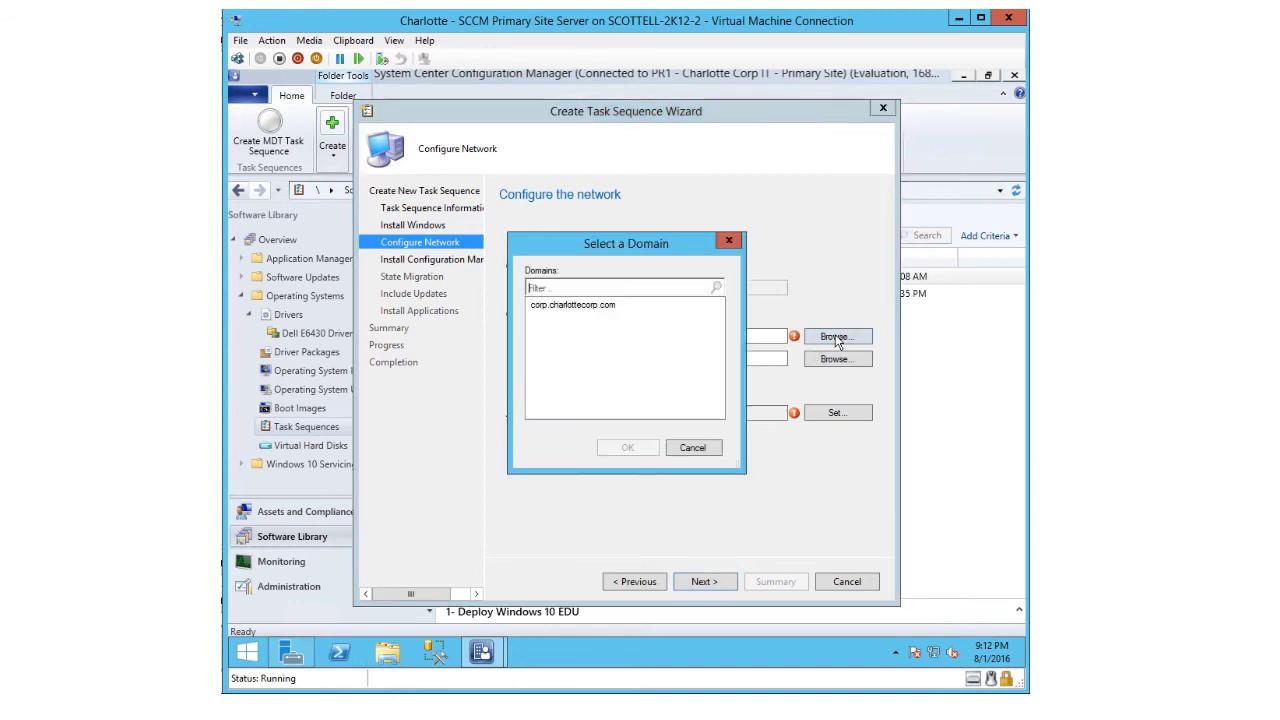
left_click(546, 305)
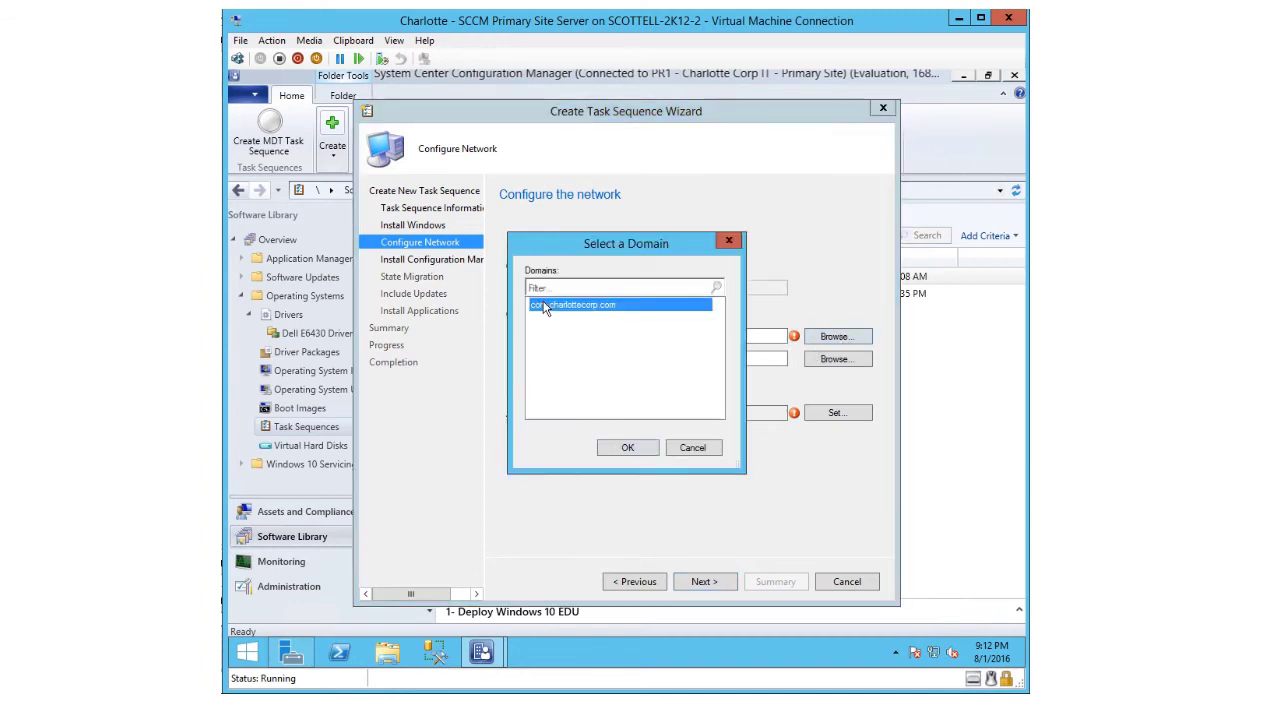
left_click(627, 448)
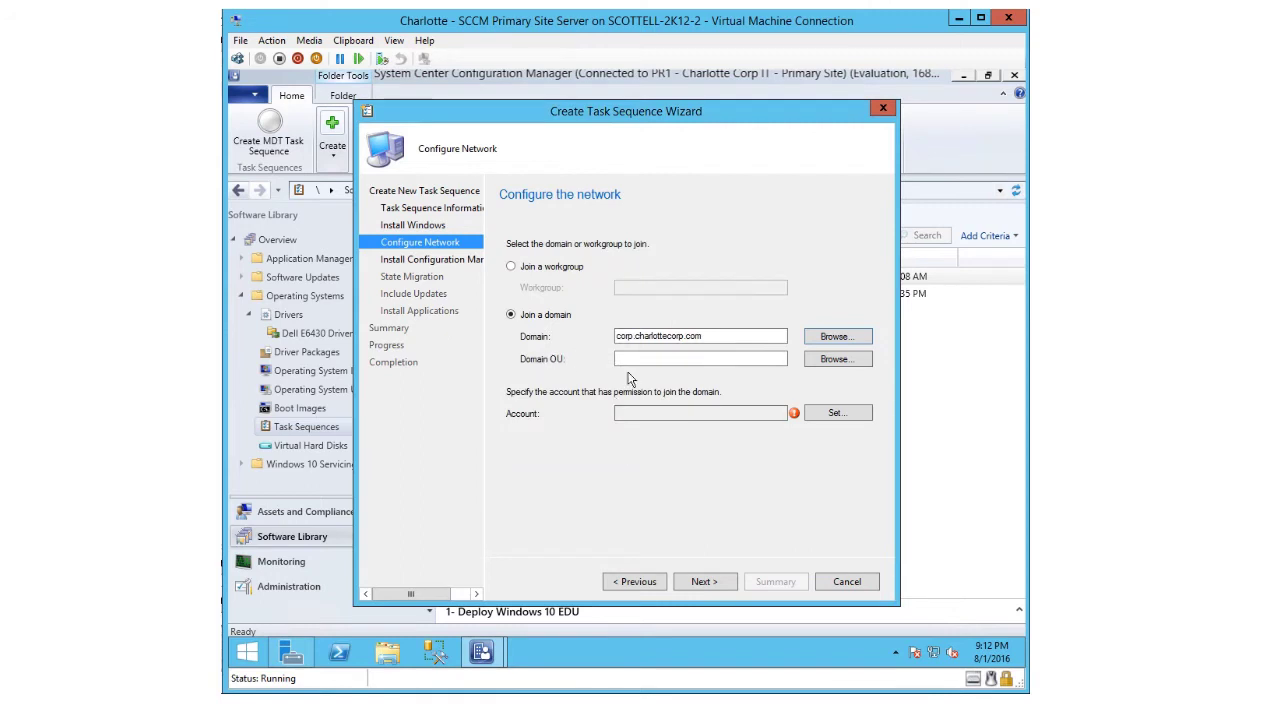
- Set the domain OU to _Charlotte > Computers > Workstations
left_click(826, 365)
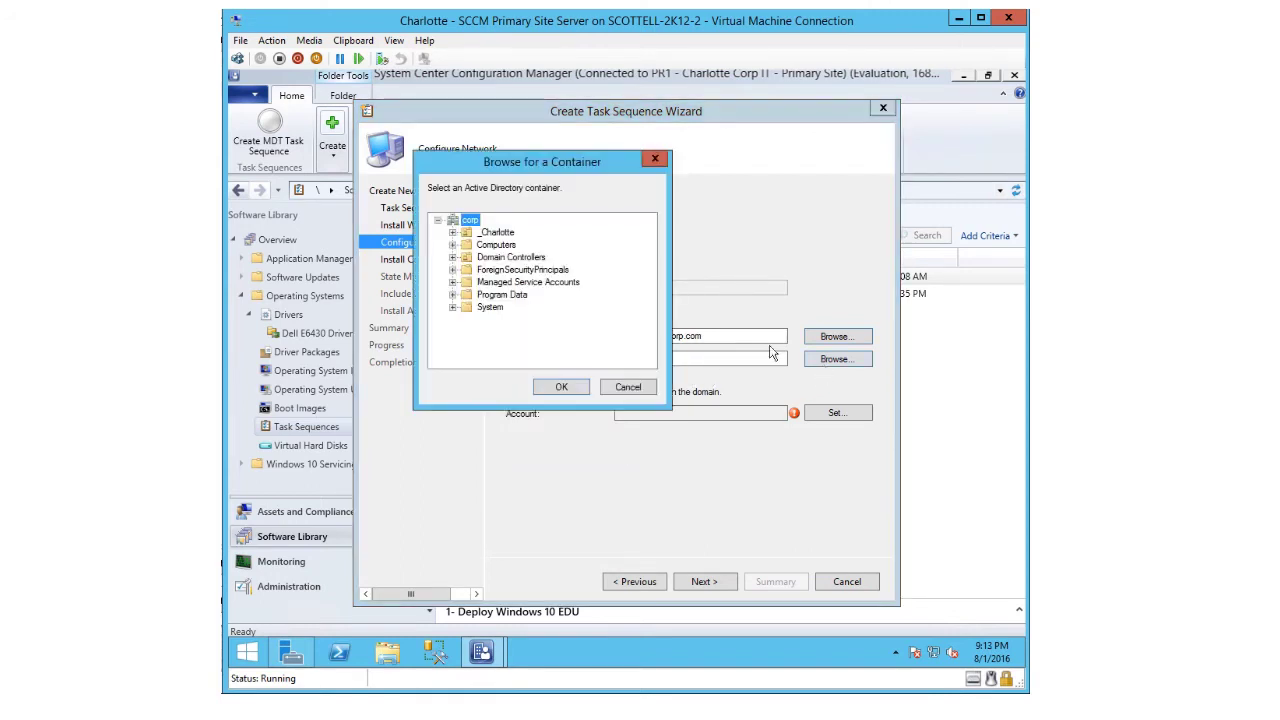
left_click(453, 234)
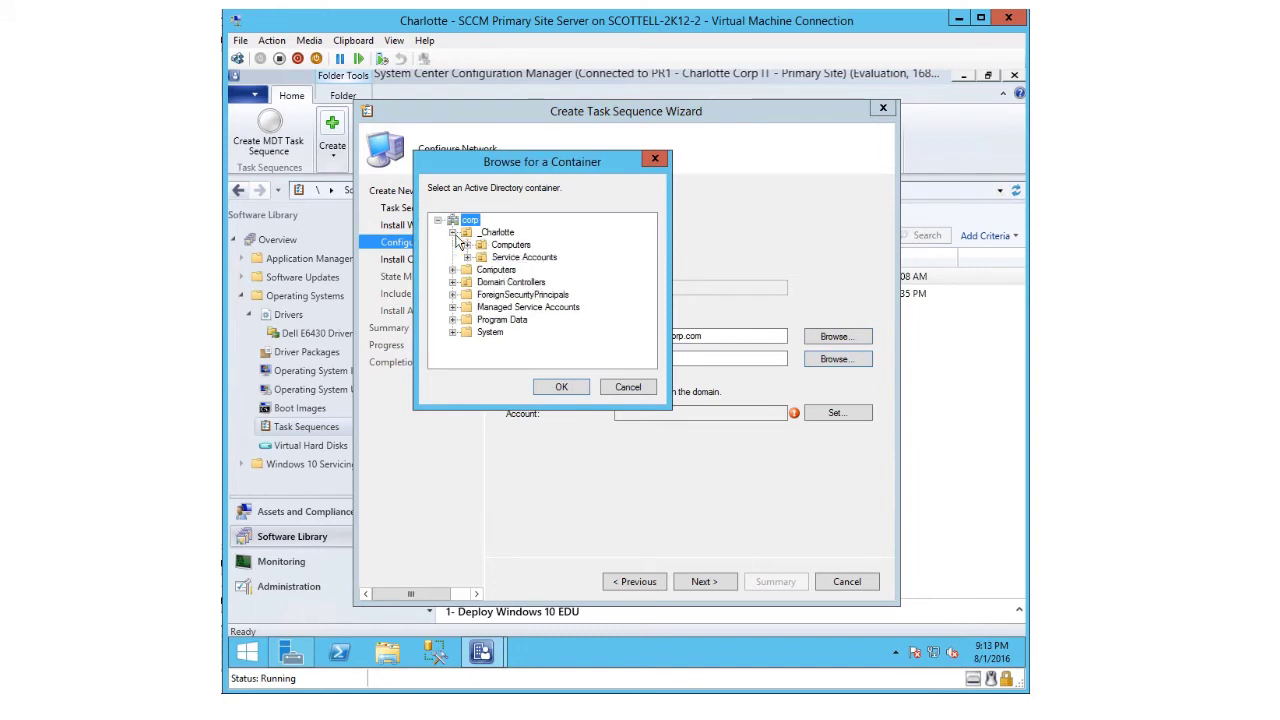
left_click(467, 245)
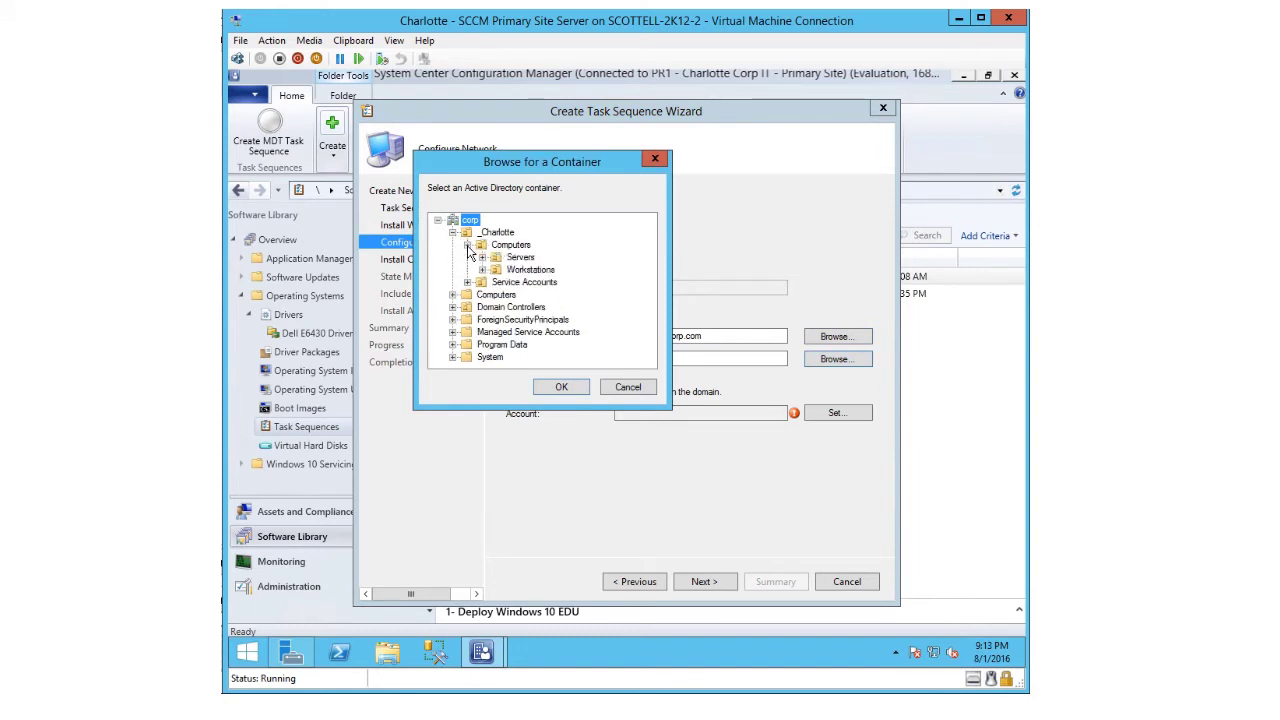
left_click(525, 270)
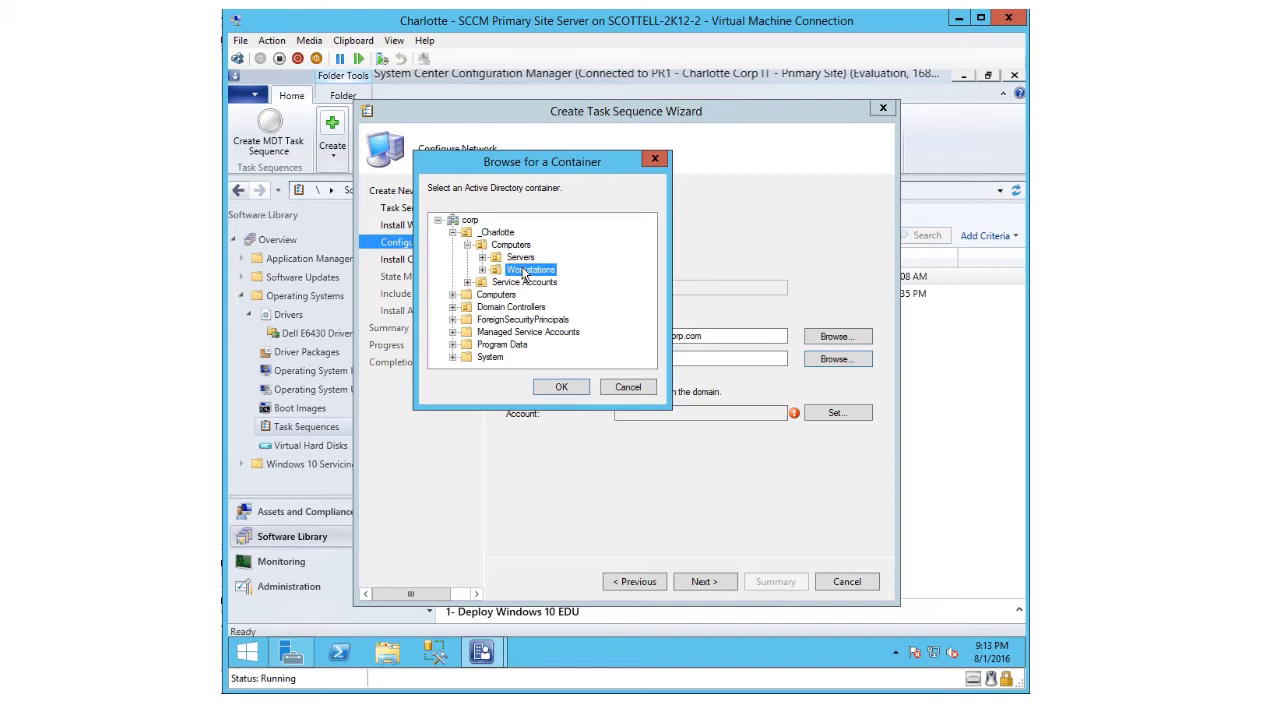
left_click(560, 388)
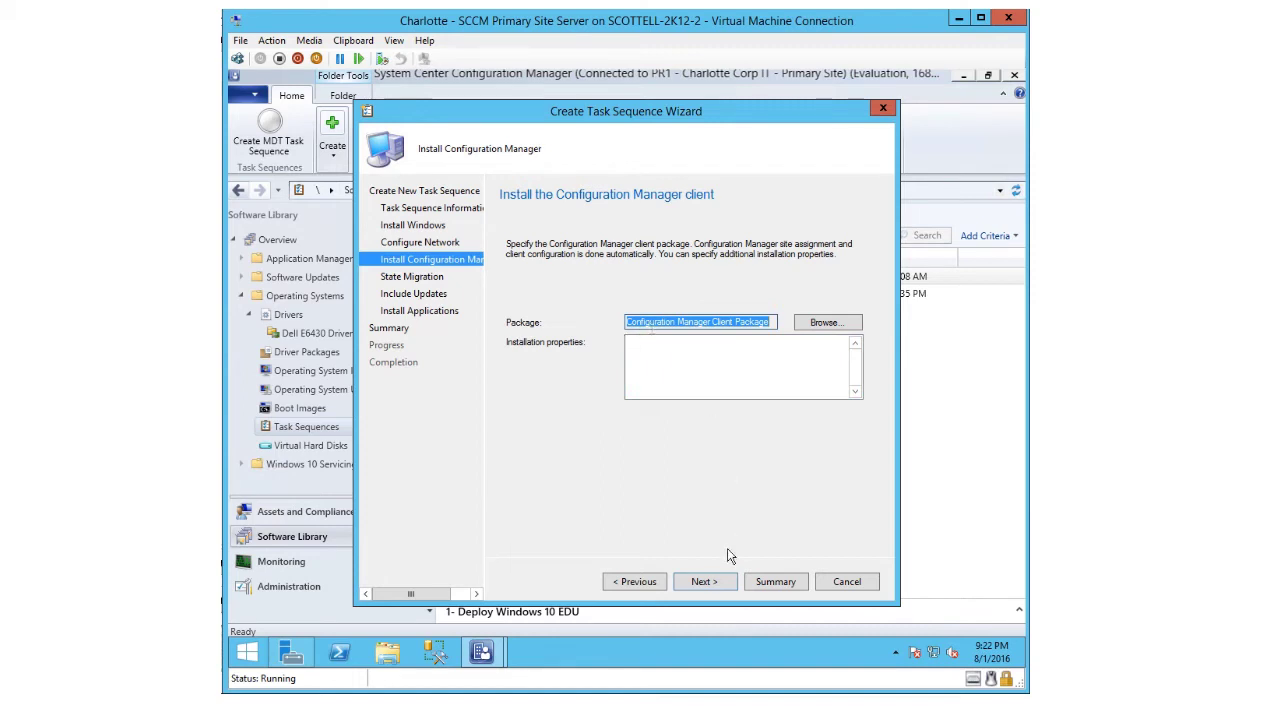
- Keep the Configuration Manager Client Package for the client install and continue
left_click(720, 584)
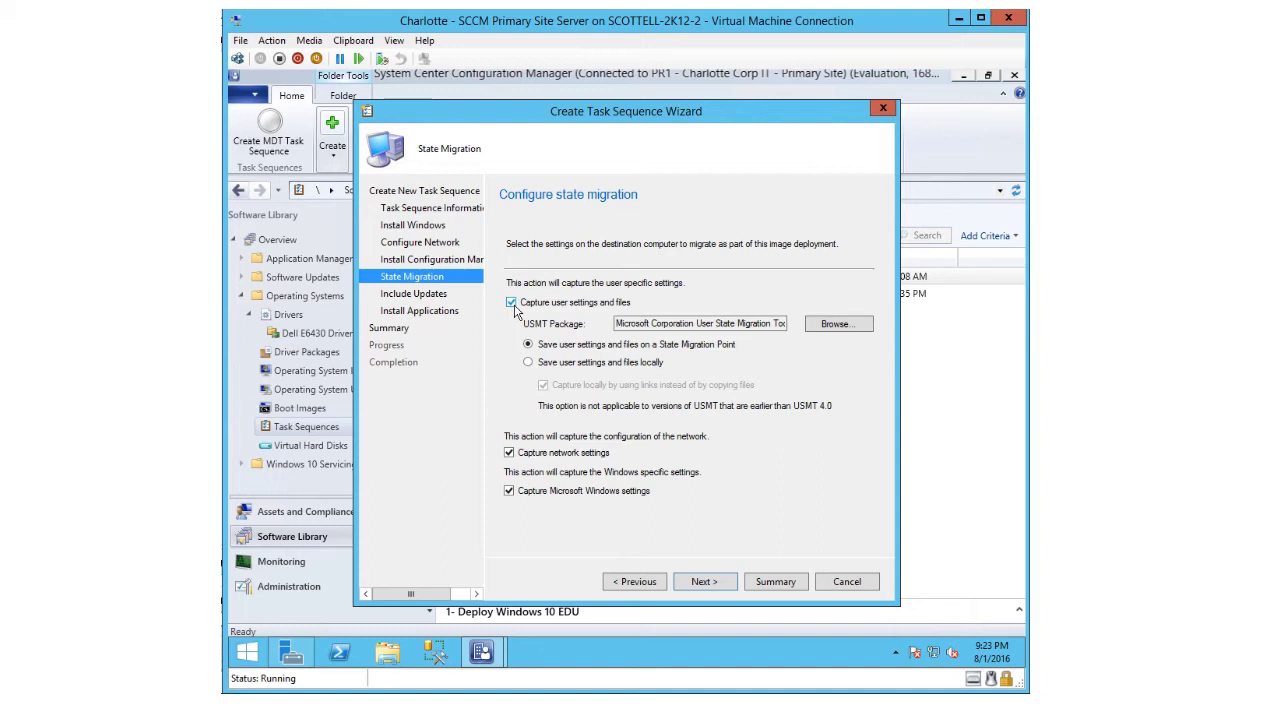
- Turn off capturing user settings and files, network settings and Microsoft Windows settings
left_click(511, 302)
left_click(509, 452)
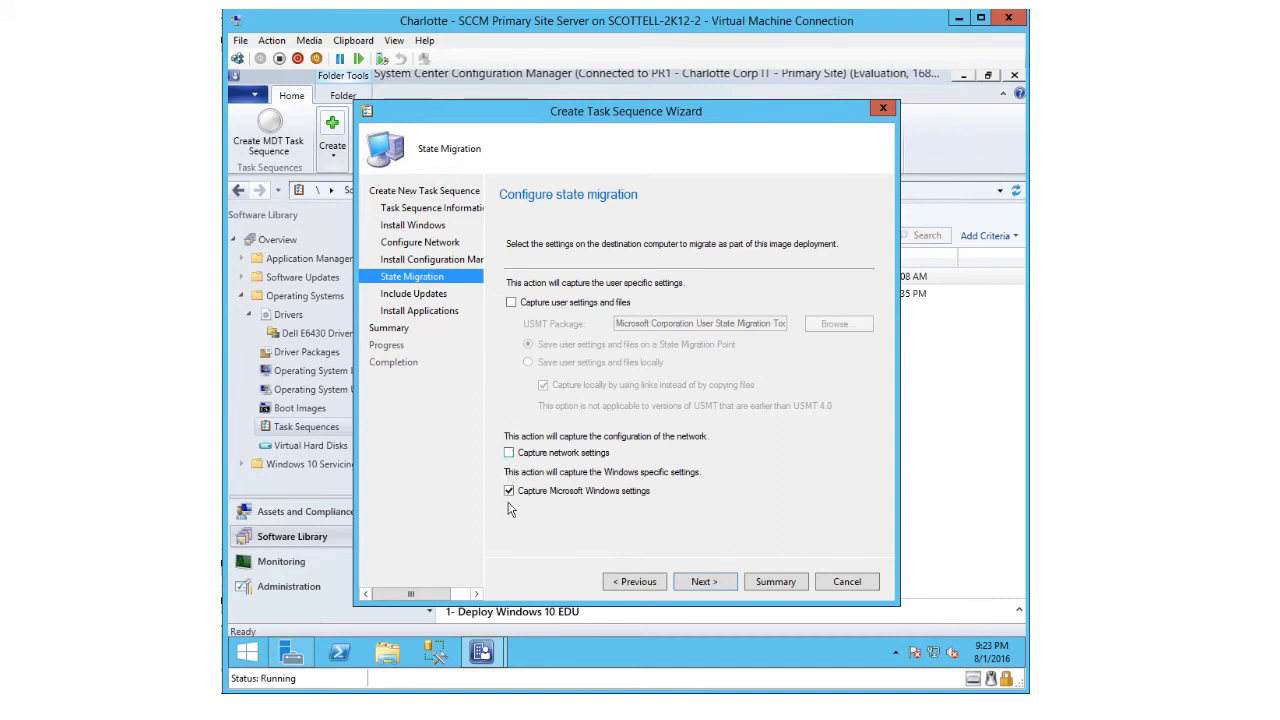
left_click(509, 490)
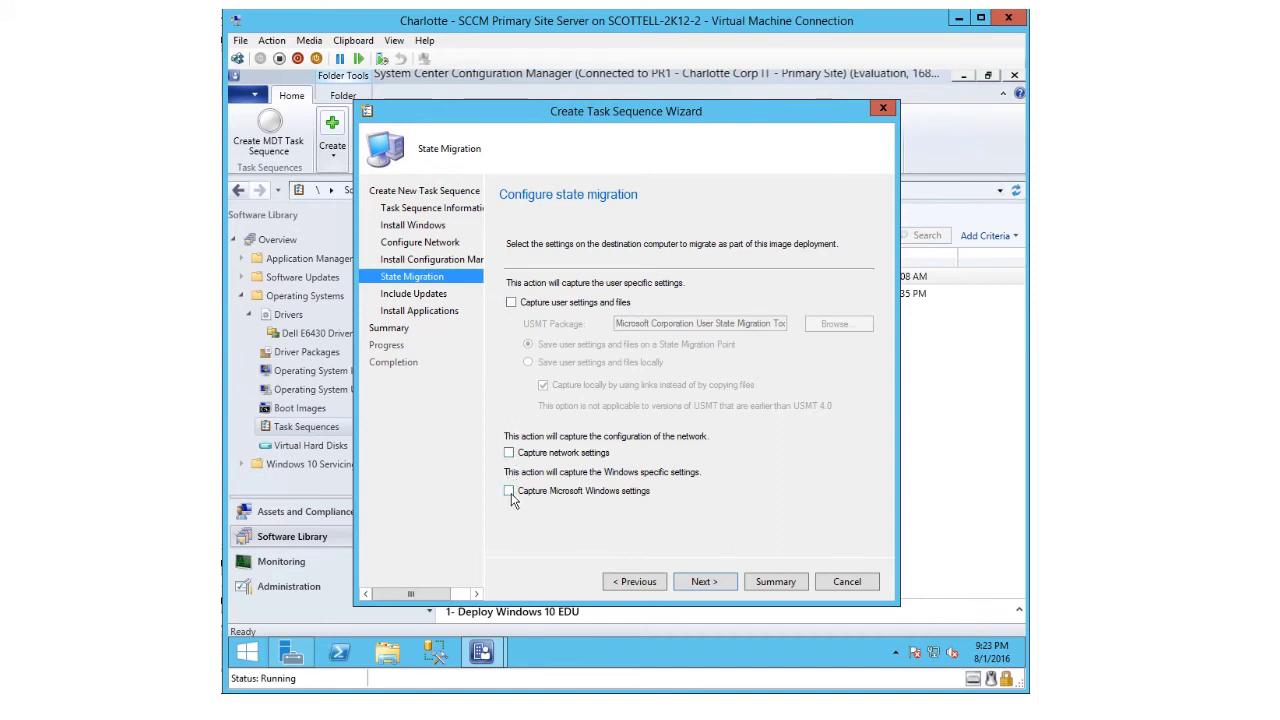
left_click(714, 583)
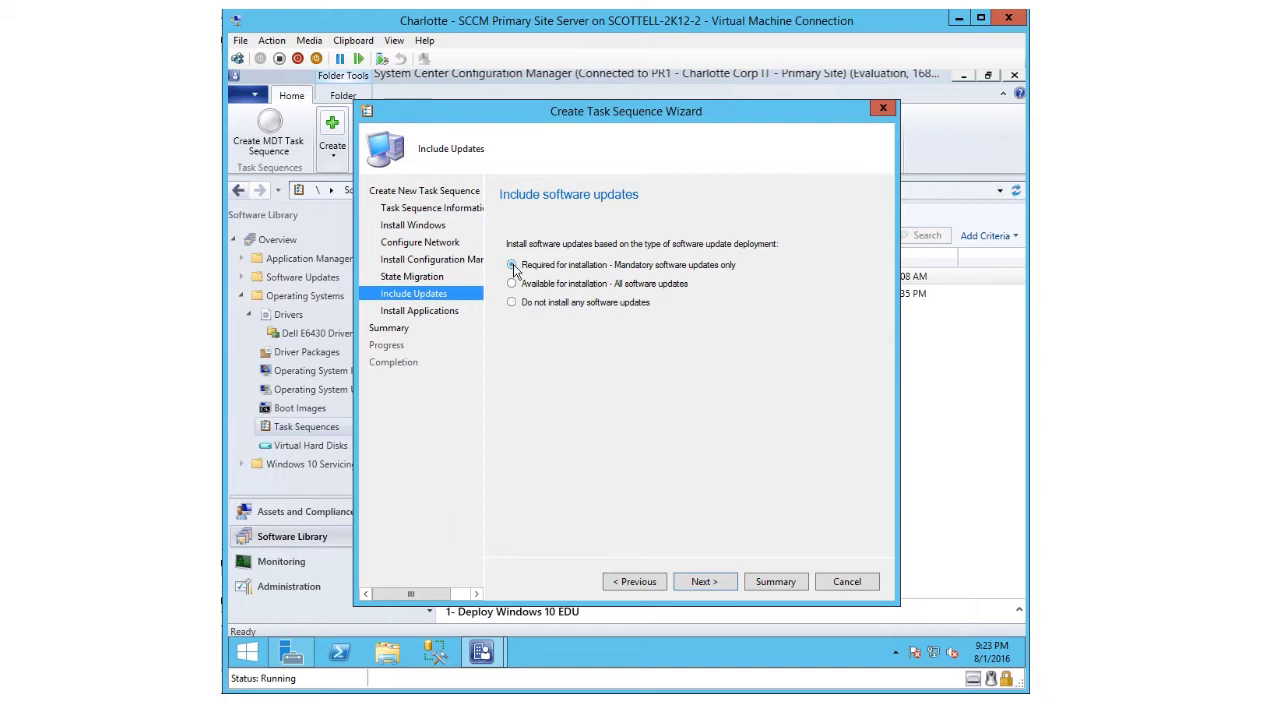
- Choose mandatory software updates only and add the ConfigMgr 2012 Toolkit R2 application
left_click(512, 266)
left_click(712, 588)
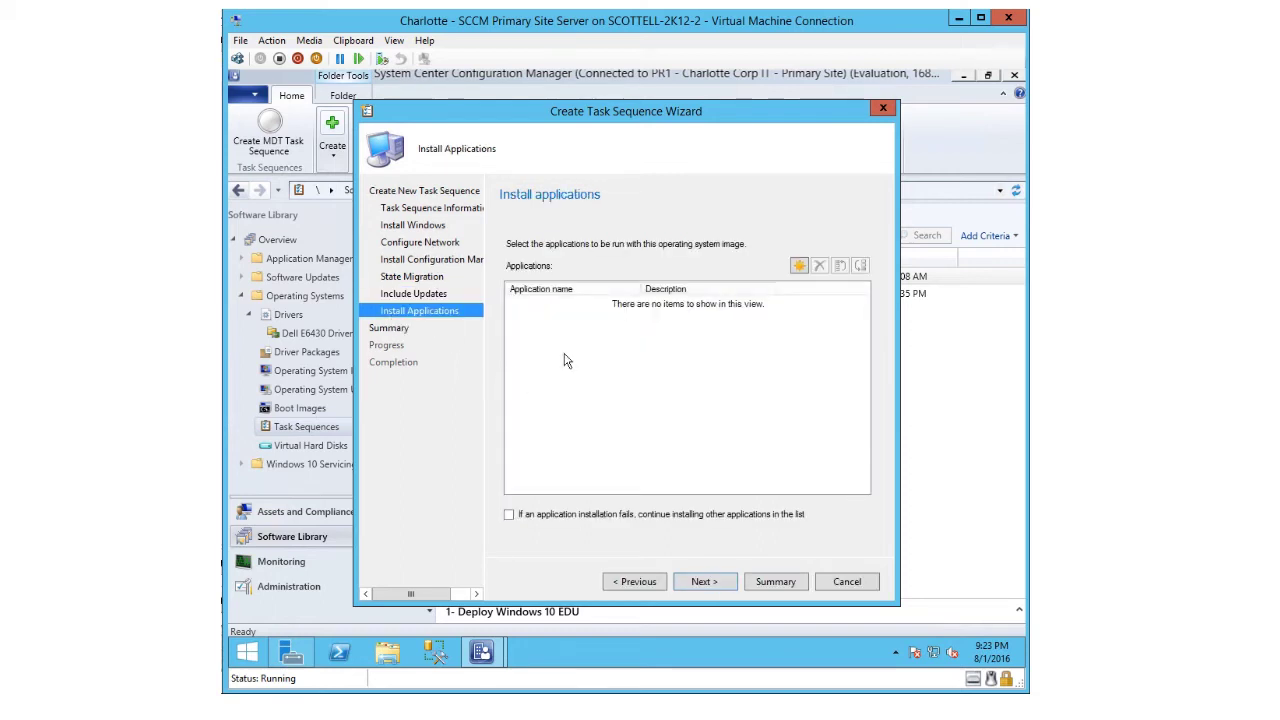
left_click(799, 266)
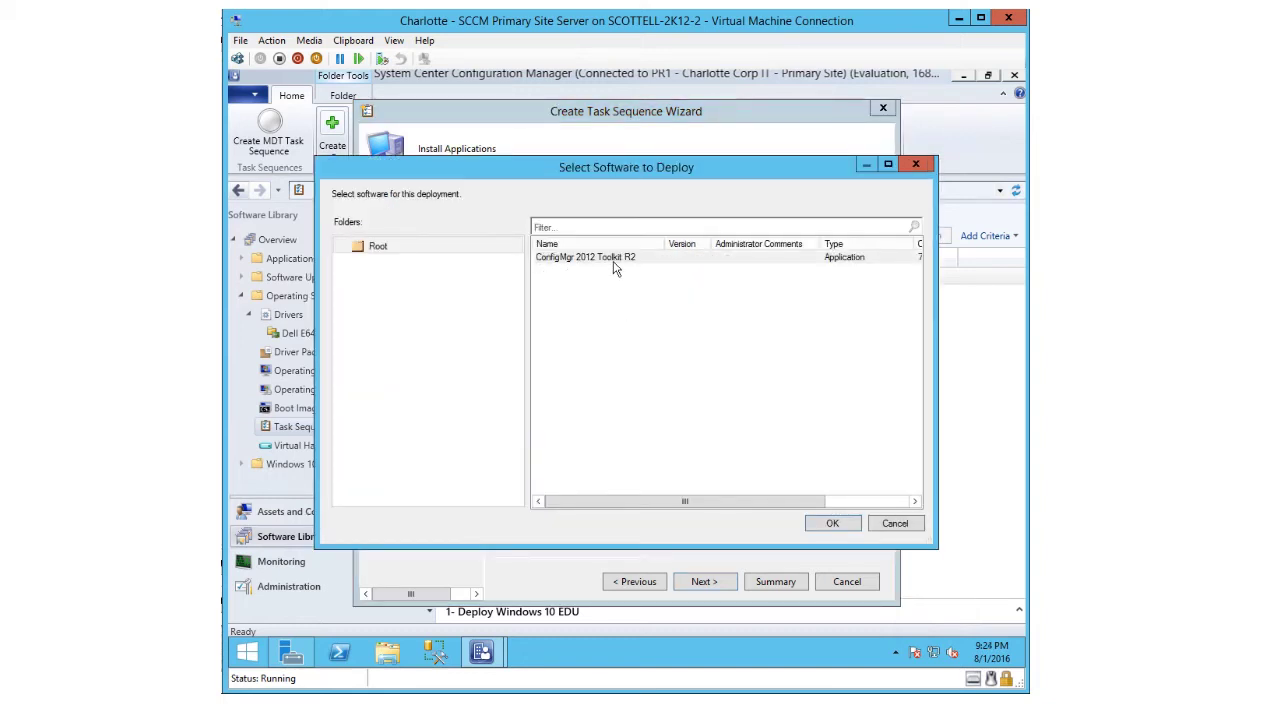
left_click(615, 263)
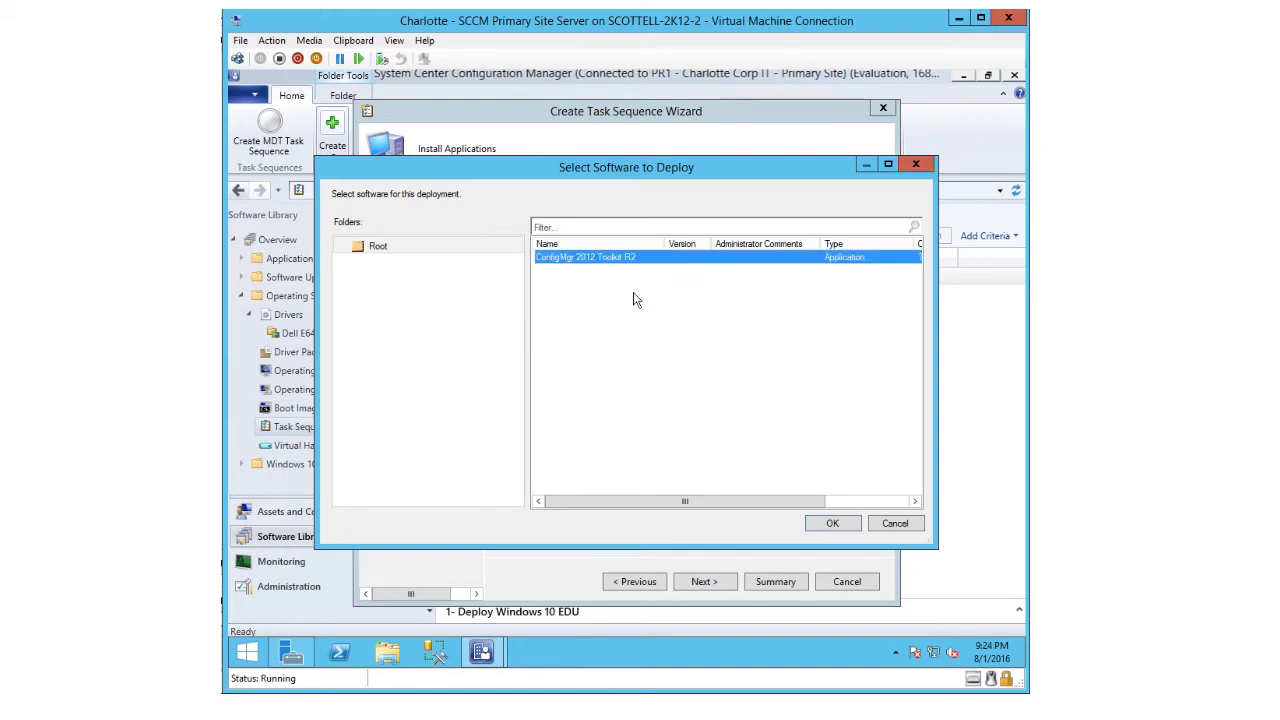
left_click(827, 523)
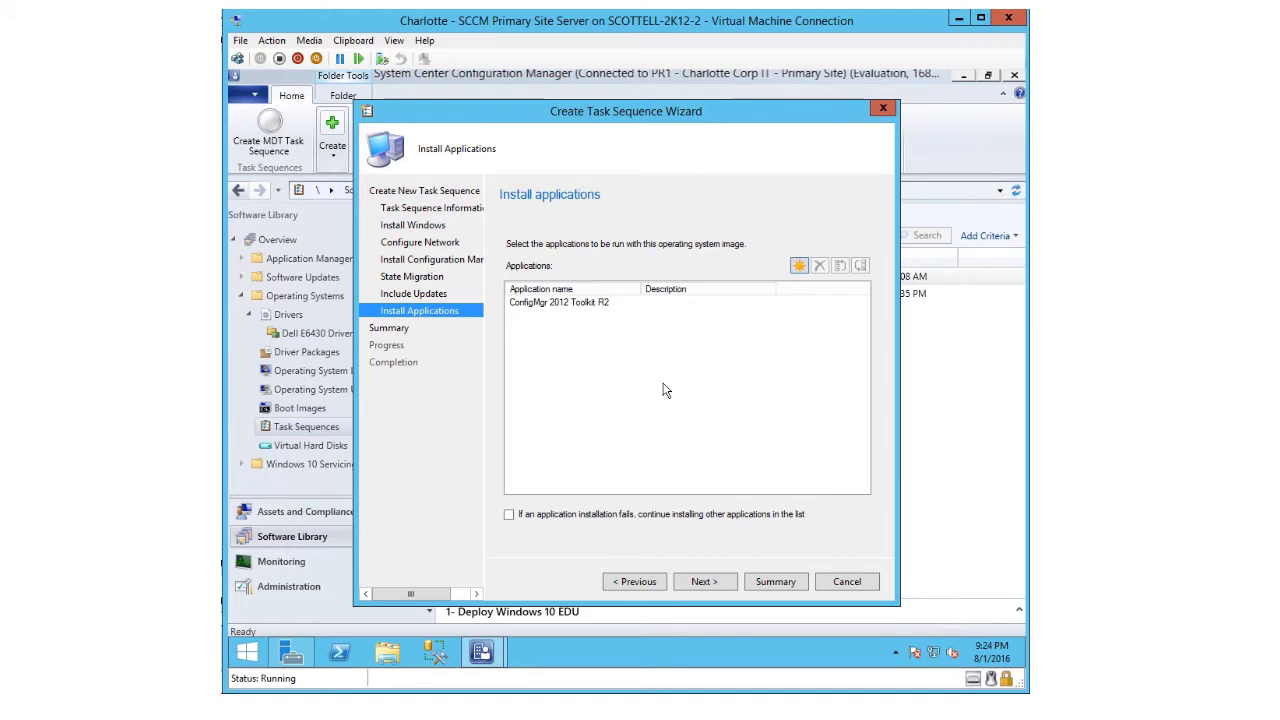
left_click(703, 582)
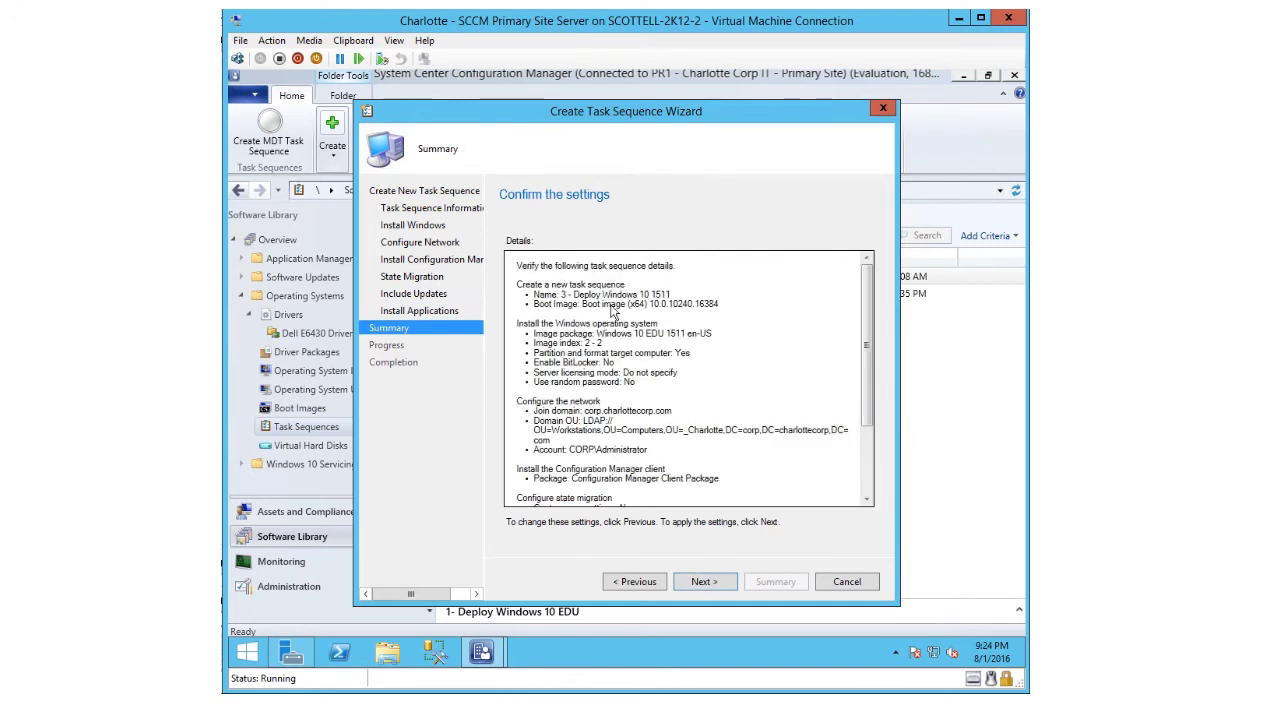
- Create the '3 - Deploy Windows 10 1511' task sequence from the summary and close the wizard
left_click(702, 589)
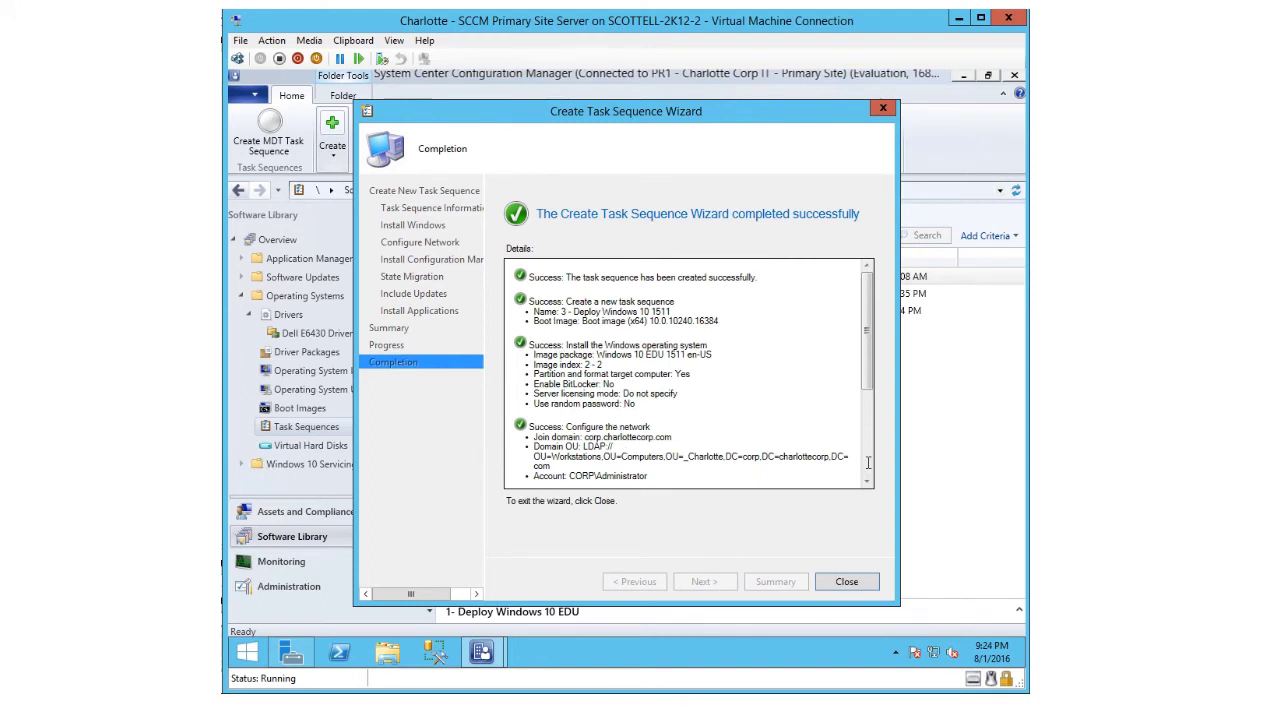
left_click(846, 592)
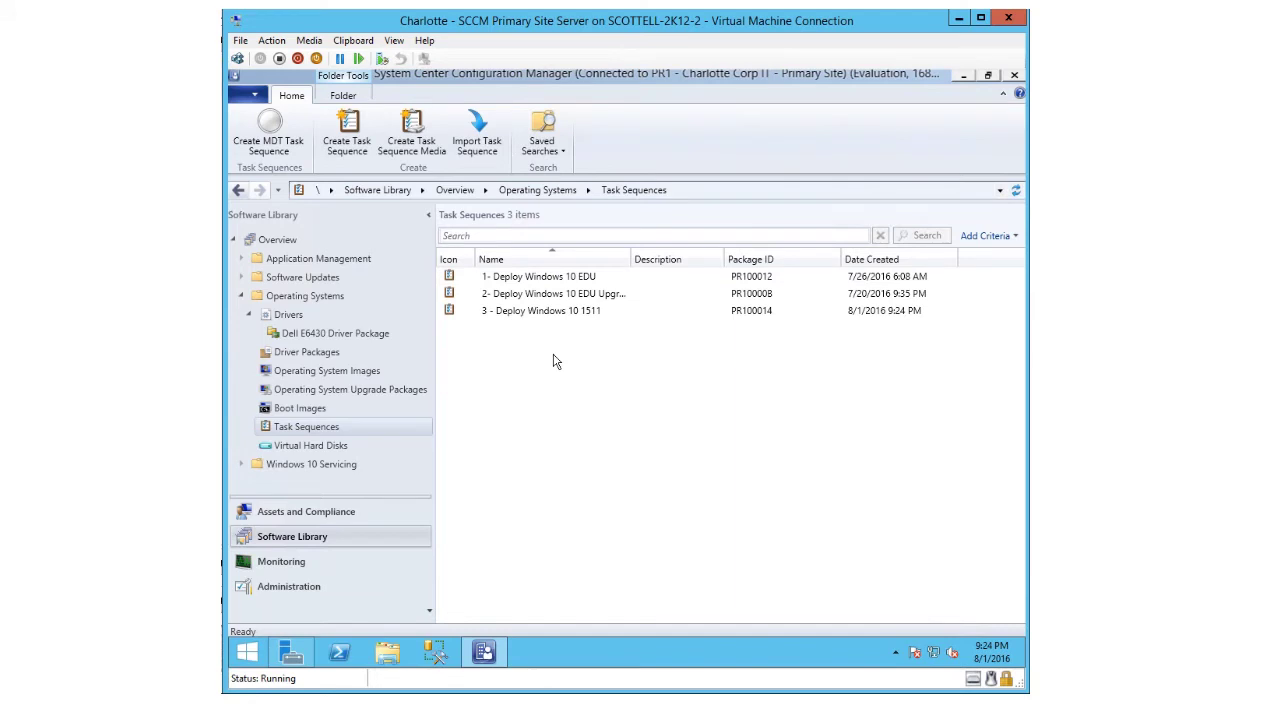
- Open '3 - Deploy Windows 10 1511' in the Task Sequence Editor
right_click(514, 317)
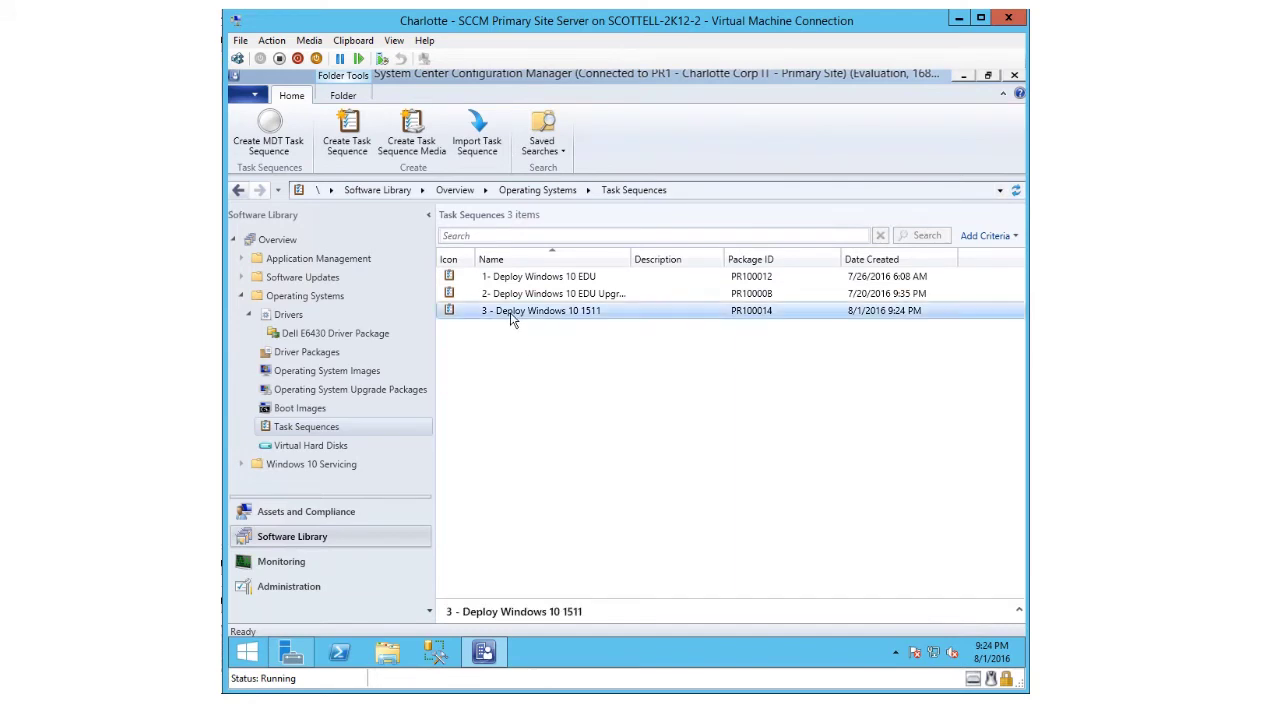
left_click(537, 330)
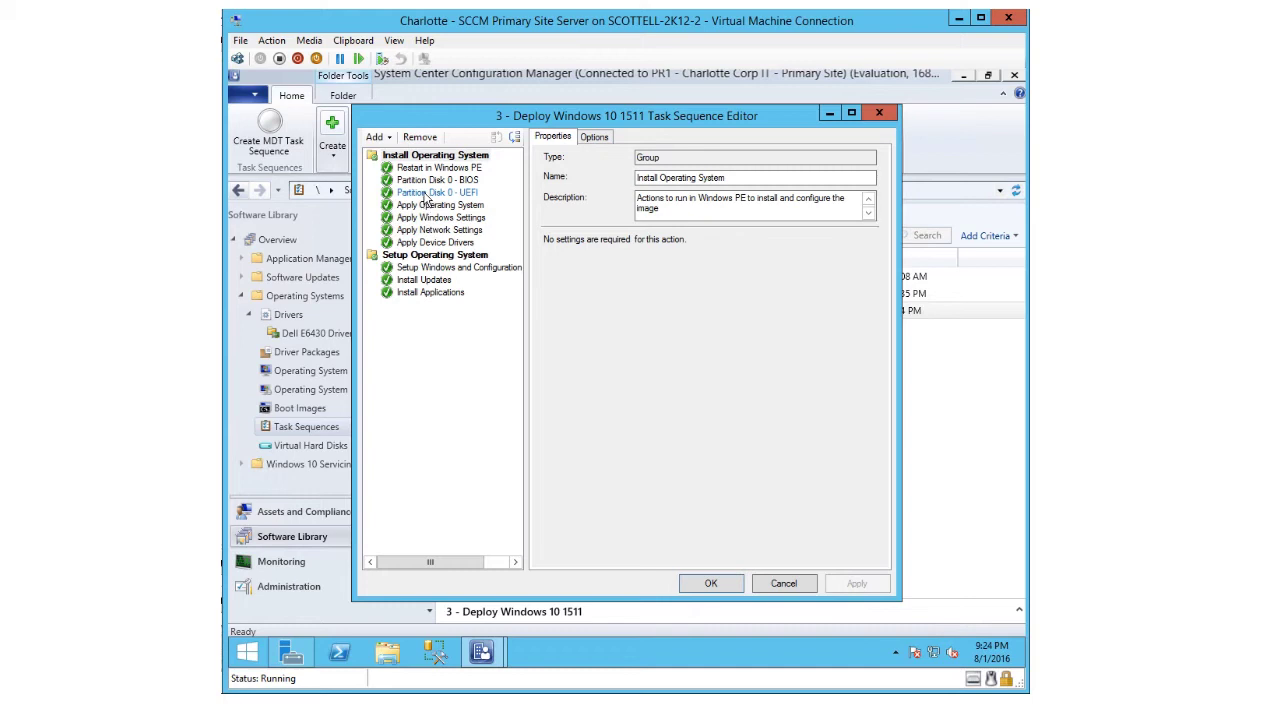
- Delete the 'Partition Disk 0 - UEFI' step, keeping only the BIOS partition step
left_click(427, 193)
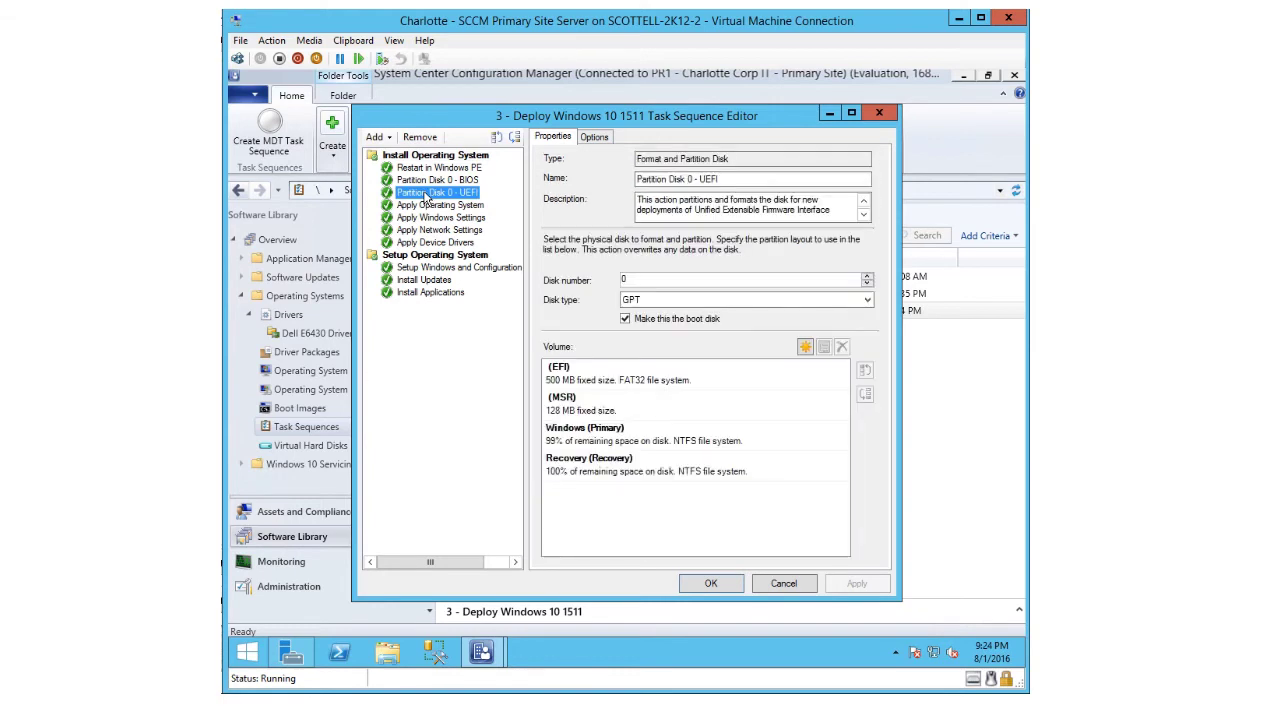
right_click(427, 197)
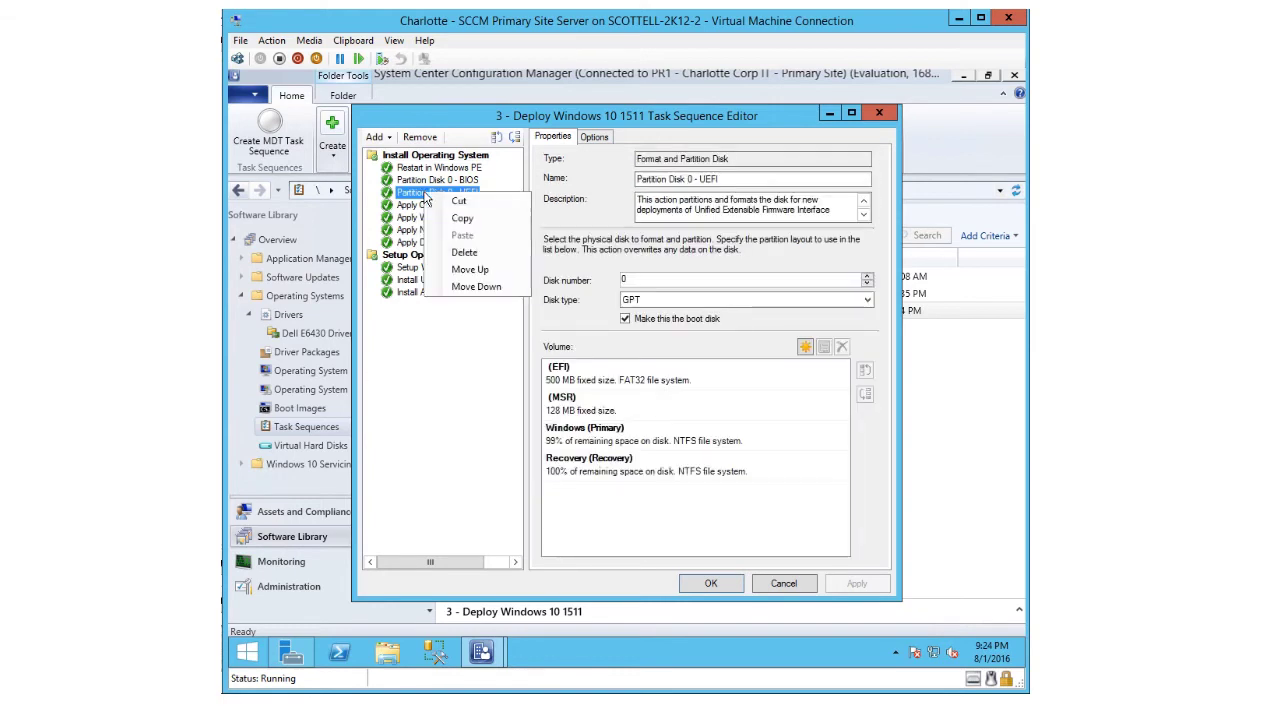
left_click(454, 258)
left_click(668, 426)
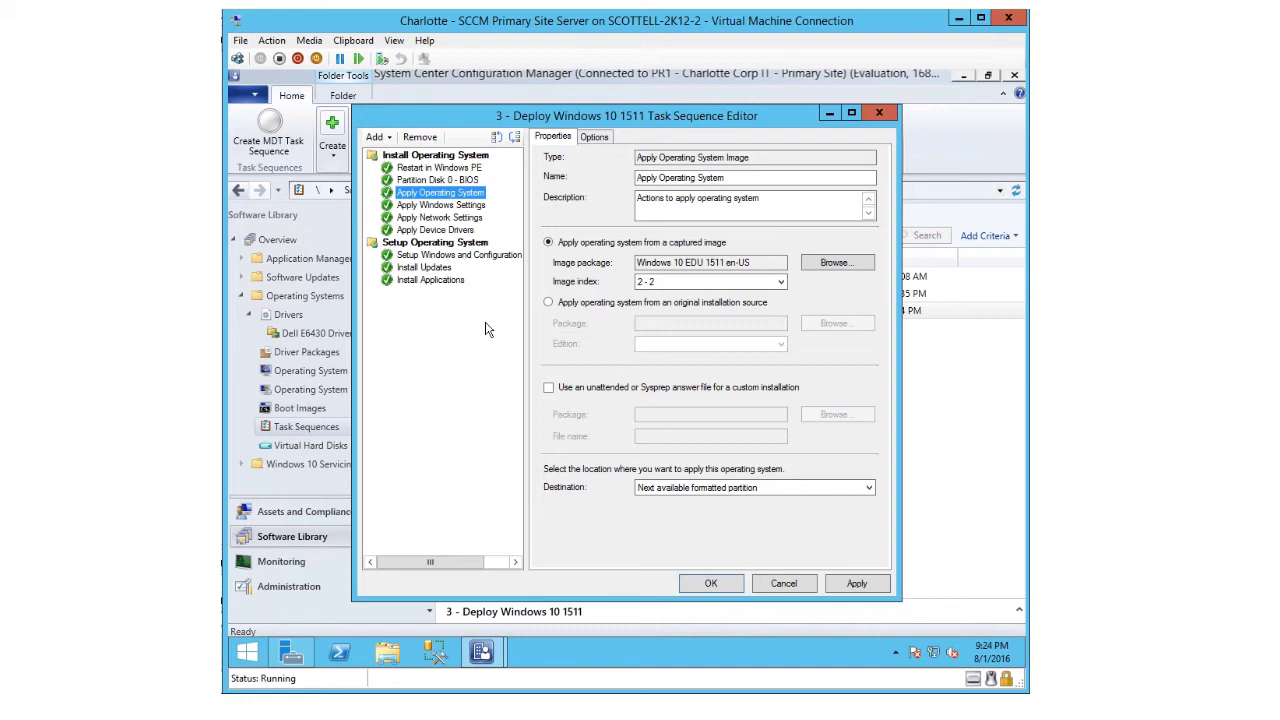
- Tick 'Disable this step' on the Install Applications step's Options
left_click(419, 283)
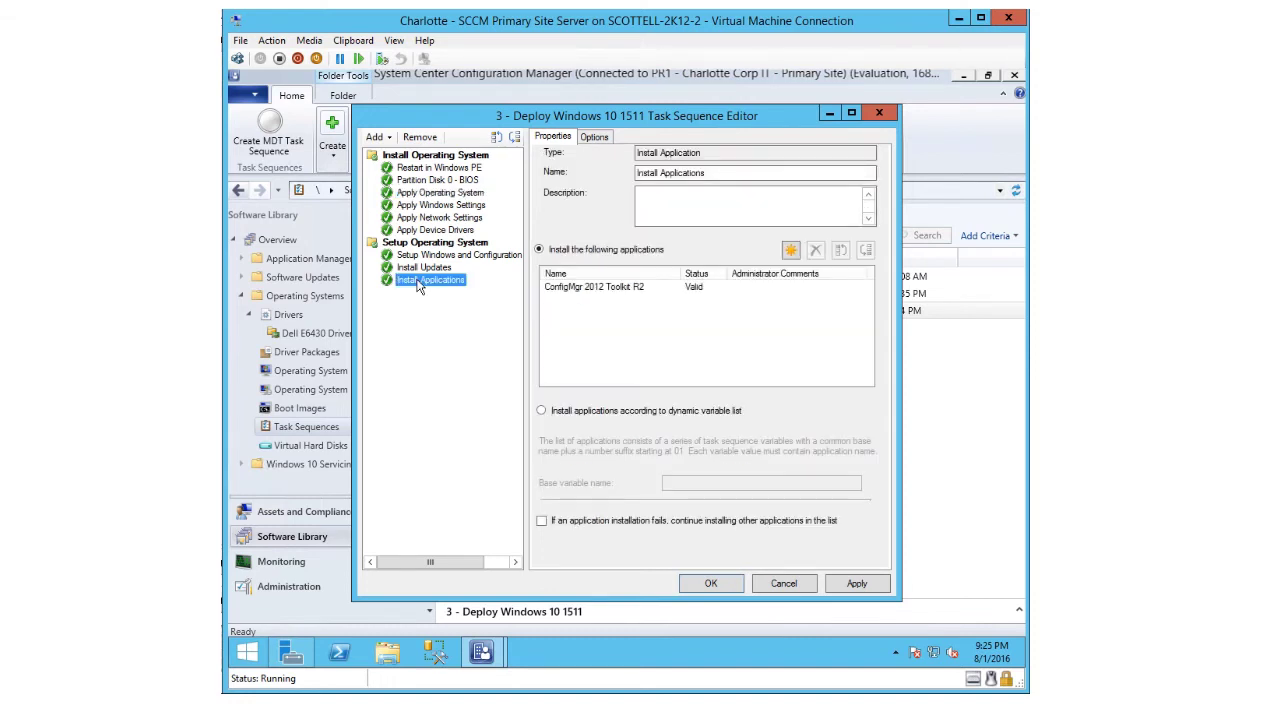
left_click(597, 140)
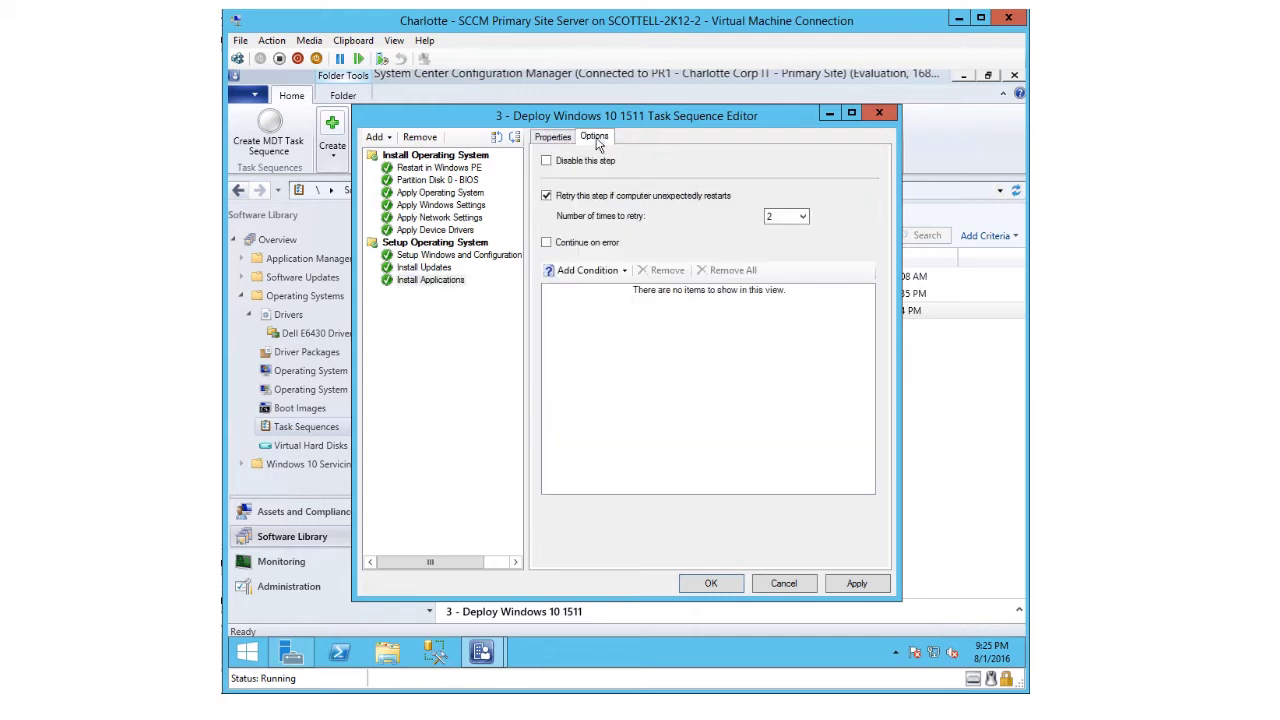
left_click(546, 162)
left_click(407, 196)
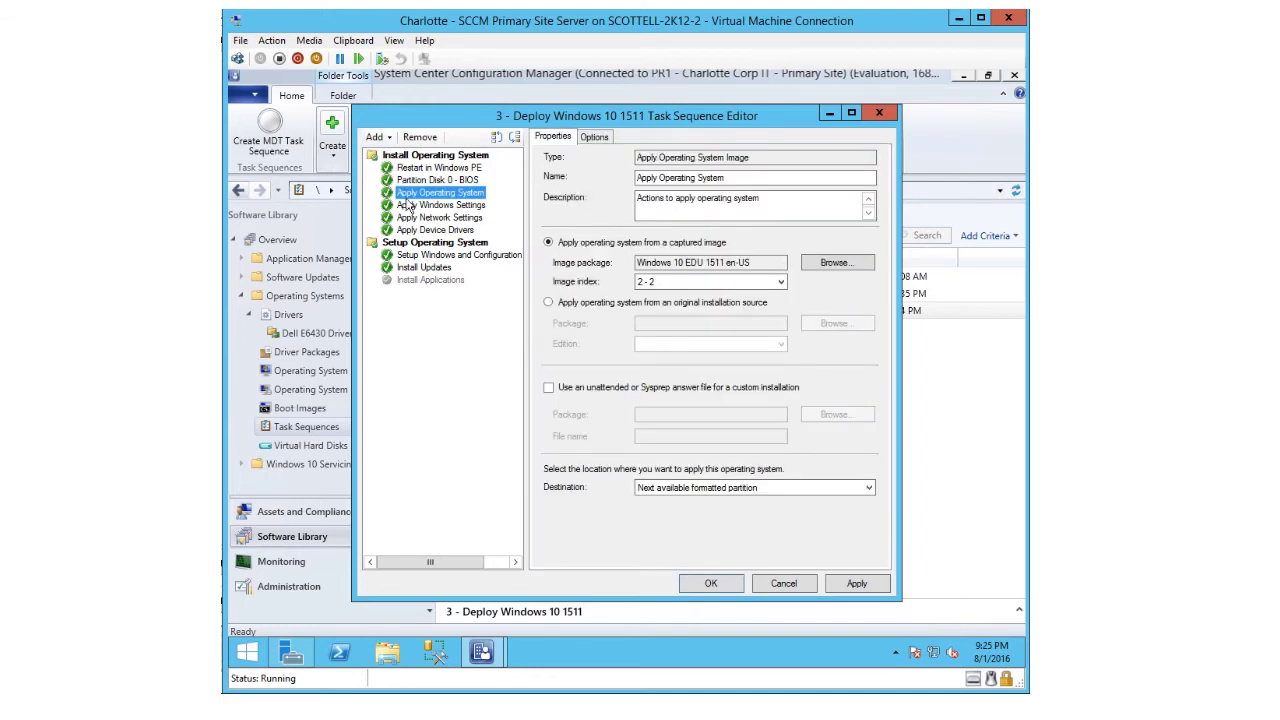
- Add an Apply Driver Package step after Apply Operating System using Dell E6430 Driver Package
left_click(377, 138)
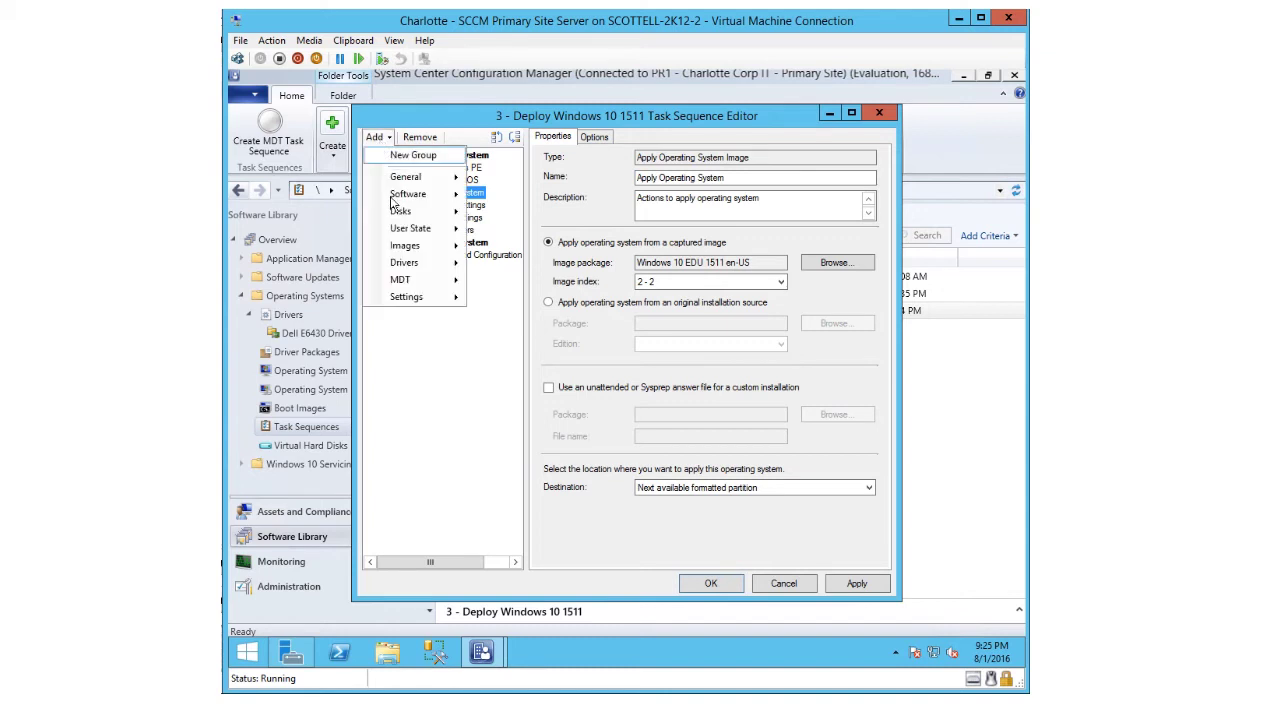
mouse_move(399, 216)
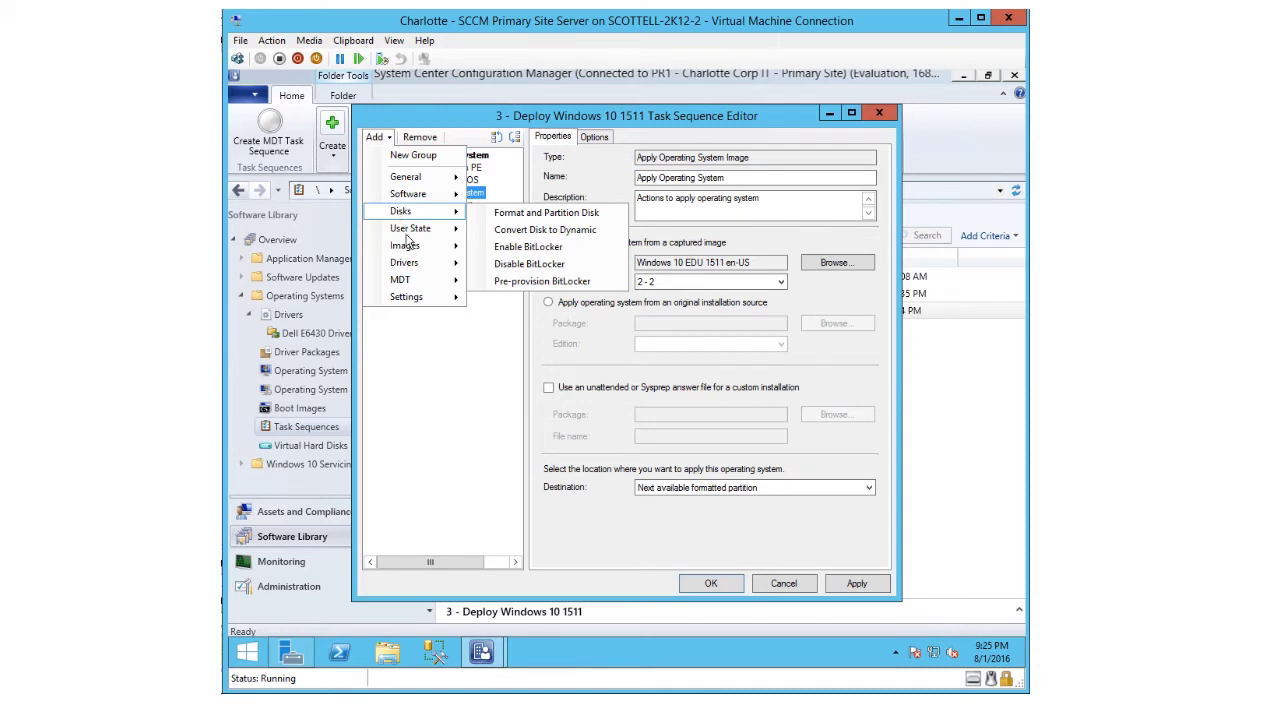
mouse_move(418, 267)
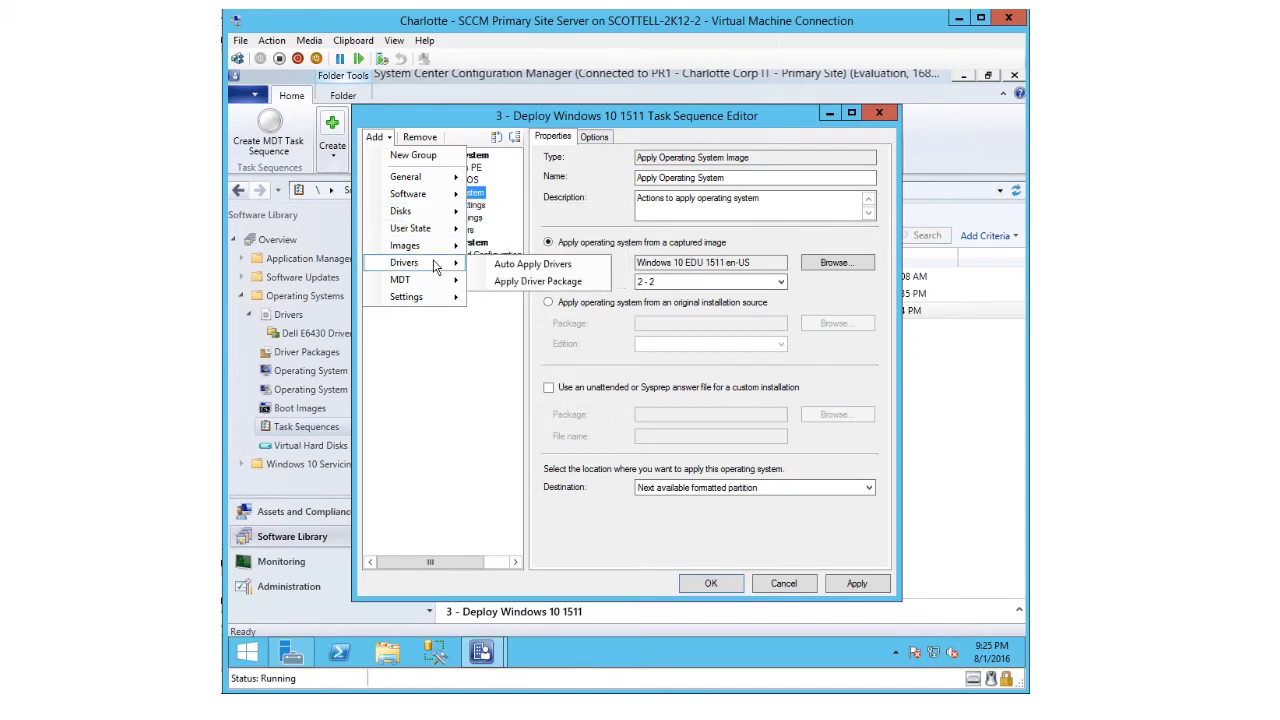
left_click(520, 285)
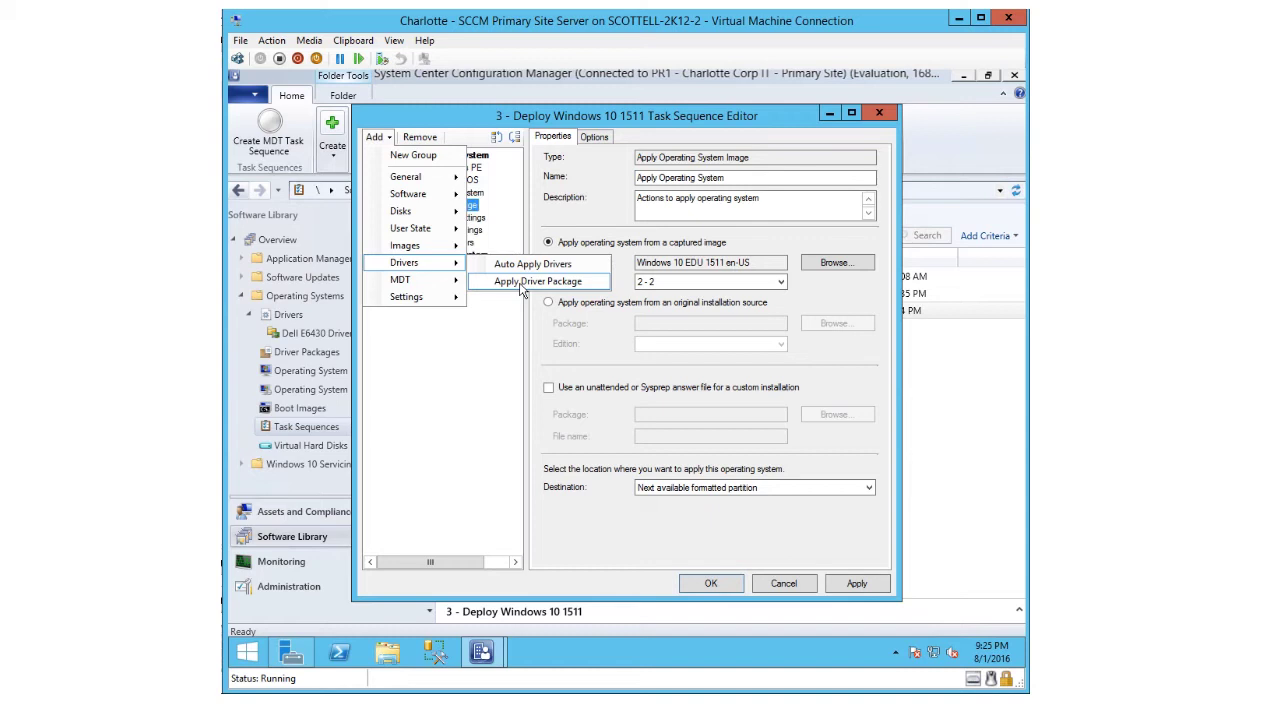
left_click(522, 283)
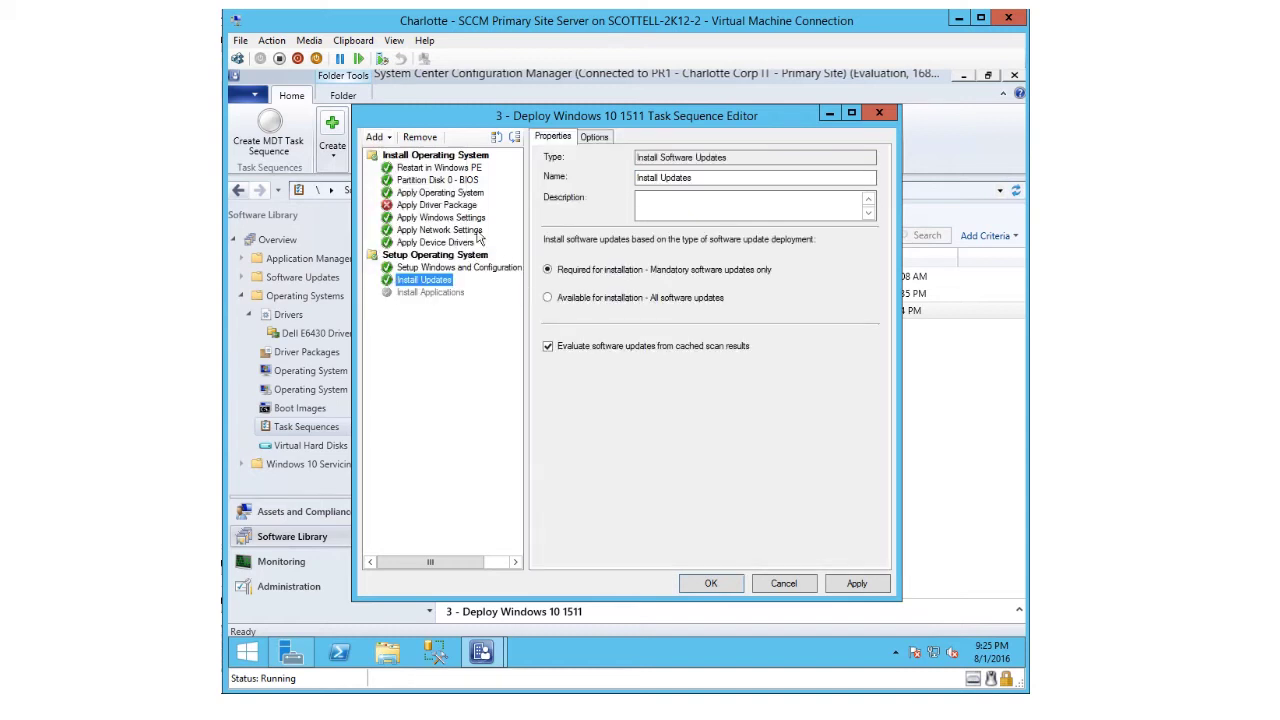
left_click(437, 205)
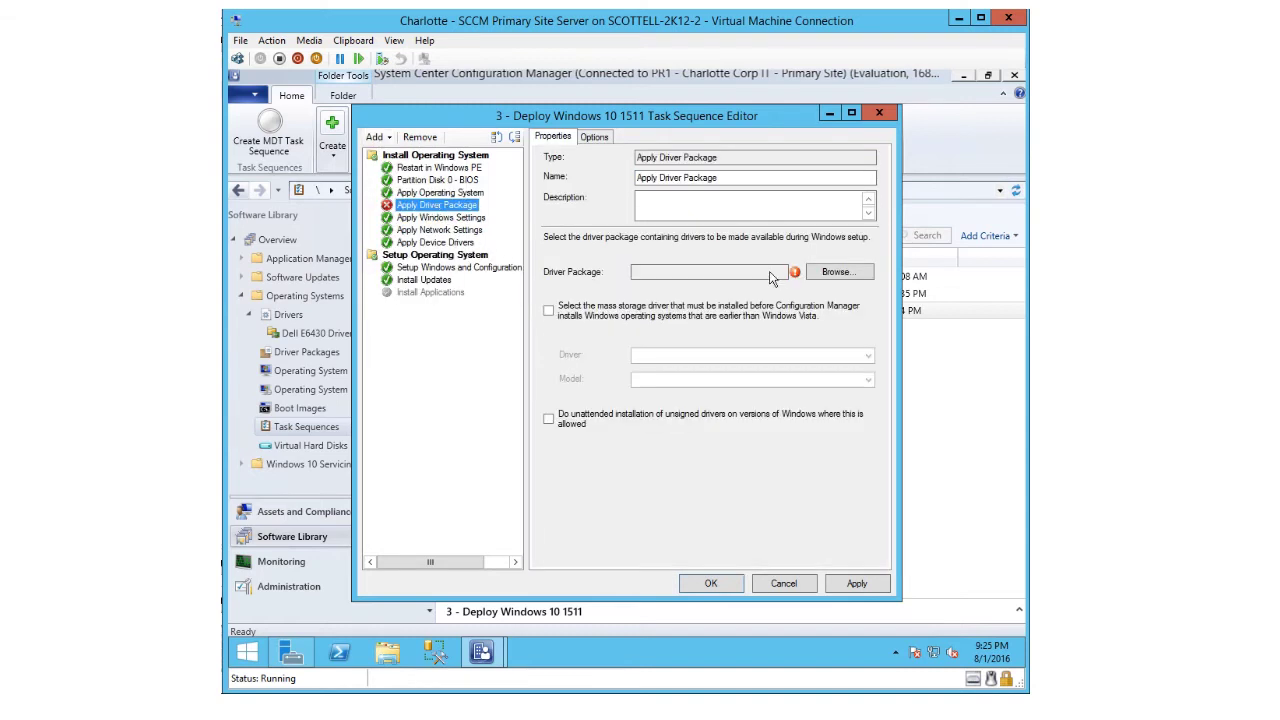
left_click(831, 276)
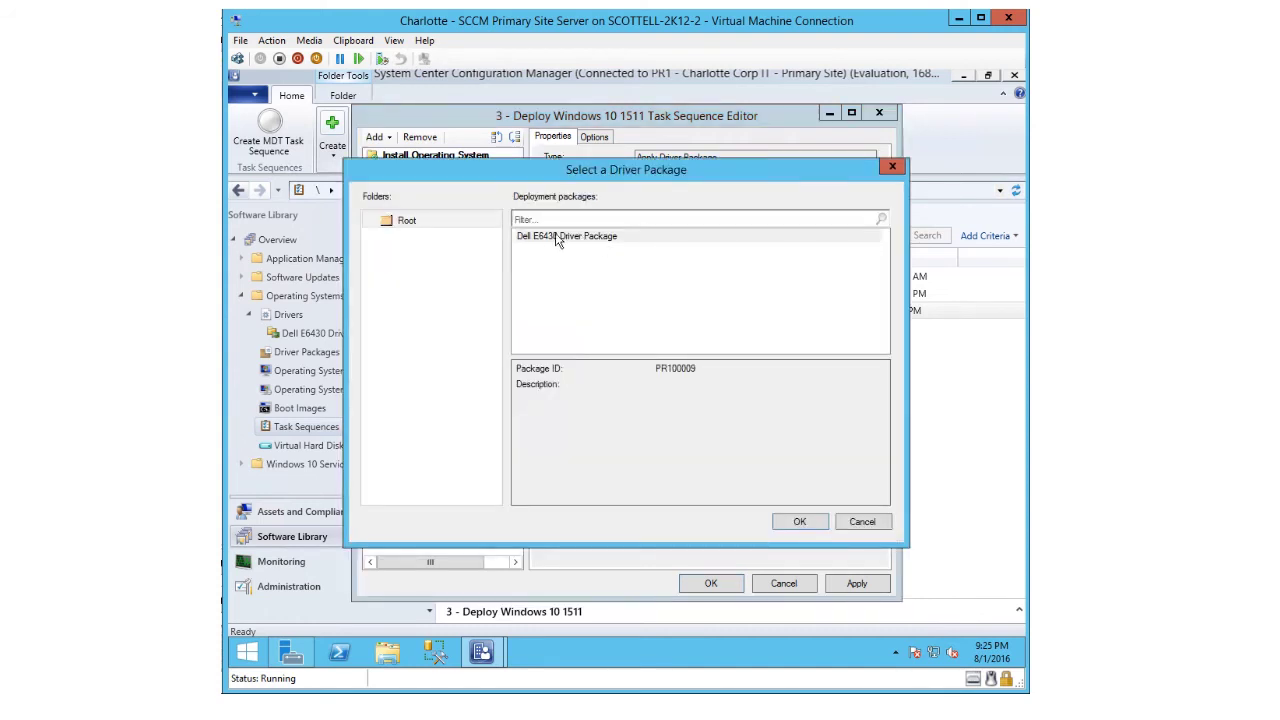
left_click(550, 237)
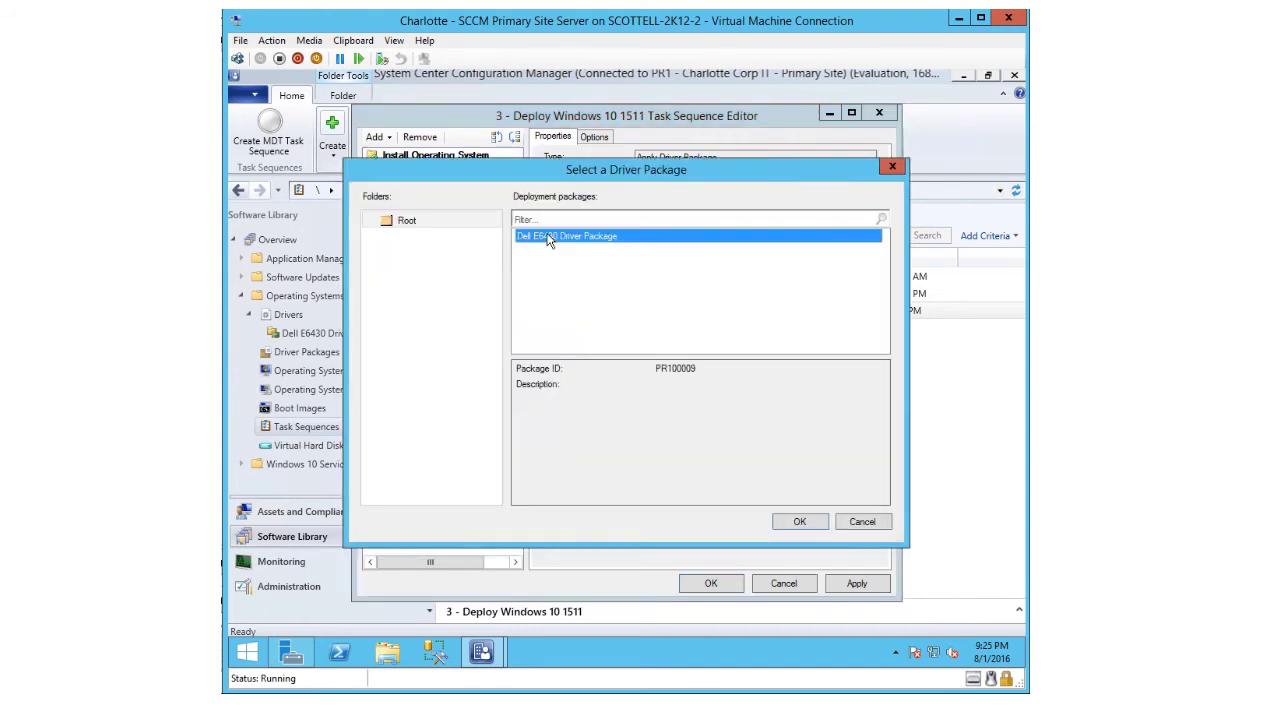
left_click(789, 522)
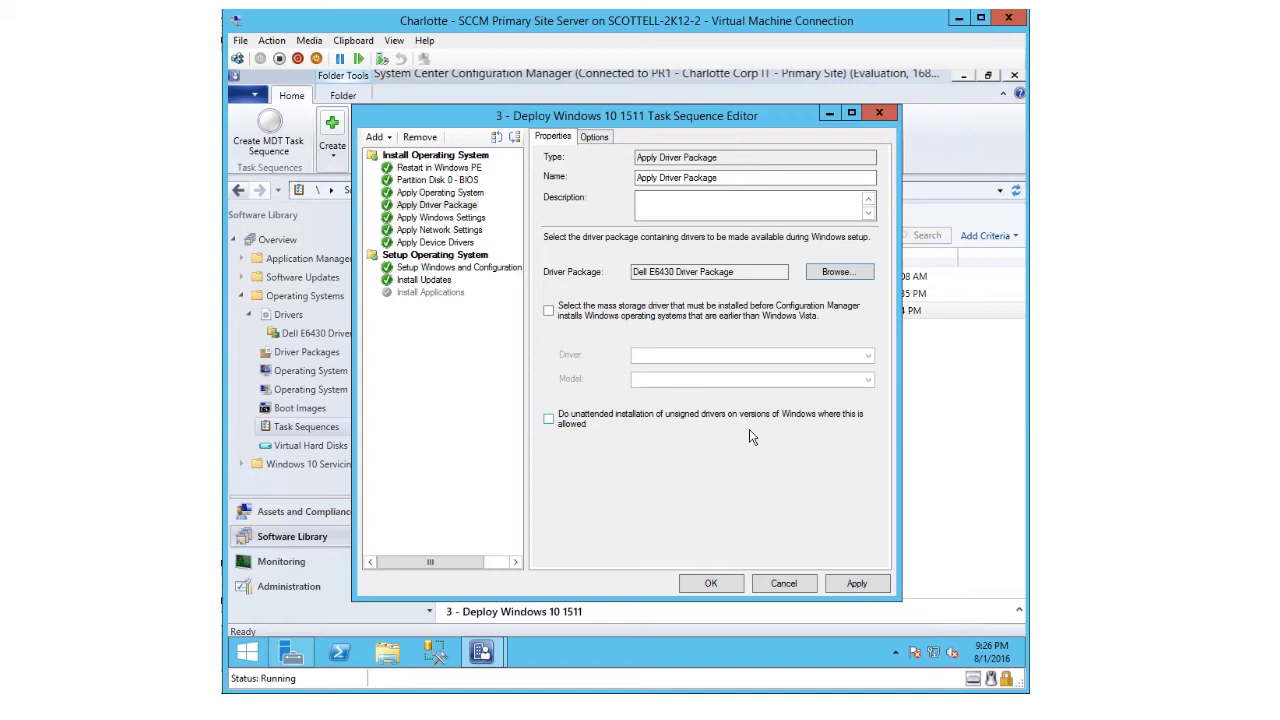
- Look through the Add menu's General, Software, User State and Images step types
left_click(376, 140)
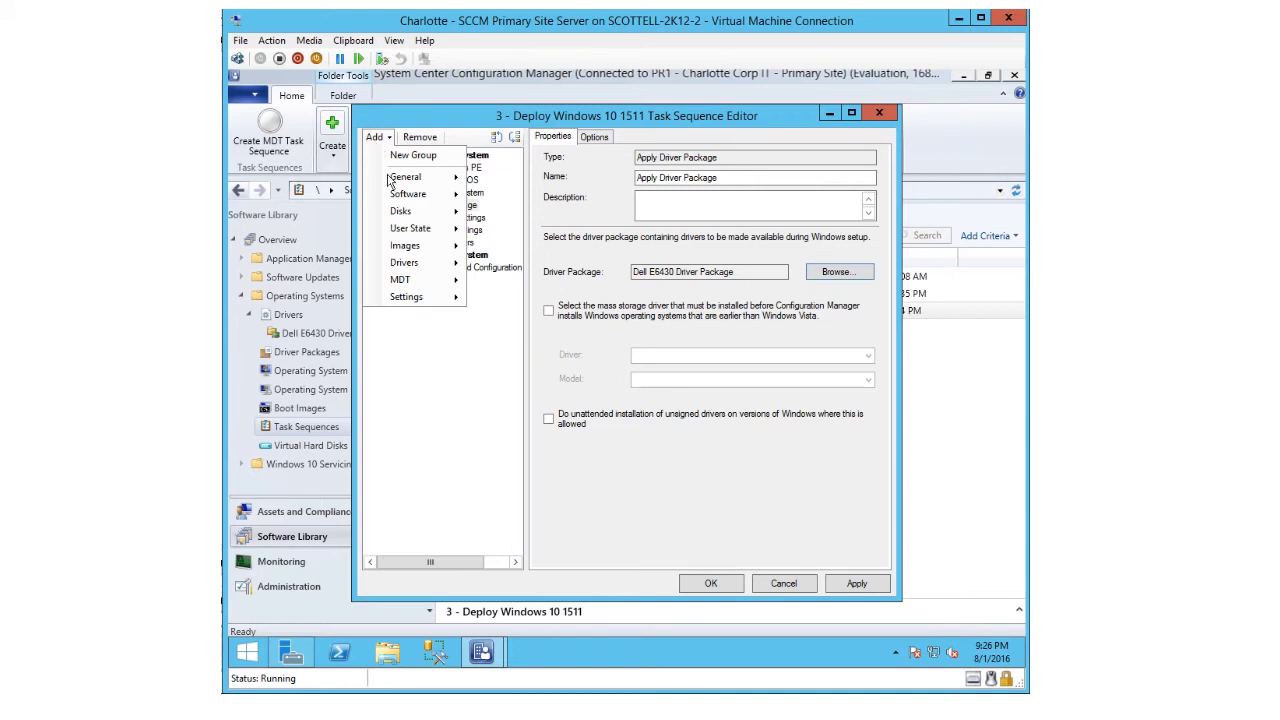
mouse_move(390, 180)
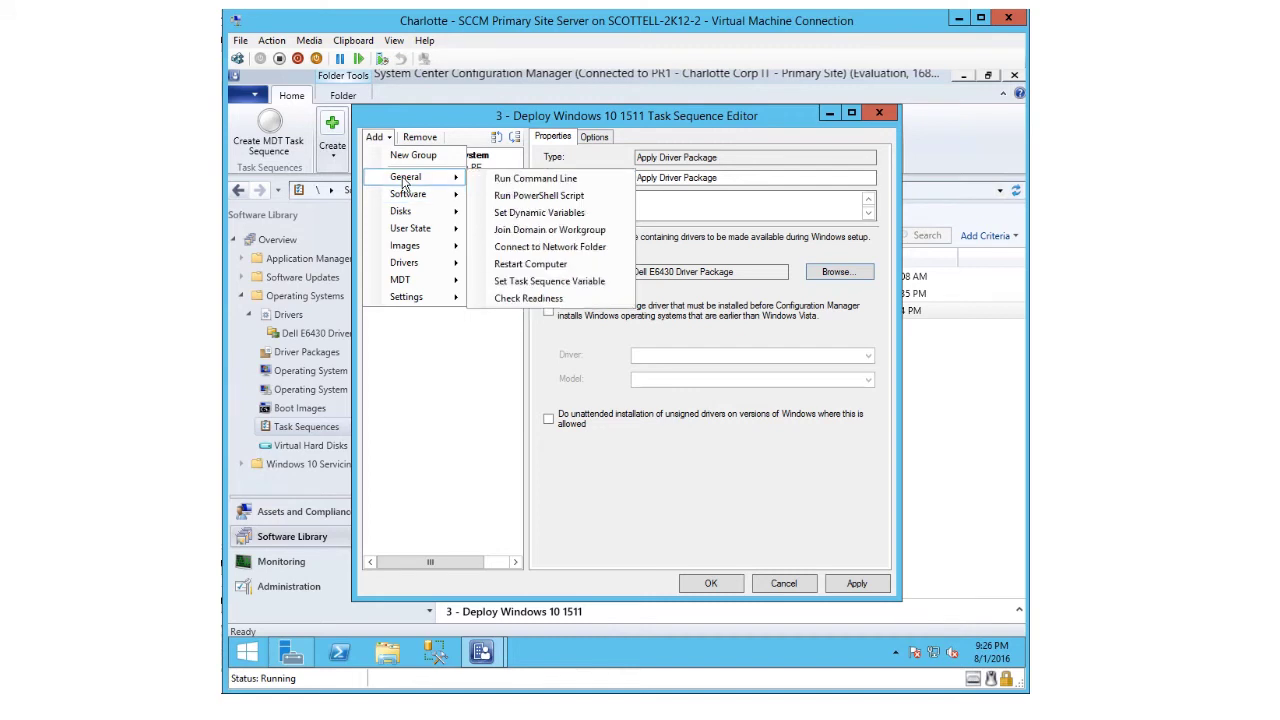
mouse_move(410, 204)
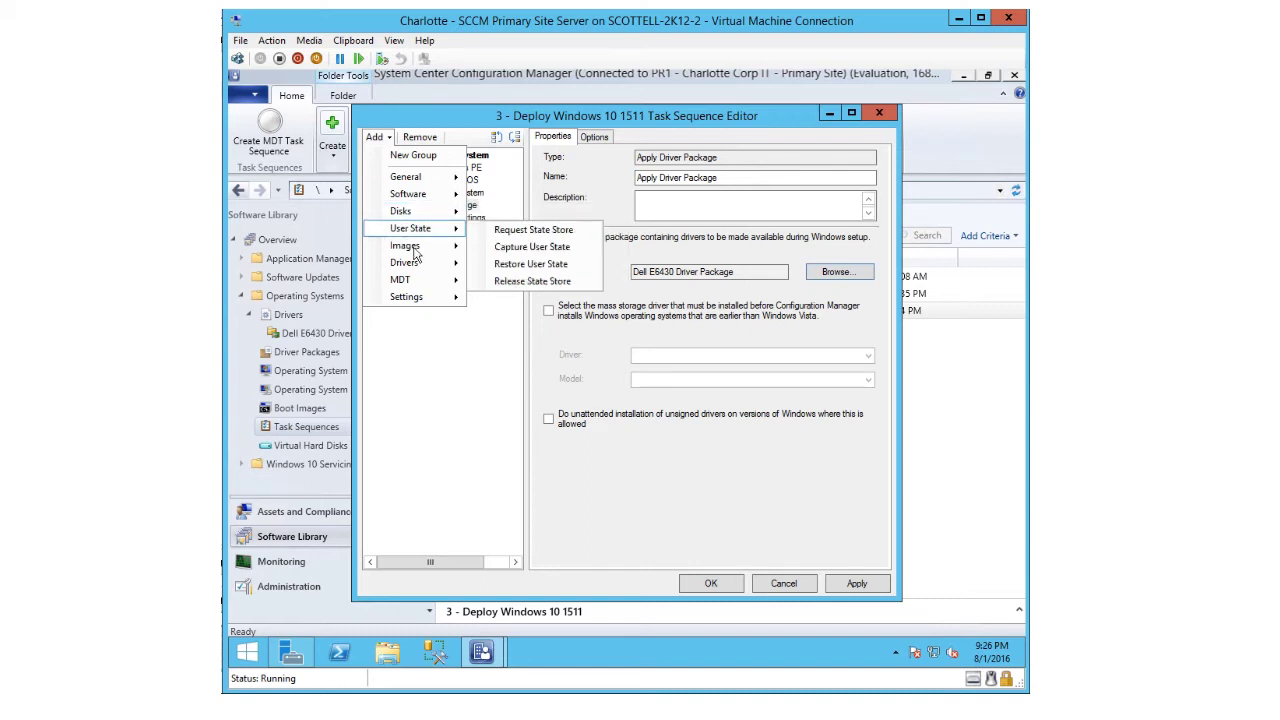
mouse_move(419, 256)
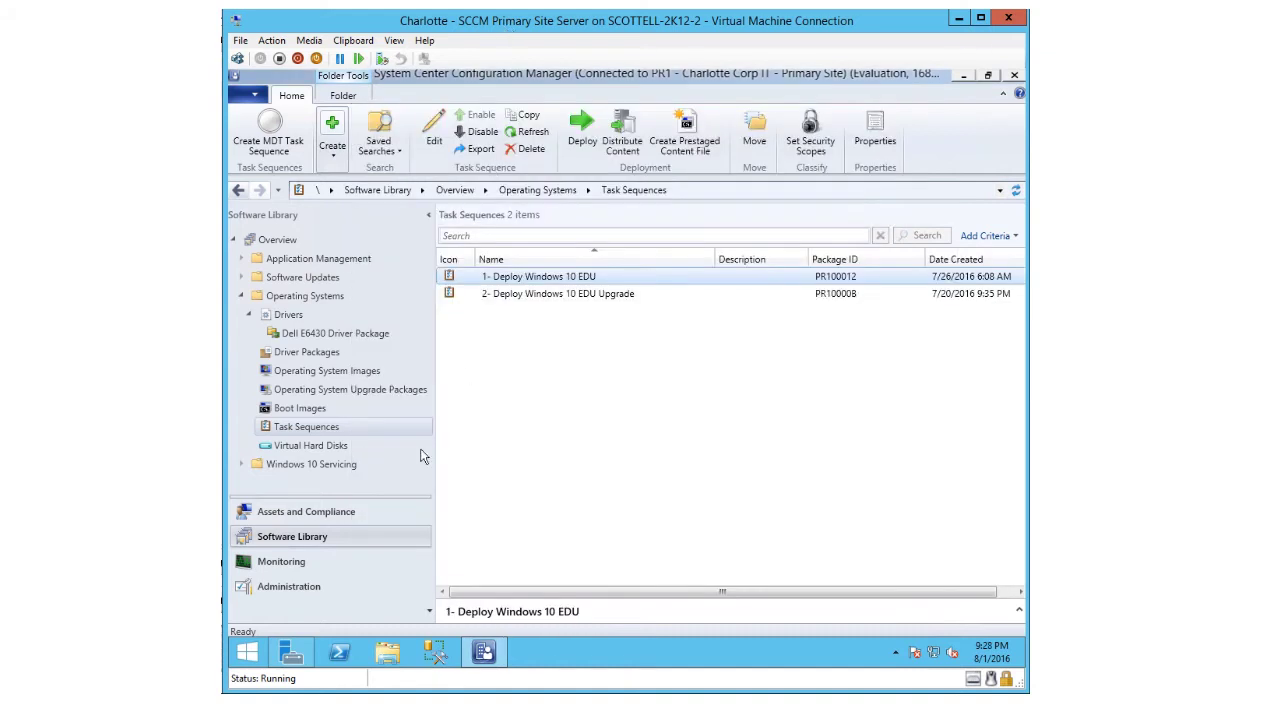
- Start the Create Task Sequence Media wizard from the Task Sequences node
left_click(281, 430)
right_click(281, 430)
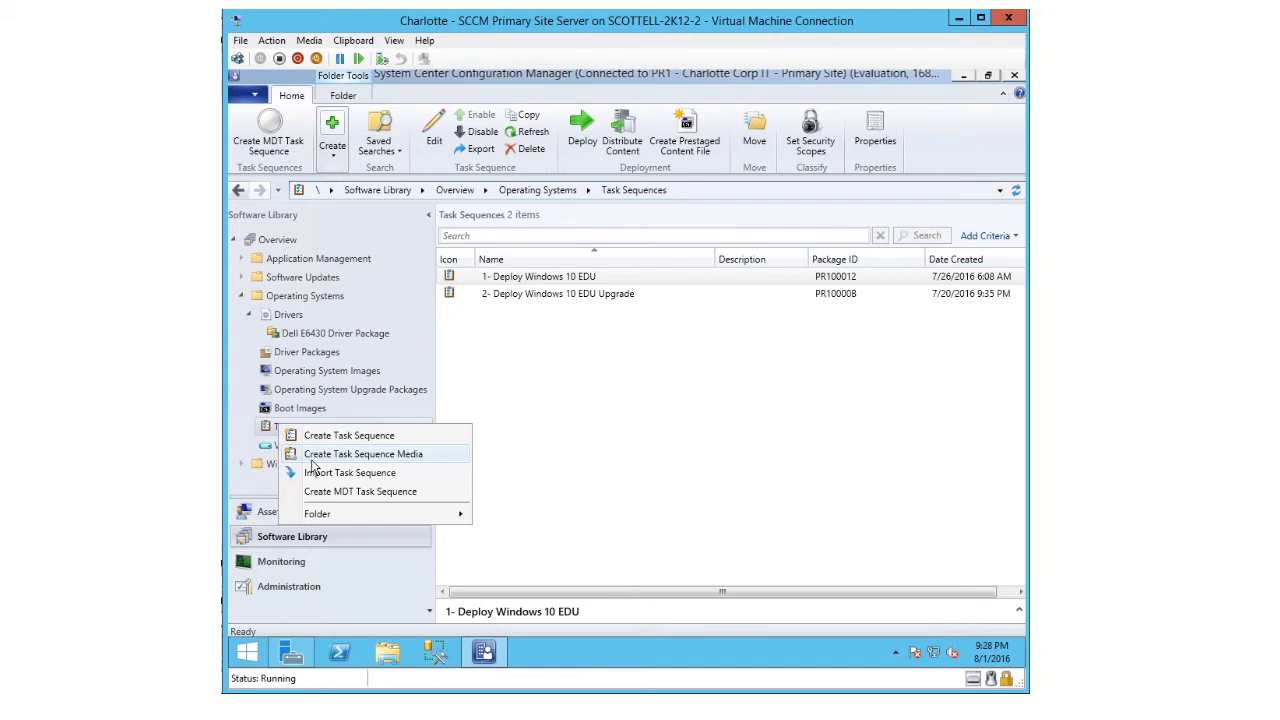
left_click(313, 459)
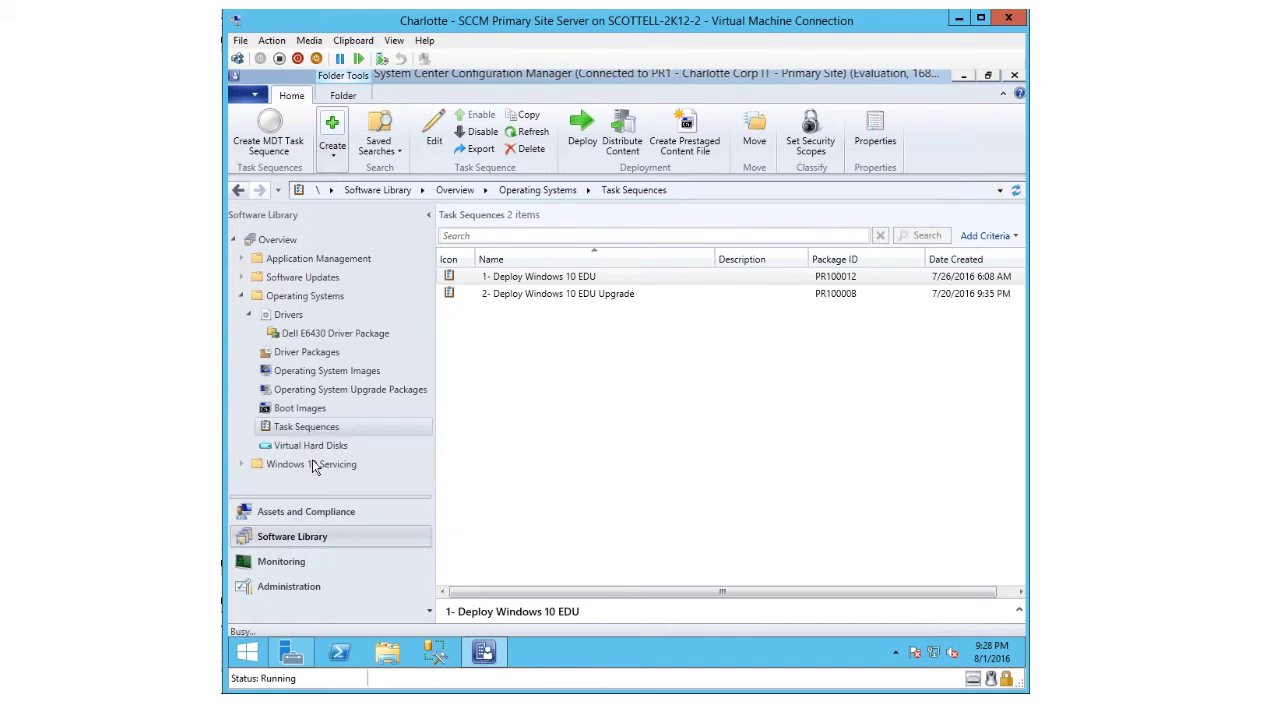
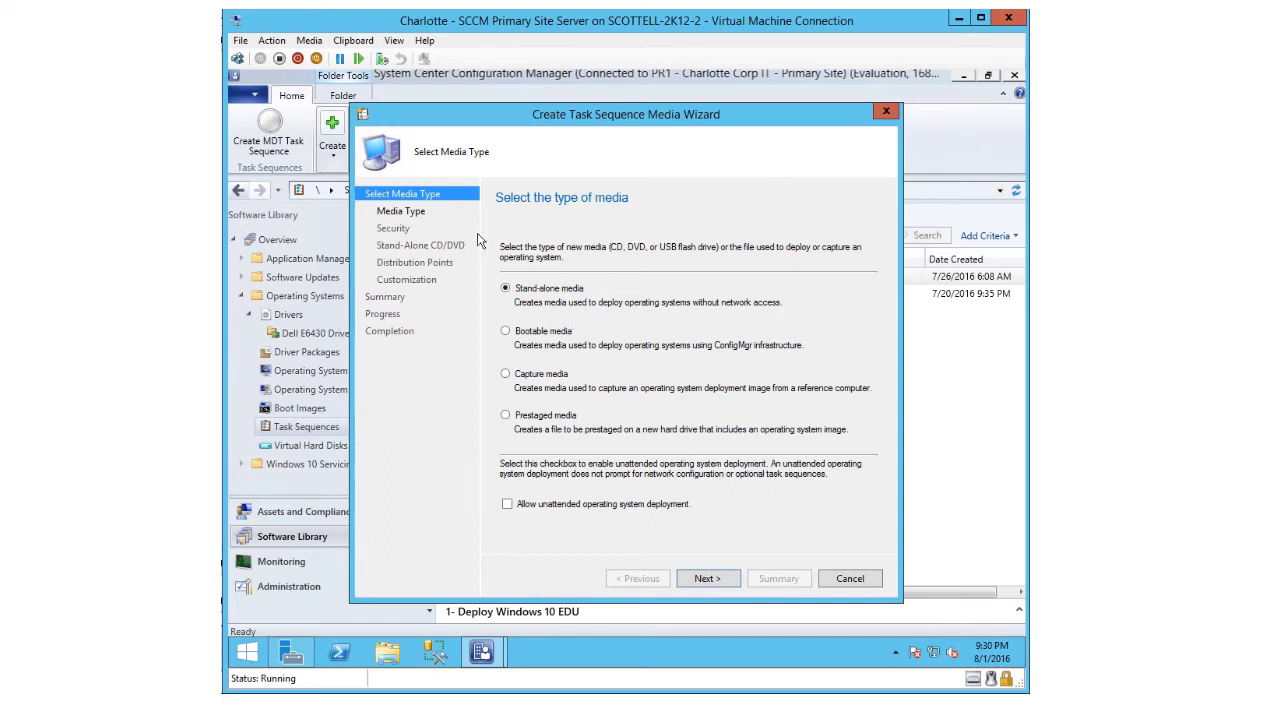
- Choose Bootable media and Site-based media in the Create Task Sequence Media wizard
left_click(506, 333)
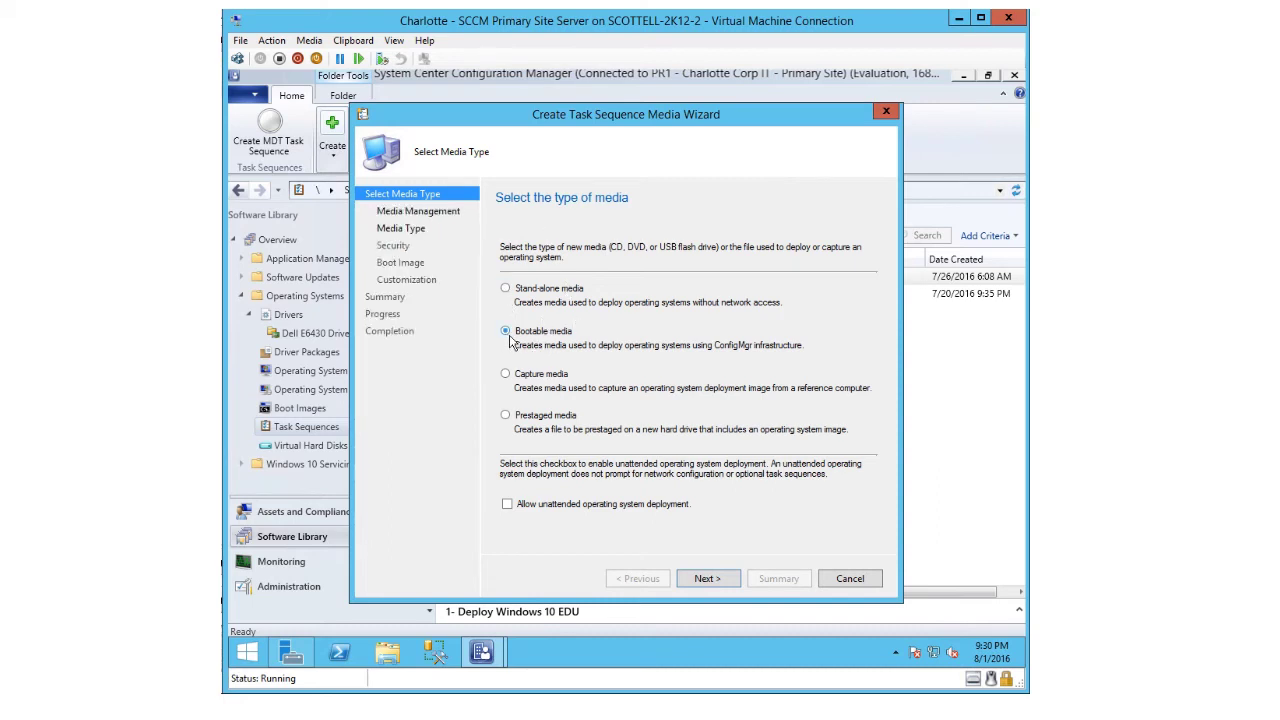
left_click(711, 580)
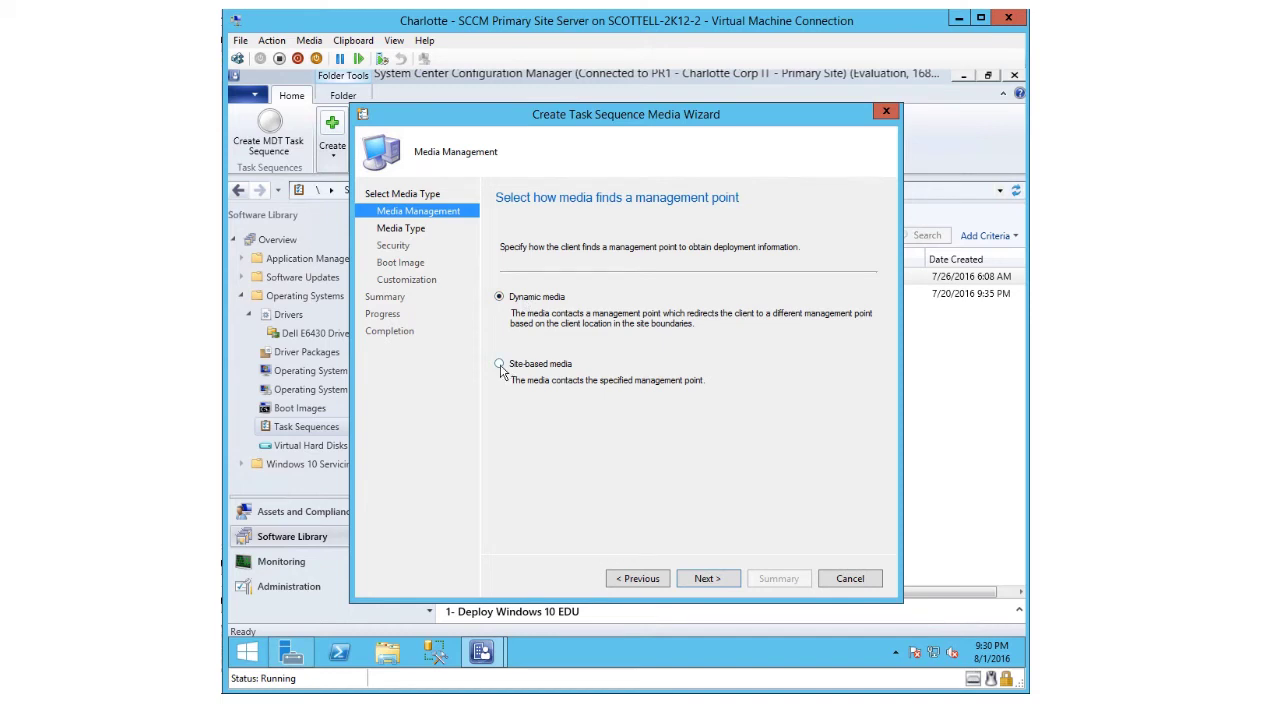
left_click(499, 365)
left_click(703, 581)
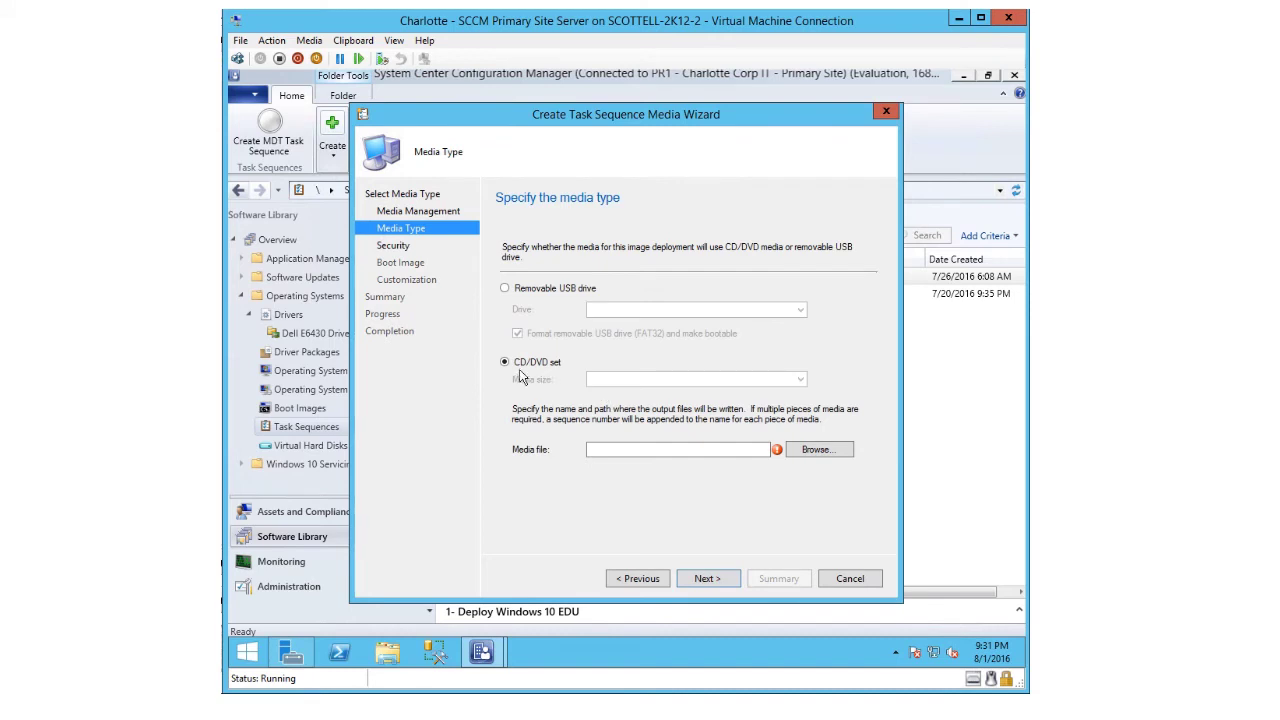
- Set the media file to E:\Temp\PR1A-bootmedia.iso, correcting the misspelled name
left_click(600, 451)
type("E:\\")
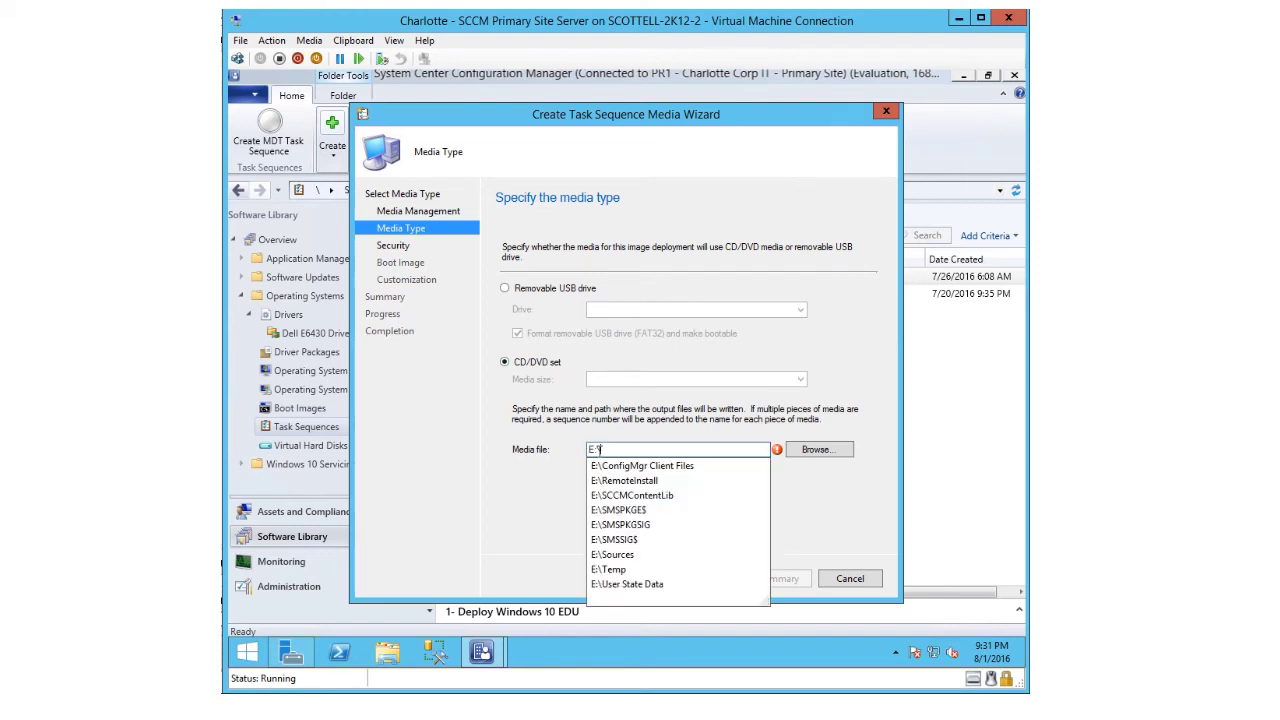
type("Temp")
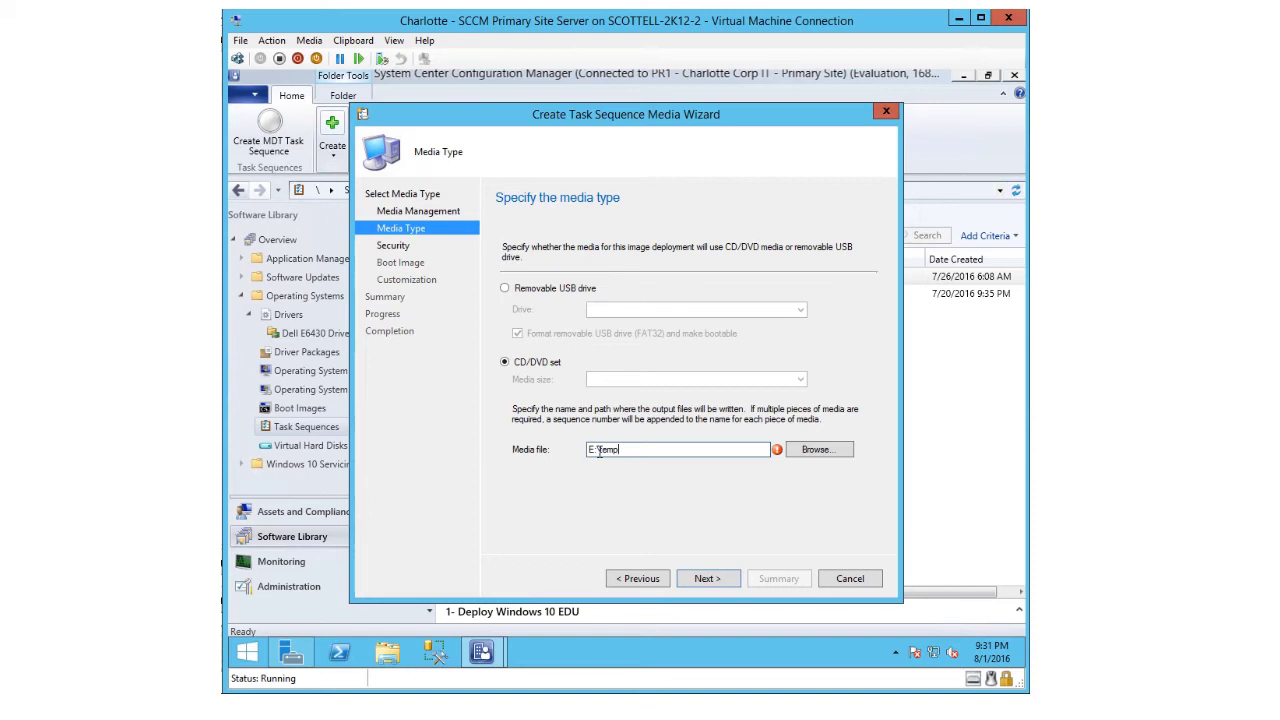
type("\\")
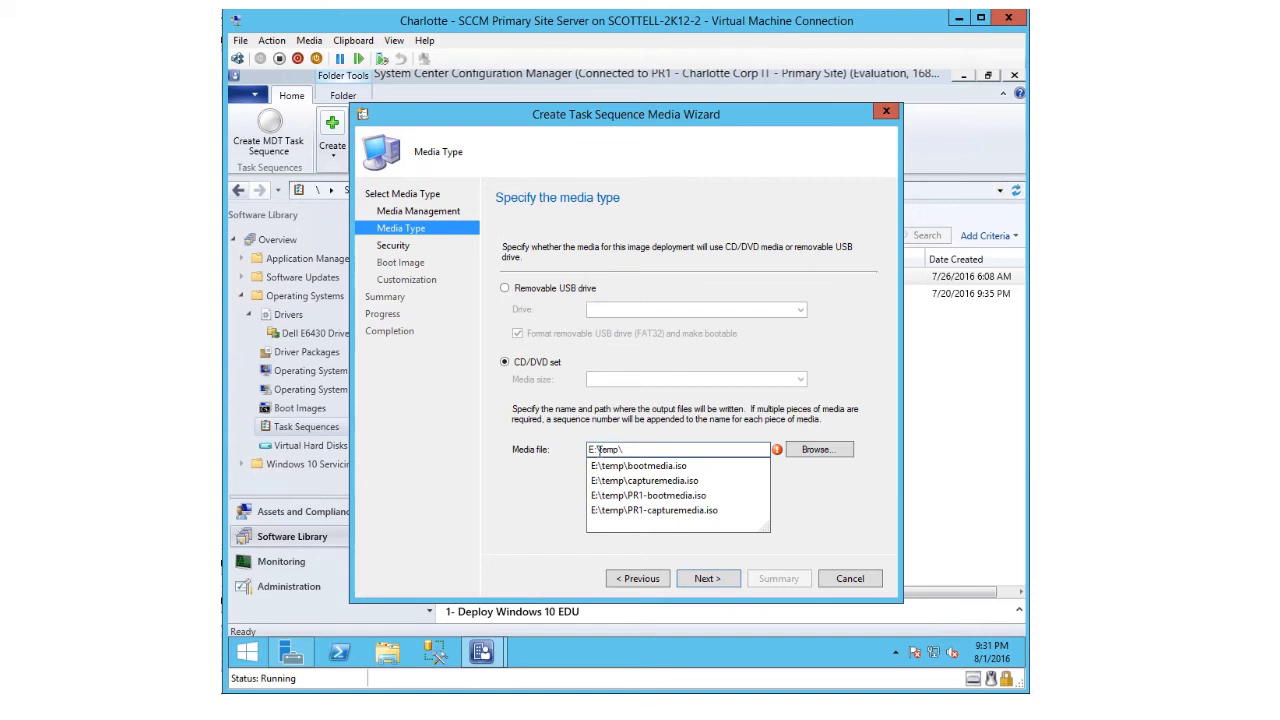
type("PR")
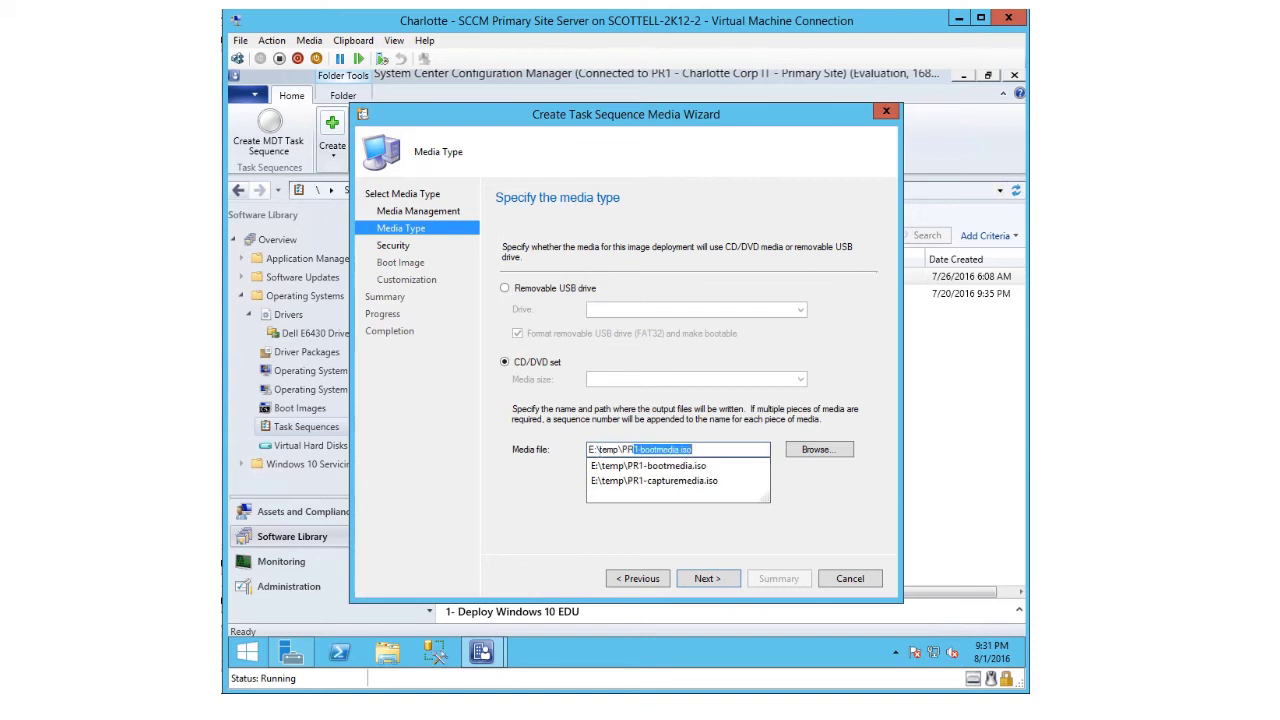
key("BackSpace")
type("1A")
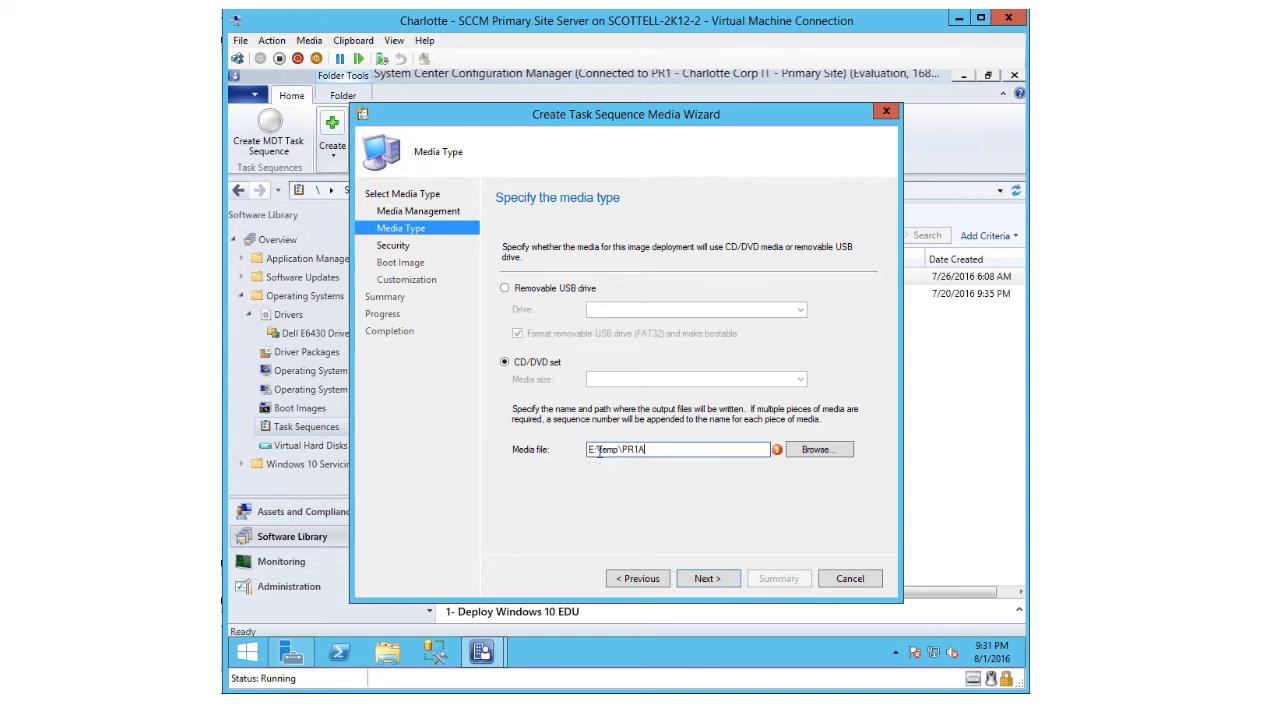
type("-bootmeida")
key("BackSpace")
key("BackSpace")
key("BackSpace")
type("dia.iso")
- On the Security page, clear 'Protect media with a password' while keeping unknown computer support
left_click(707, 579)
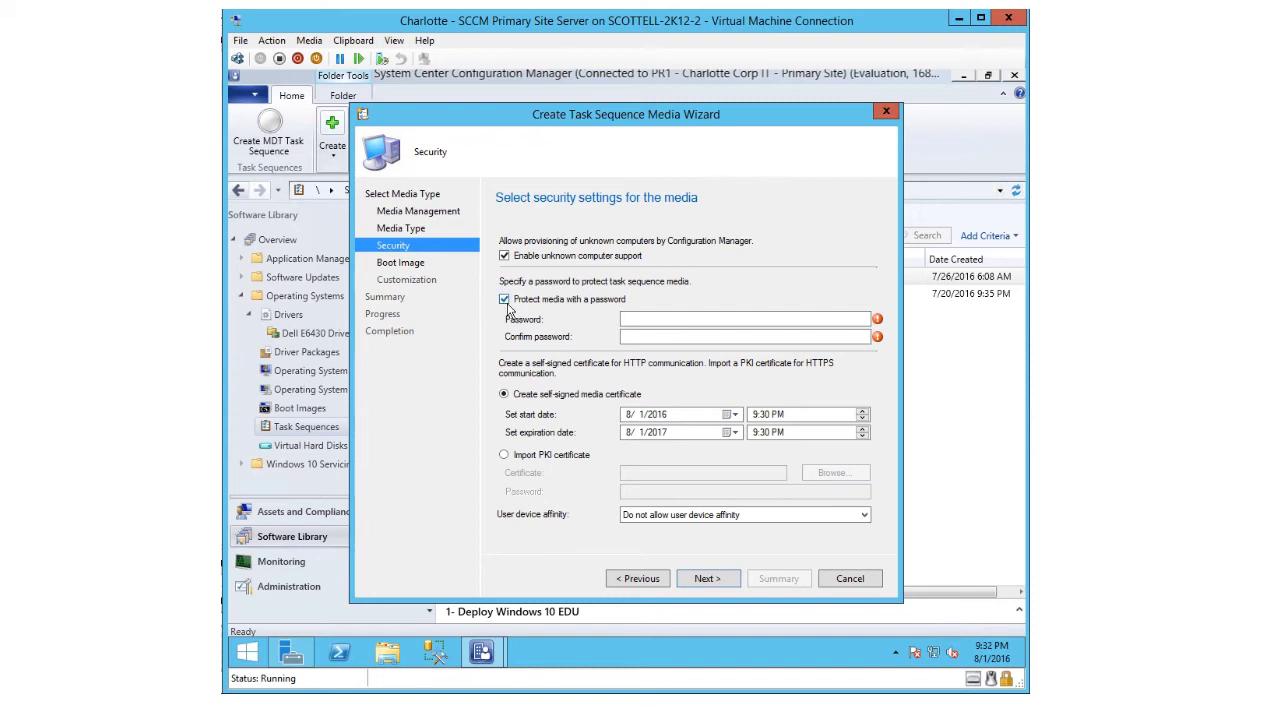
left_click(506, 302)
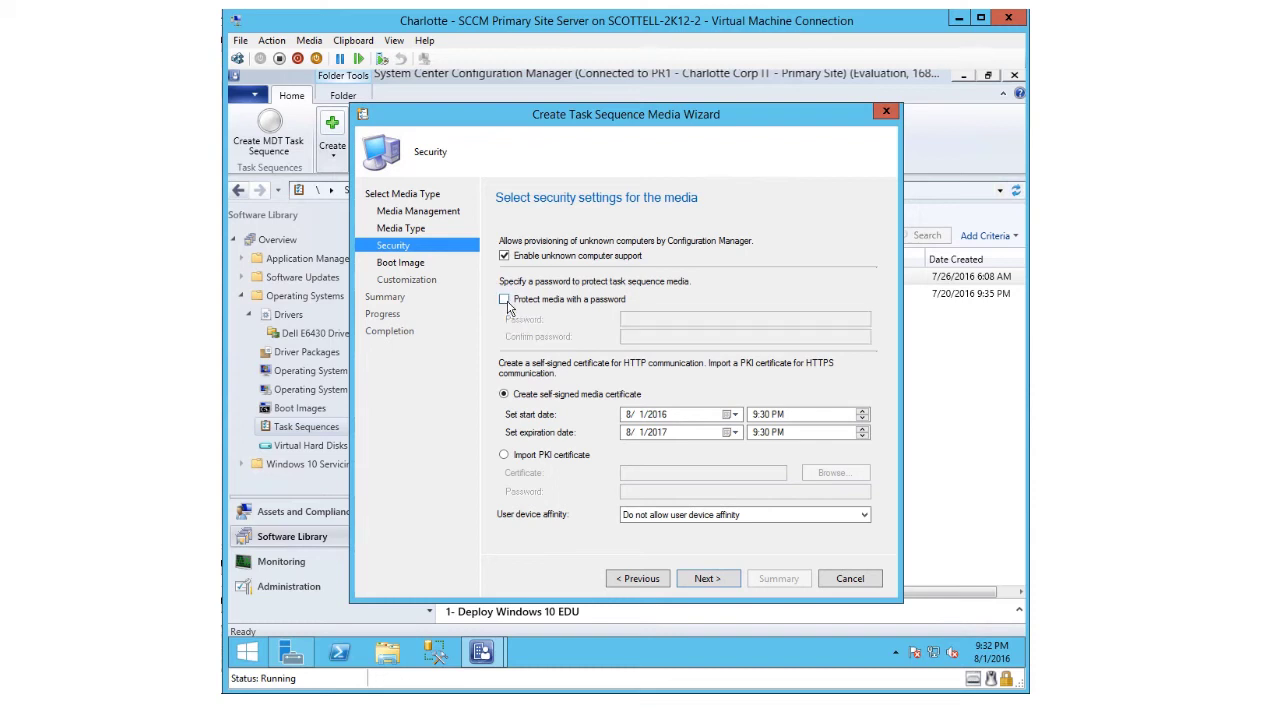
left_click(506, 302)
left_click(506, 302)
- Select Boot image (x64) for the boot media
left_click(703, 580)
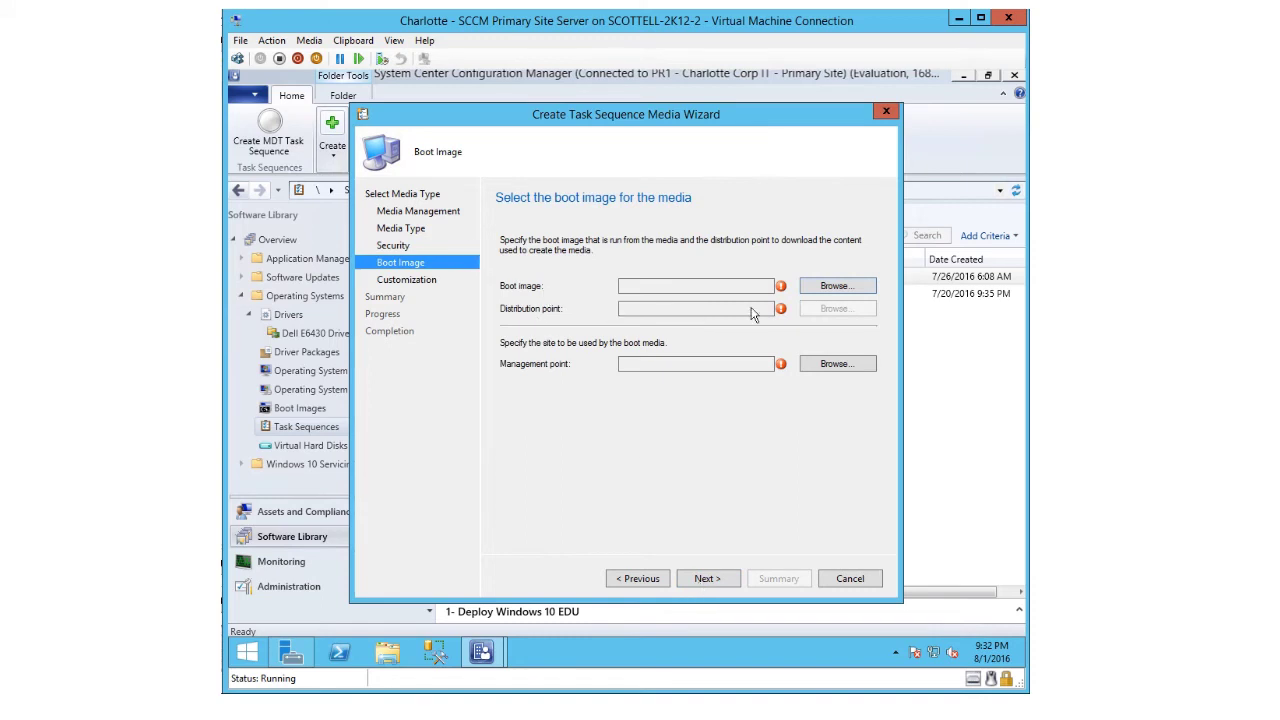
left_click(830, 287)
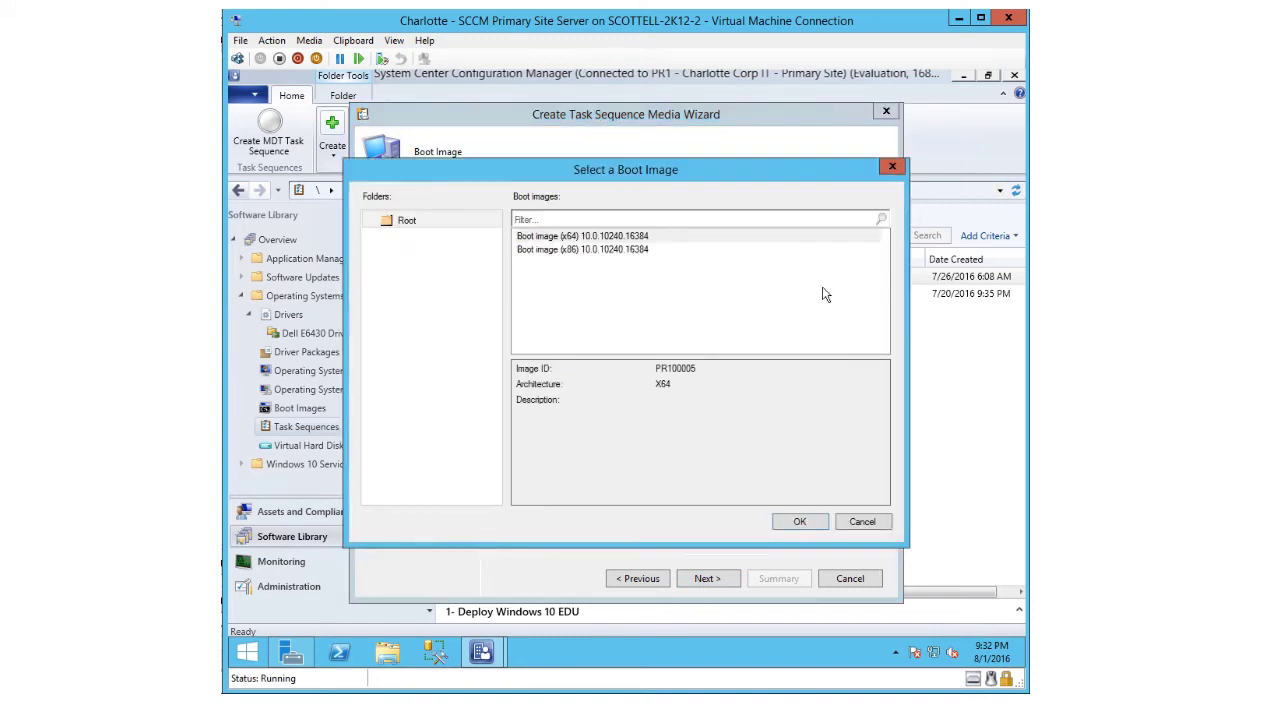
left_click(552, 240)
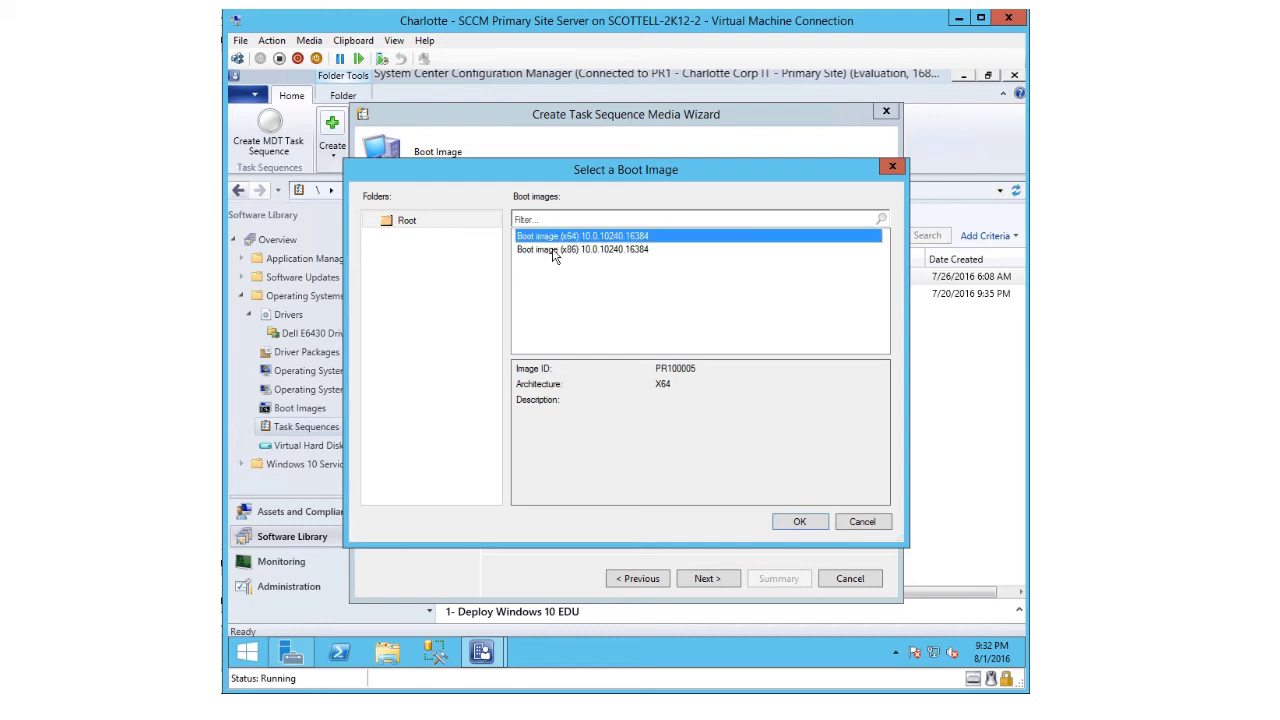
left_click(785, 520)
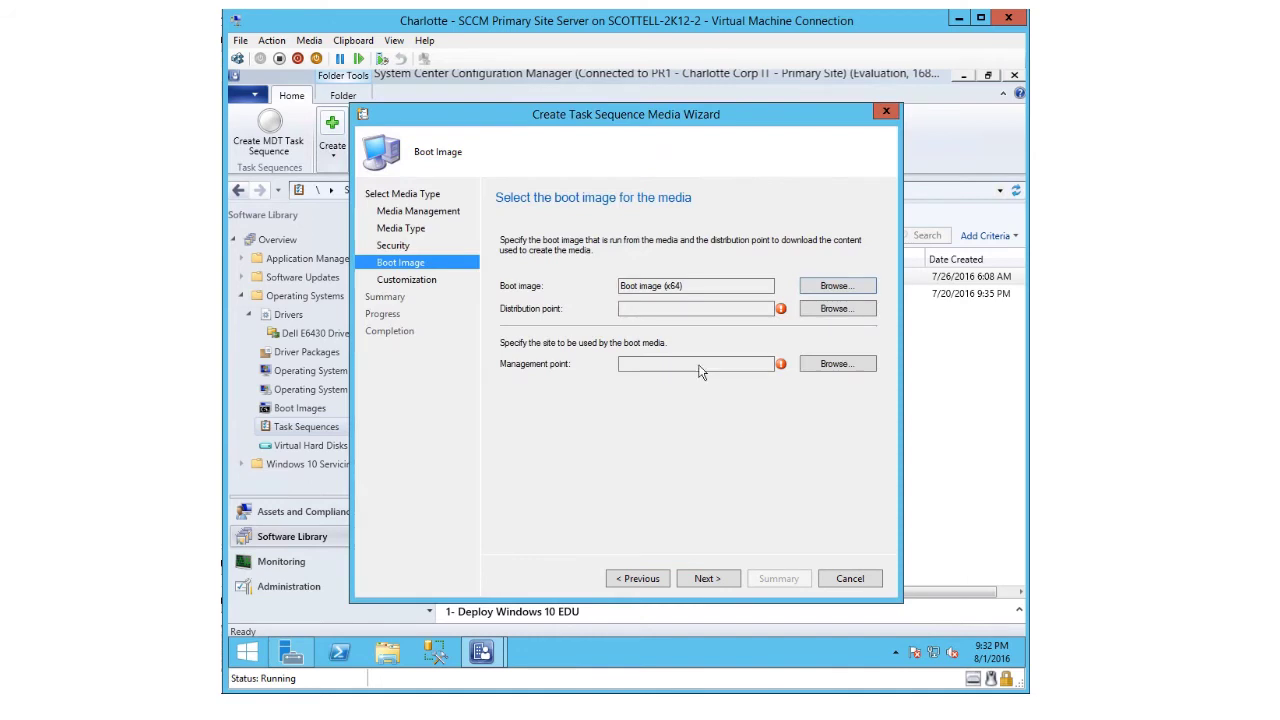
- Pick CLT-CM-01 as both distribution point and management point
left_click(820, 310)
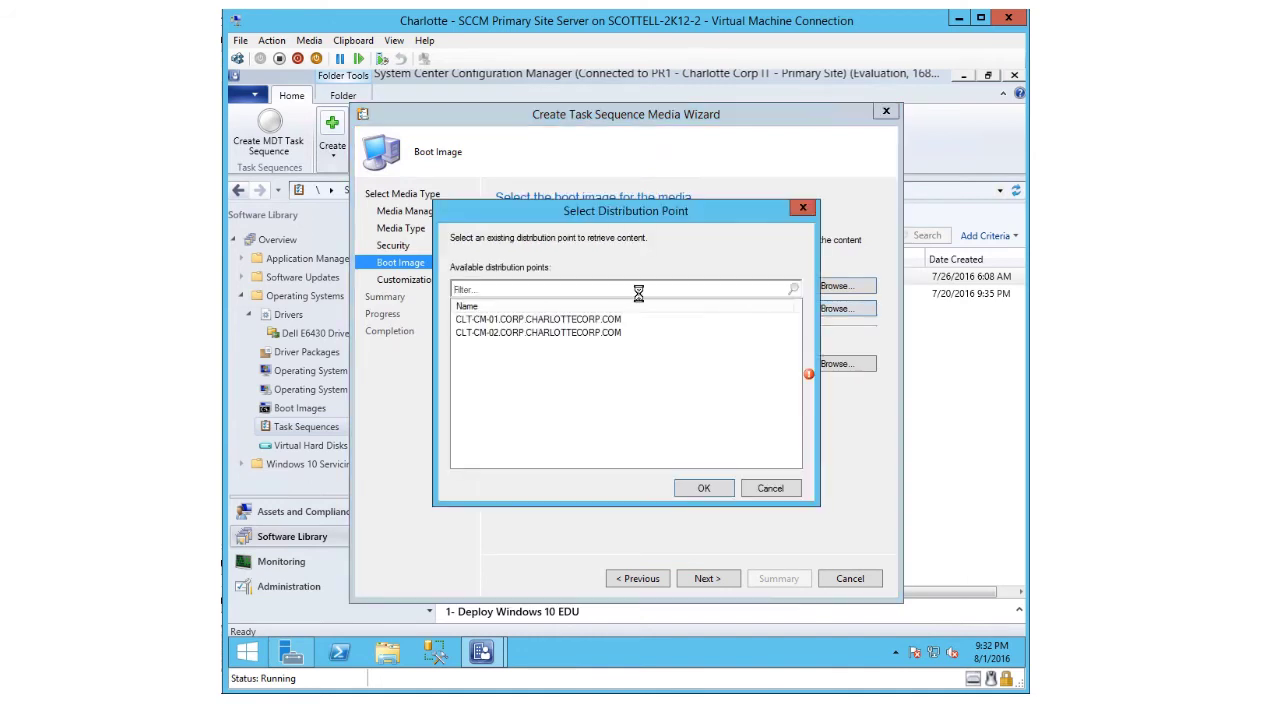
left_click(488, 322)
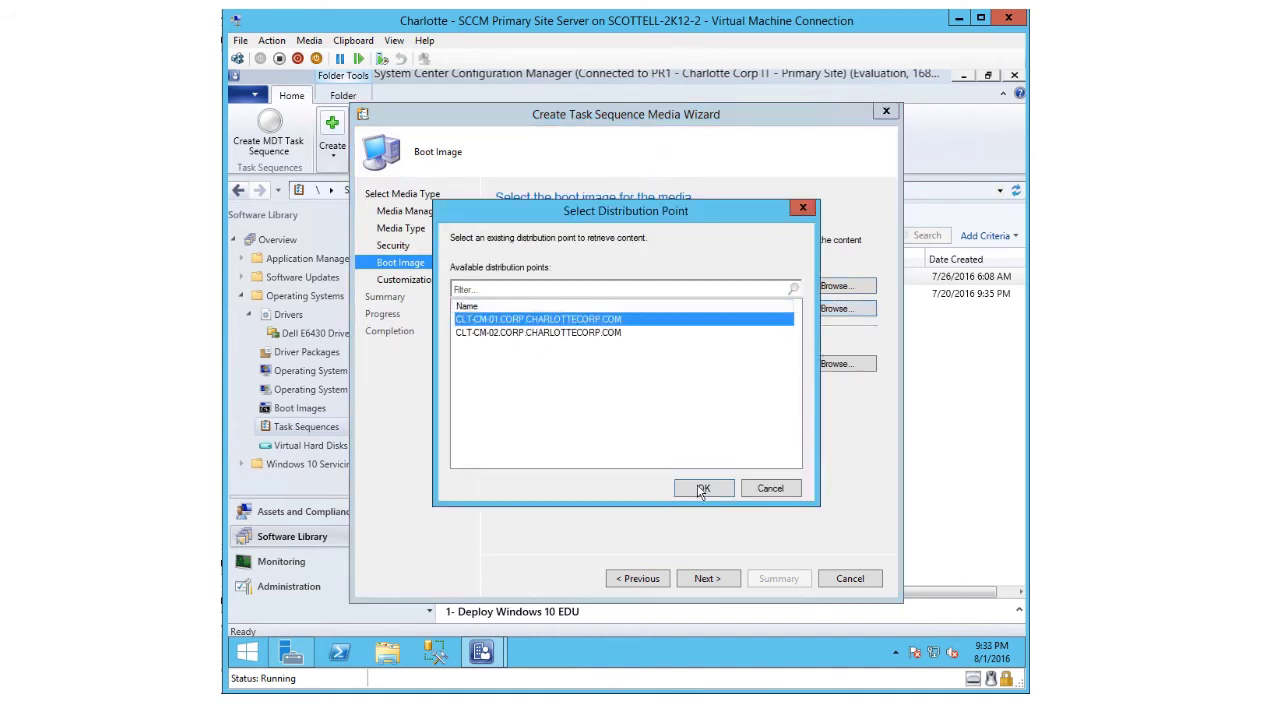
left_click(700, 488)
left_click(830, 364)
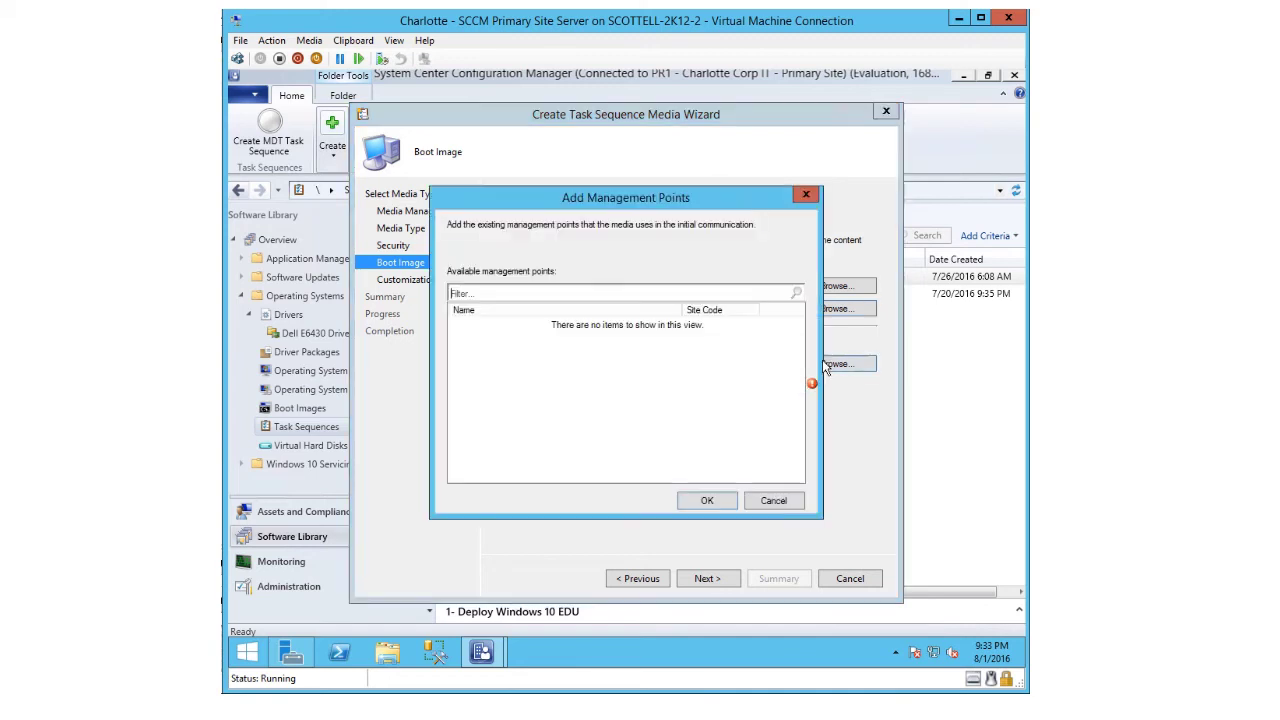
left_click(500, 325)
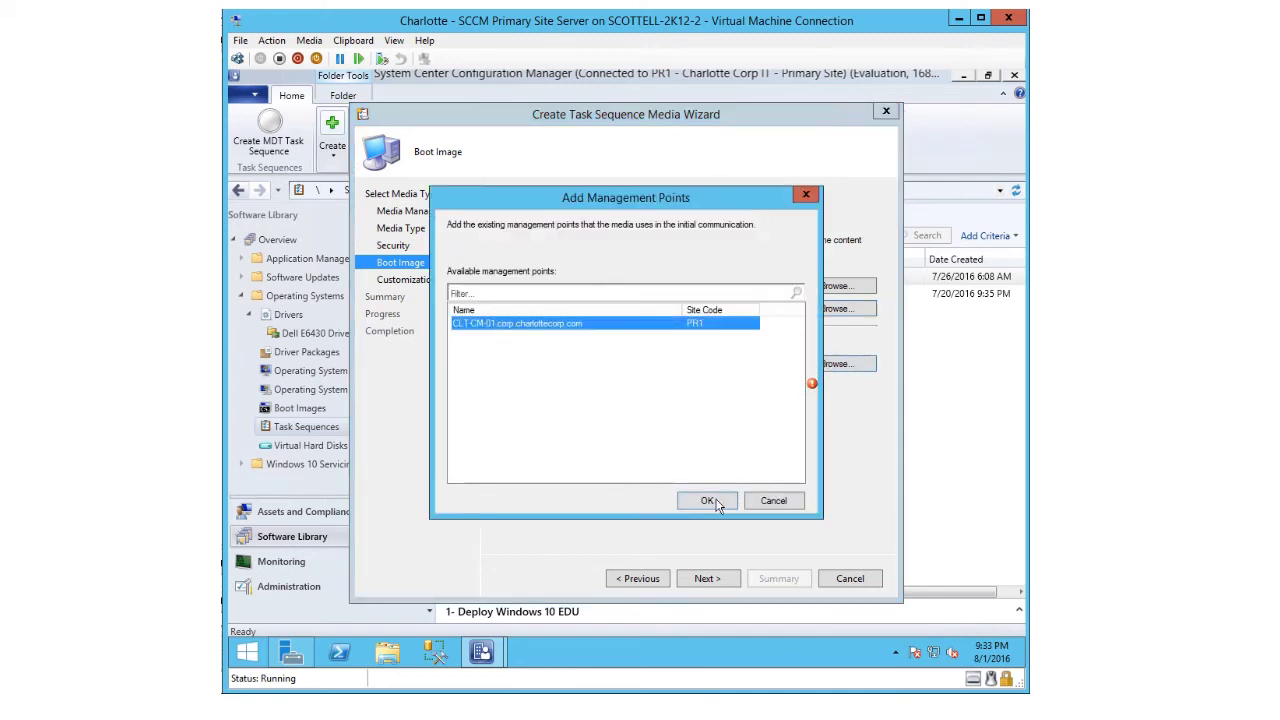
left_click(707, 500)
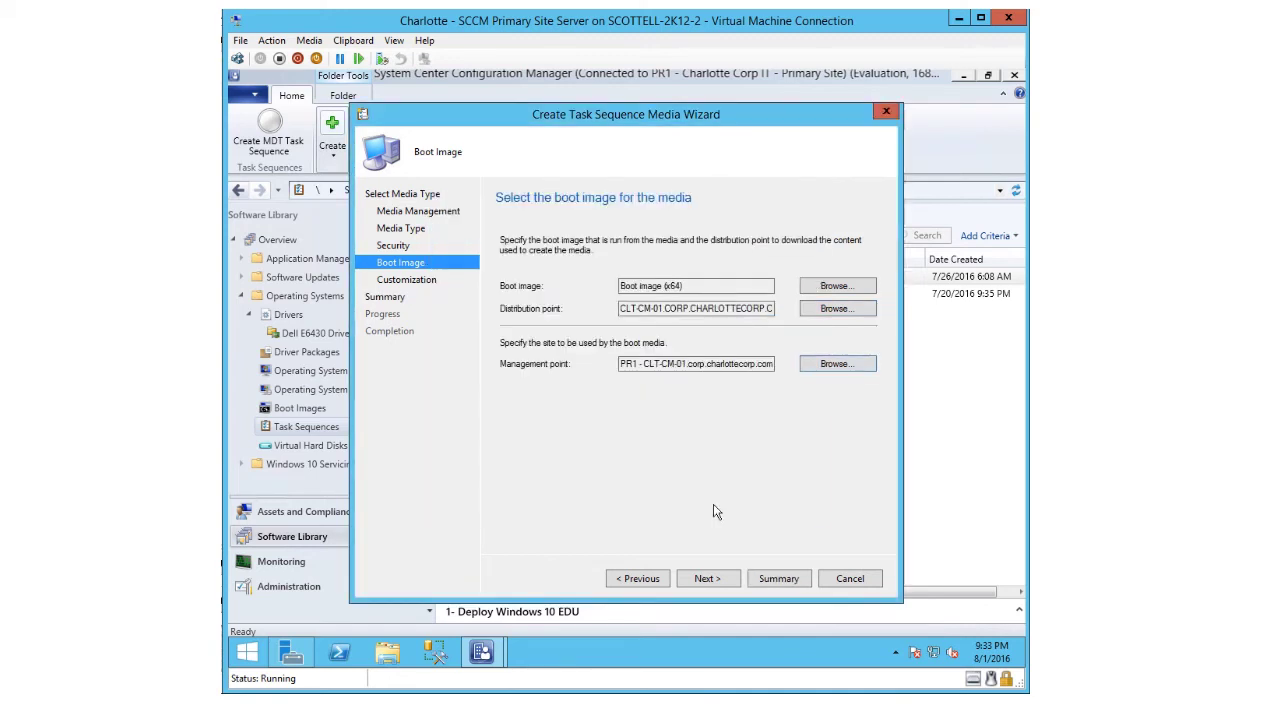
left_click(702, 586)
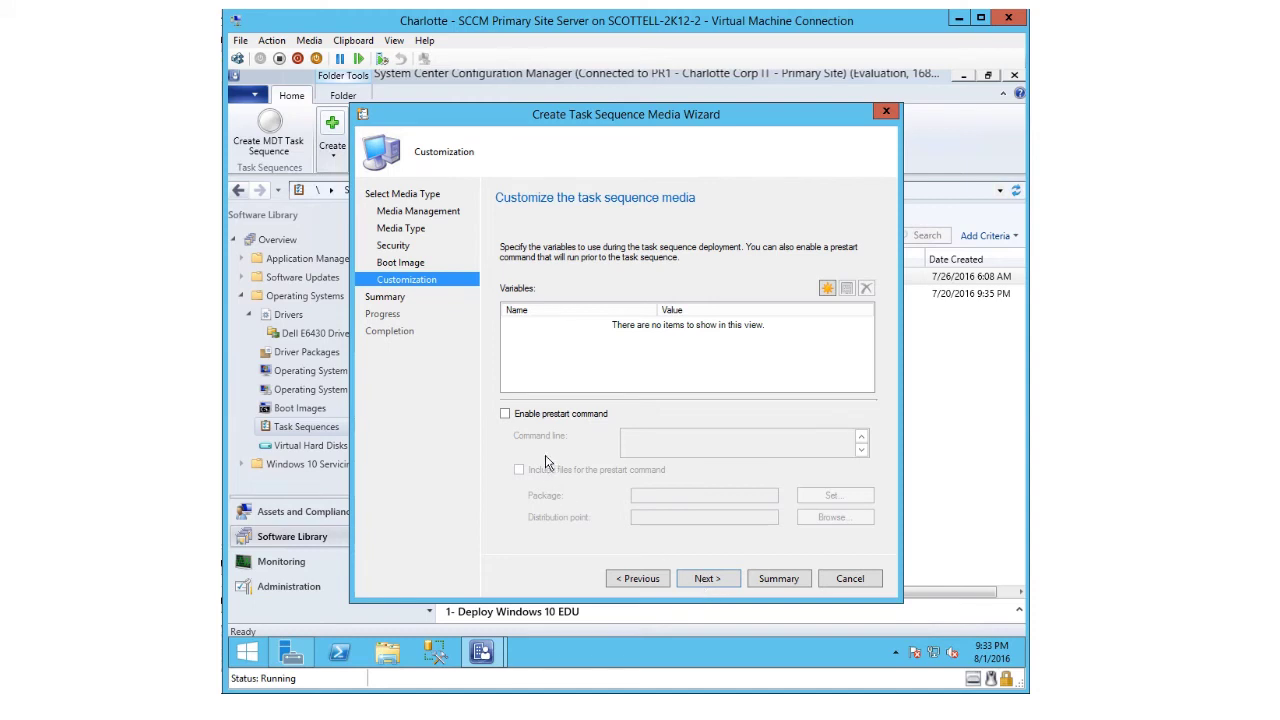
- Build the PR1A-bootmedia.iso boot media from the summary and close the finished wizard
left_click(703, 579)
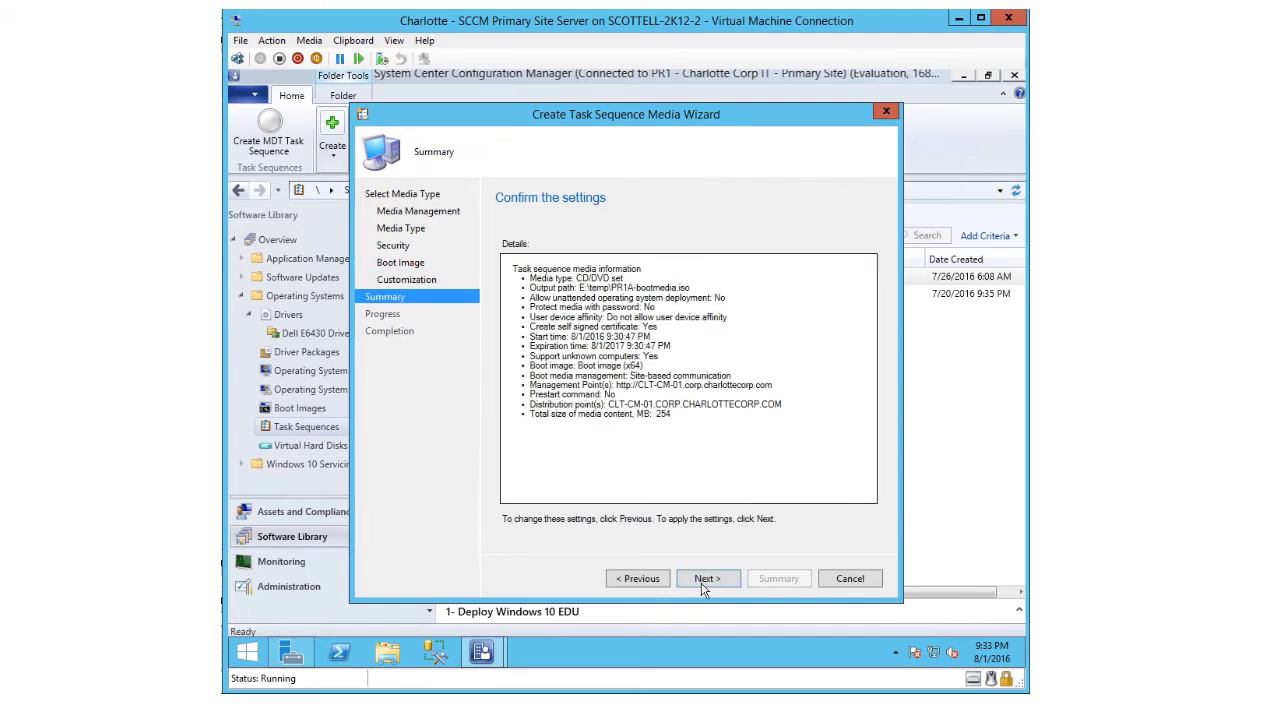
left_click(704, 584)
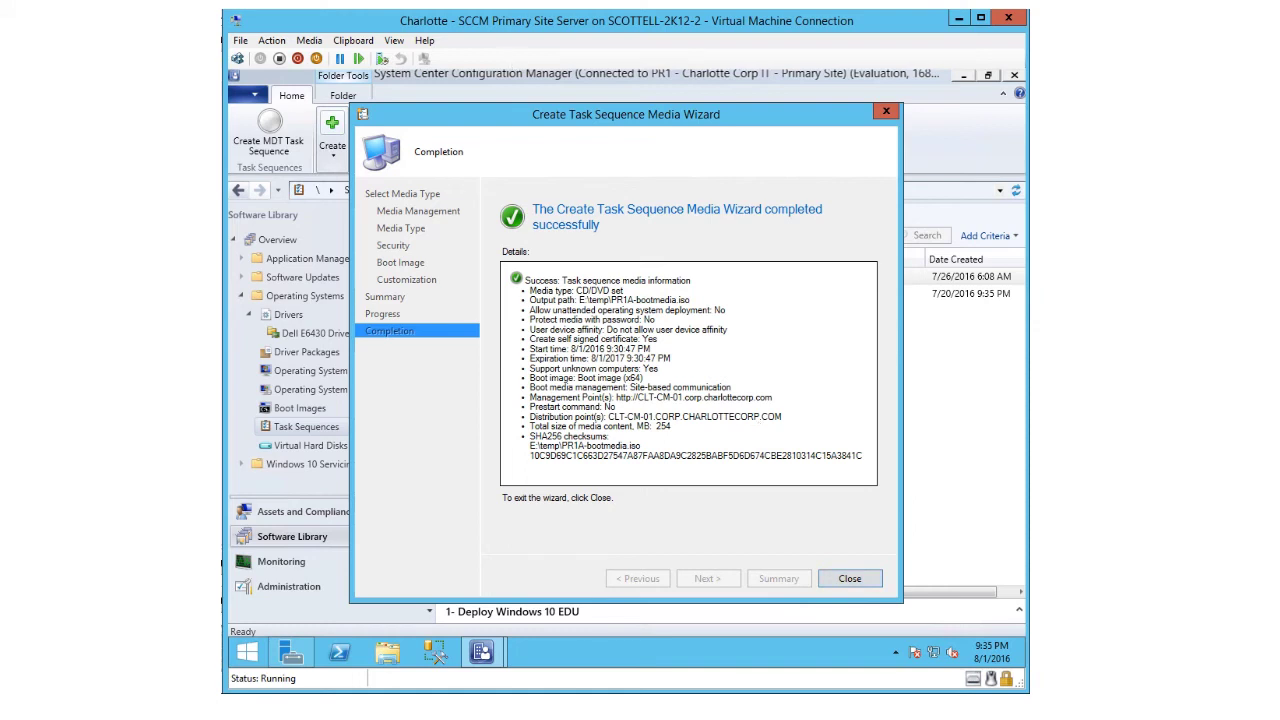
key("Return")
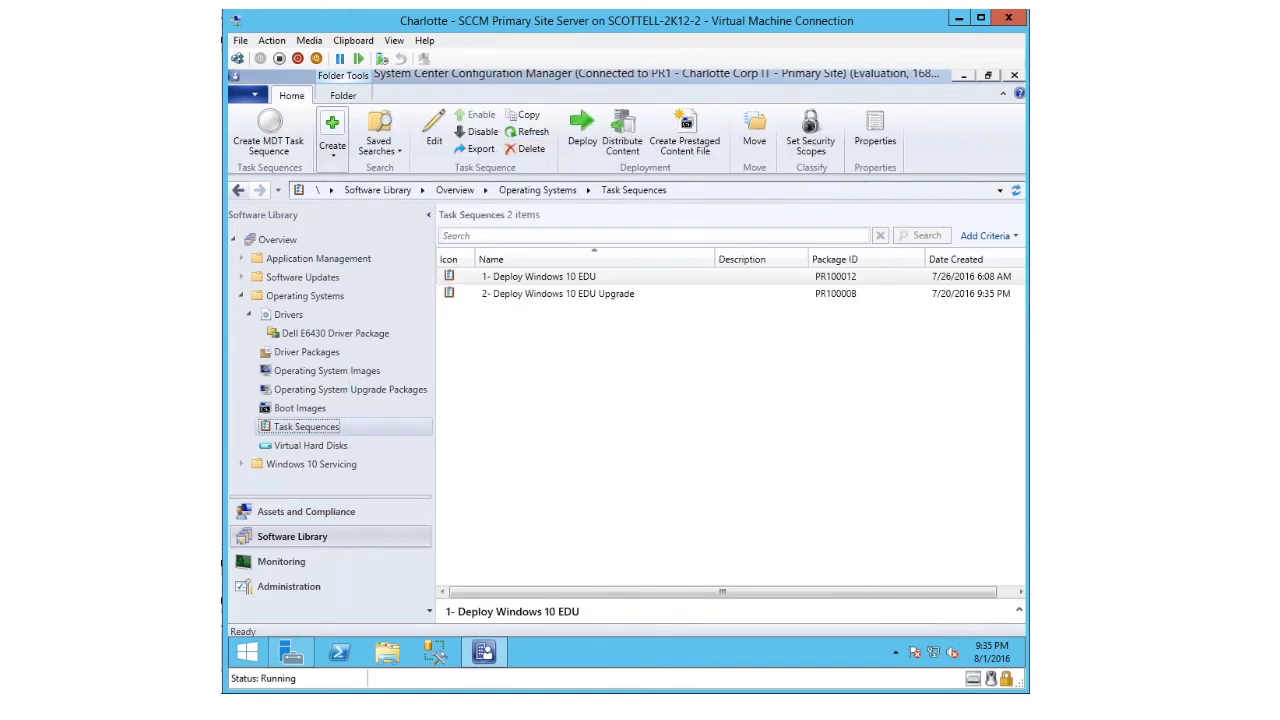
- Start a second task sequence media wizard and choose capture media
right_click(286, 434)
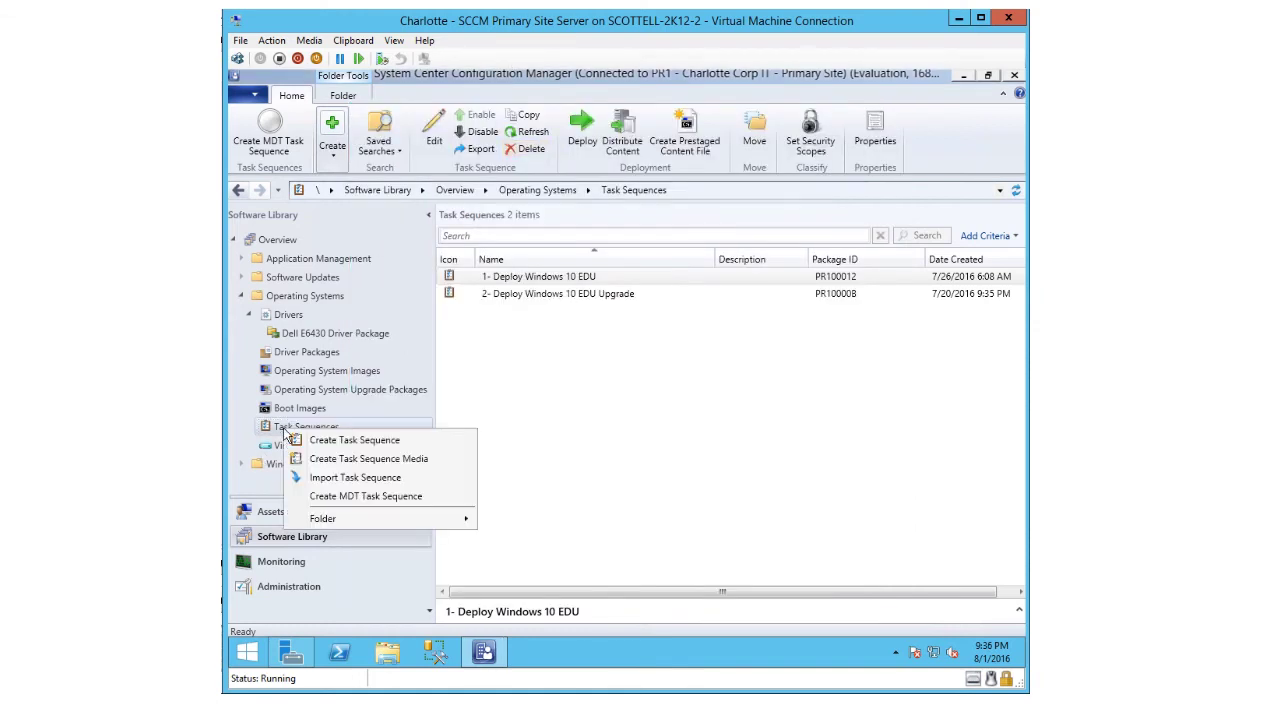
left_click(320, 462)
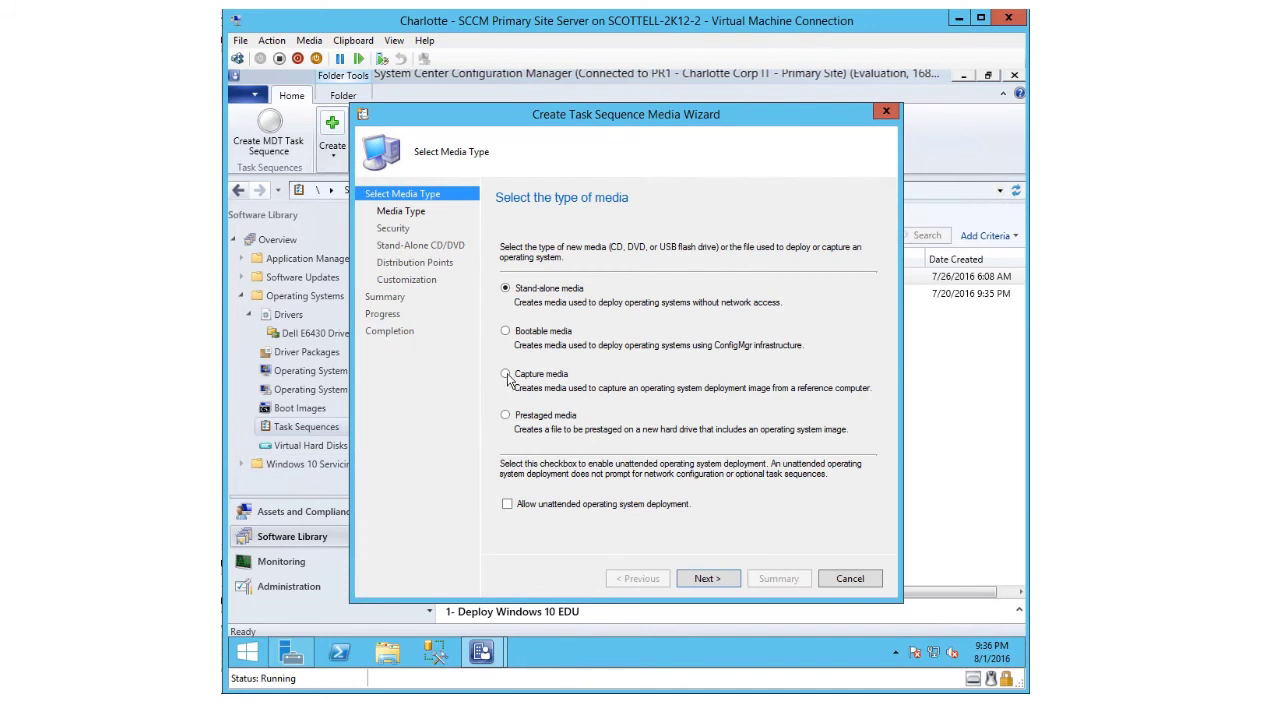
left_click(506, 375)
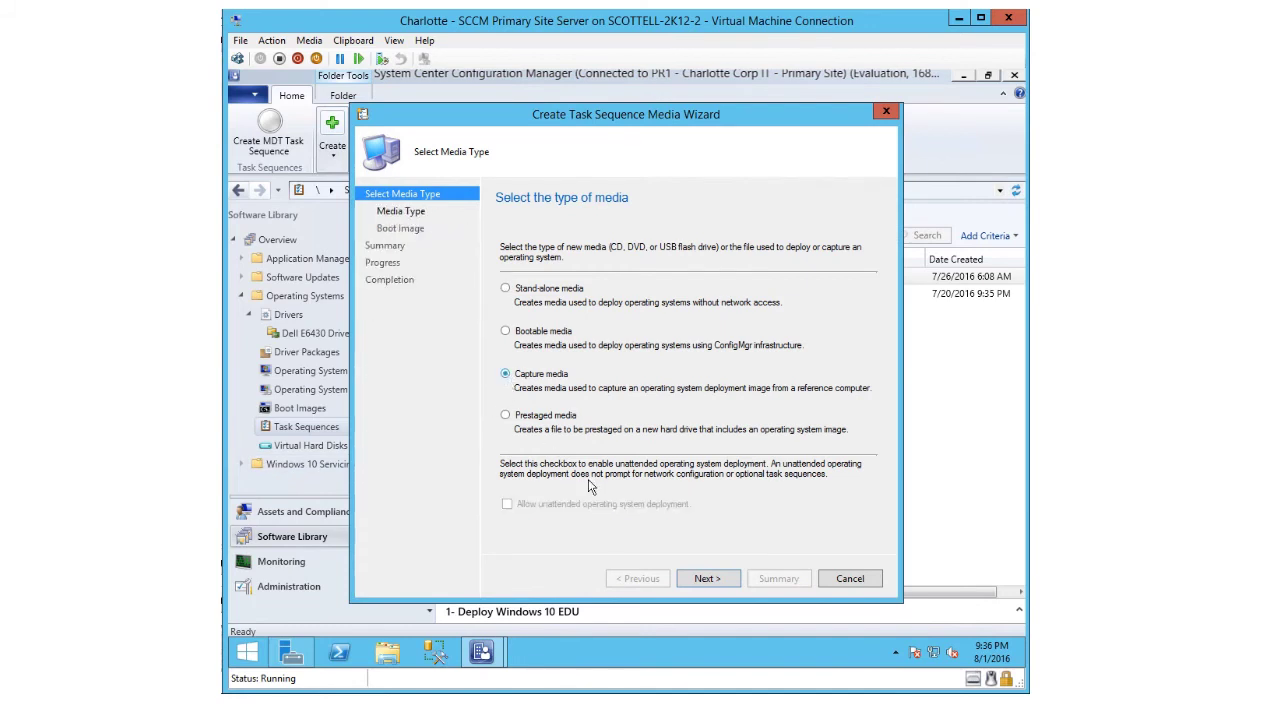
left_click(707, 580)
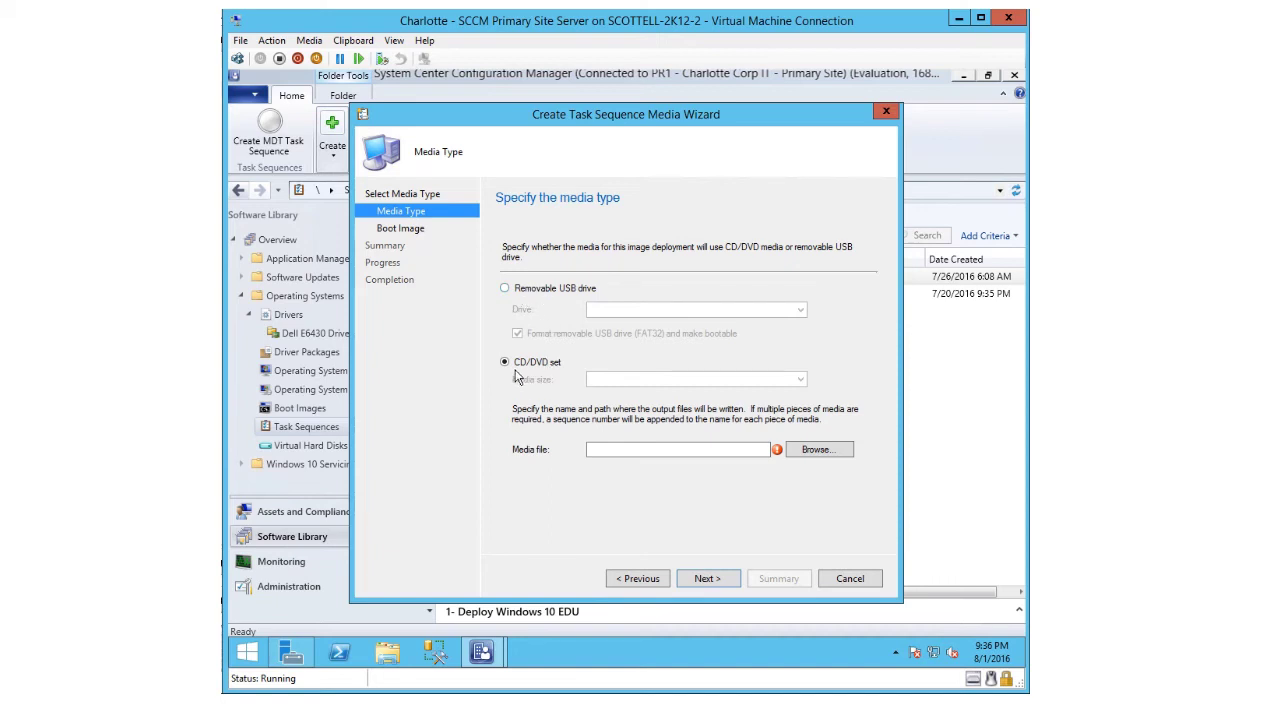
- Write the capture media to E:\TEMP\PR1A-capturemedia.iso
left_click(605, 450)
type("E:\\")
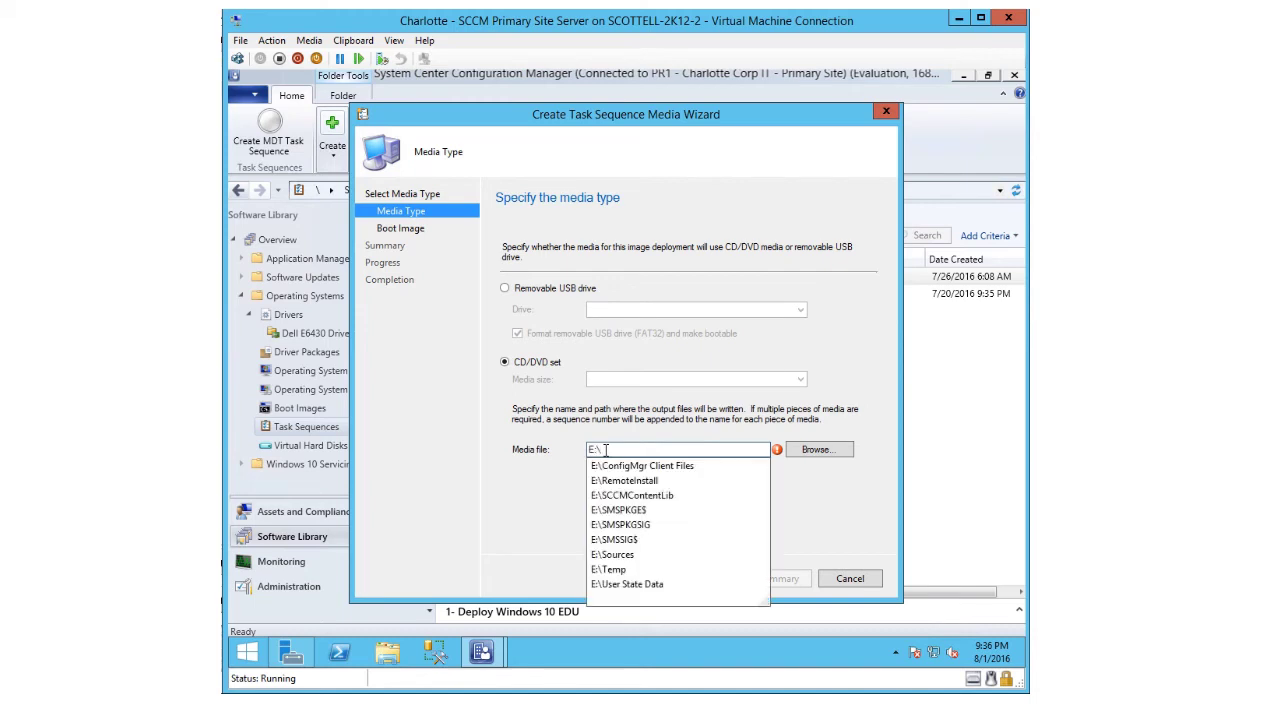
type("TEMP\\")
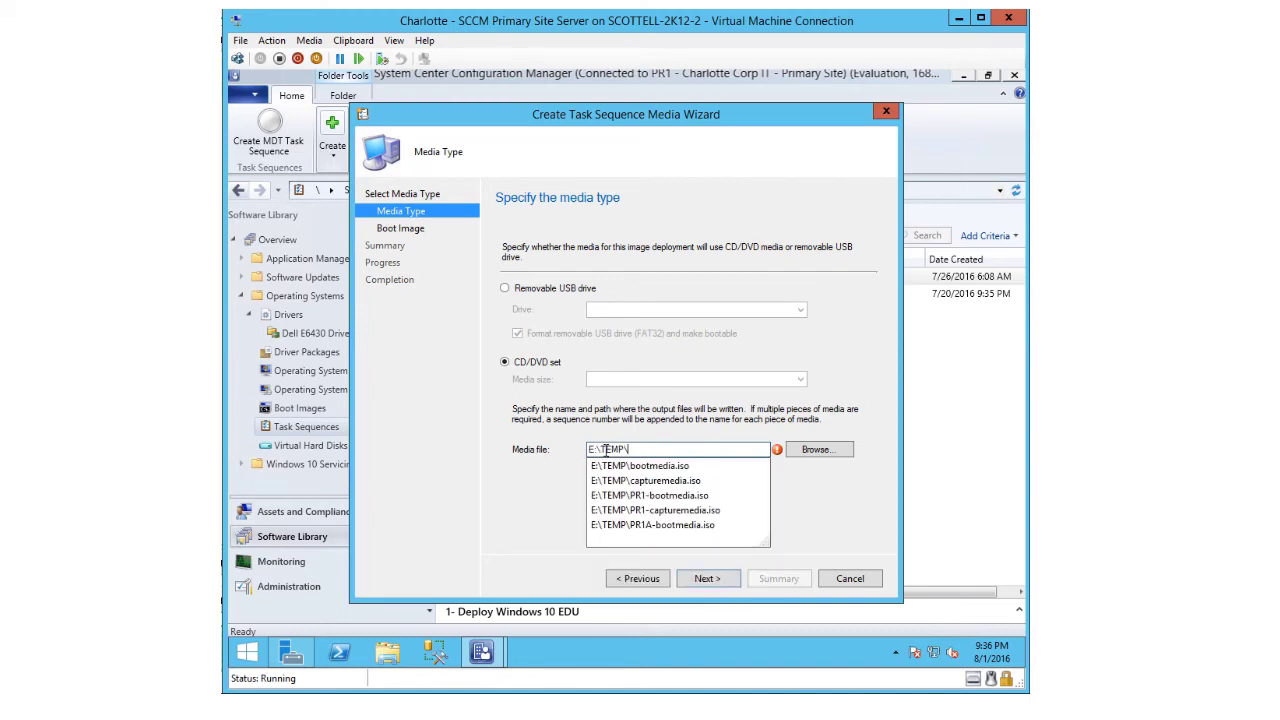
type("PR1A")
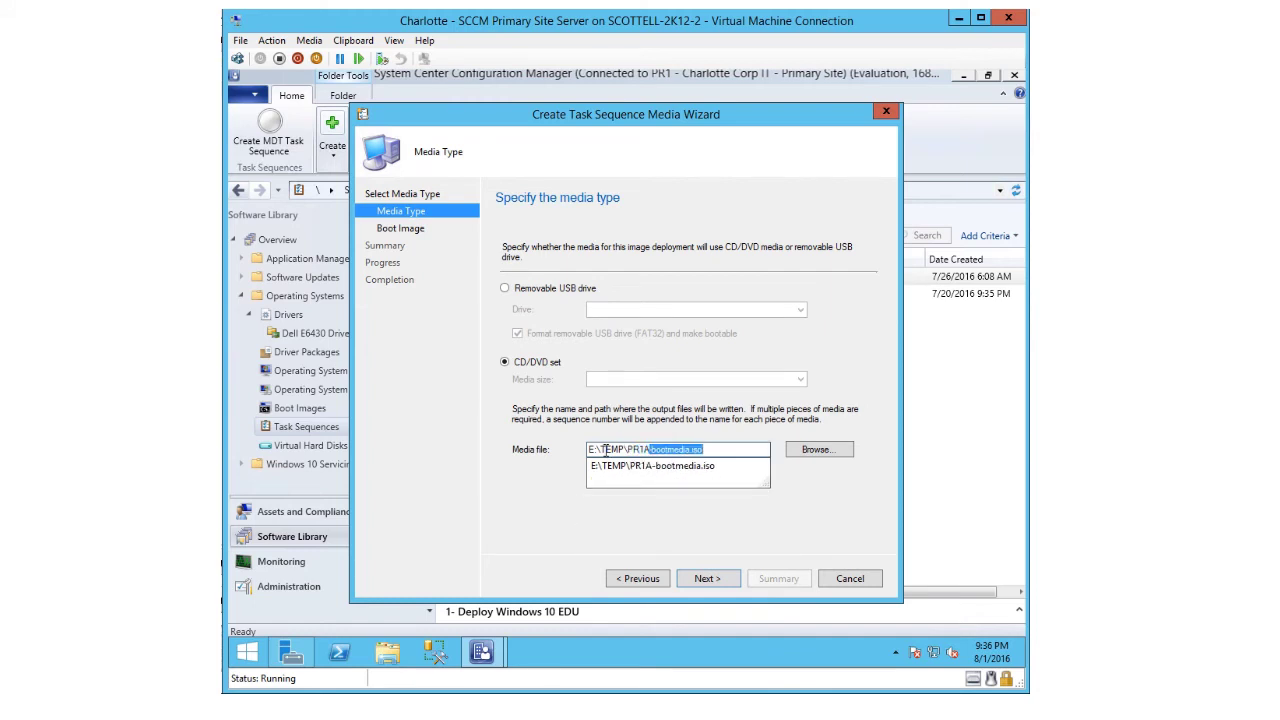
type("-capture")
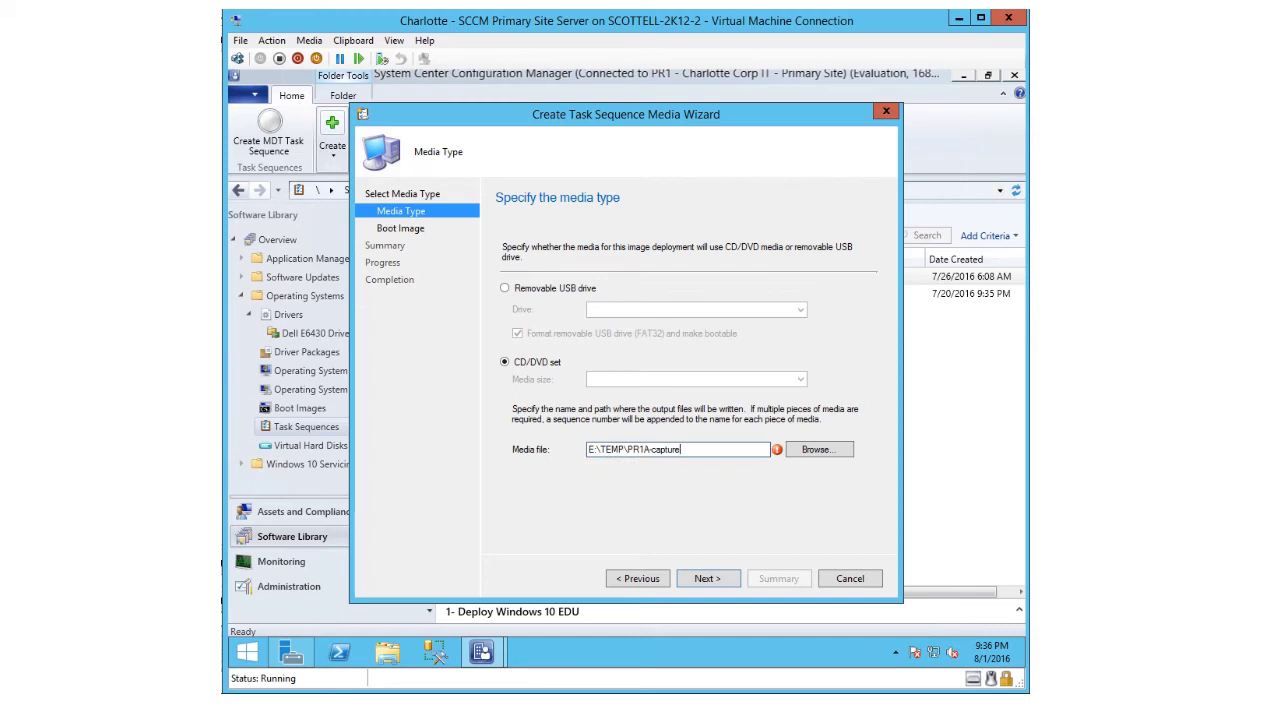
type("media.iso")
left_click(707, 580)
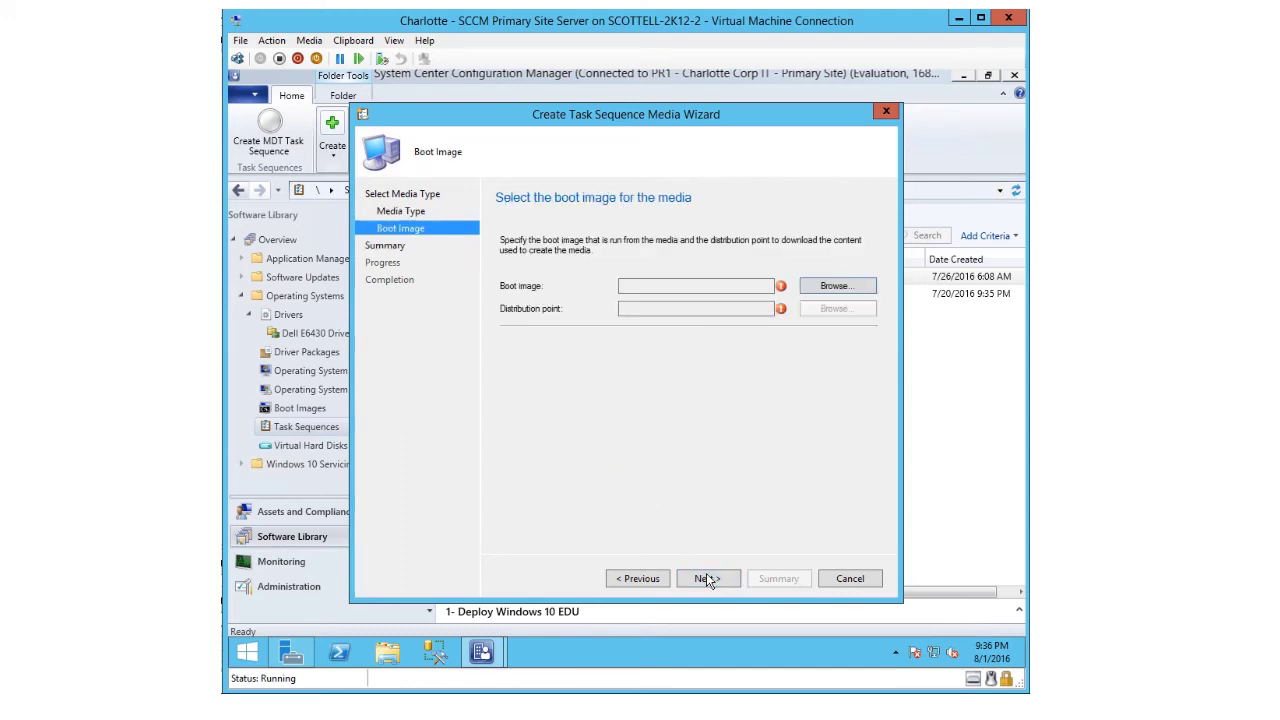
- Use Boot image (x64) and the CLT-CM-01 distribution point for the capture media
left_click(835, 287)
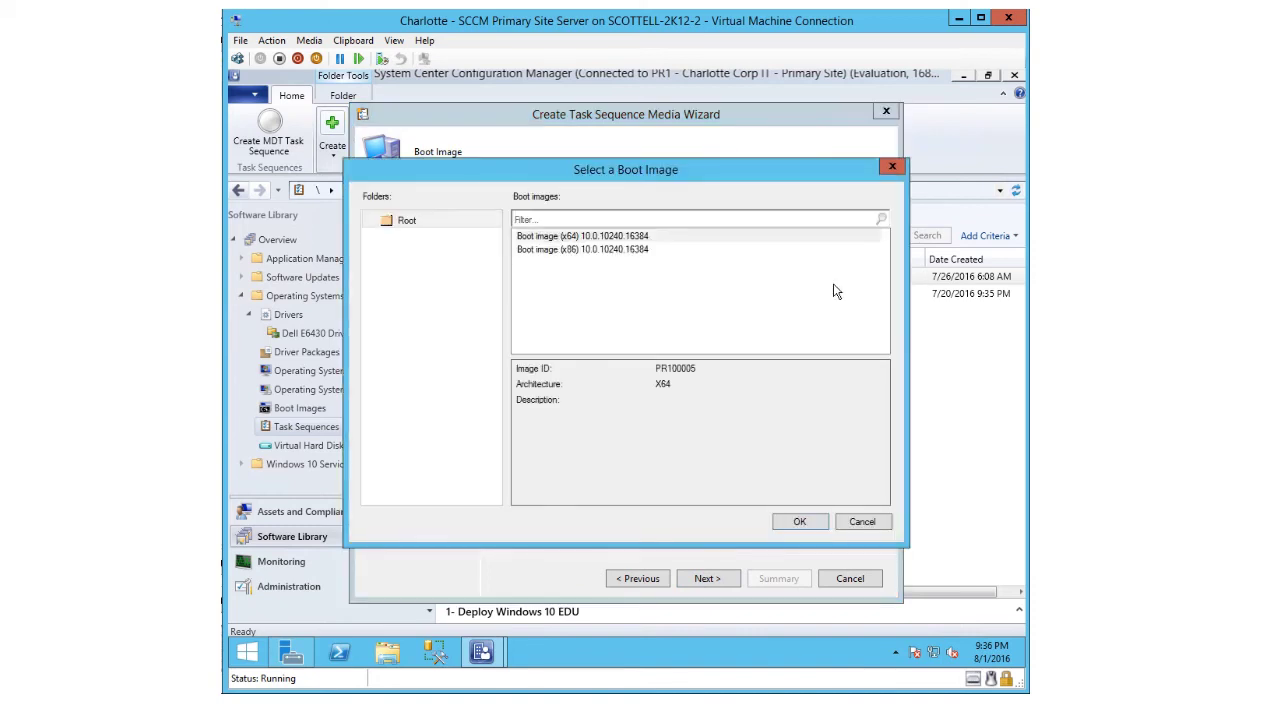
left_click(551, 238)
left_click(787, 524)
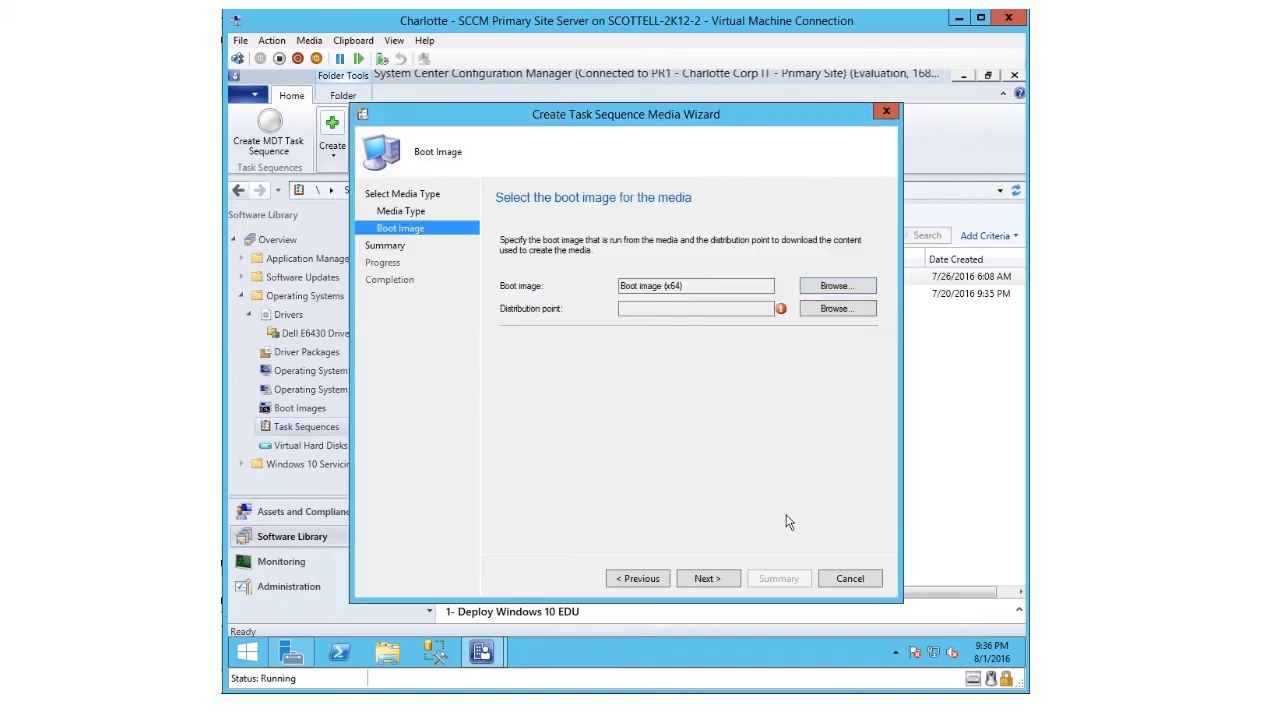
left_click(818, 314)
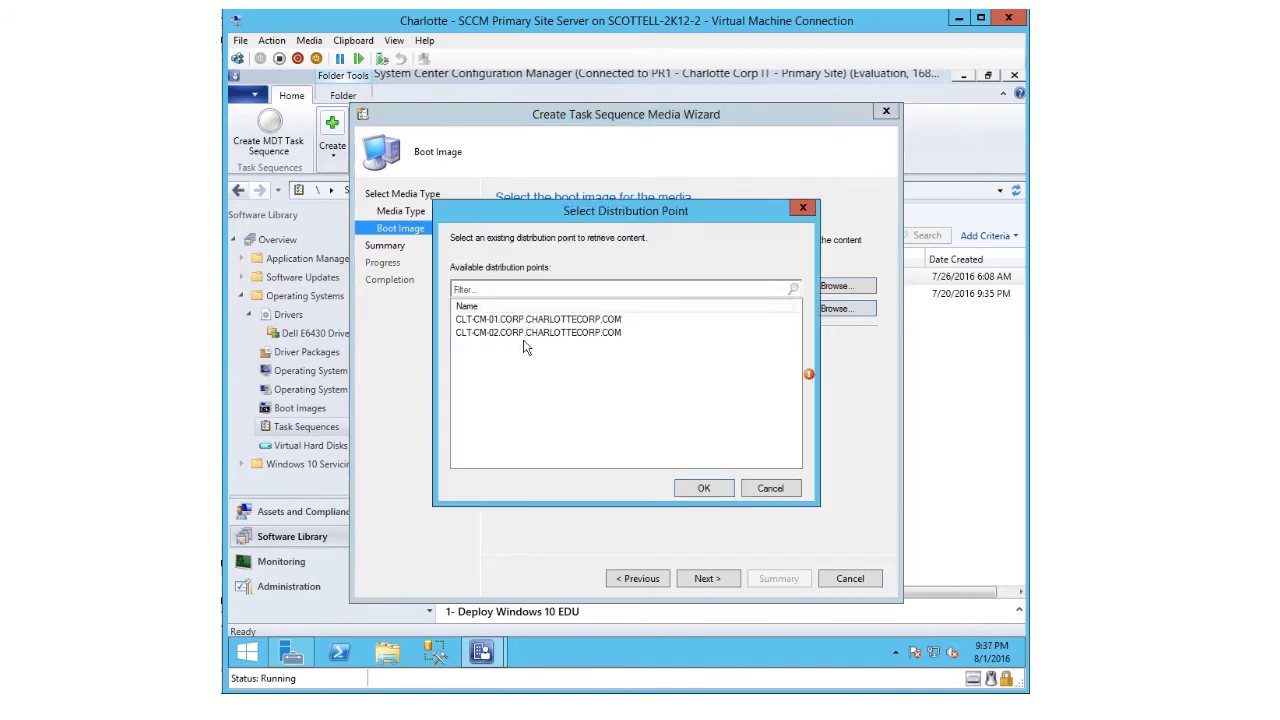
left_click(474, 320)
left_click(694, 484)
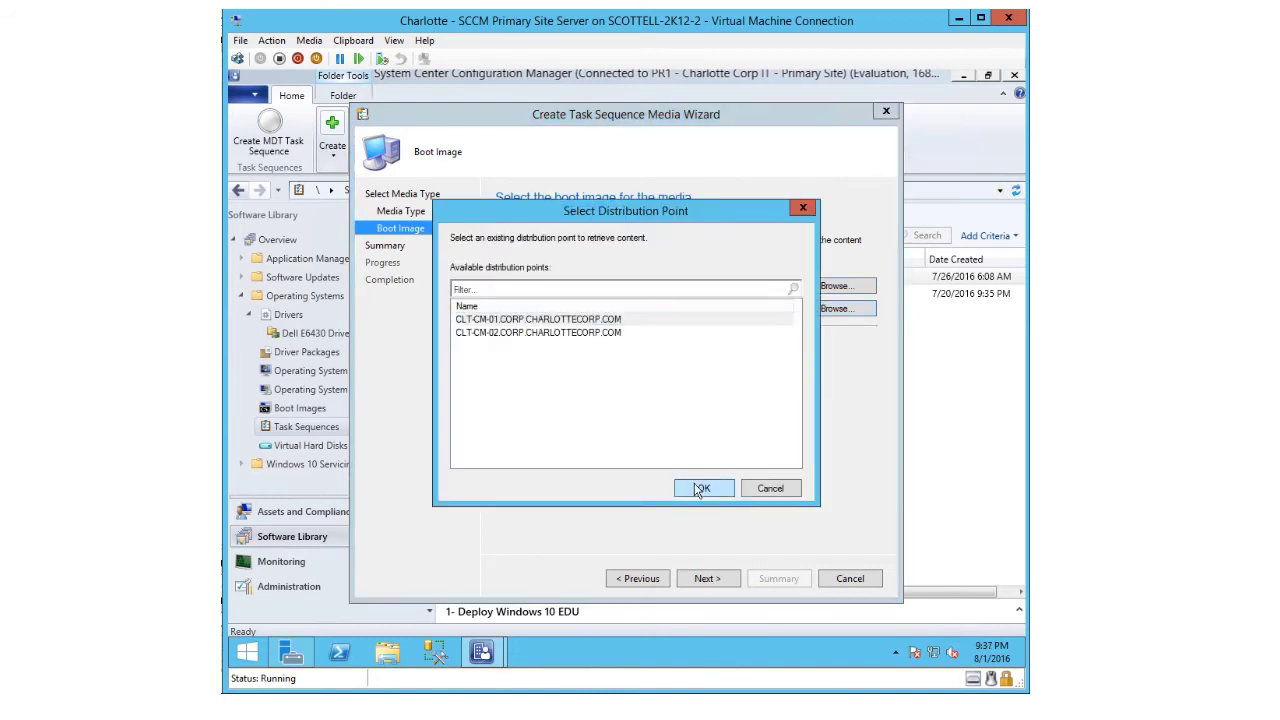
left_click(709, 582)
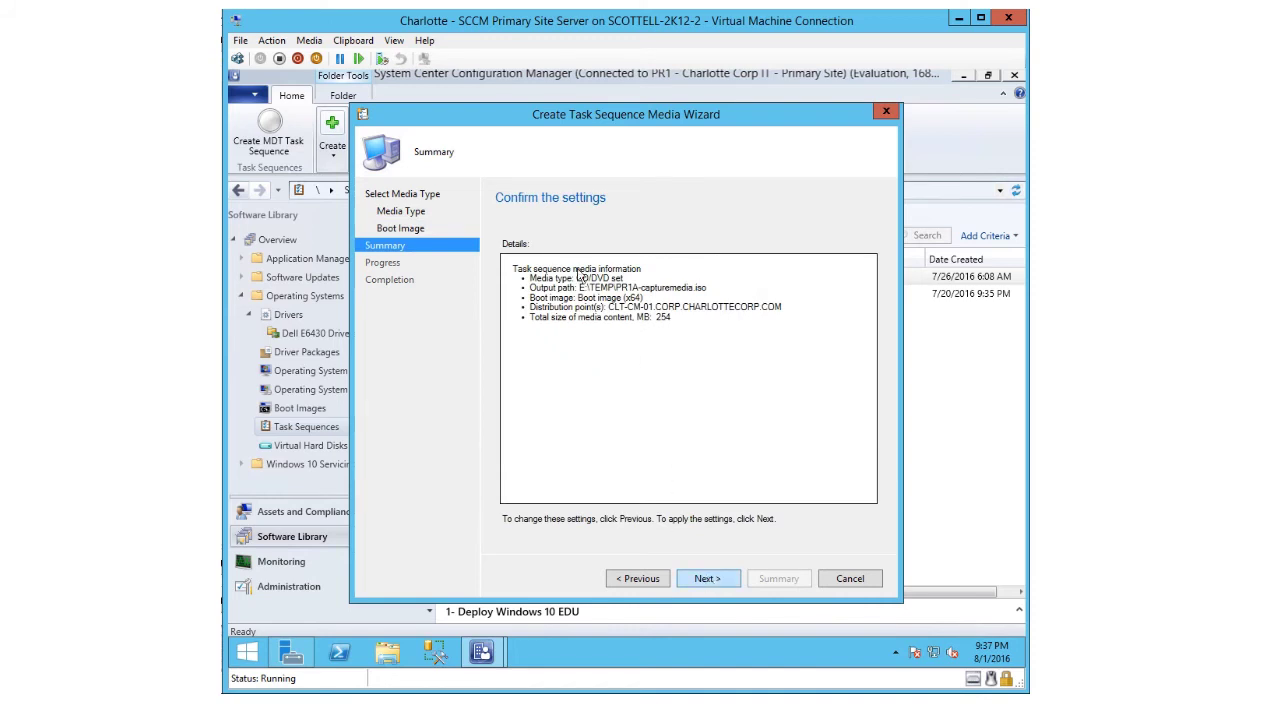
- Accept the Summary page to start creating the PR1A-capturemedia.iso capture media
left_click(709, 580)
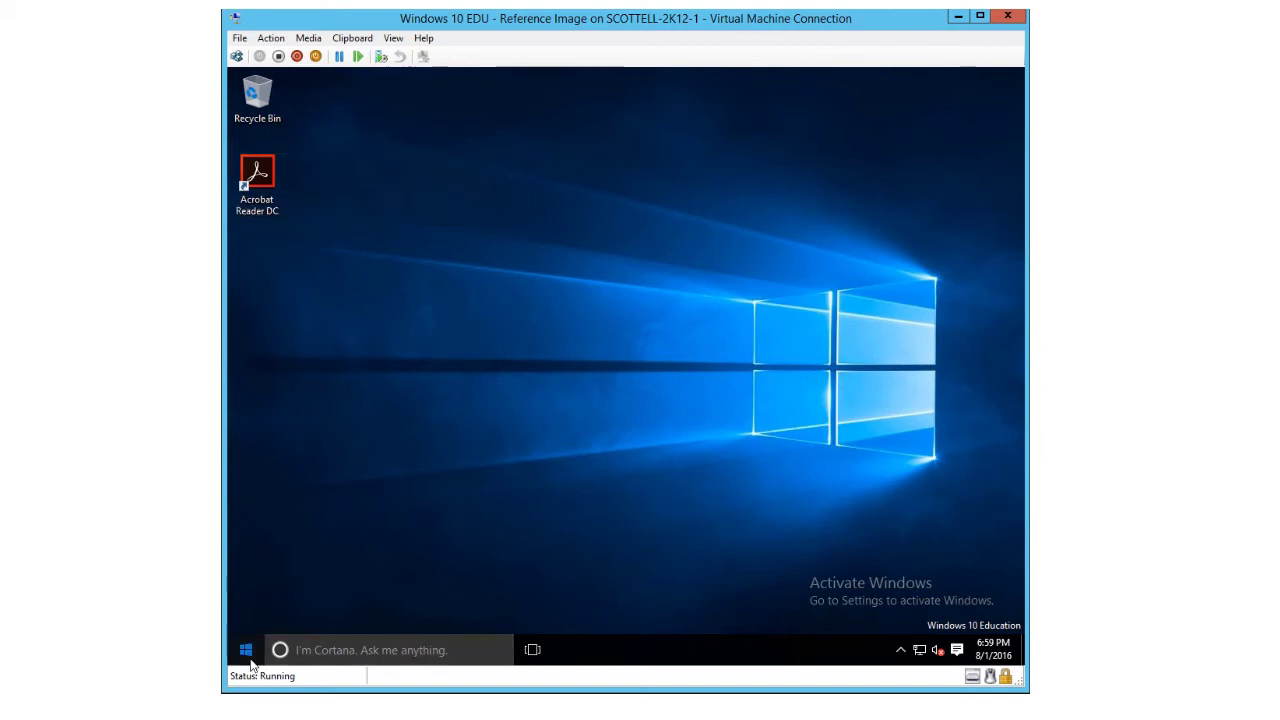
- In the Windows 10 VM, open File Explorer on the Configuration Manager DVD drive D:
left_click(248, 656)
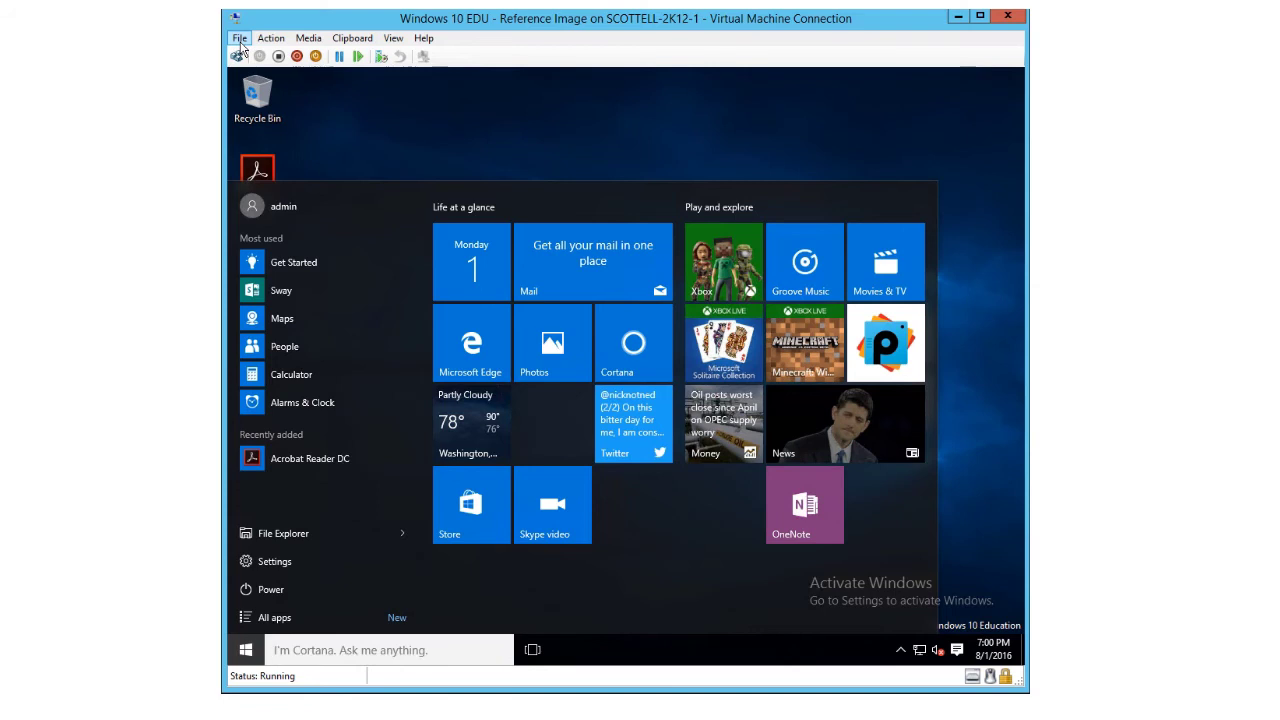
left_click(240, 40)
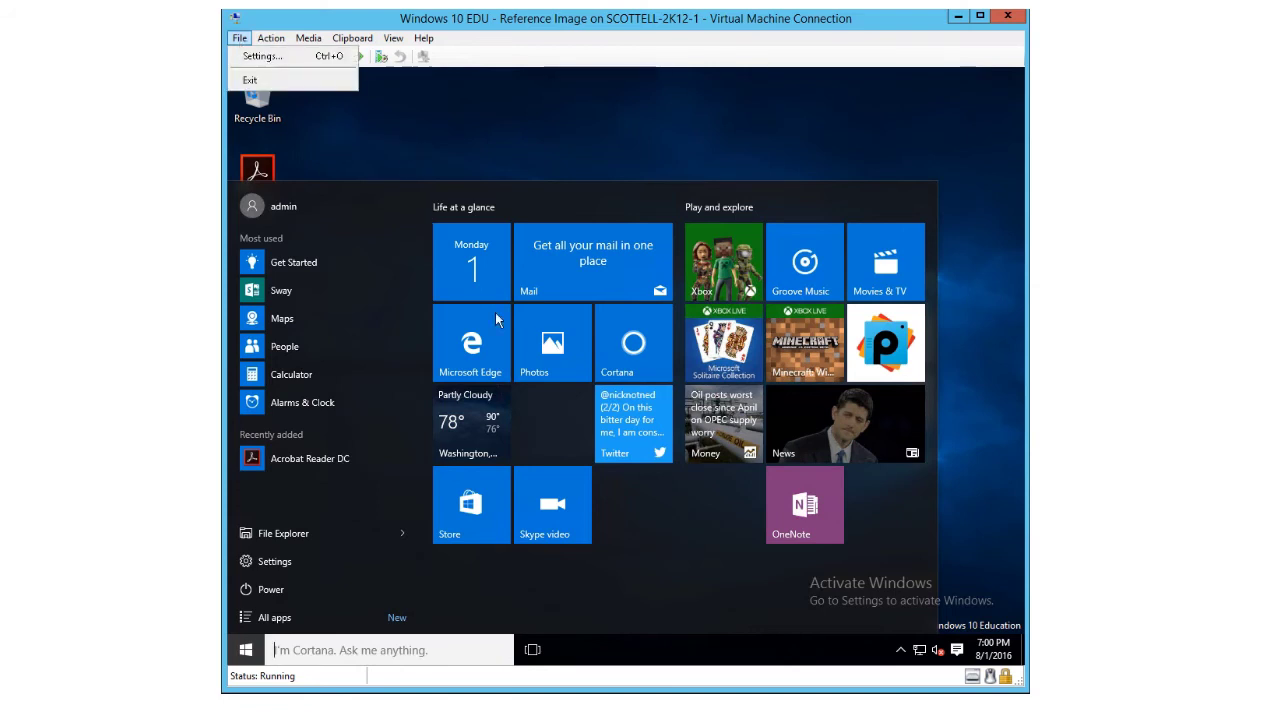
left_click(247, 590)
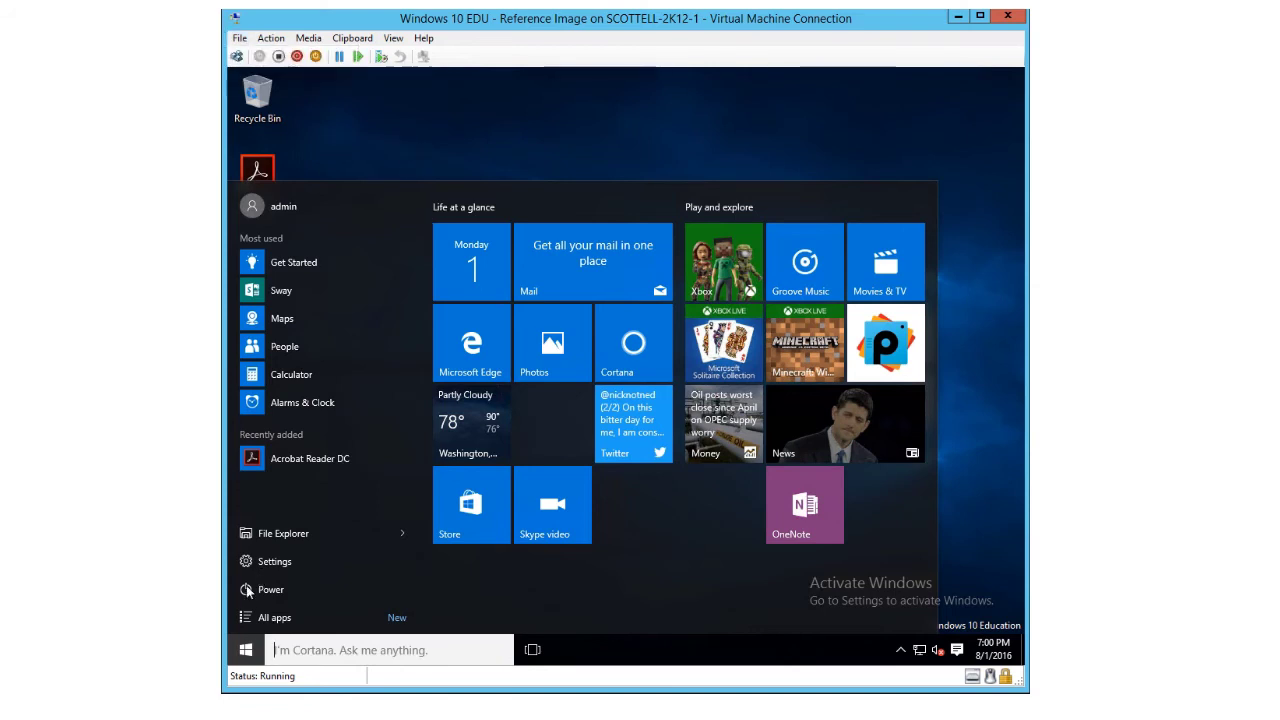
left_click(284, 535)
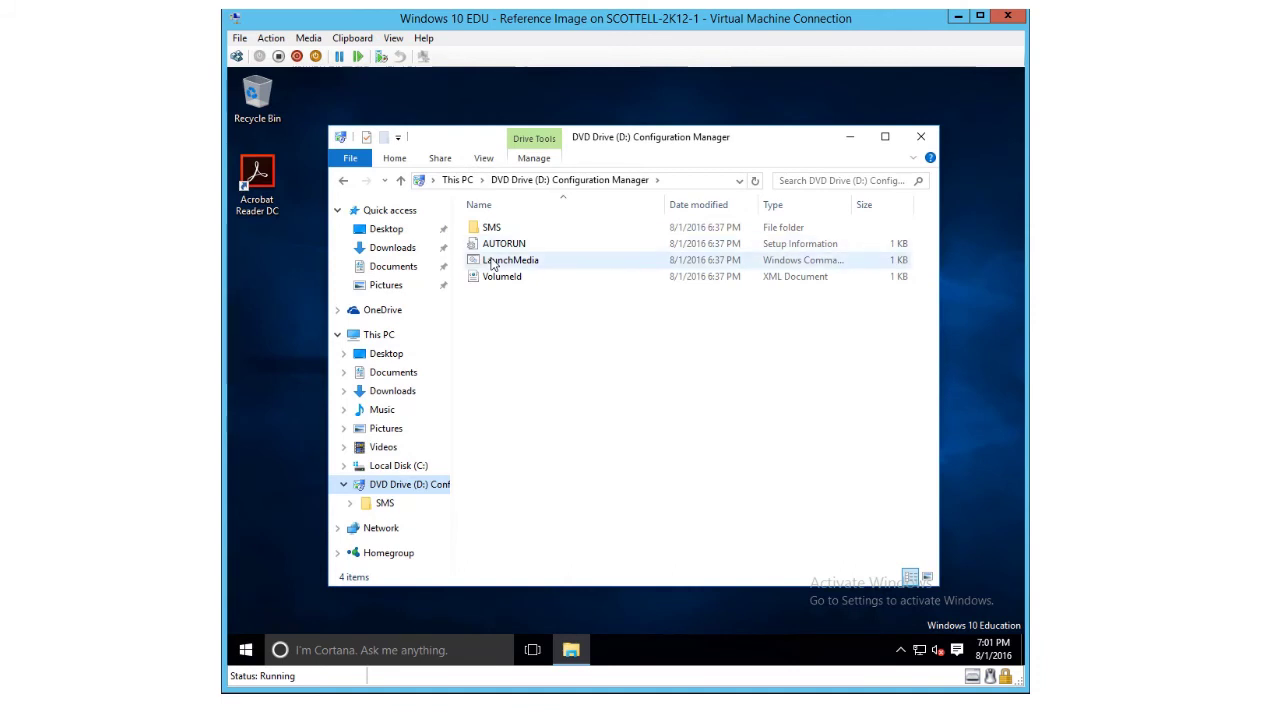
- Run LaunchMedia from drive D: and approve the User Account Control prompt
left_click(492, 263)
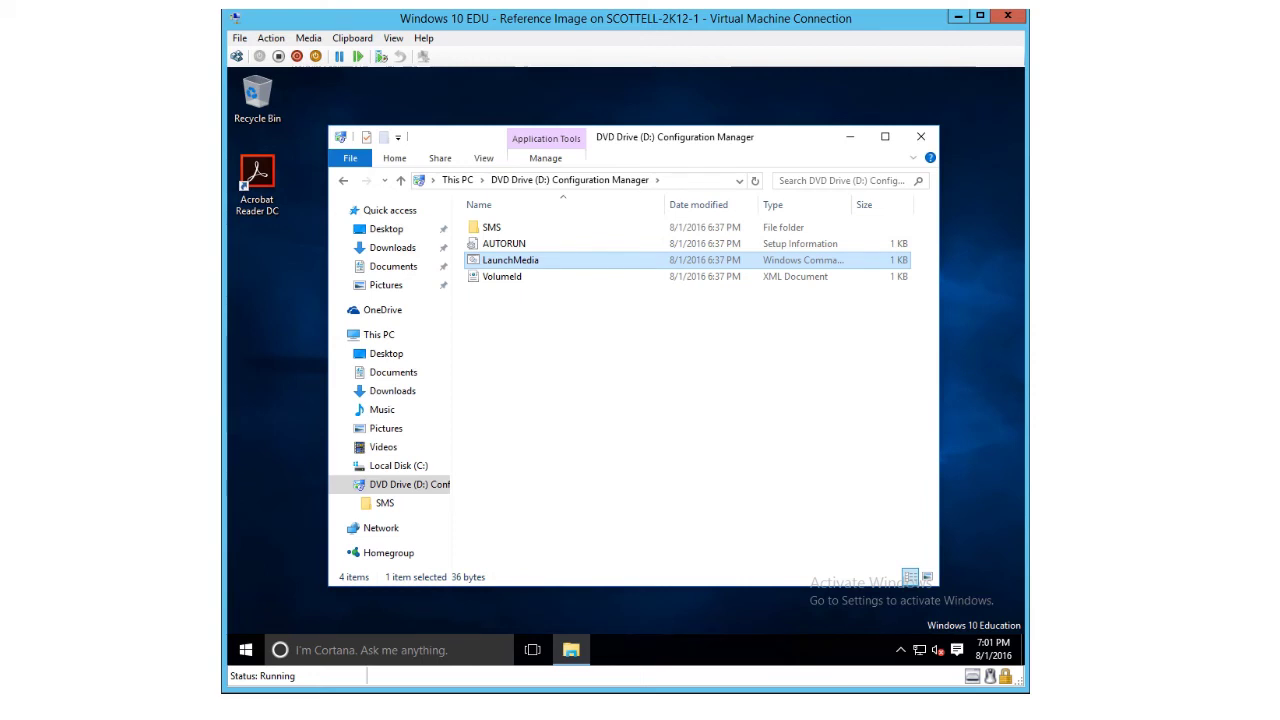
double_click(518, 261)
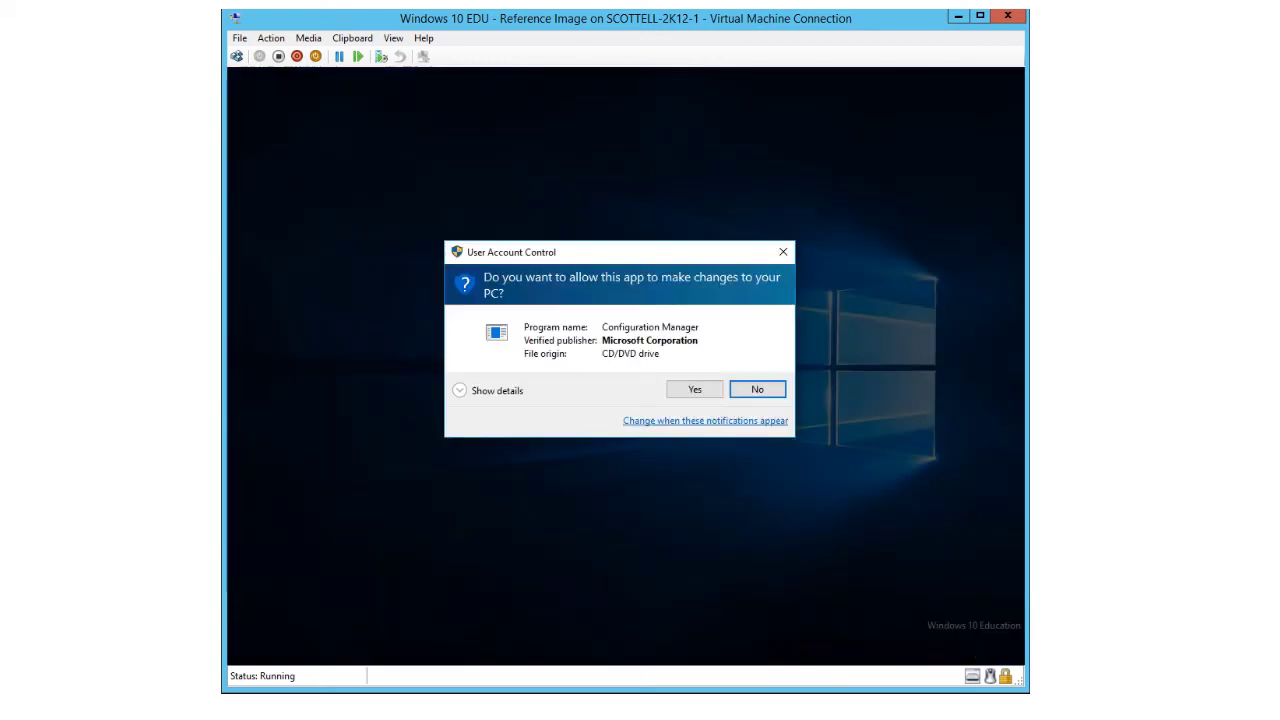
left_click(690, 390)
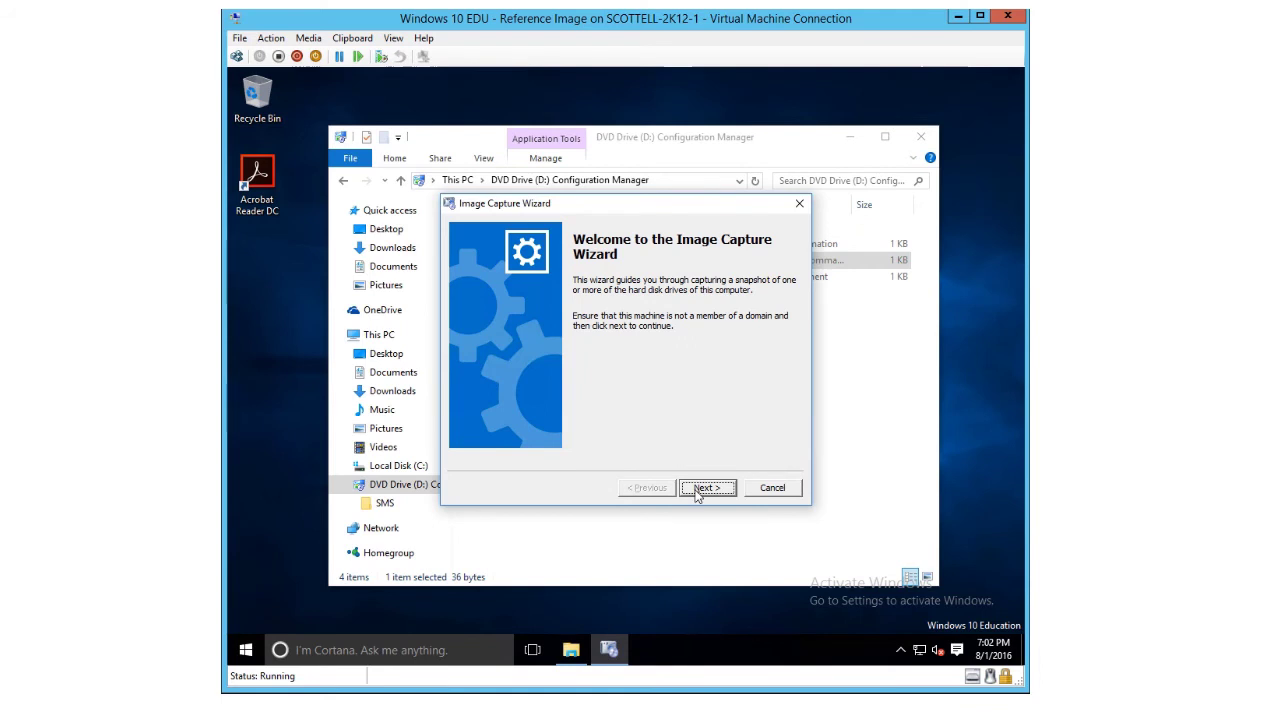
- Set the capture destination path to \\CLT-CM-01\sources\win10edu.wim
left_click(697, 488)
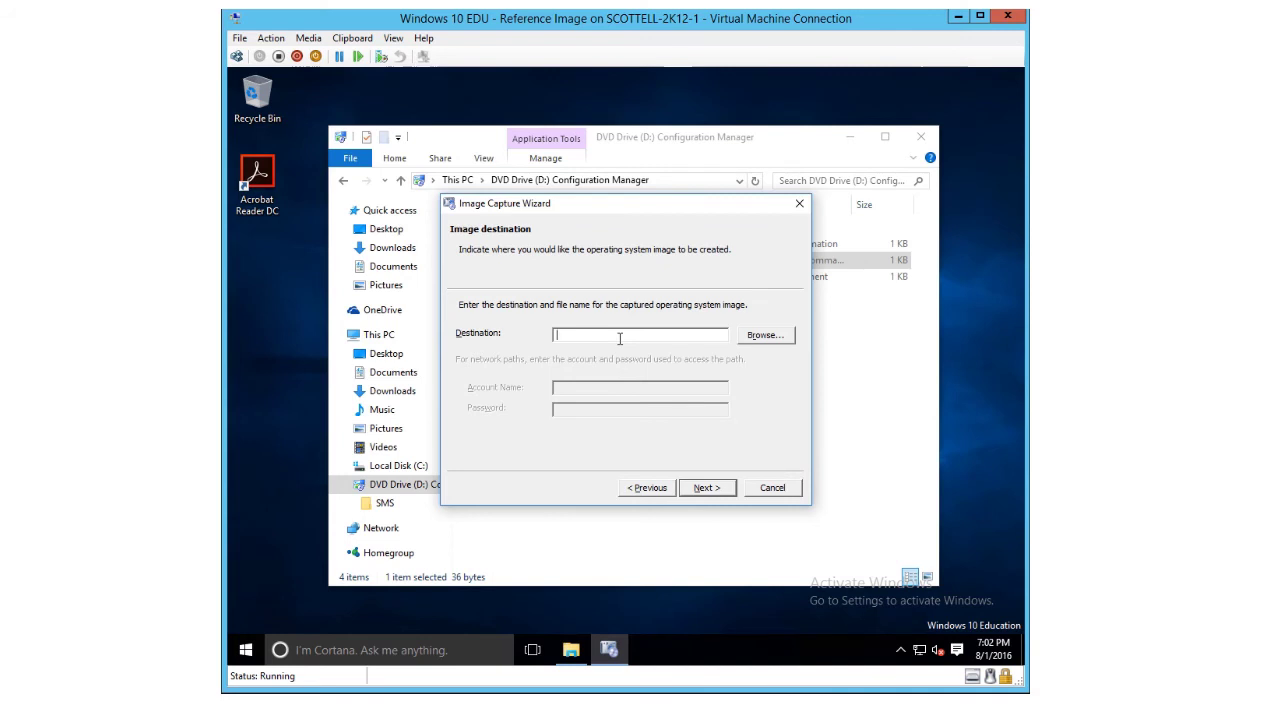
type("\\\\")
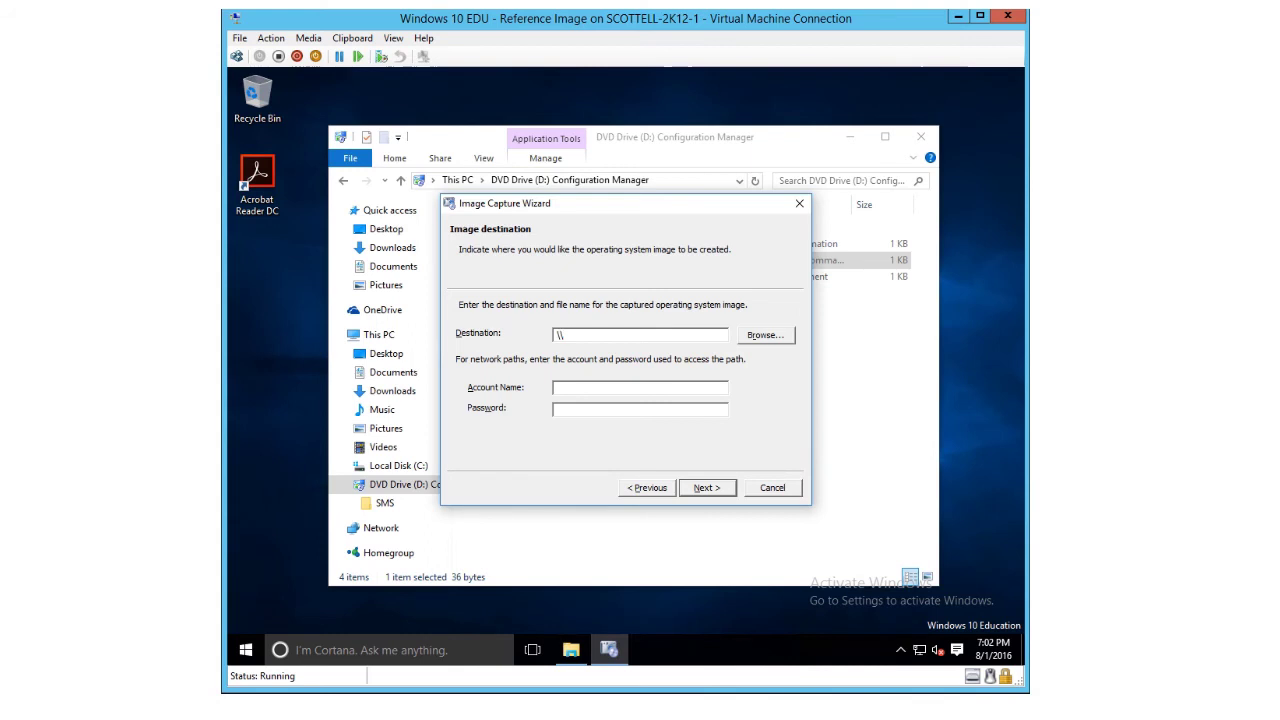
type("CLT-CM-01\\sources\\win10ediu.wim")
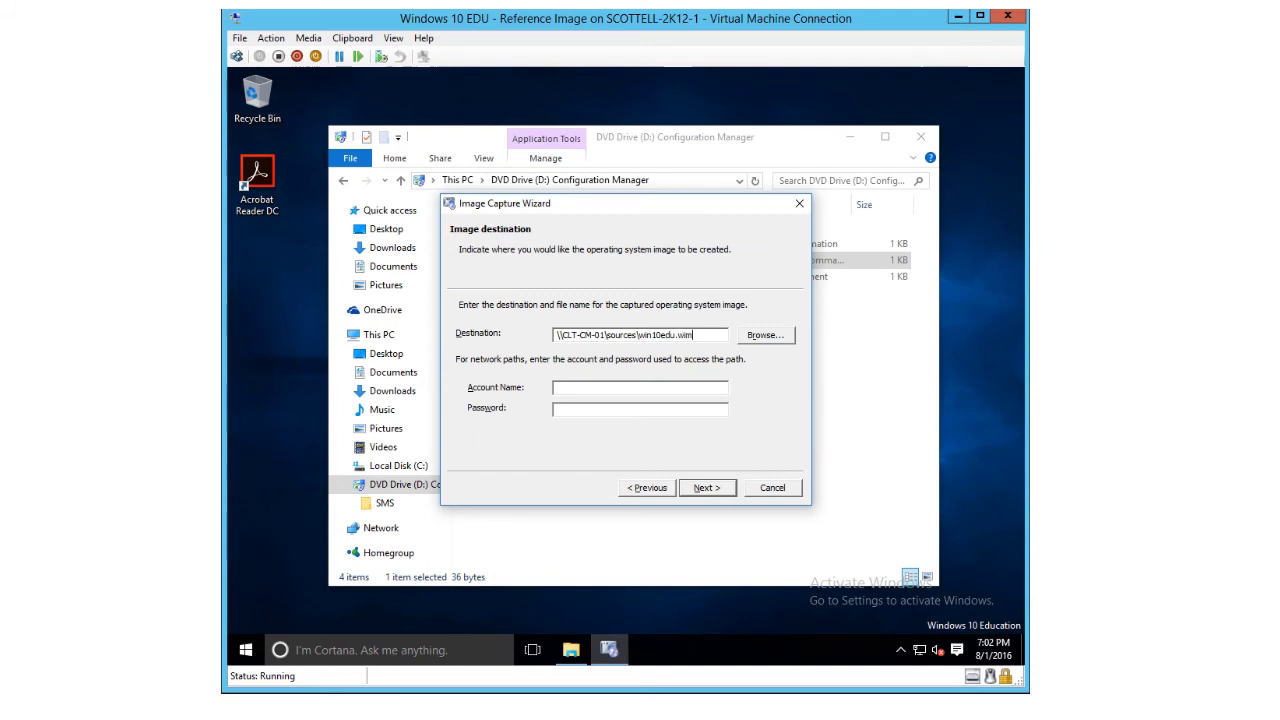
key("Tab")
key("Tab")
- Enter the domain administrator account credentials and confirm overwriting the existing image file
type("COR")
type("P")
type("\\admin")
type("istrator")
type("*******")
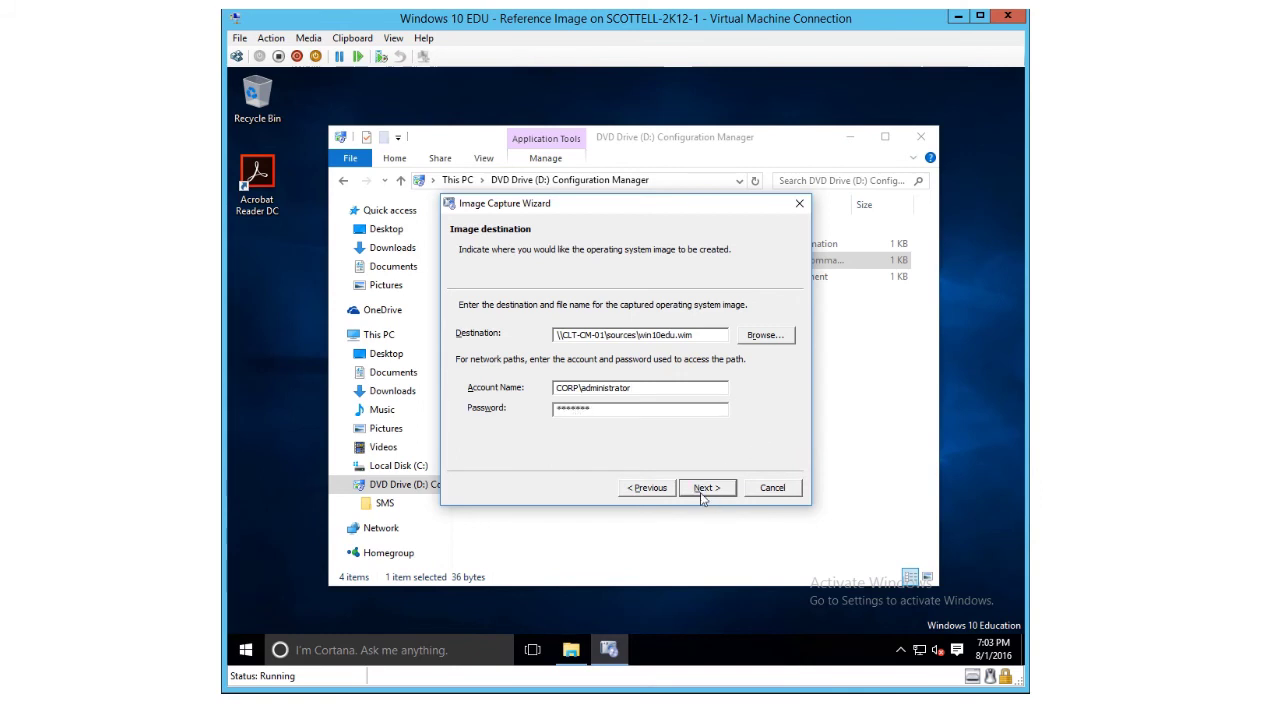
left_click(705, 489)
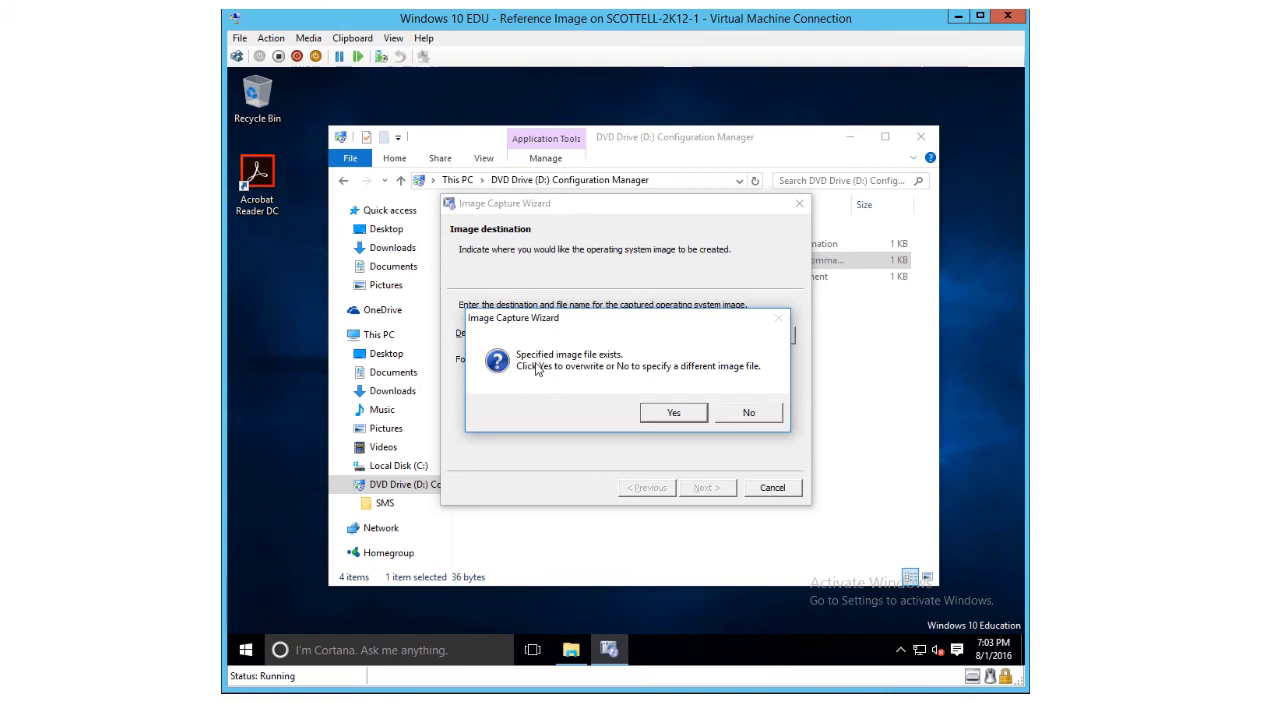
left_click(663, 416)
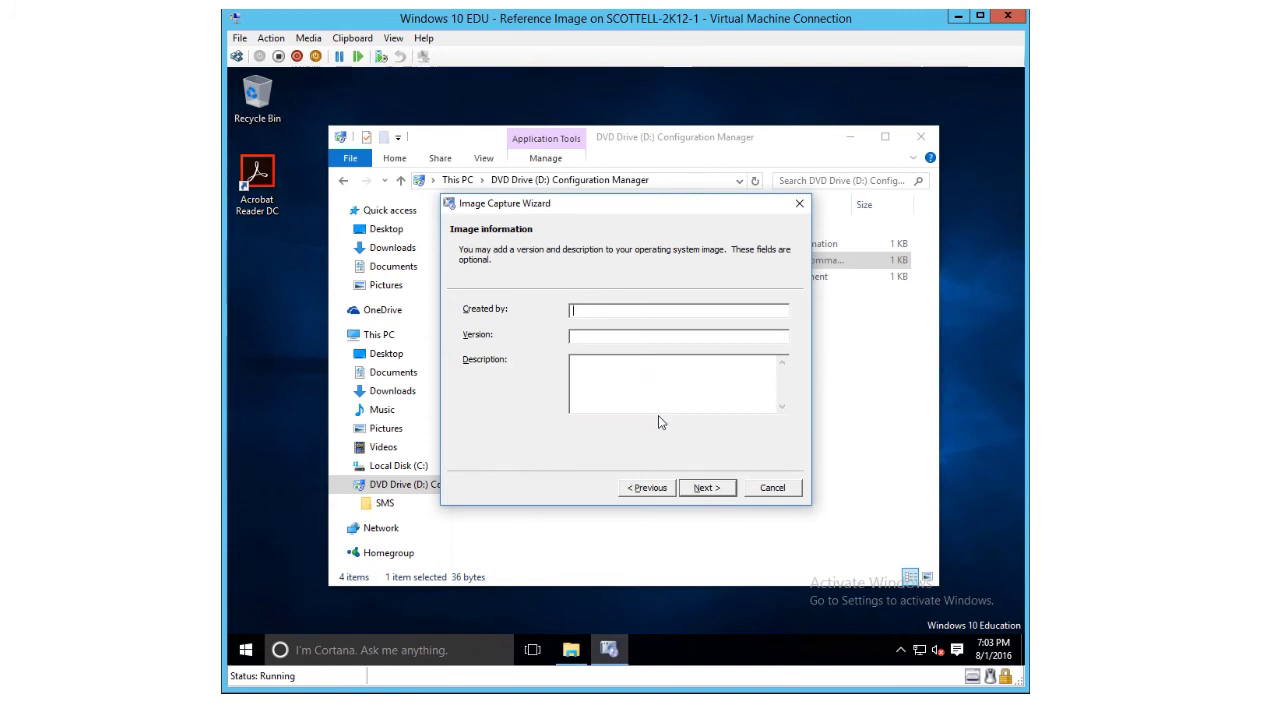
- Give the image version 1511 and description 'Custom Reference Image', then start the capture
type("1511")
type("Custo")
type("m Reference Im")
type("age")
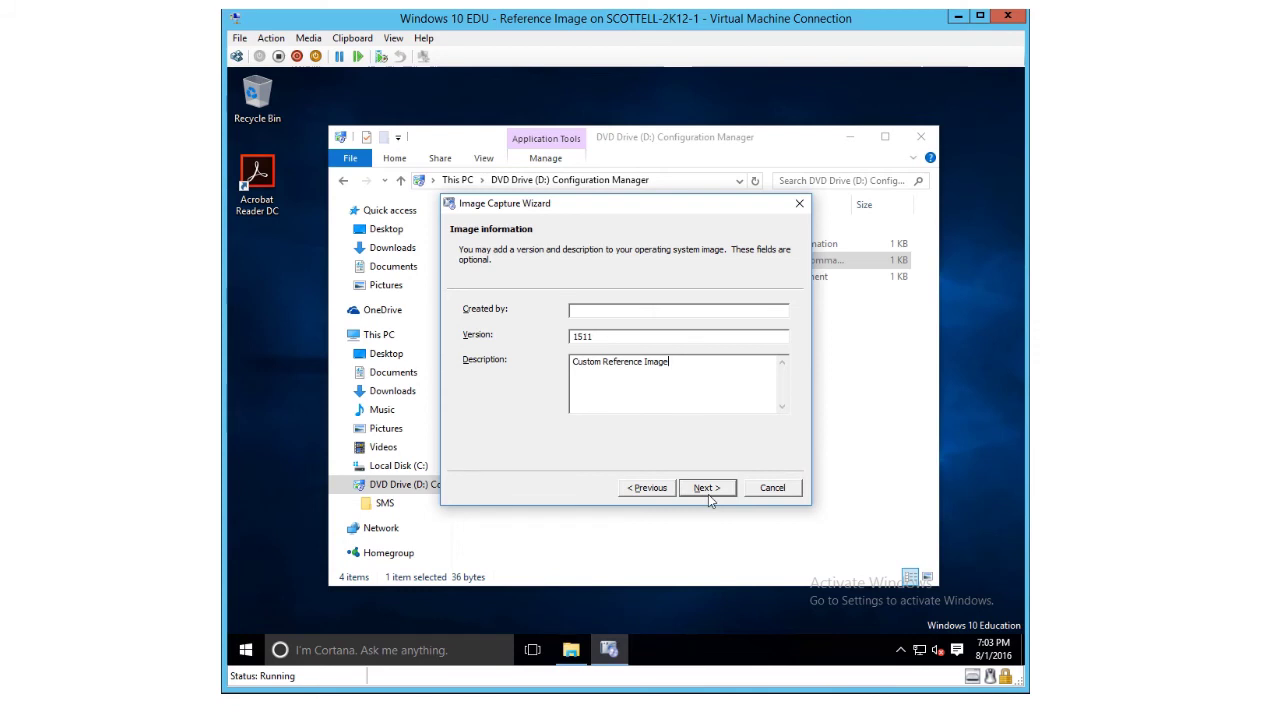
left_click(708, 494)
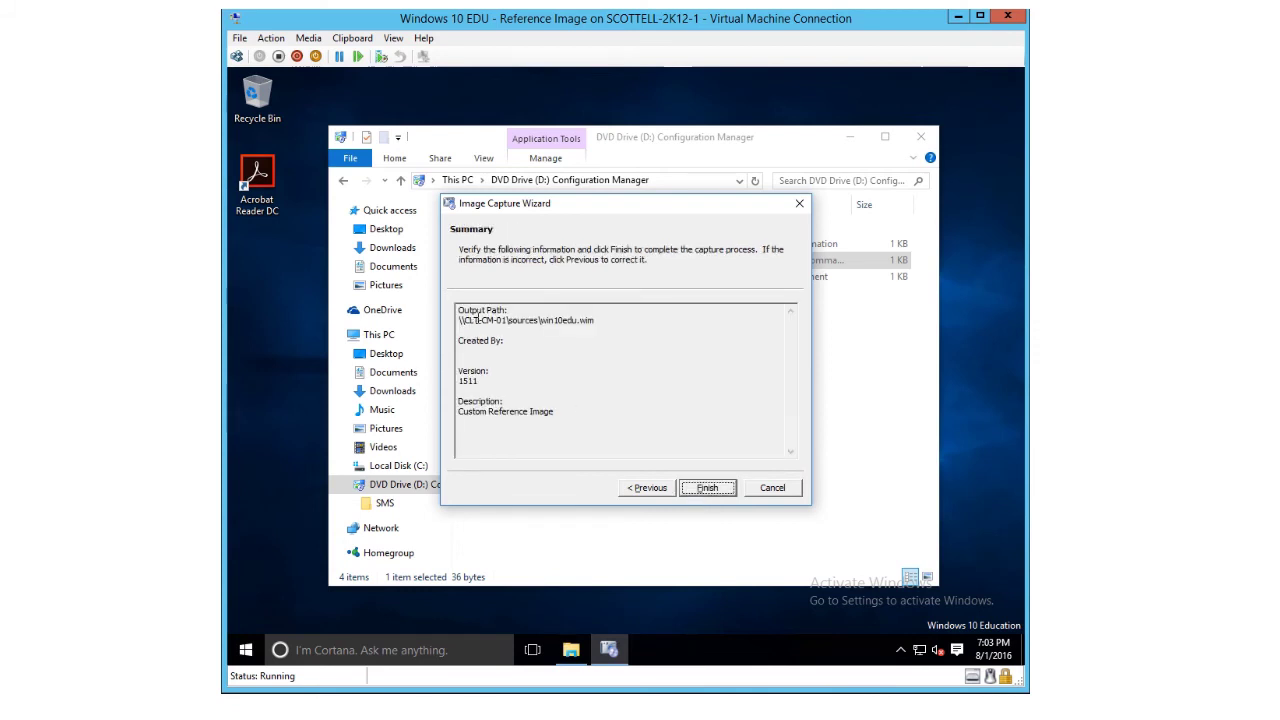
left_click(703, 489)
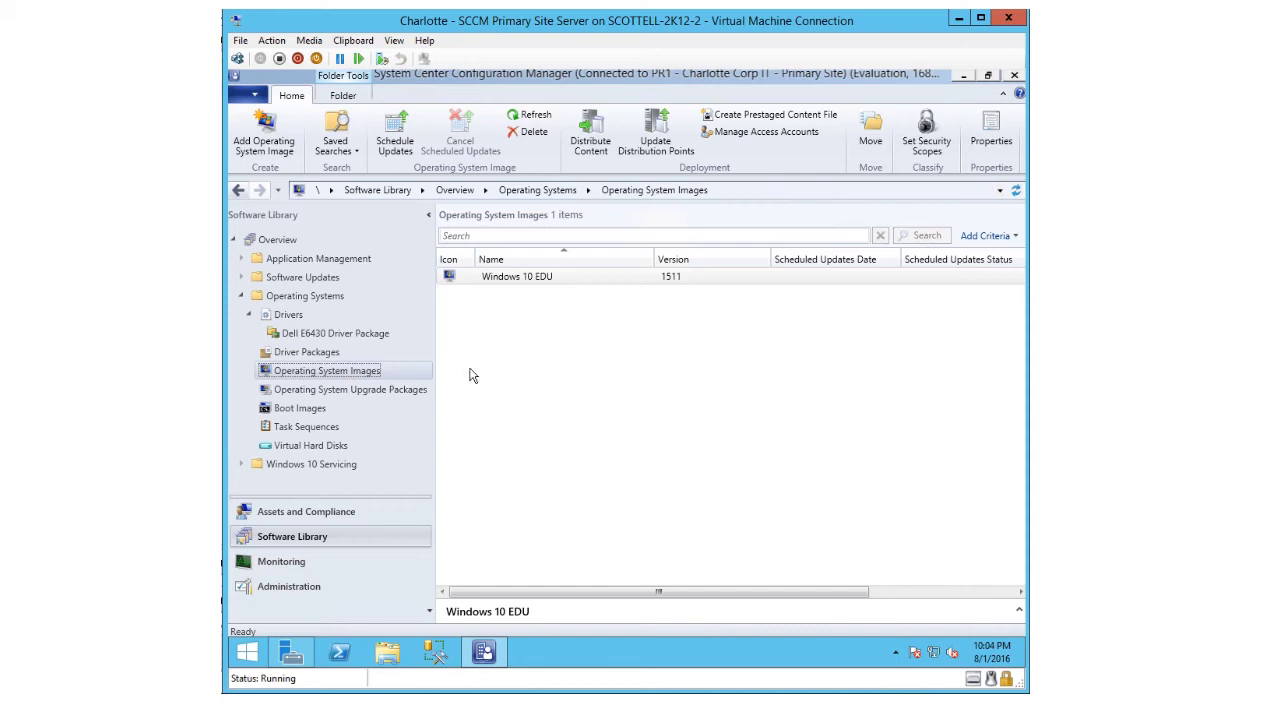
- Begin Add Operating System Image from the Operating System Images node, then cancel the wizard
right_click(318, 378)
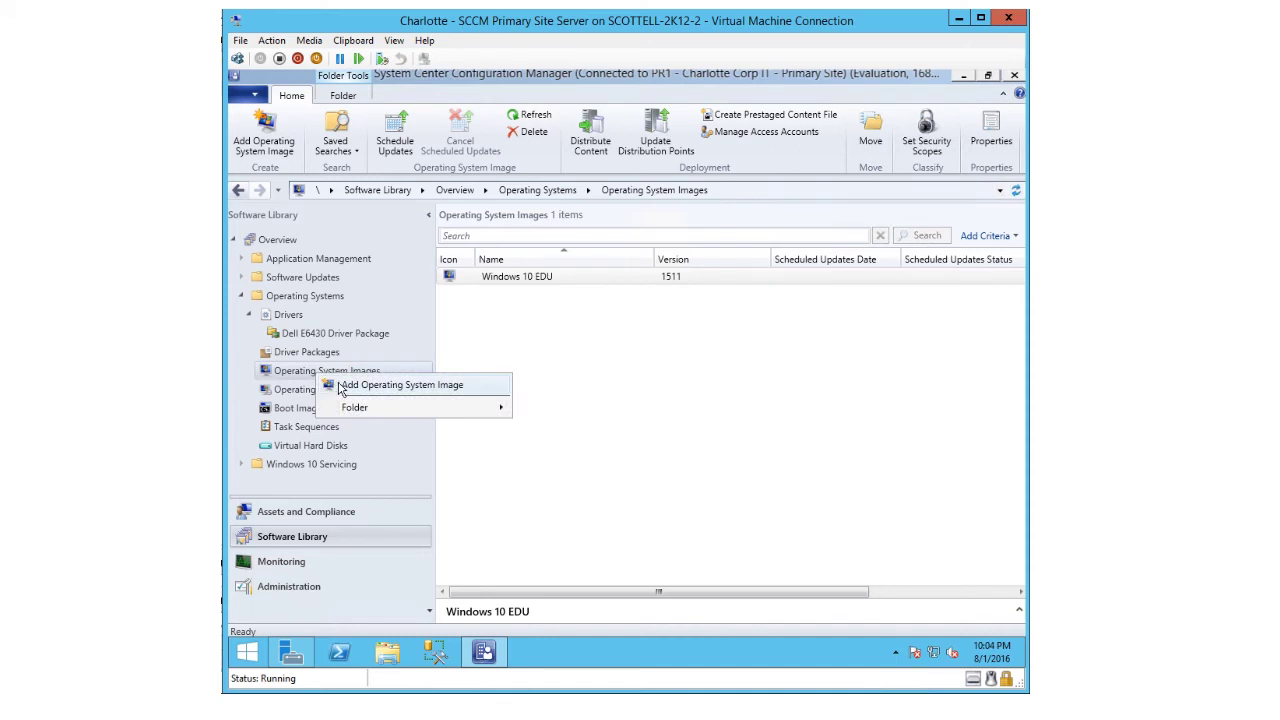
left_click(400, 385)
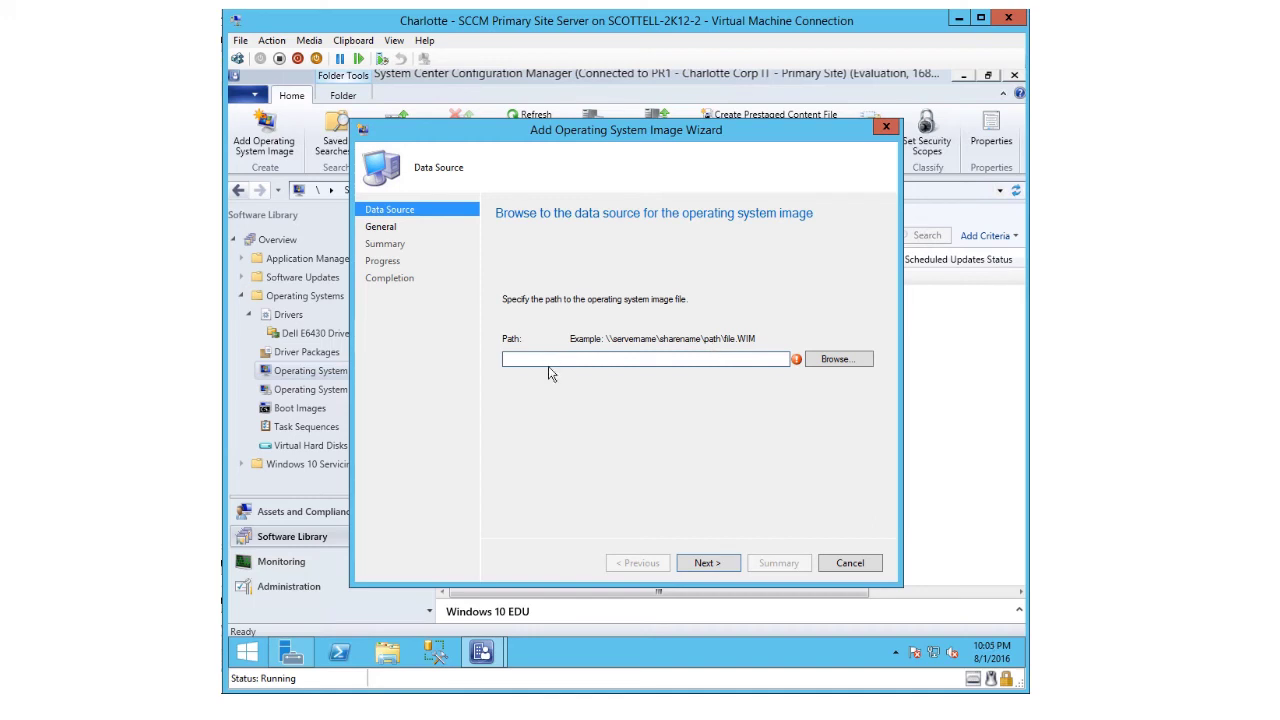
left_click(850, 565)
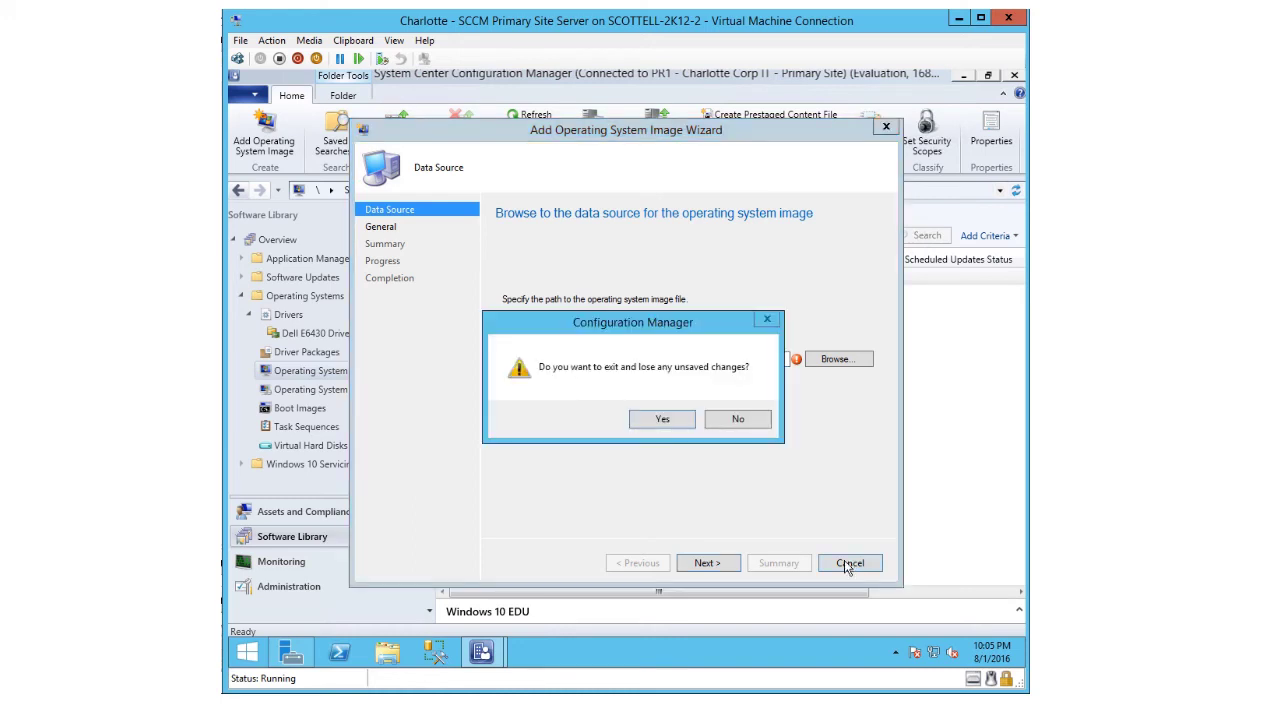
- Exit the unfinished wizard and open the Windows 10 EDU image's properties
left_click(656, 421)
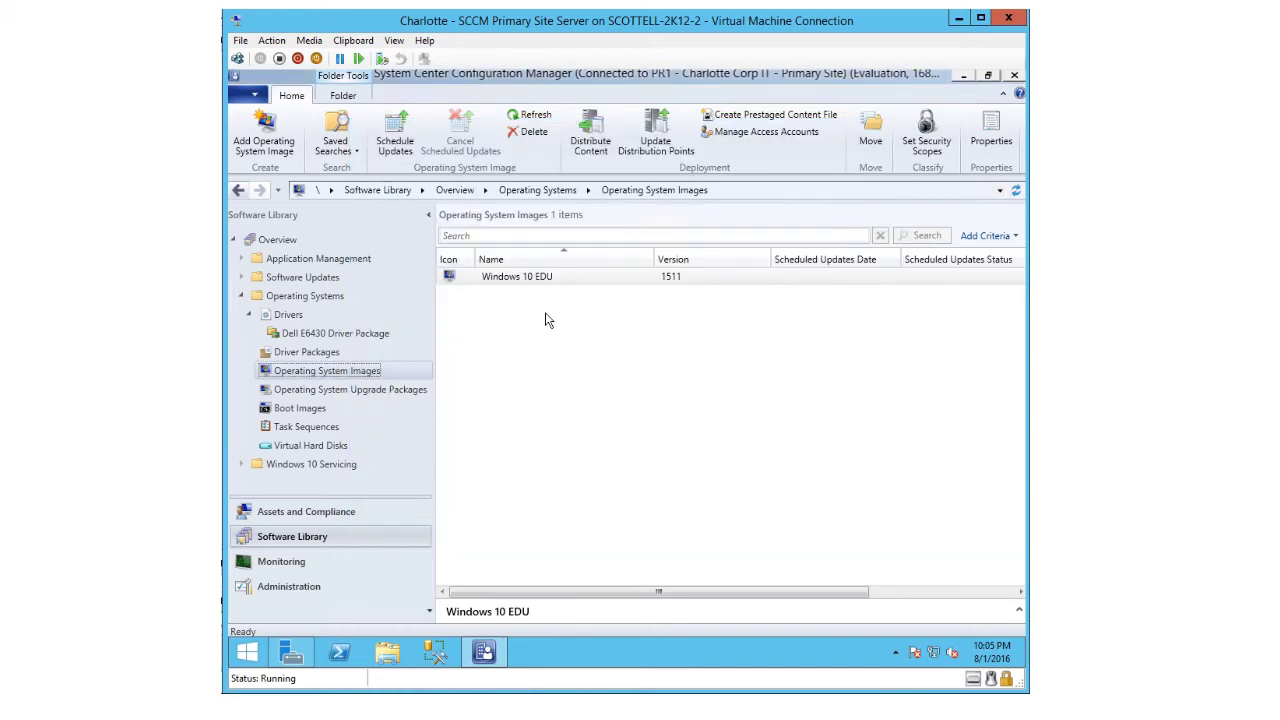
left_click(565, 283)
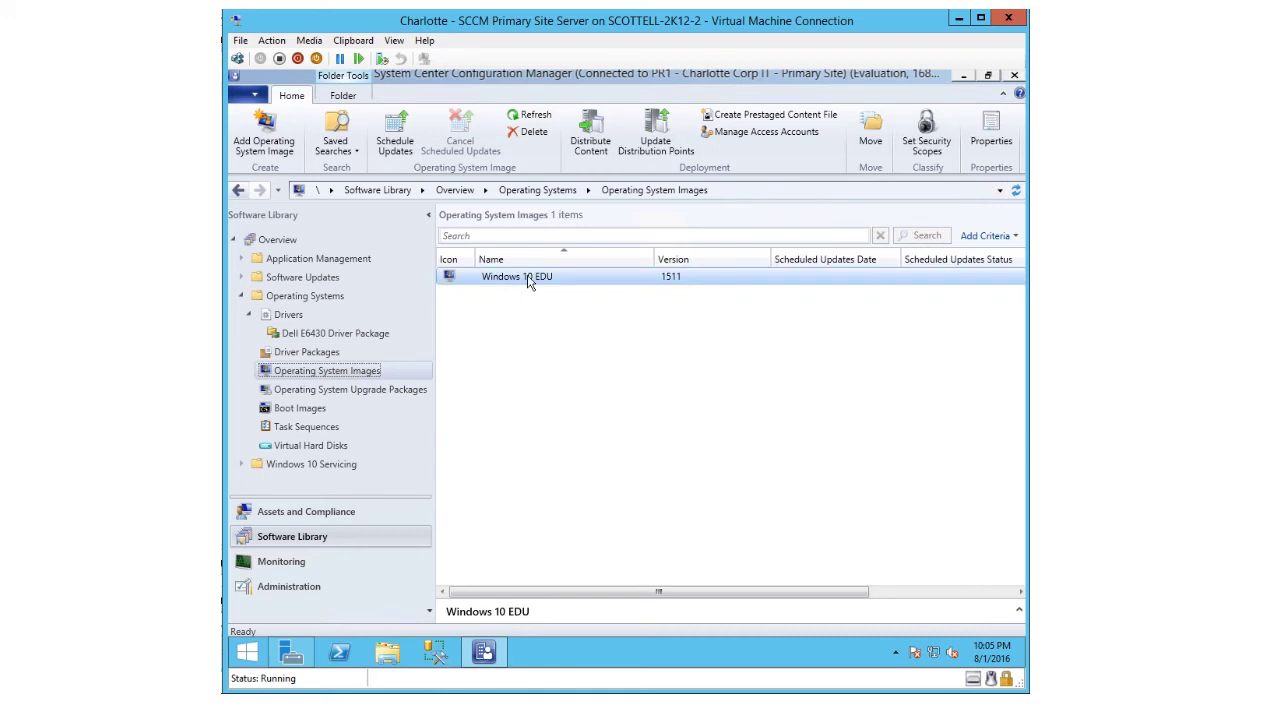
right_click(529, 282)
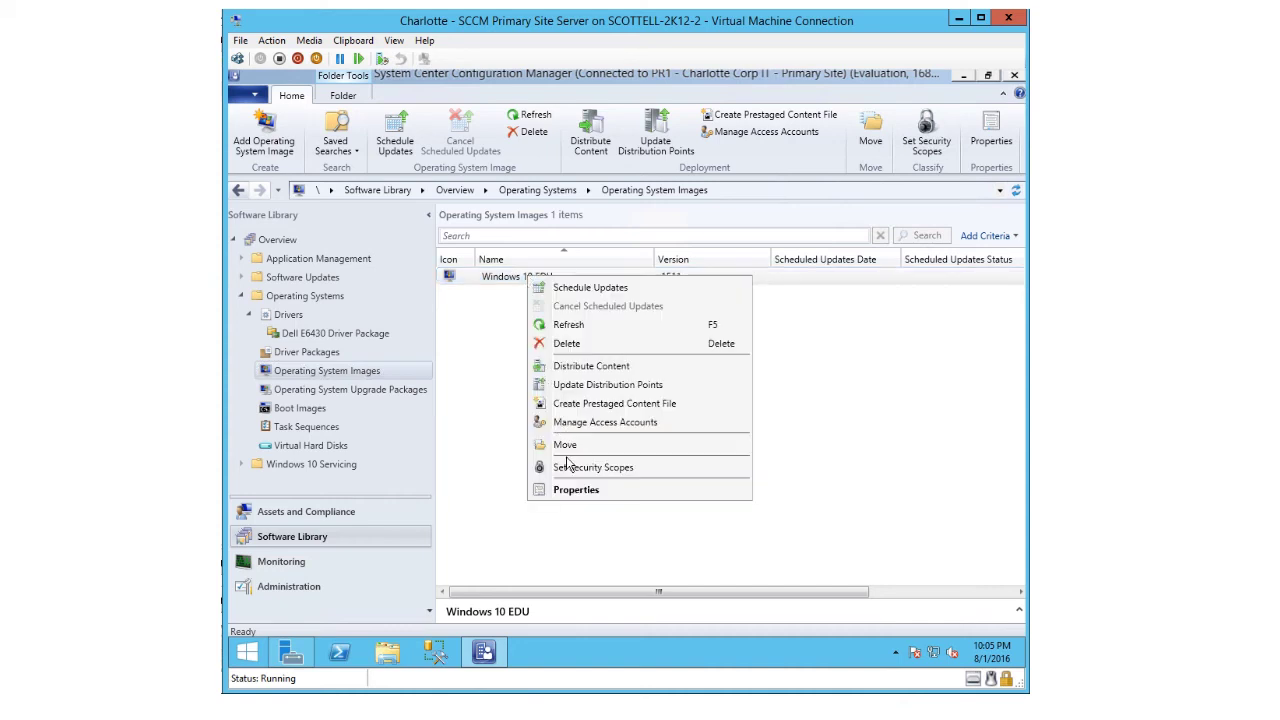
left_click(566, 493)
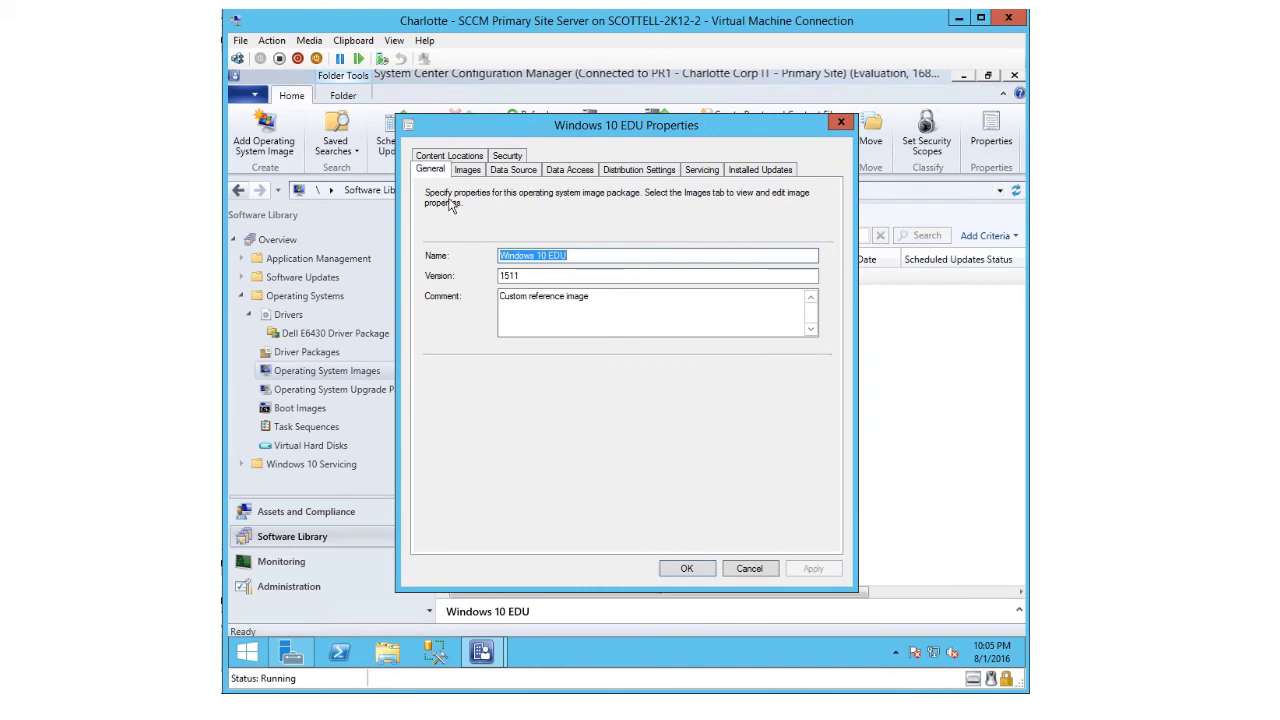
- Check image index 2 - 2 on the Images tab, then close without saving
left_click(473, 173)
left_click(477, 216)
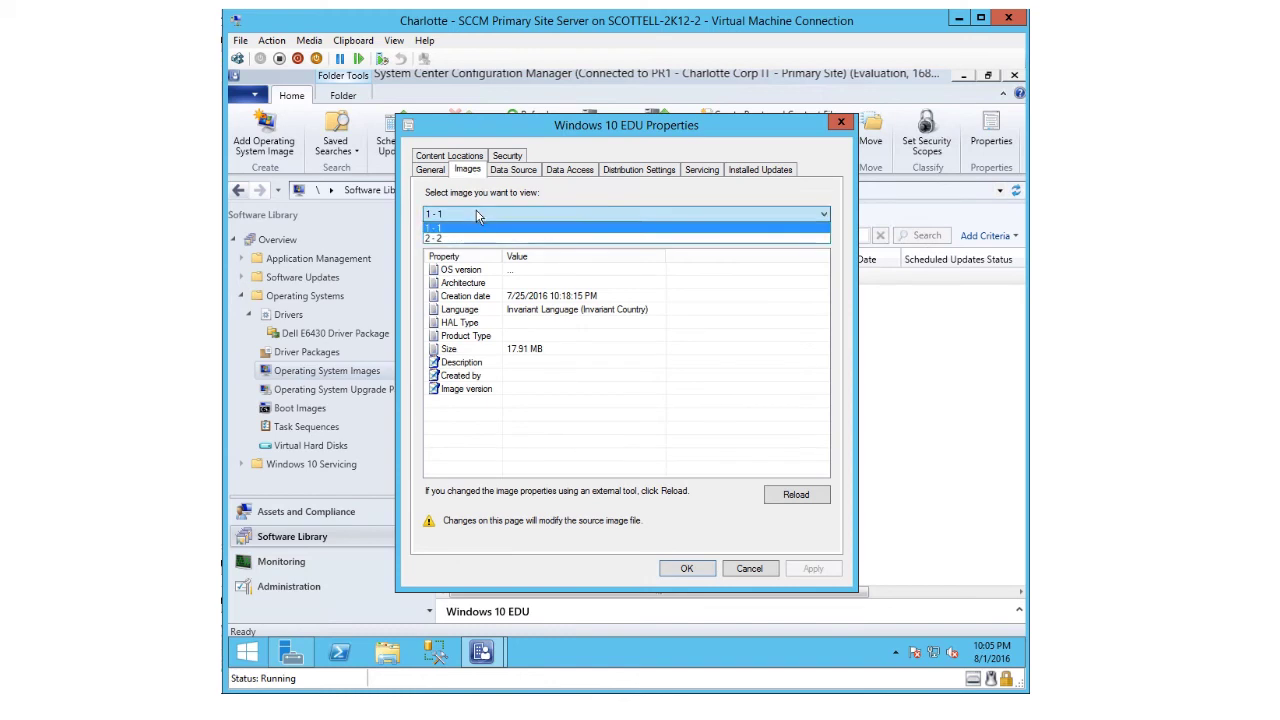
left_click(470, 240)
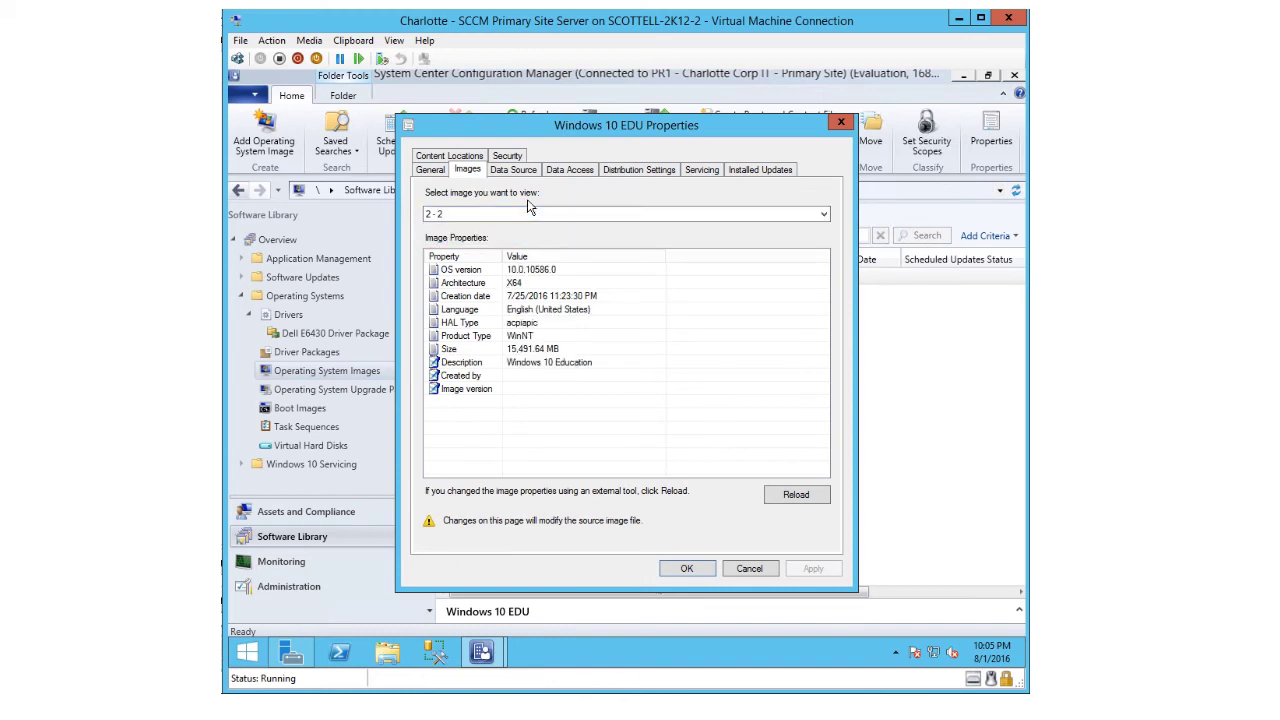
left_click(743, 571)
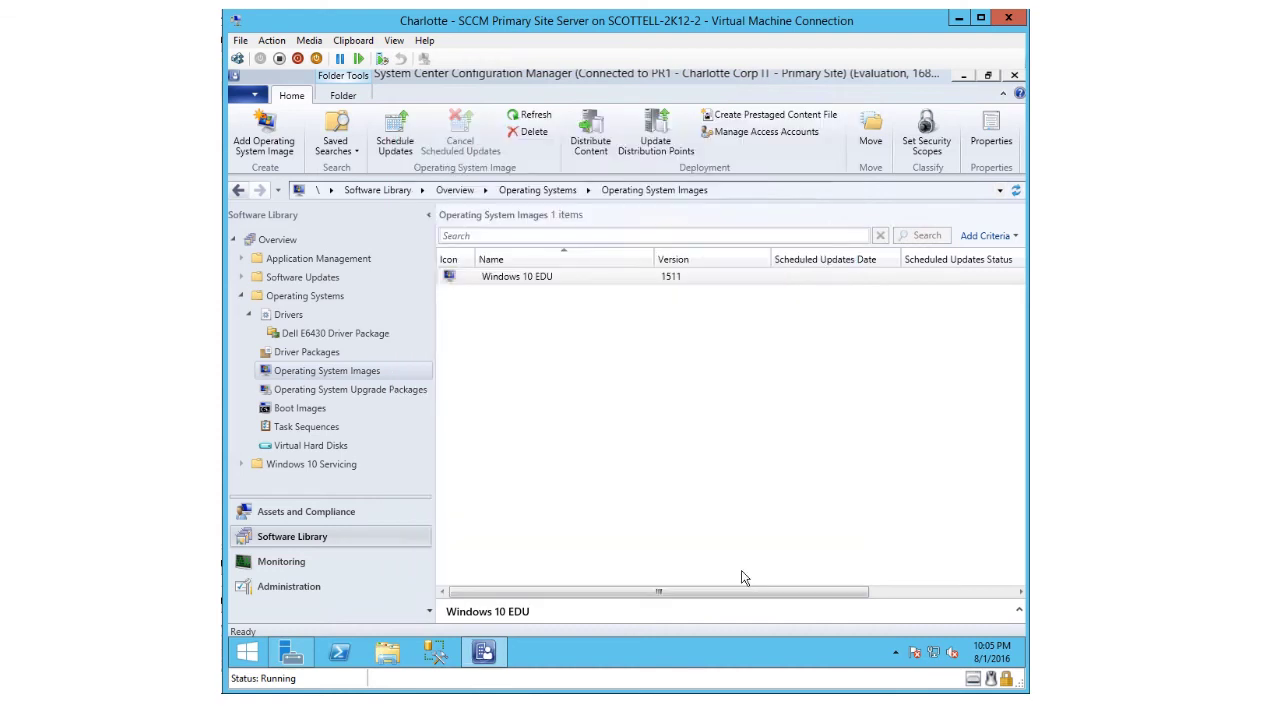
- Go to Task Sequences and bring up the actions for 1- Deploy Windows 10 EDU
right_click(510, 285)
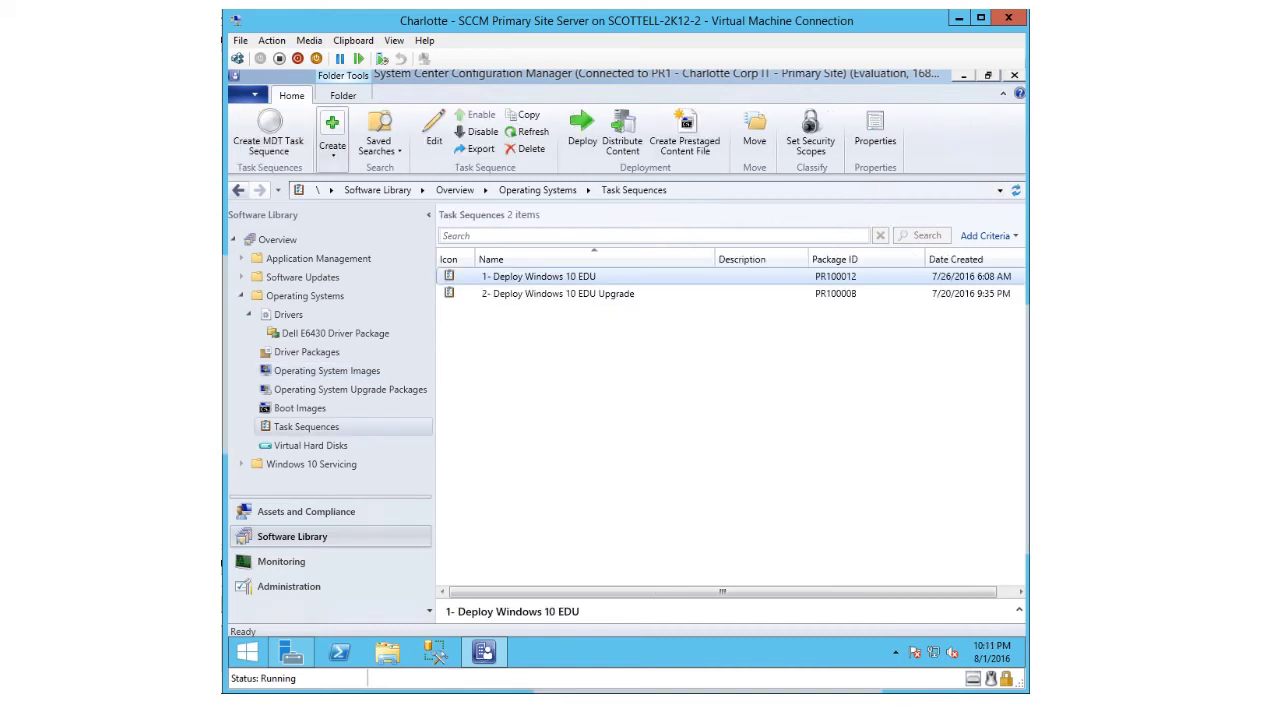
left_click(577, 280)
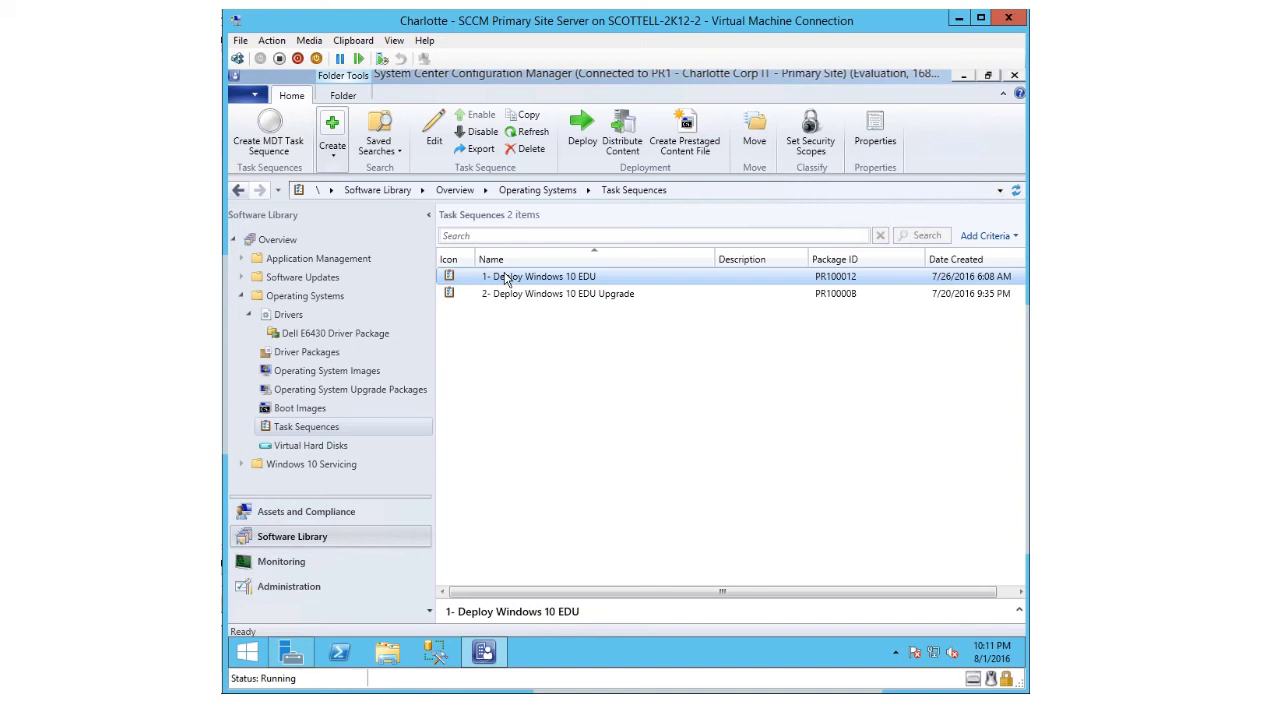
right_click(506, 279)
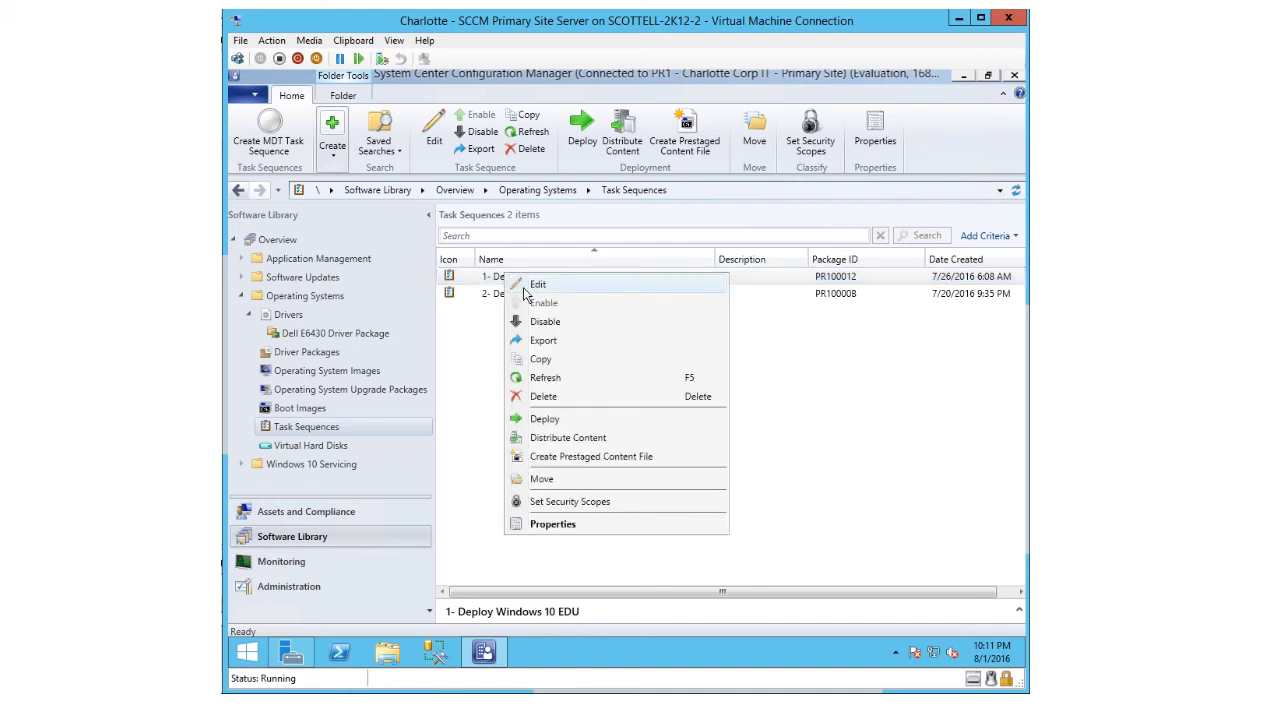
- Edit 1- Deploy Windows 10 EDU and review Restart in Windows PE, Partition Disk 0 - BIOS, and Apply Operating System
left_click(524, 288)
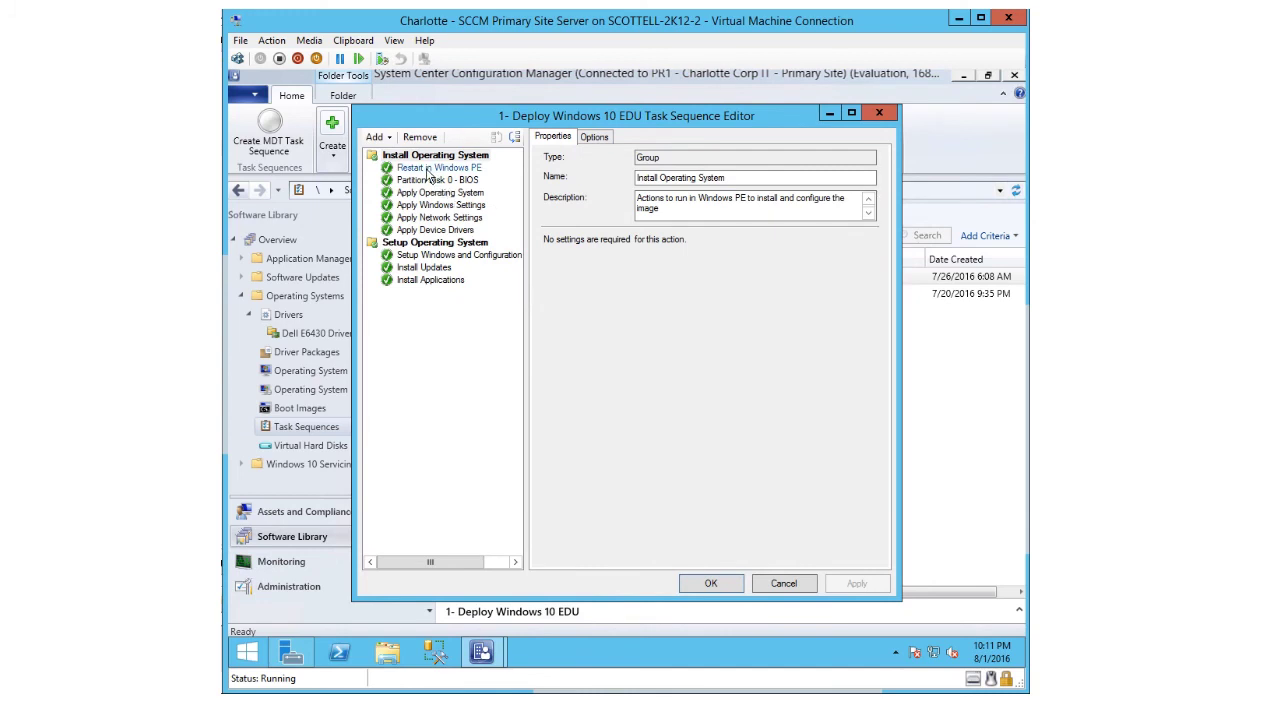
left_click(428, 170)
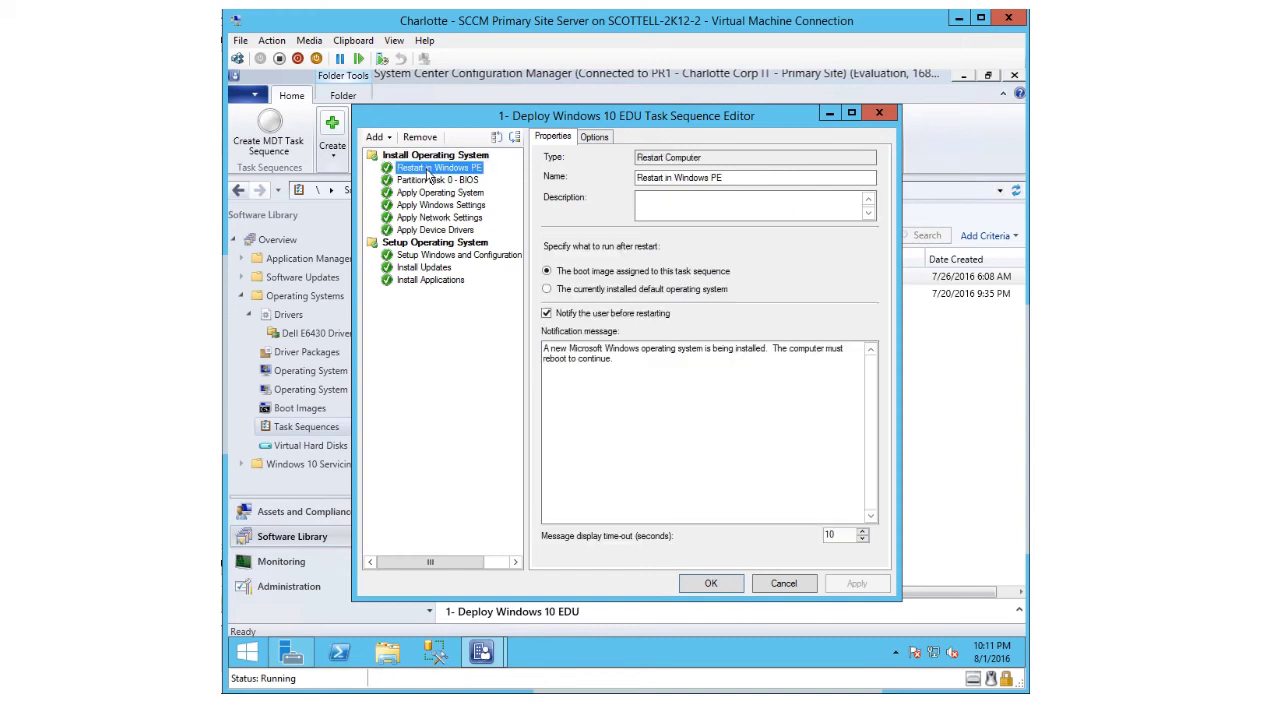
left_click(428, 181)
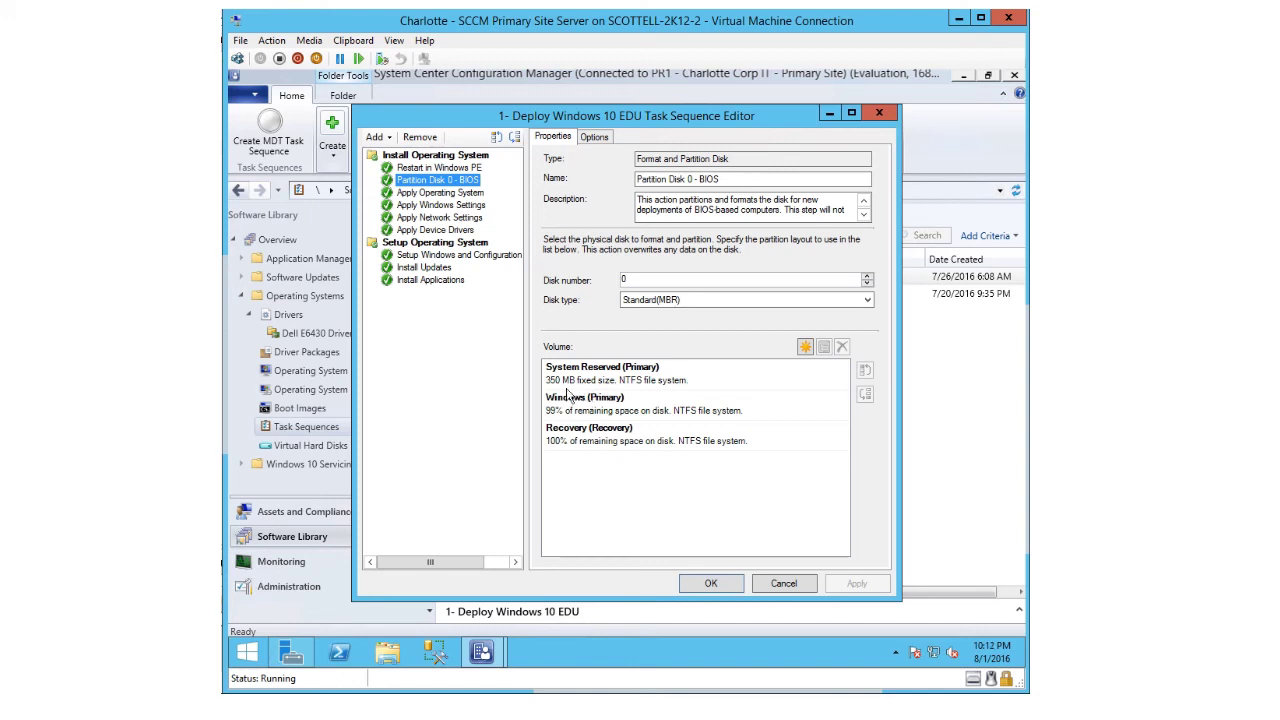
left_click(410, 193)
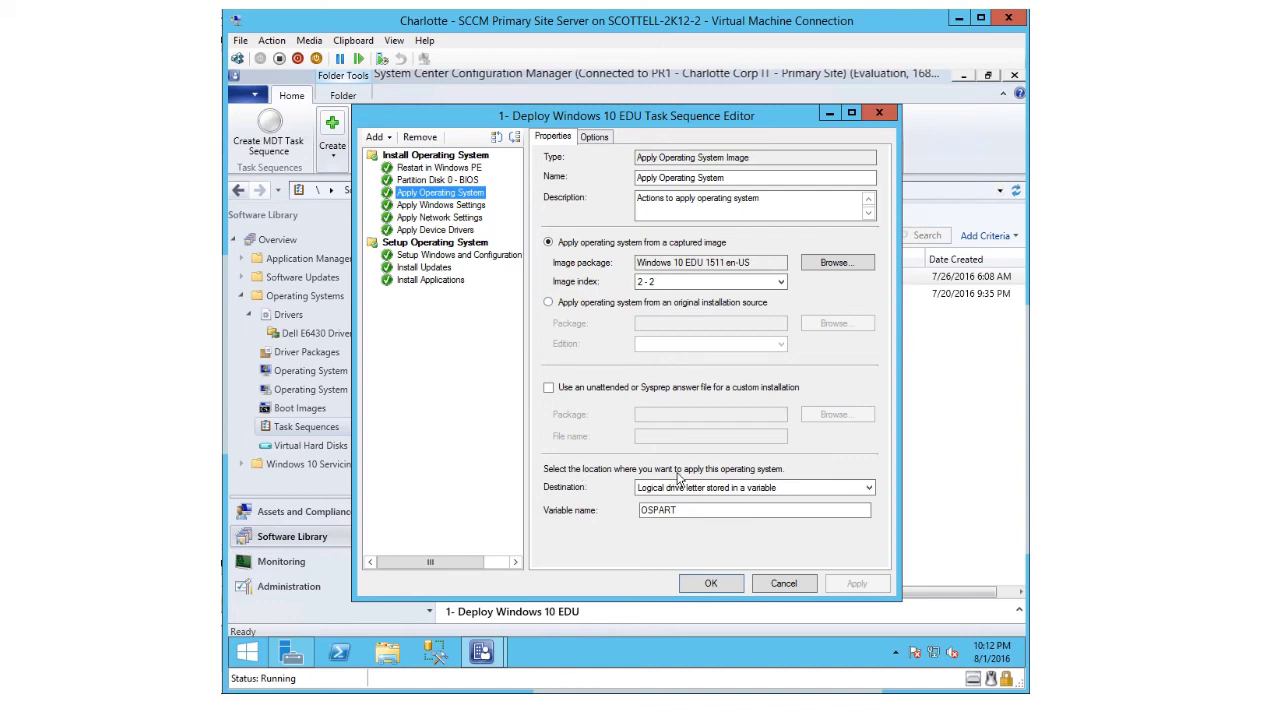
- Review the Apply Windows Settings through Install Applications steps, then close the Task Sequence Editor
left_click(428, 206)
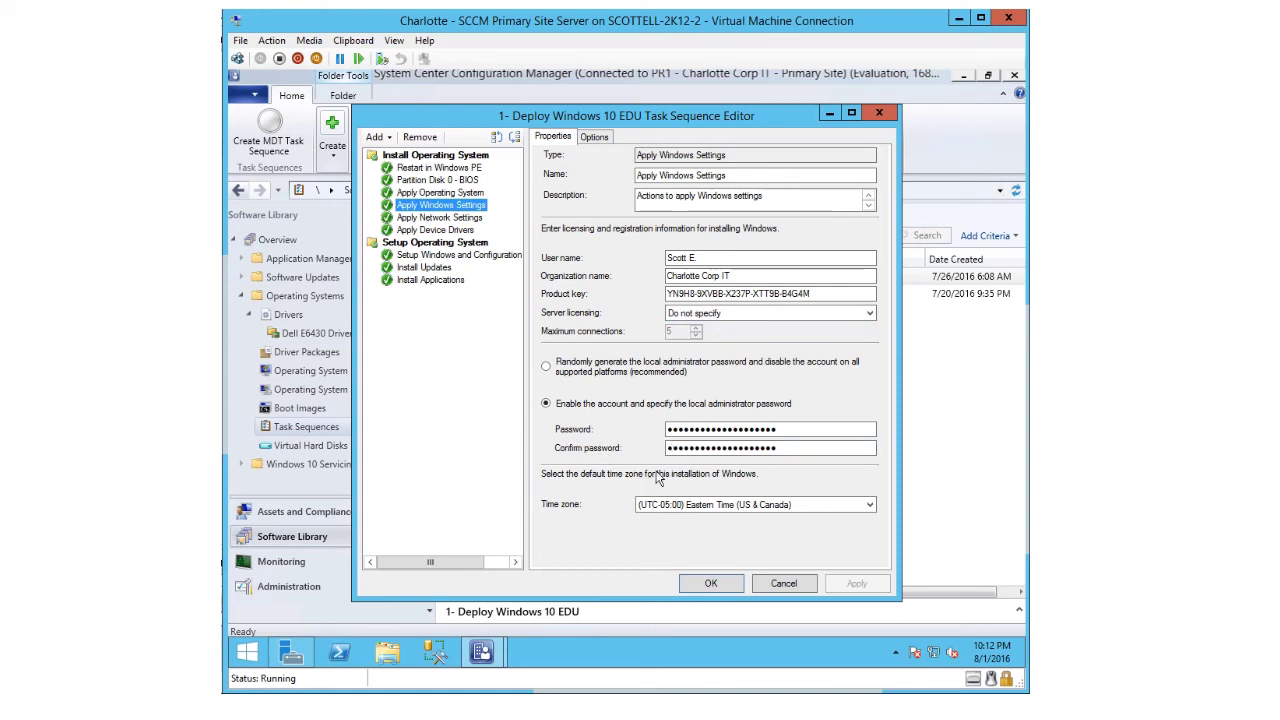
left_click(430, 219)
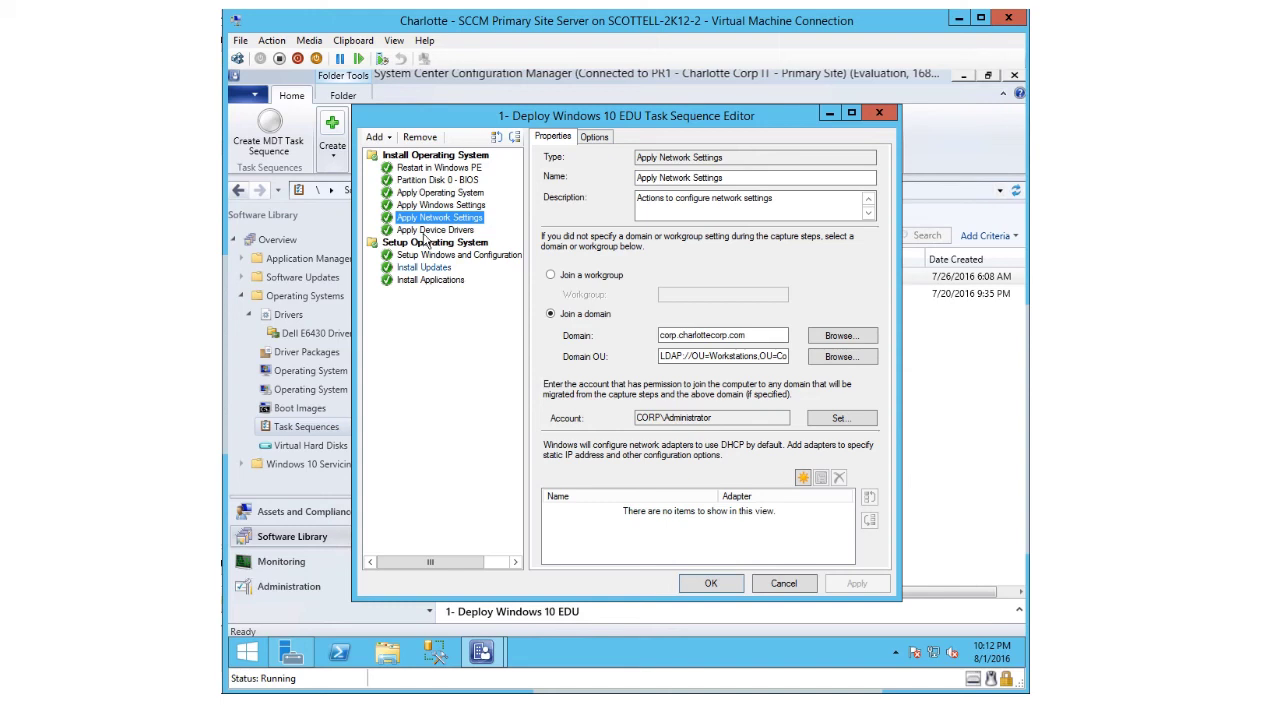
left_click(430, 232)
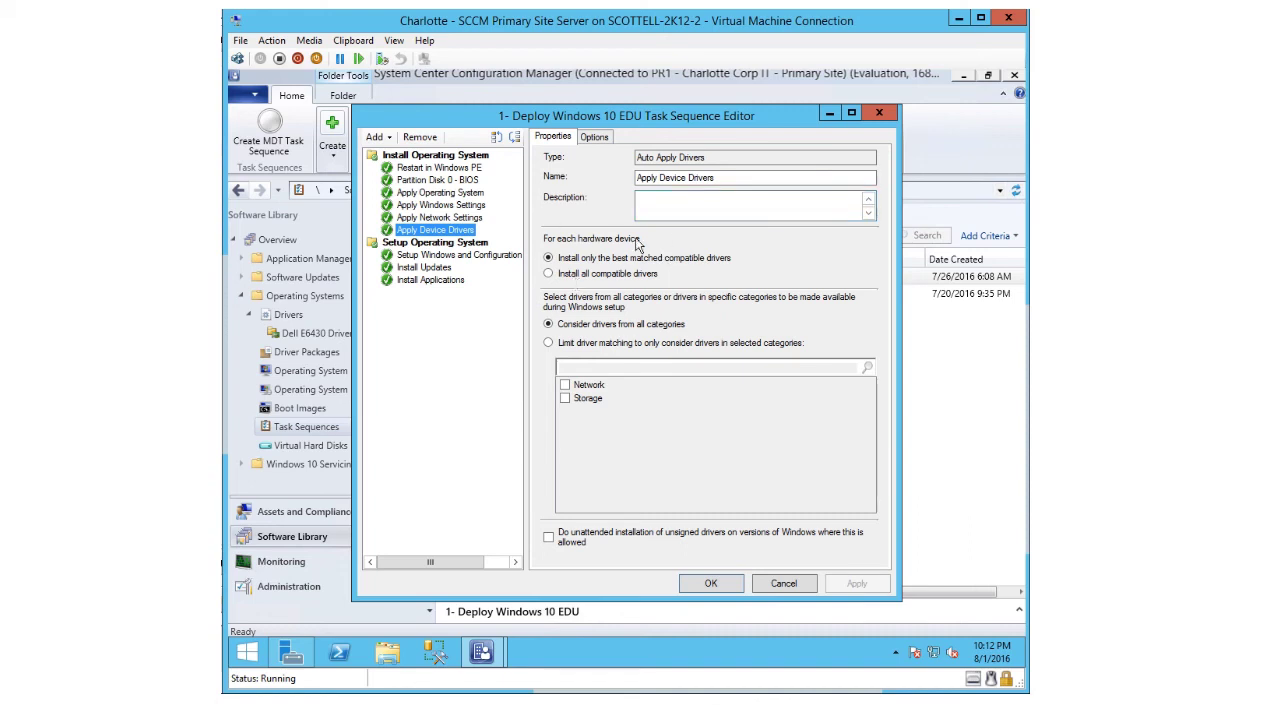
left_click(427, 260)
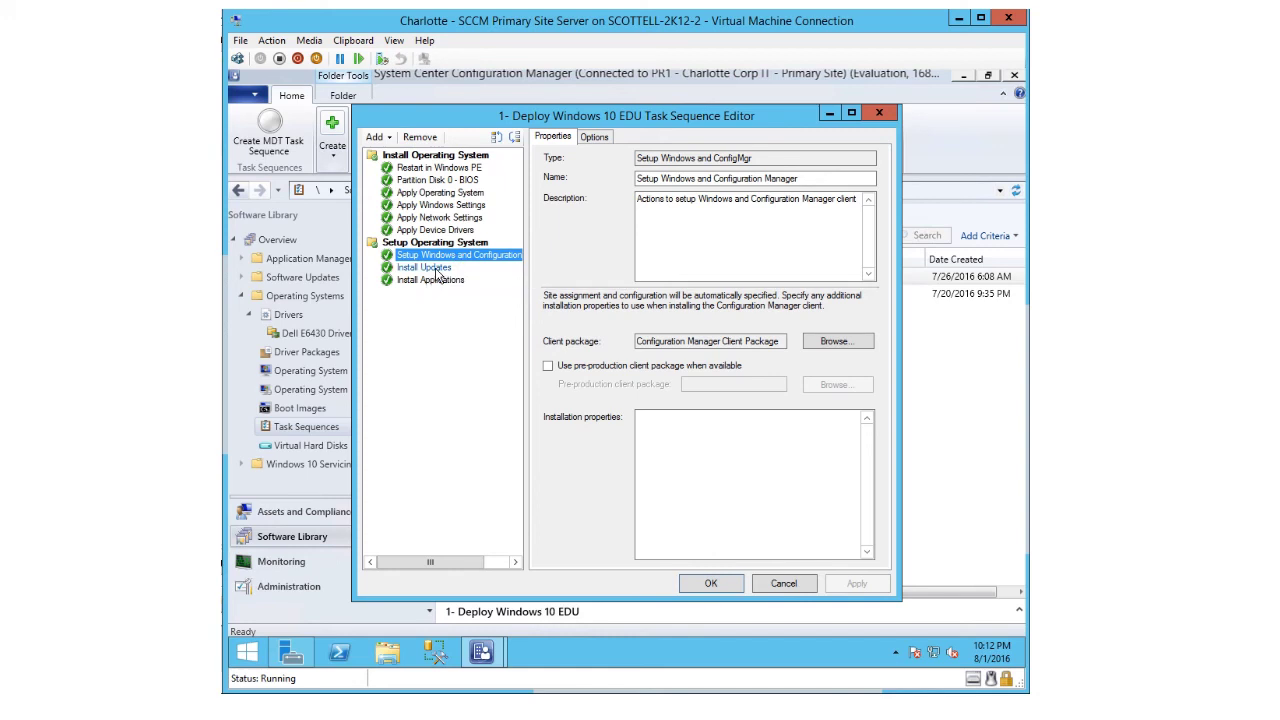
left_click(436, 268)
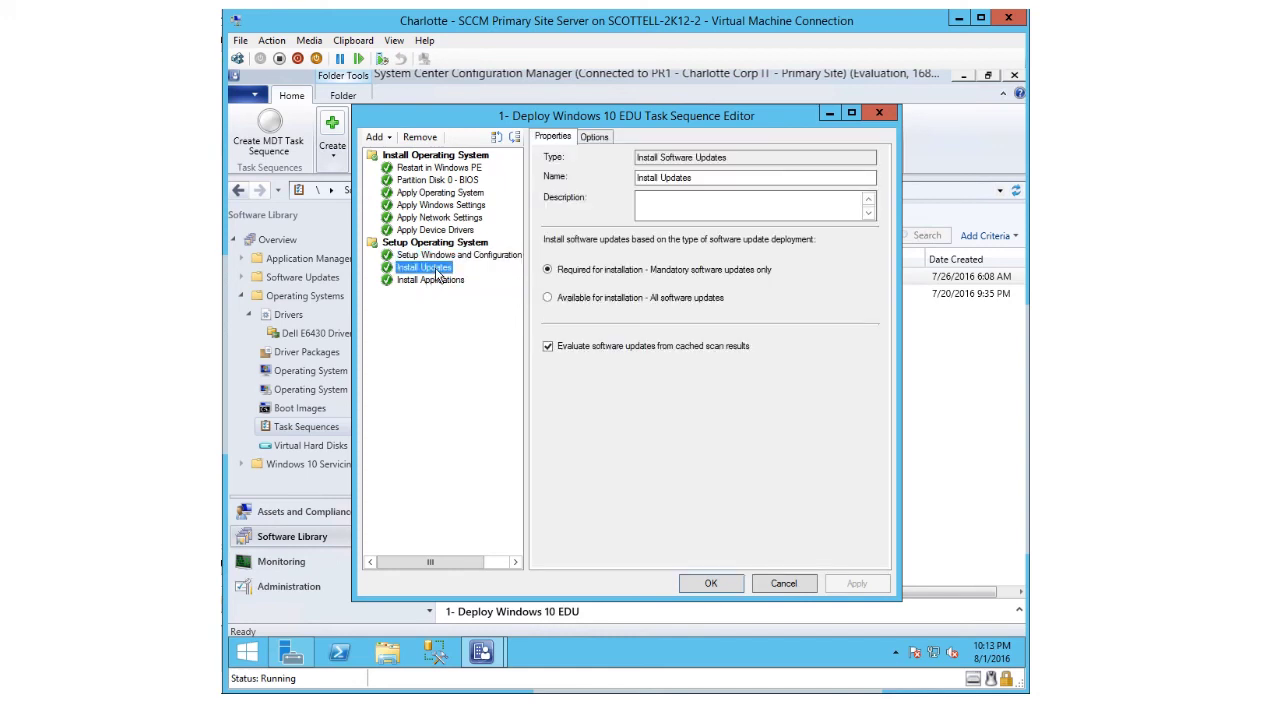
left_click(437, 282)
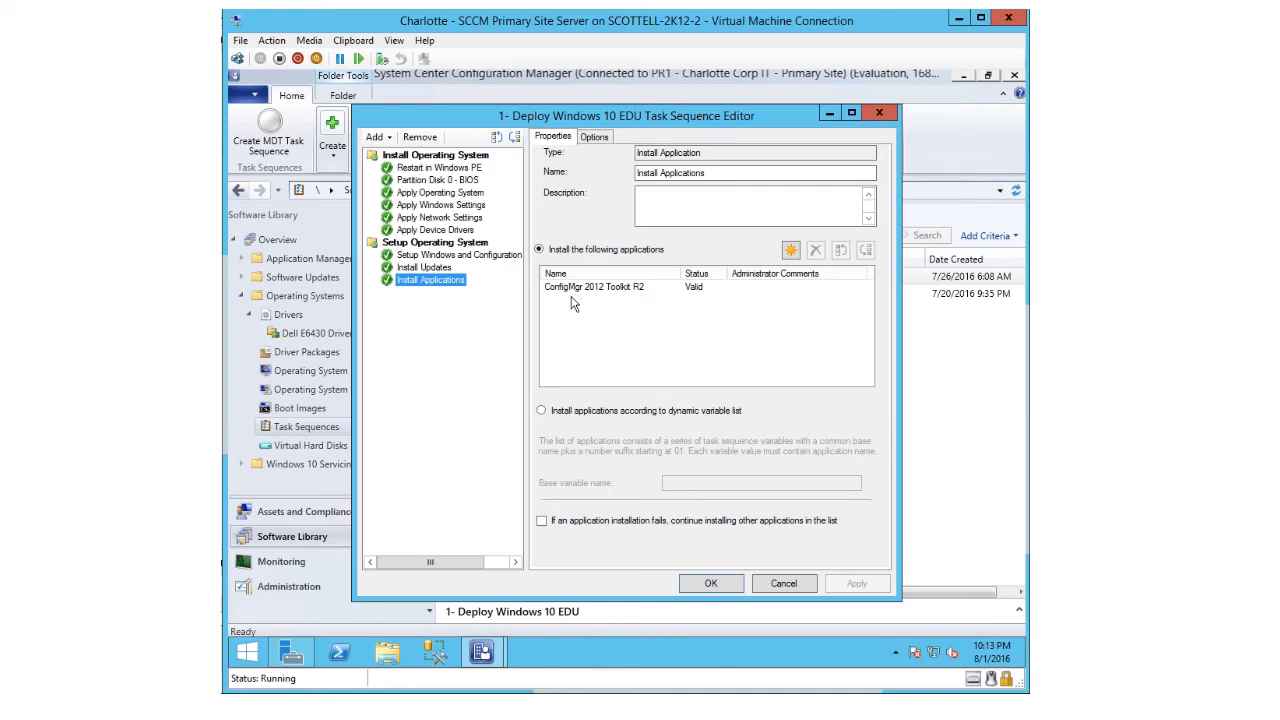
left_click(710, 583)
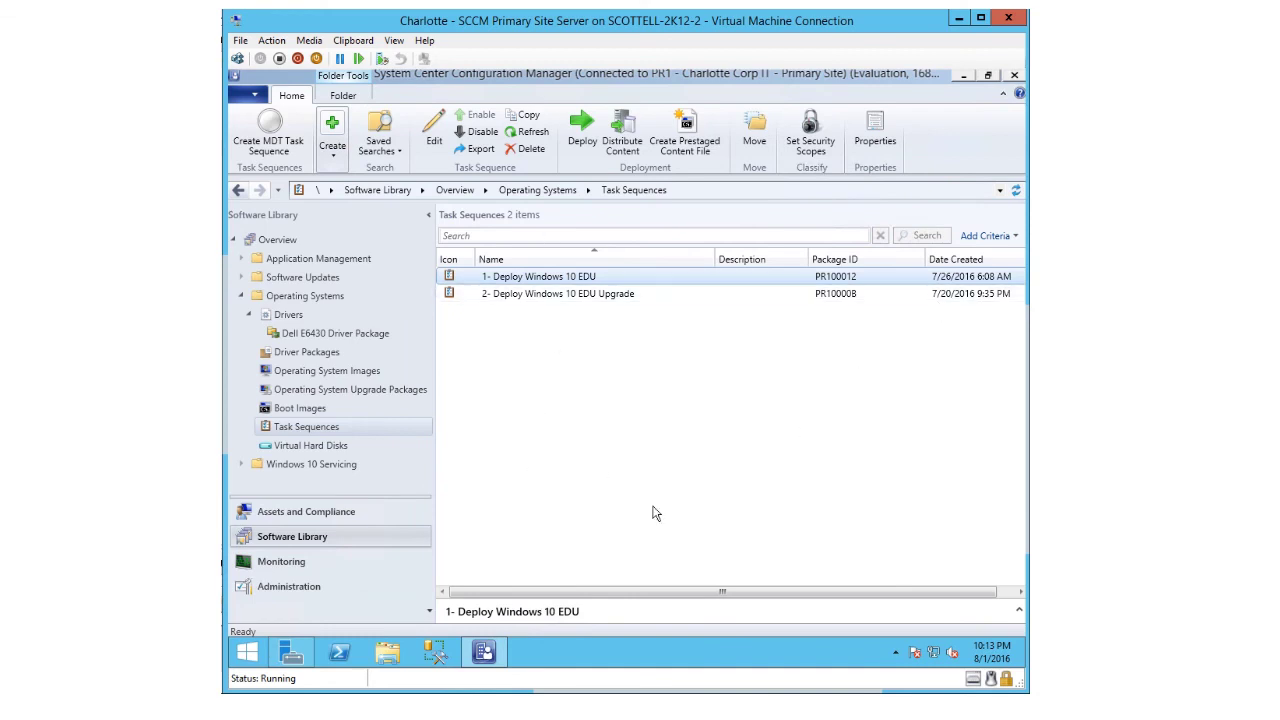
- Check the Deployments tab shows 1- Deploy Windows 10 EDU available to All Unknown Computers
left_click(556, 277)
left_click_drag(716, 598, 722, 430)
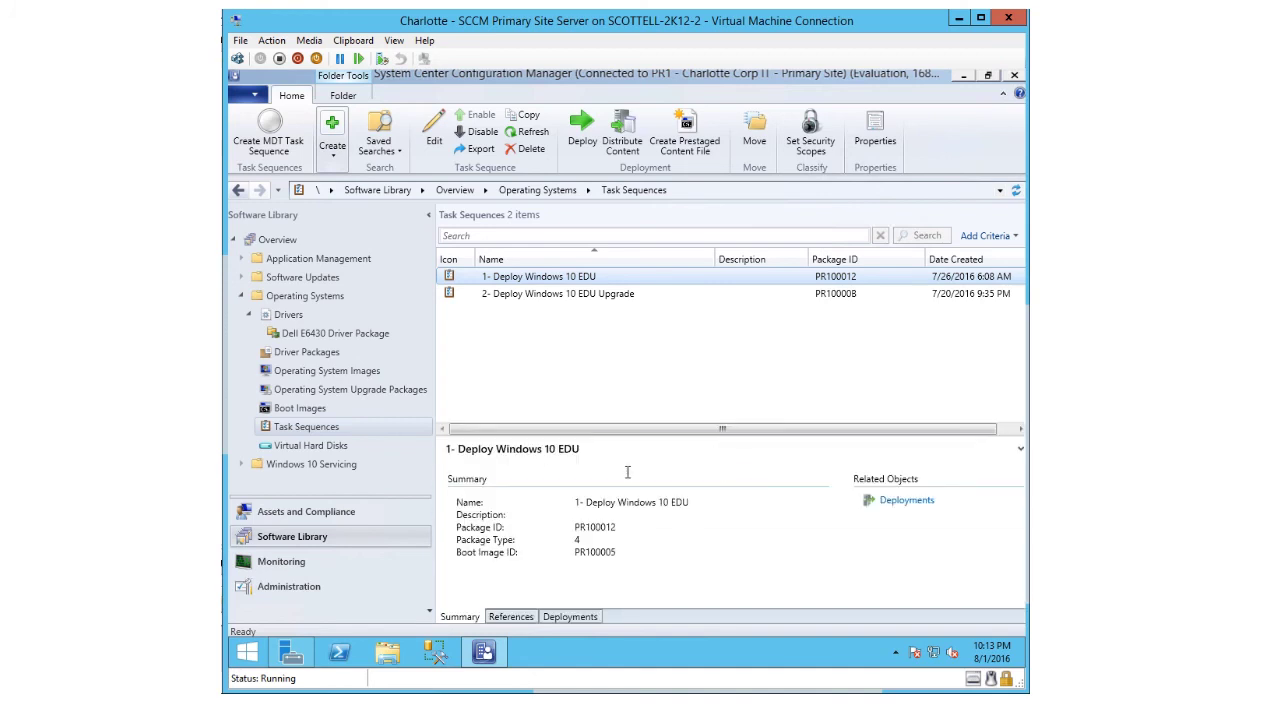
left_click(557, 618)
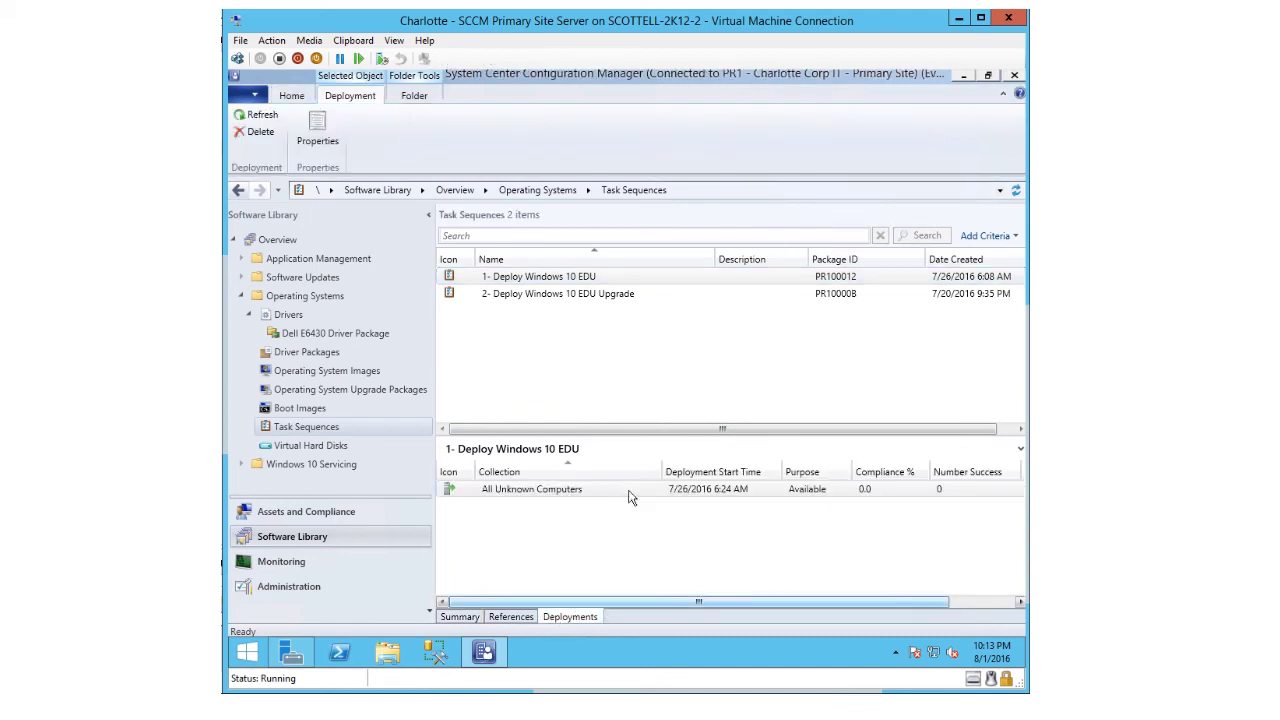
left_click(700, 494)
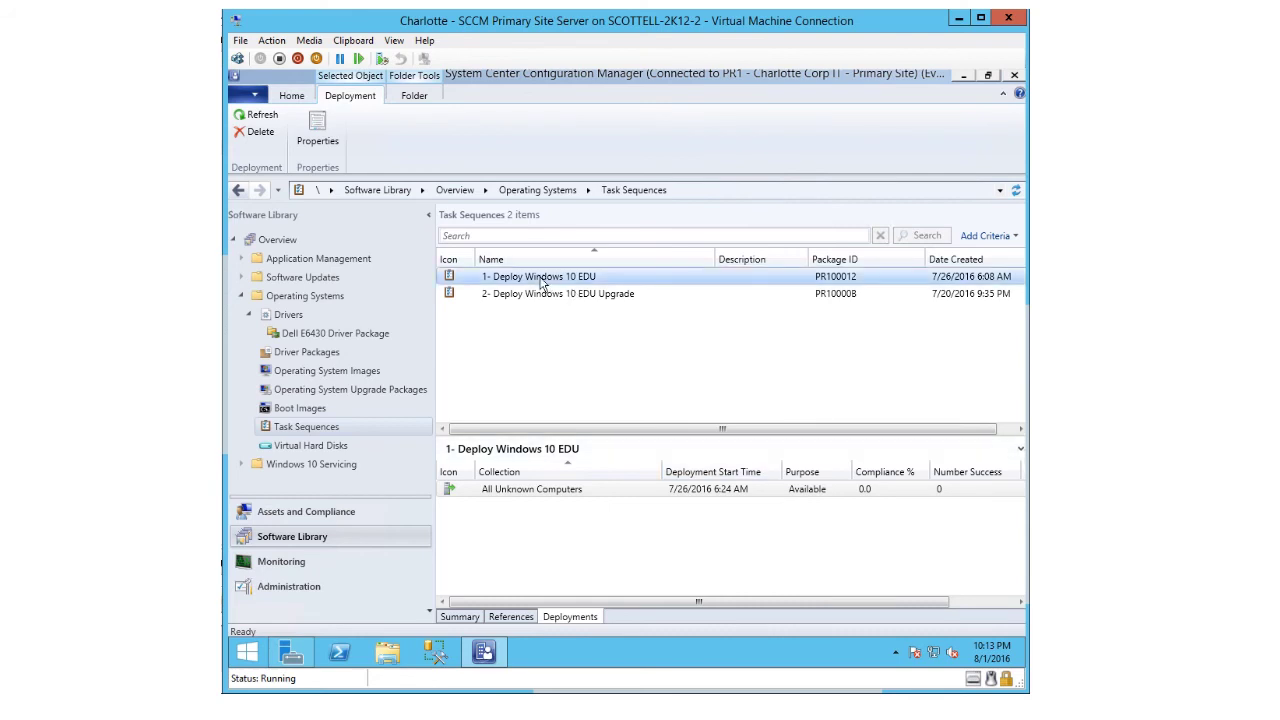
right_click(541, 283)
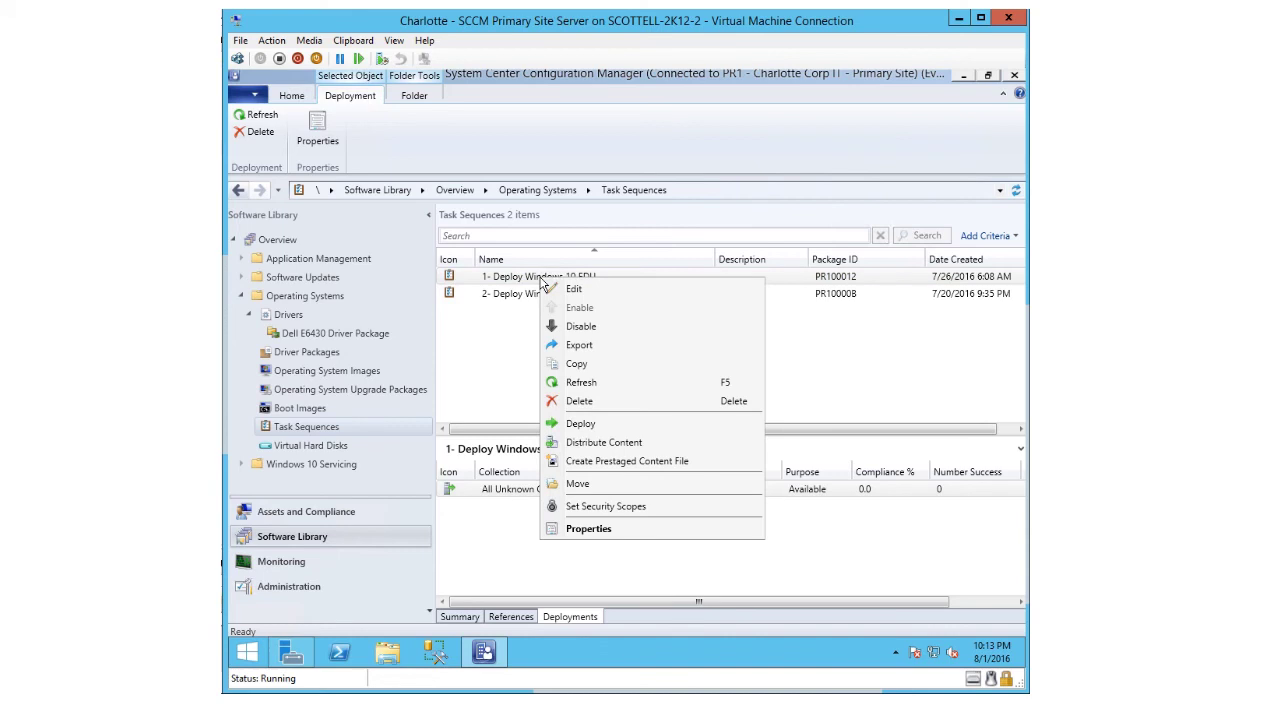
- Deploy the task sequence to the All Unknown Computers collection, continuing to Deployment Settings
left_click(578, 424)
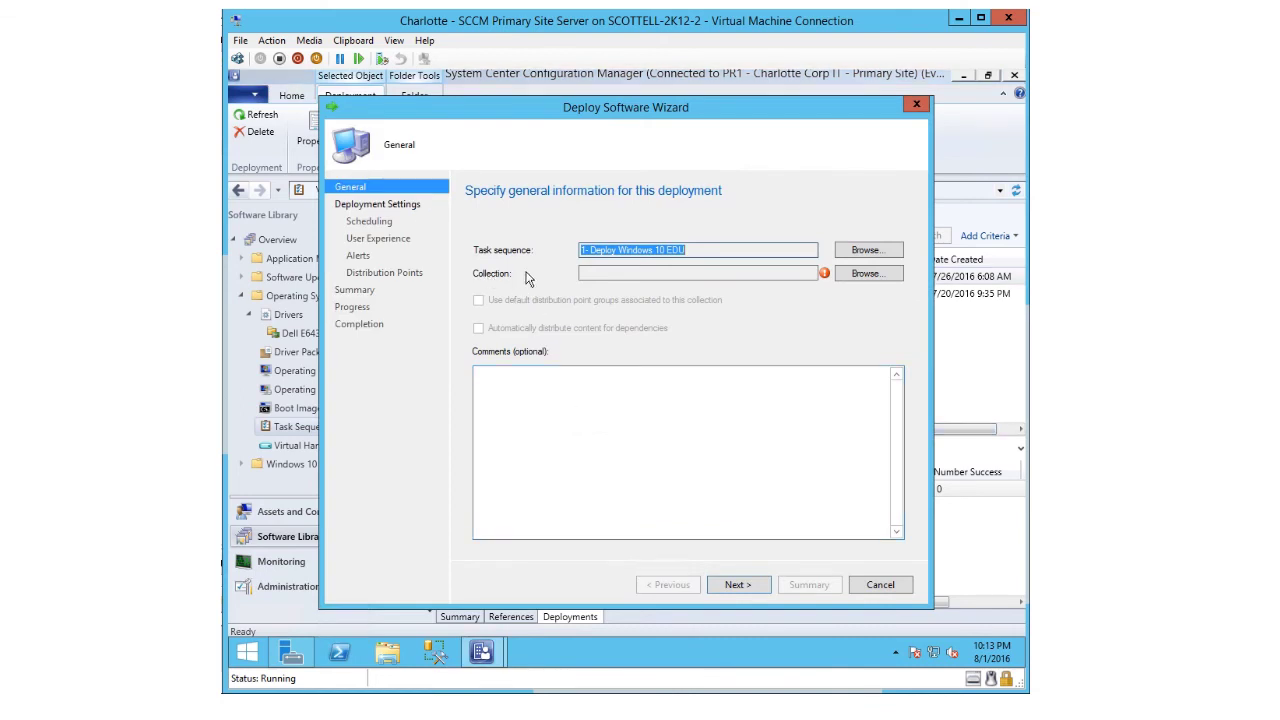
left_click(848, 276)
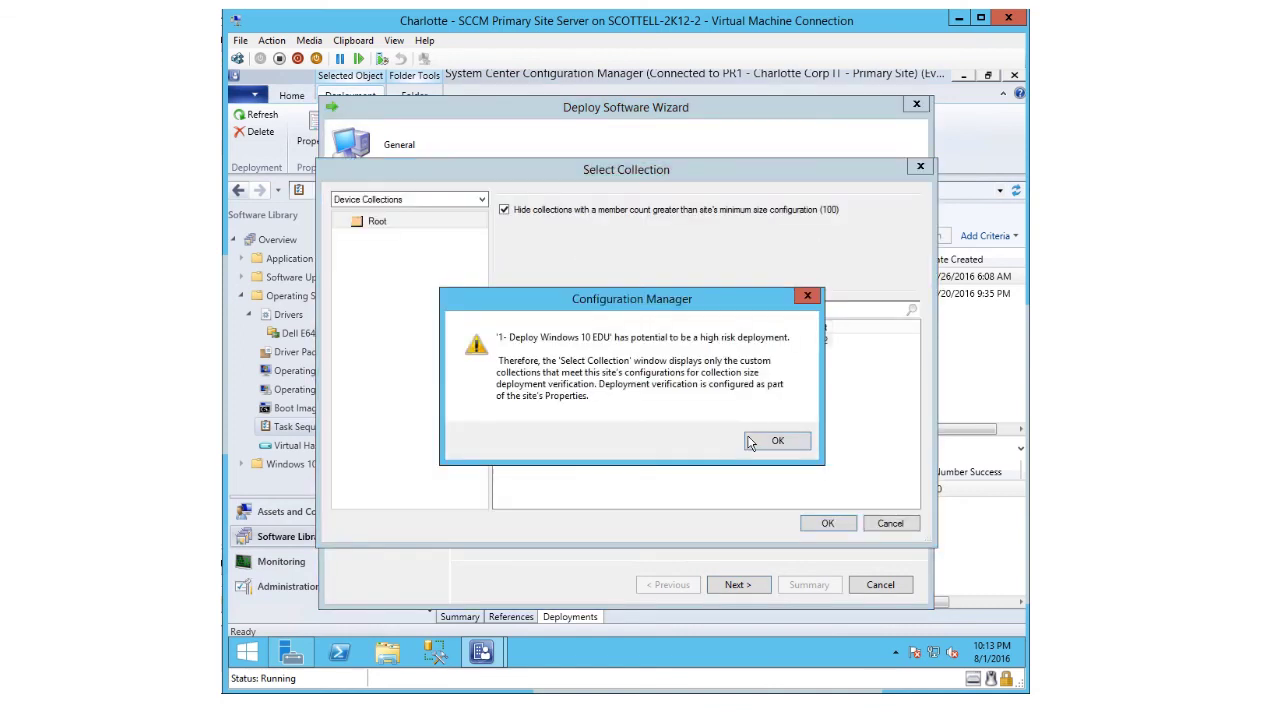
left_click(775, 441)
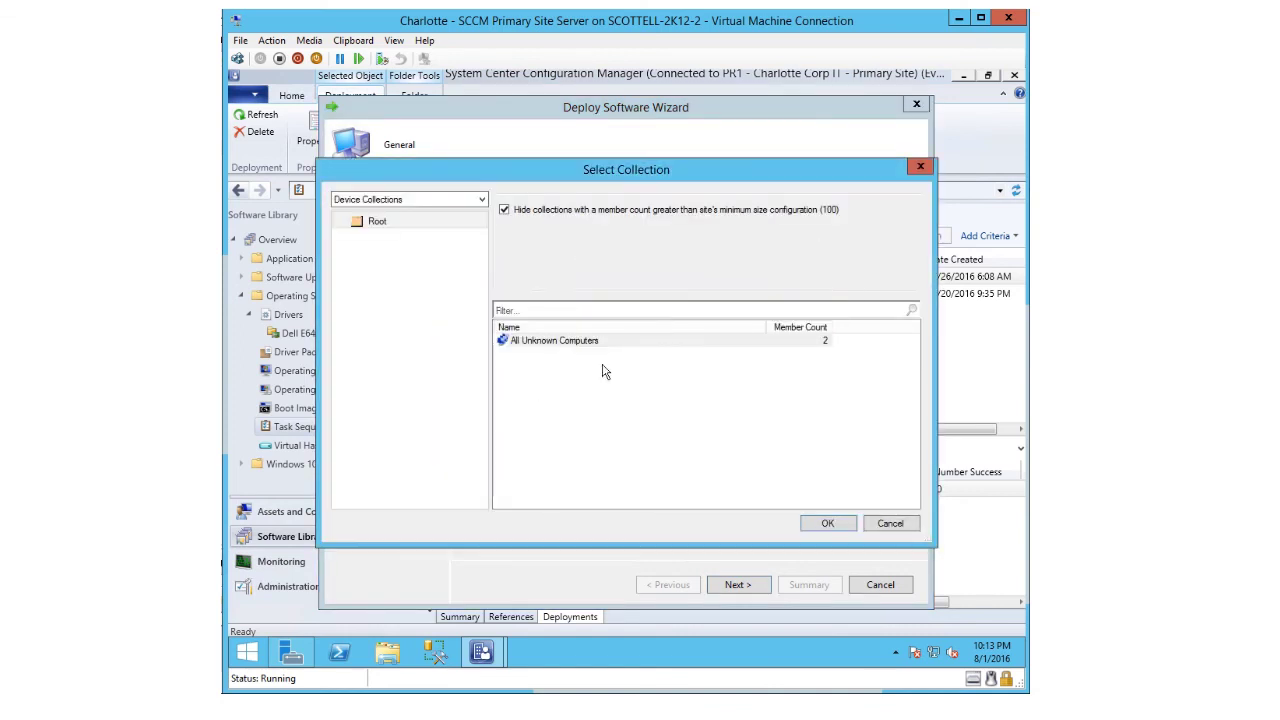
left_click(531, 342)
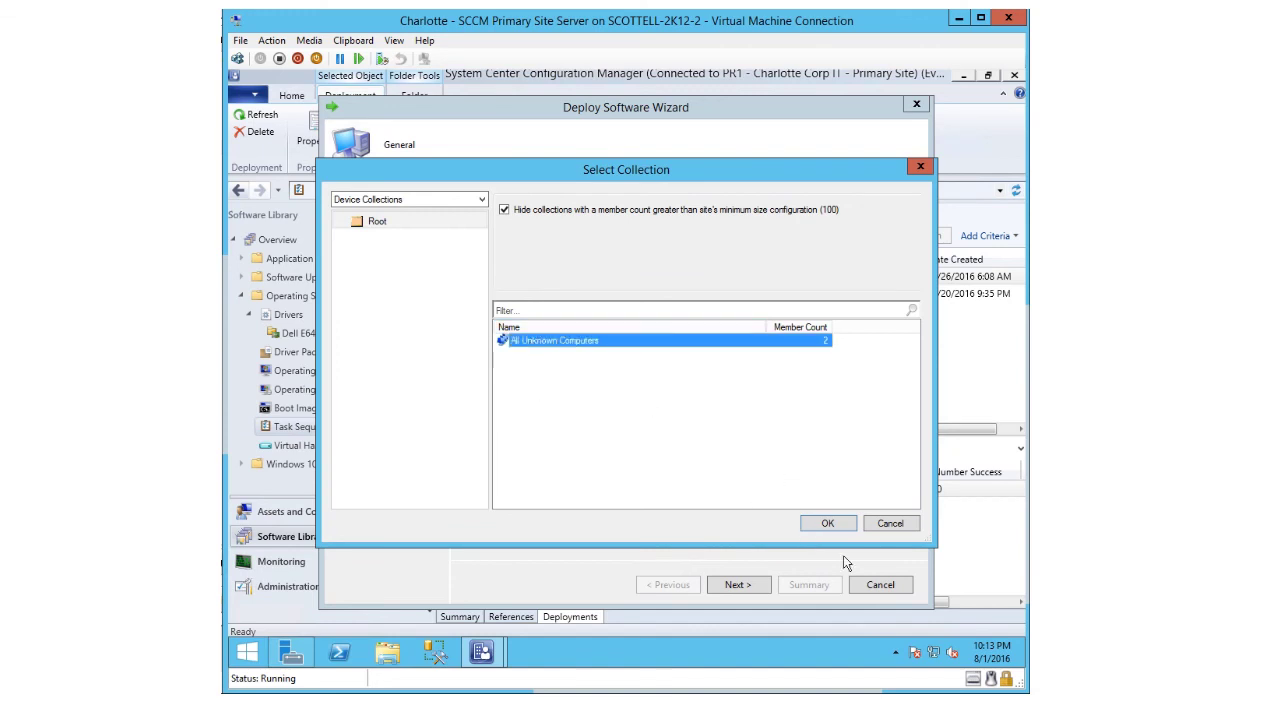
left_click(826, 525)
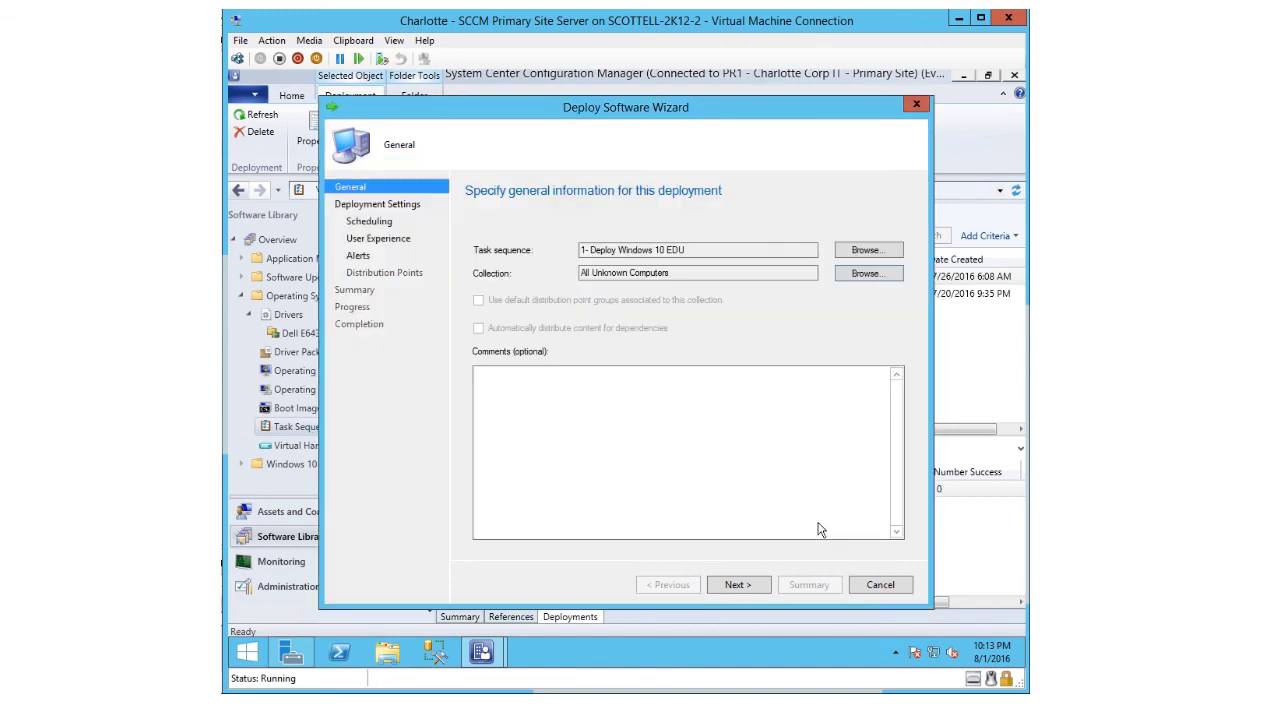
left_click(737, 585)
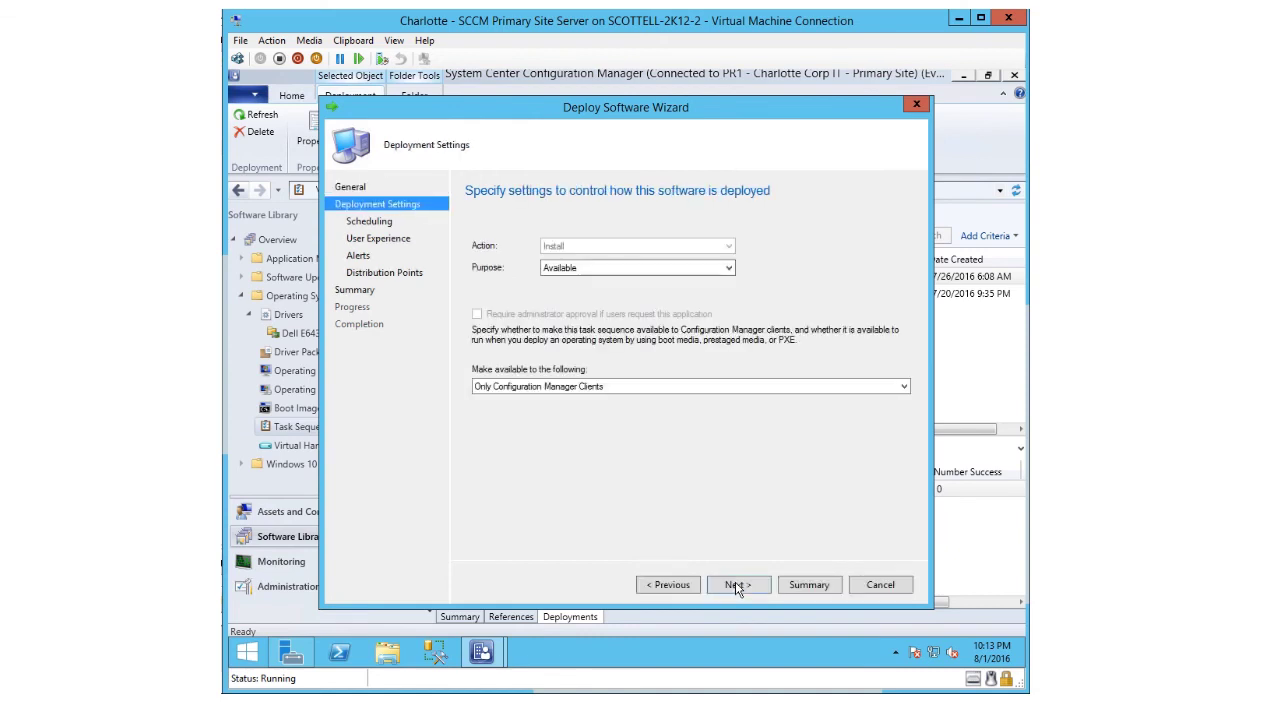
- Keep purpose Available for Only Configuration Manager Clients, then continue to Scheduling
left_click(558, 269)
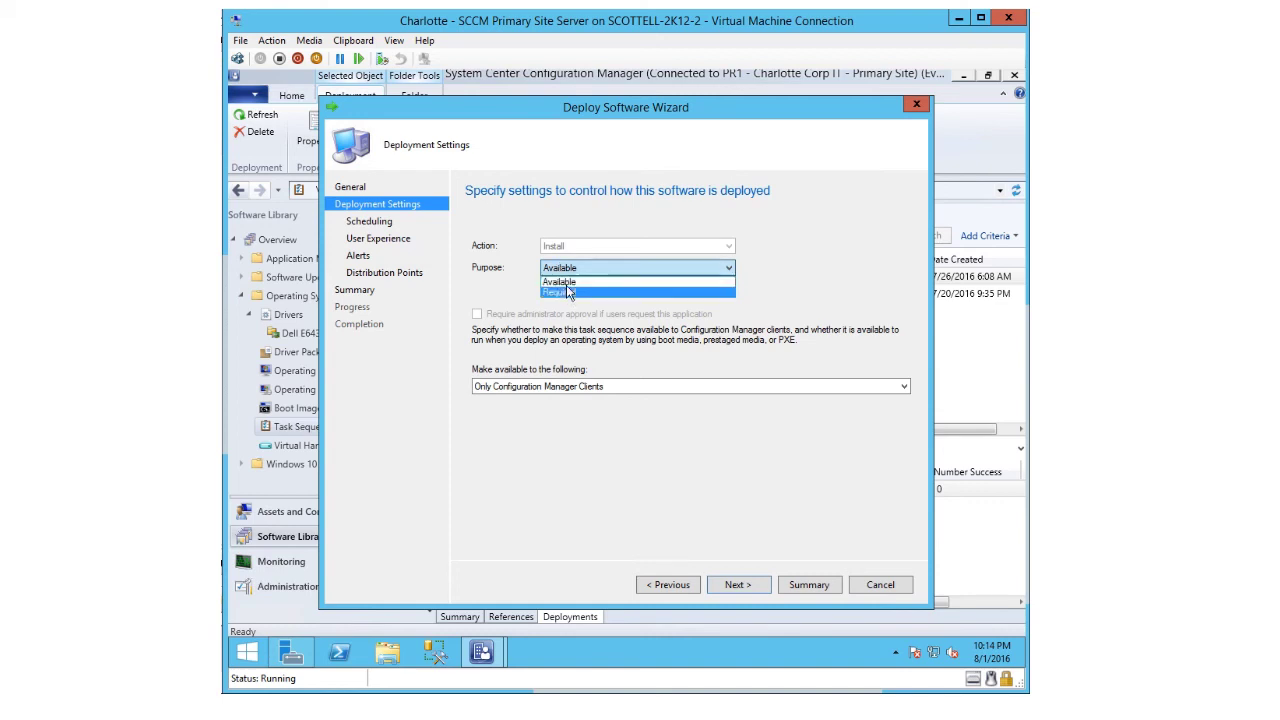
left_click(566, 284)
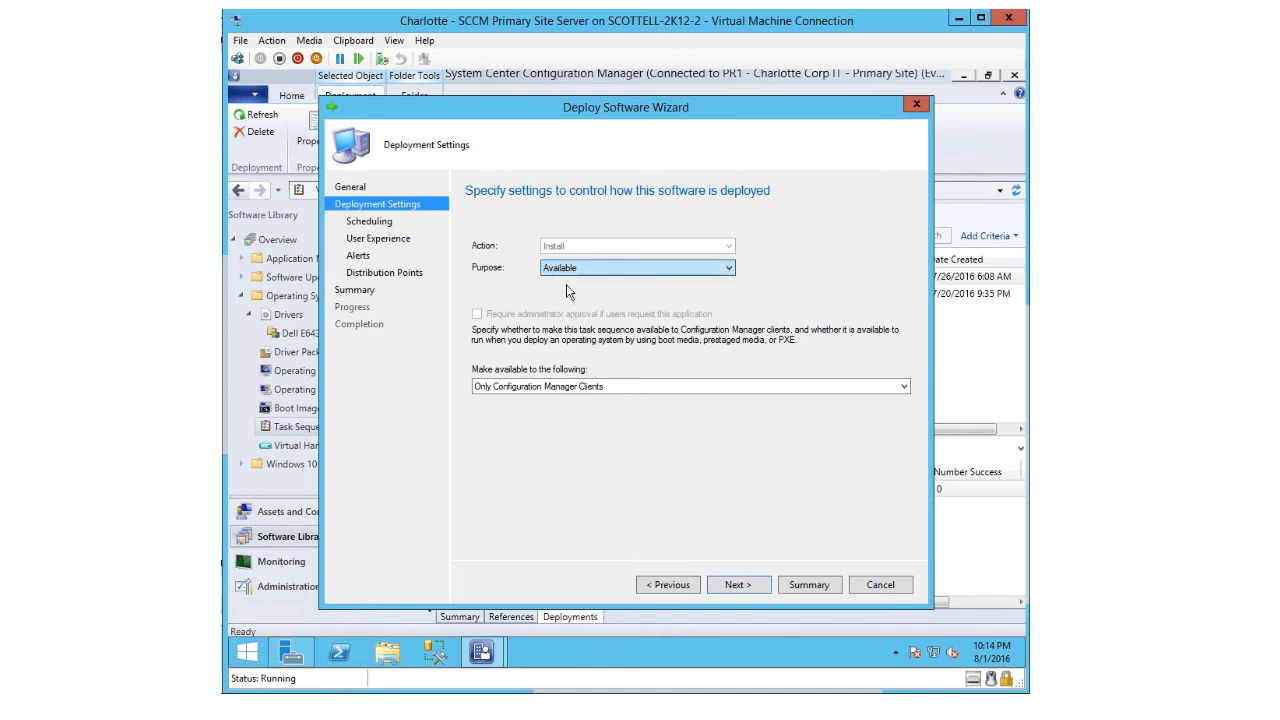
left_click(585, 389)
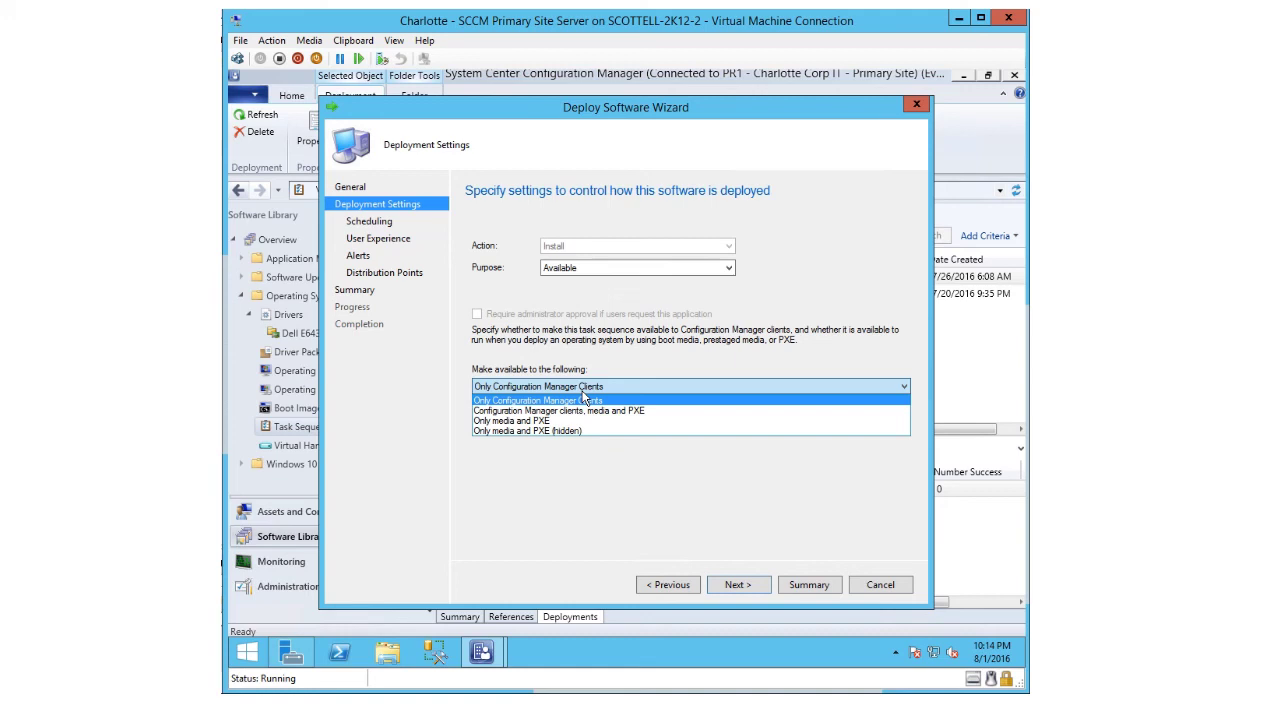
left_click(658, 488)
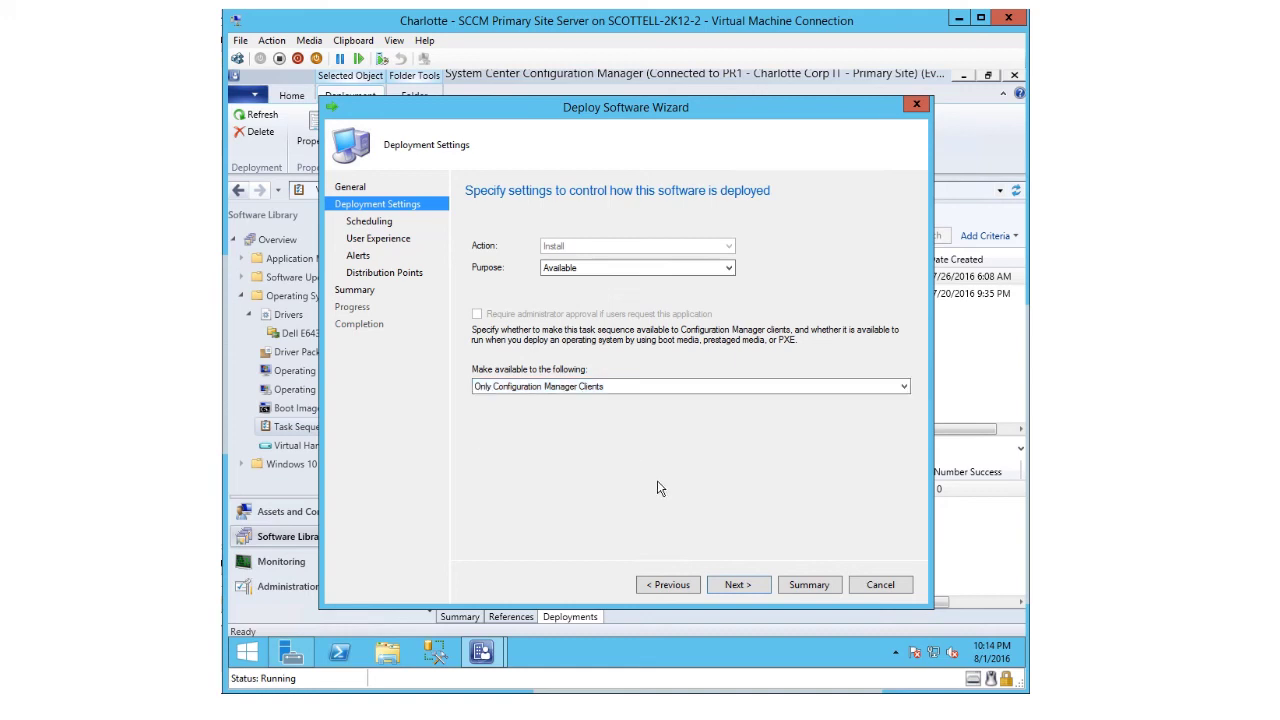
left_click(729, 585)
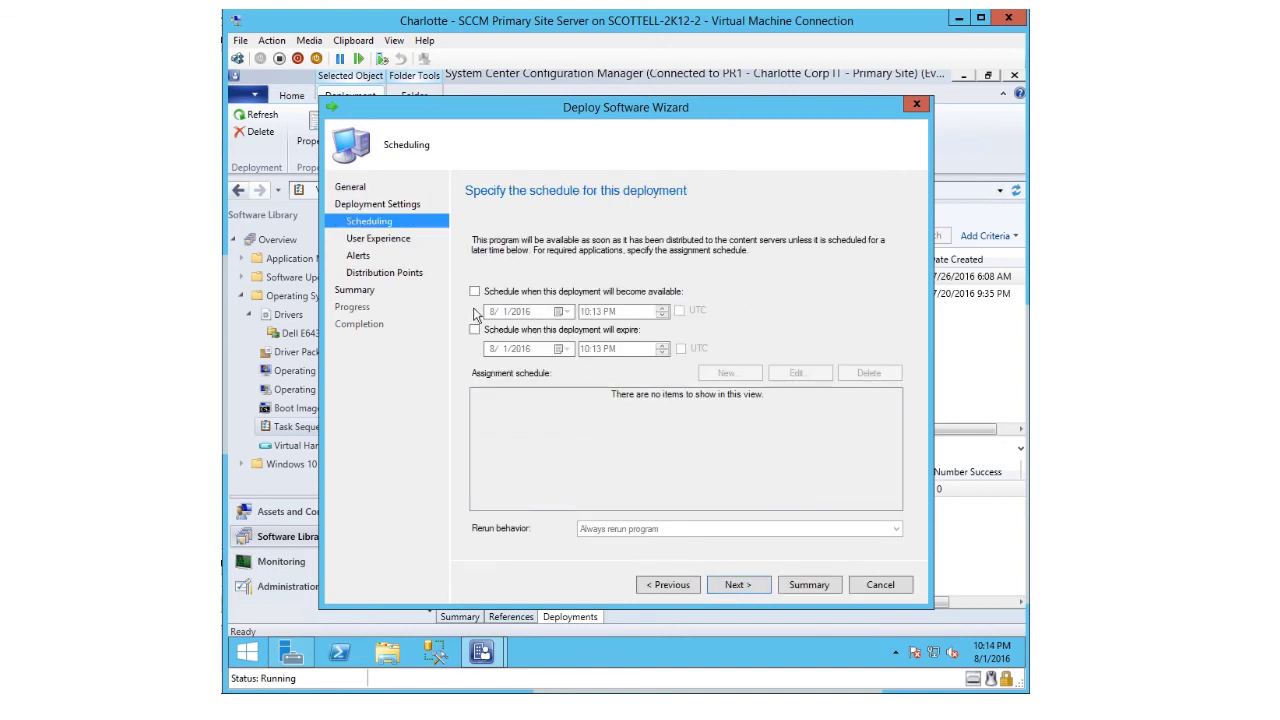
- Keep the default scheduling, user experience, alert and distribution point settings and apply the deployment to All Unknown Computers
left_click(738, 589)
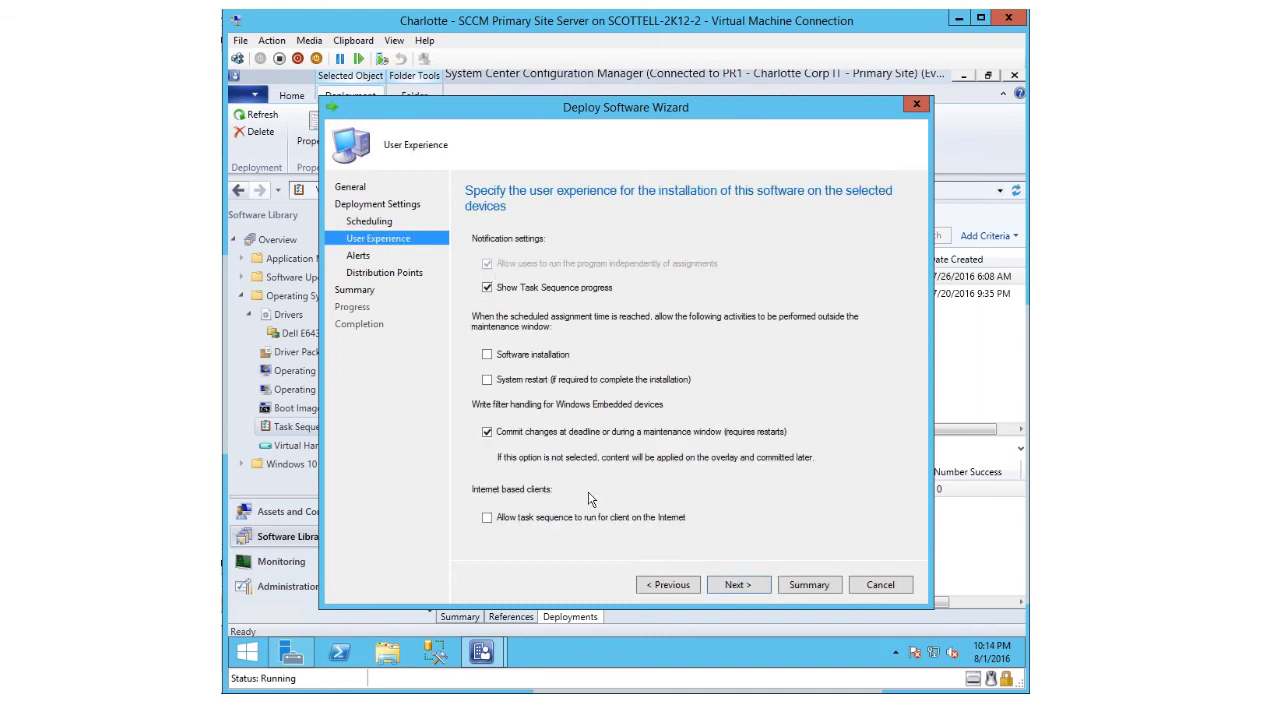
left_click(737, 585)
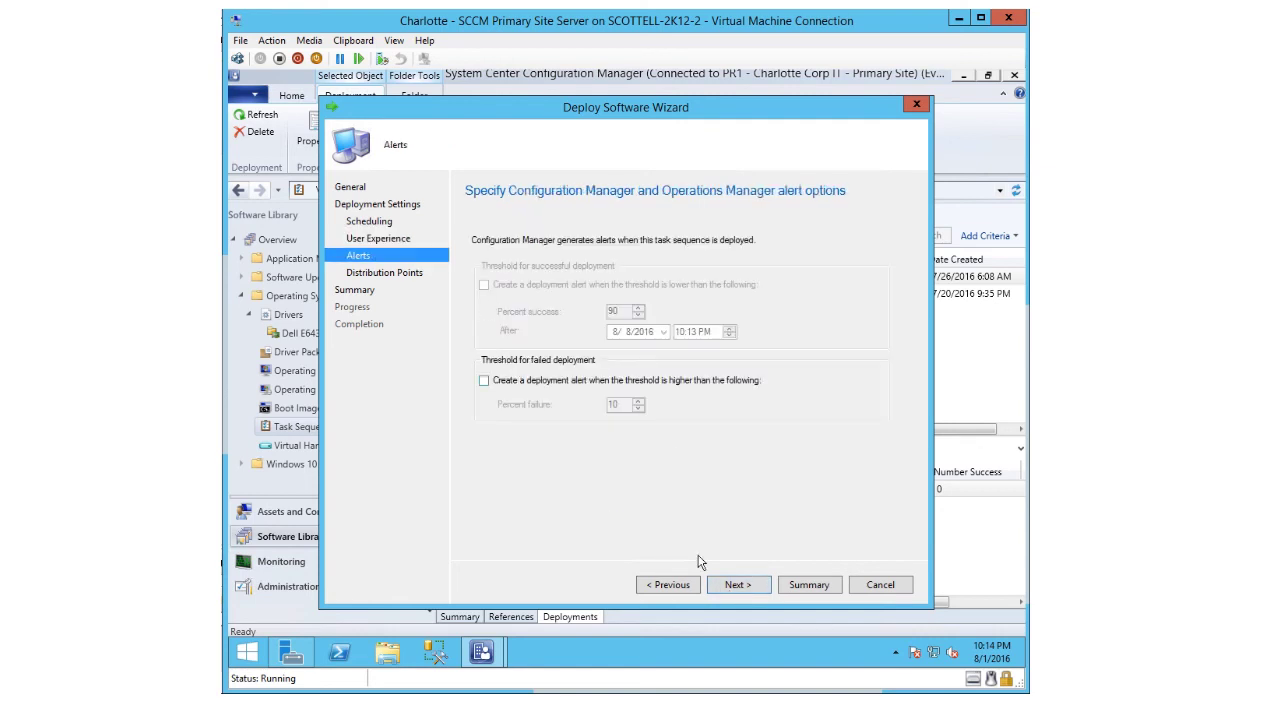
left_click(739, 586)
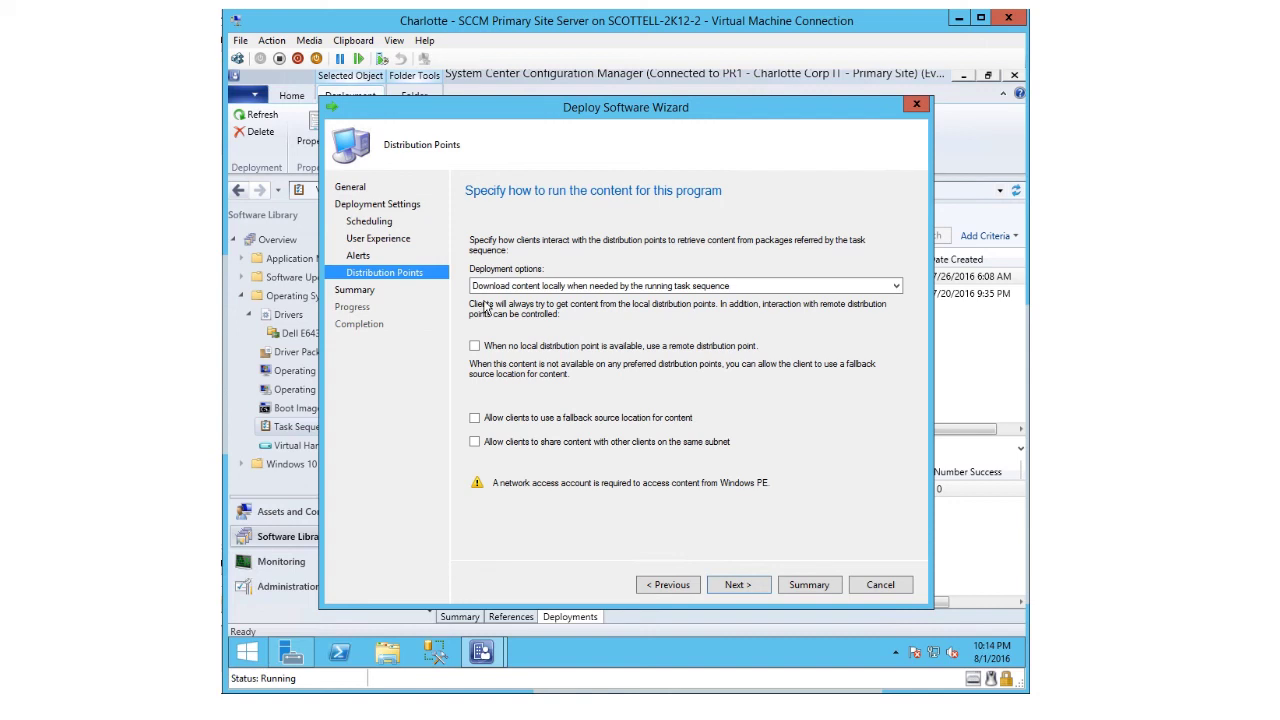
left_click(736, 594)
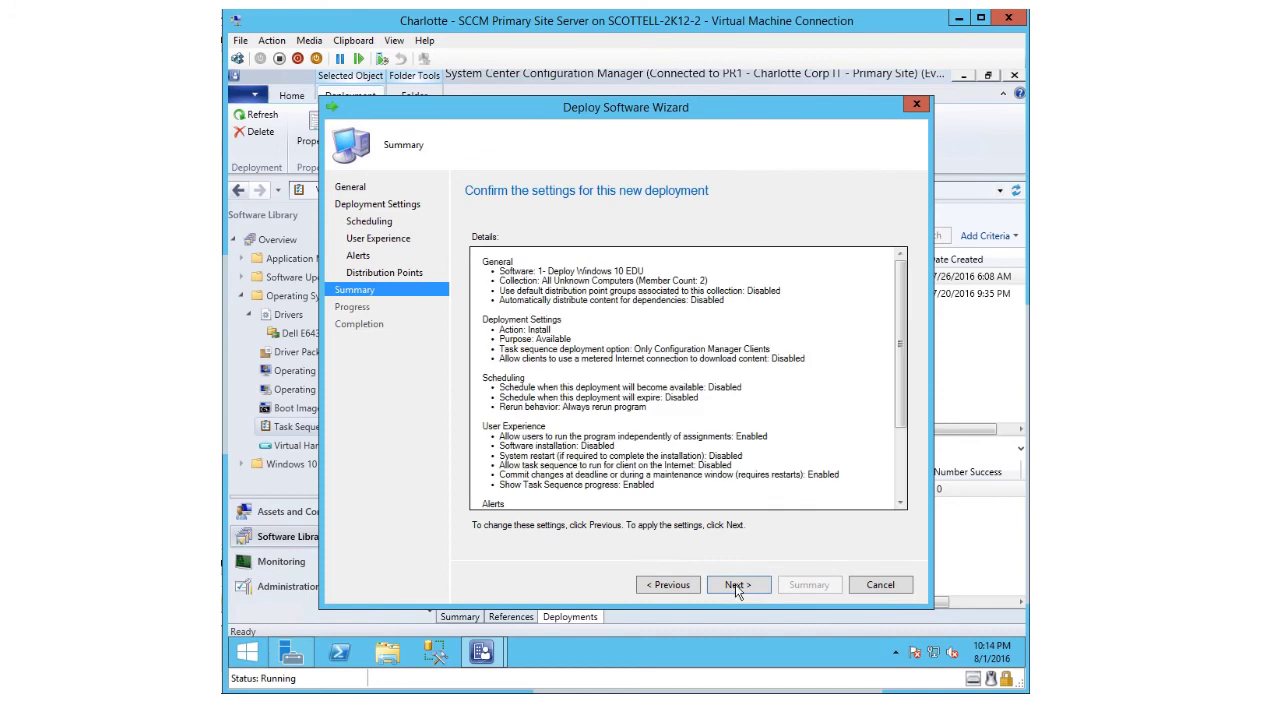
left_click(736, 590)
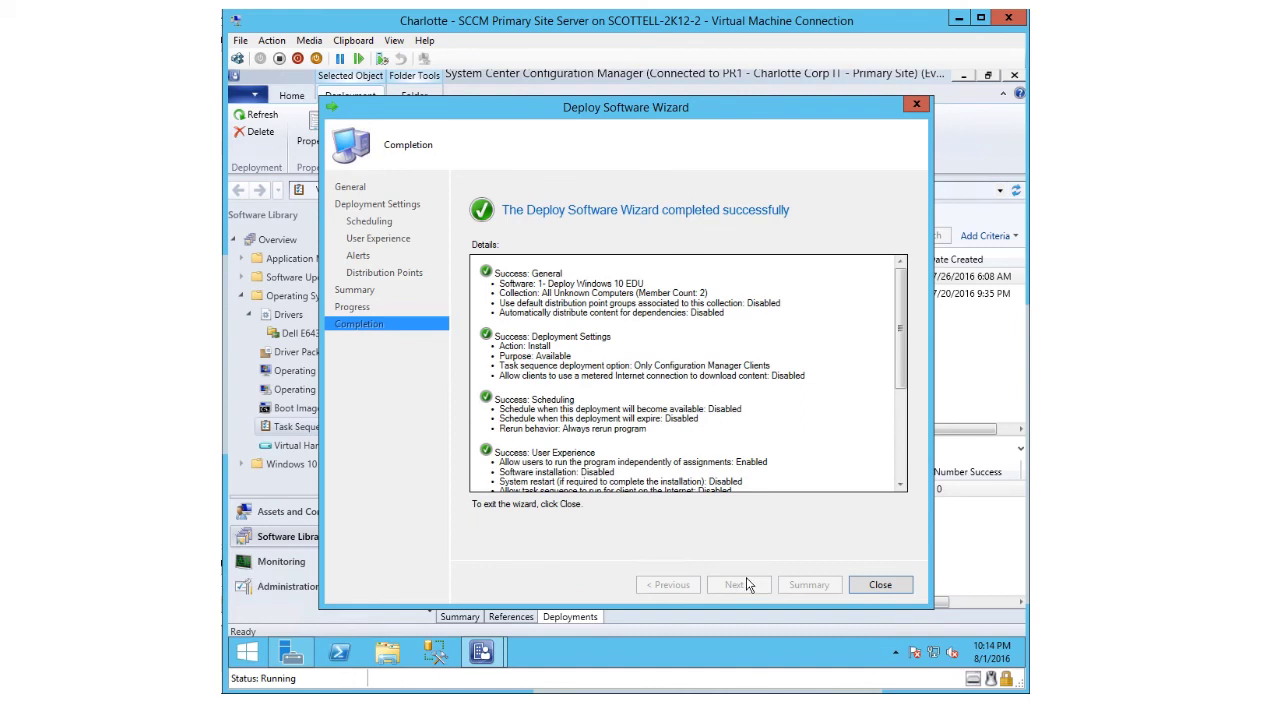
- Close the completed Deploy Software Wizard and move the VM's Task Sequence Wizard past its welcome page
left_click(880, 586)
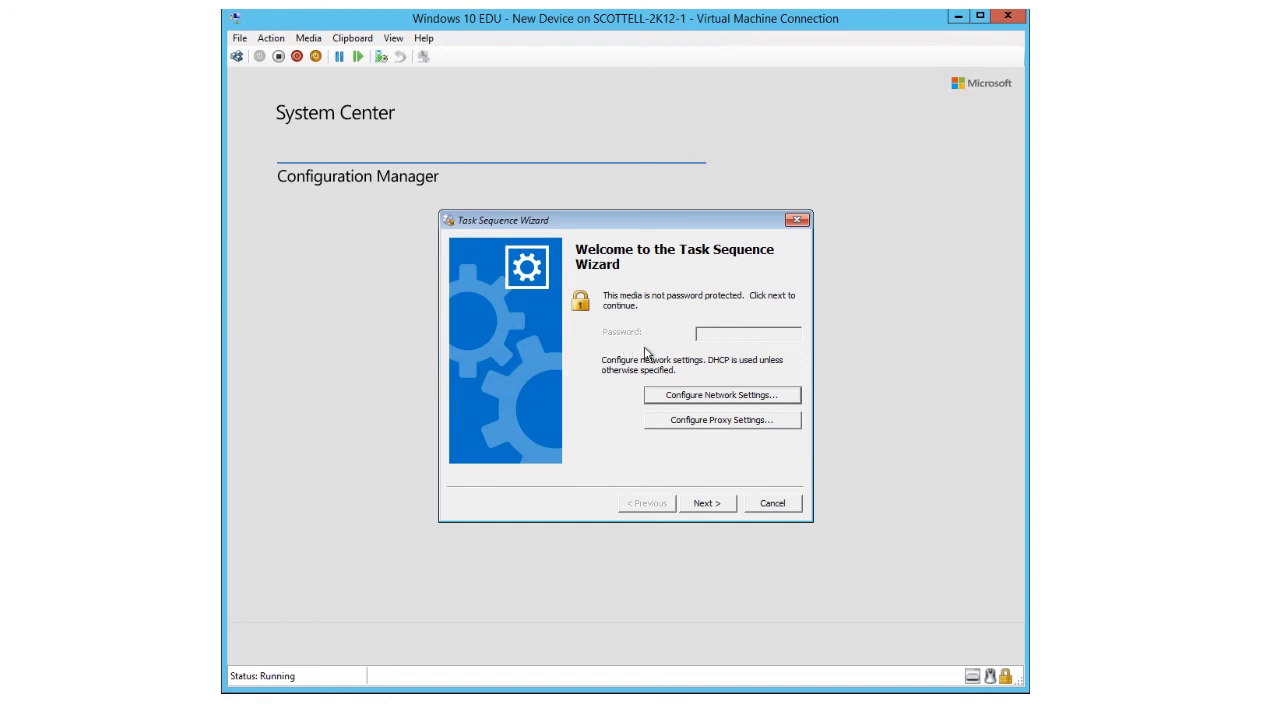
left_click(697, 505)
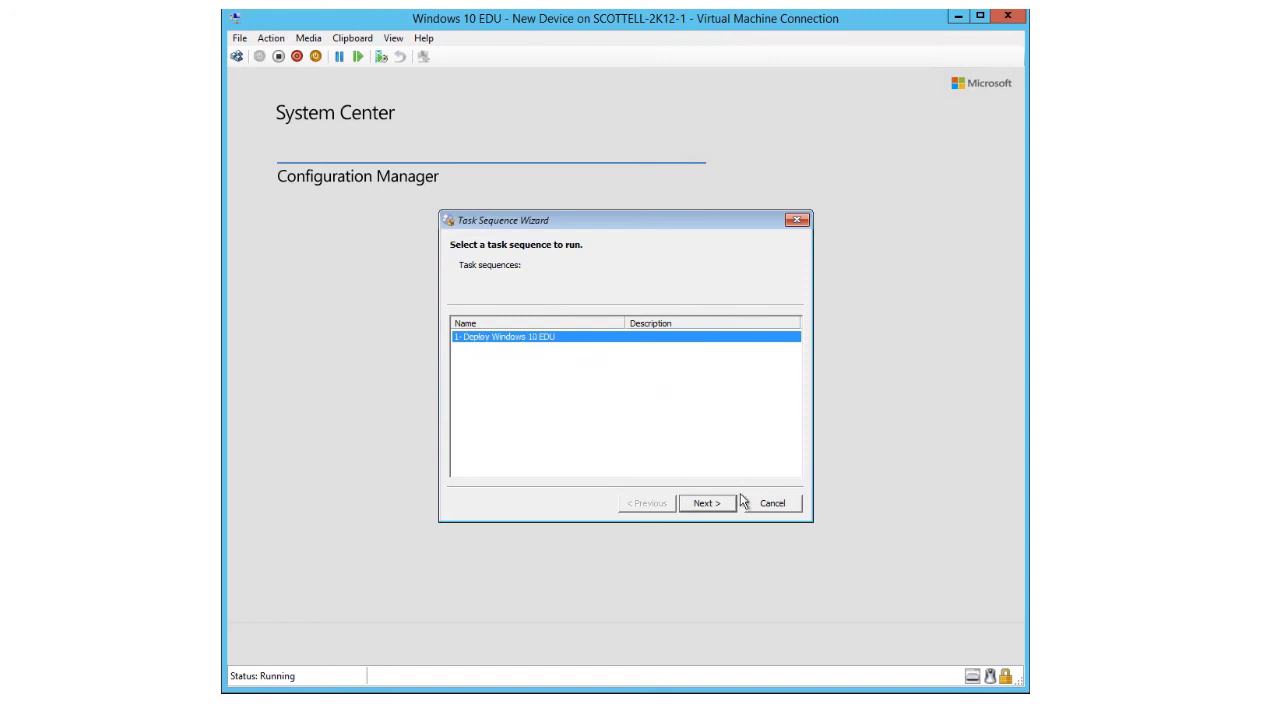
- Choose 1- Deploy Windows 10 EDU, set OSDCOMPUTERNAME to CLT-WKST-8, and start the task sequence
left_click(707, 504)
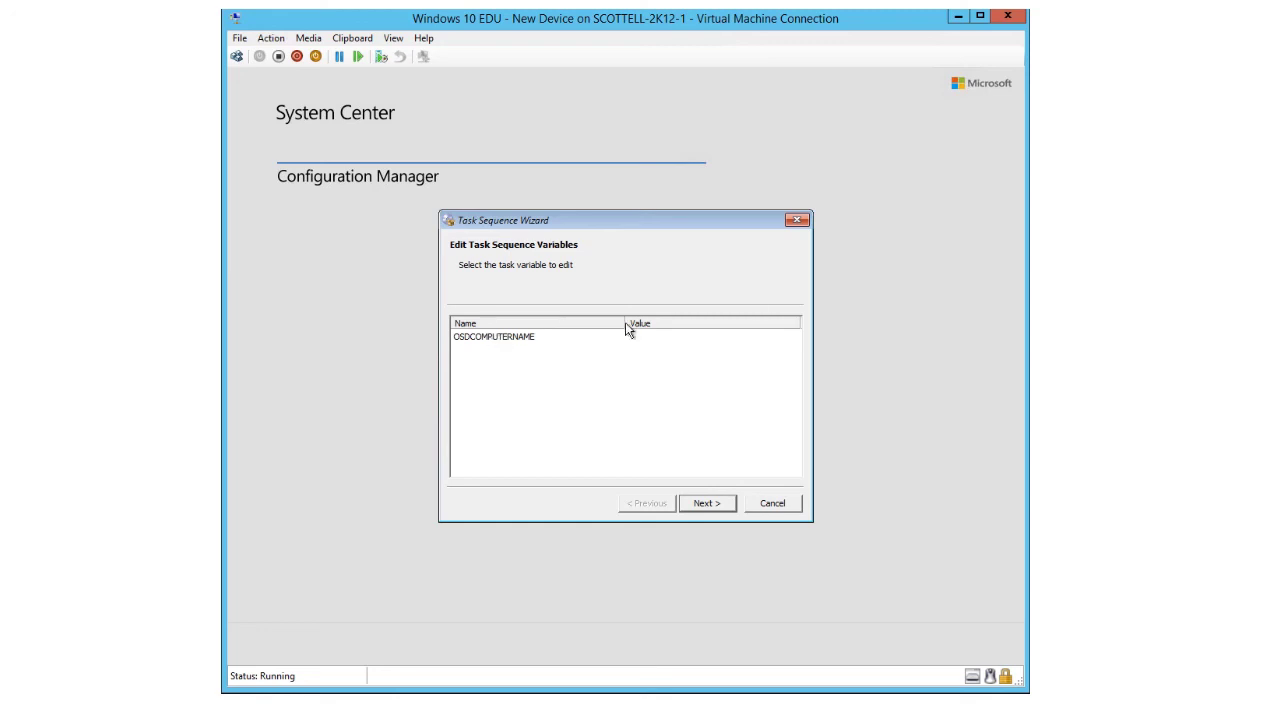
left_click(482, 339)
double_click(481, 338)
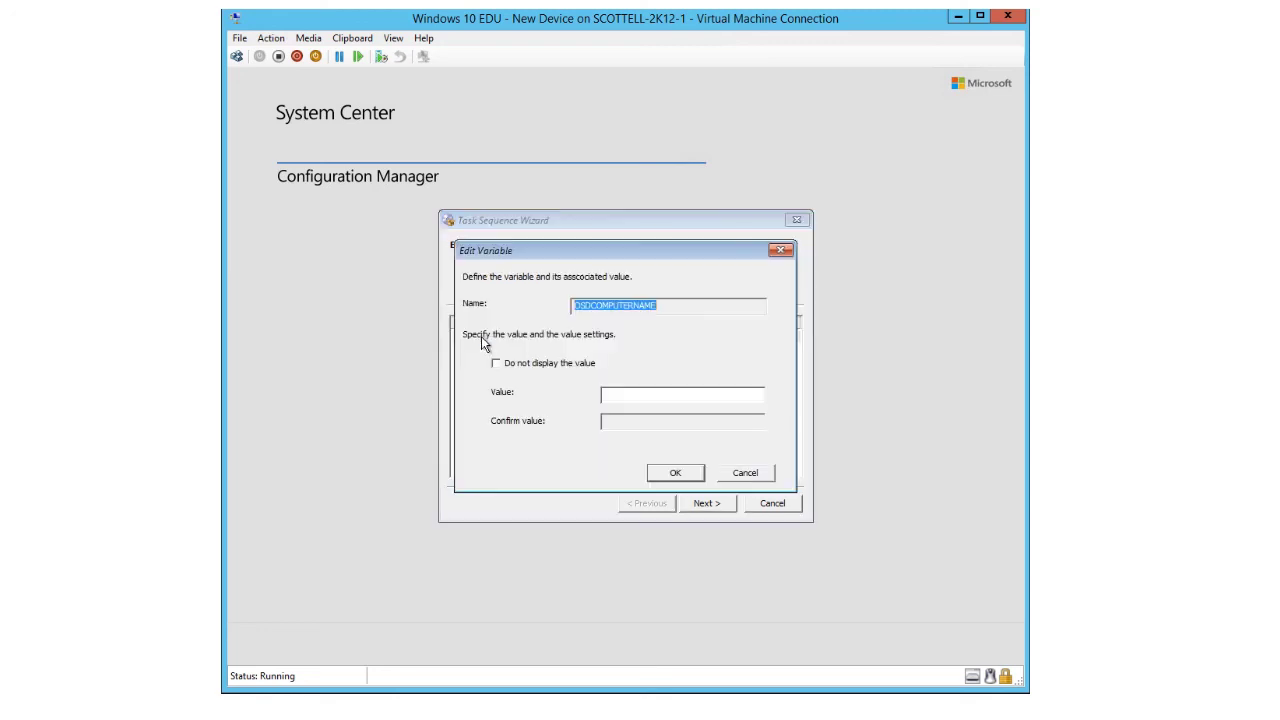
left_click(632, 393)
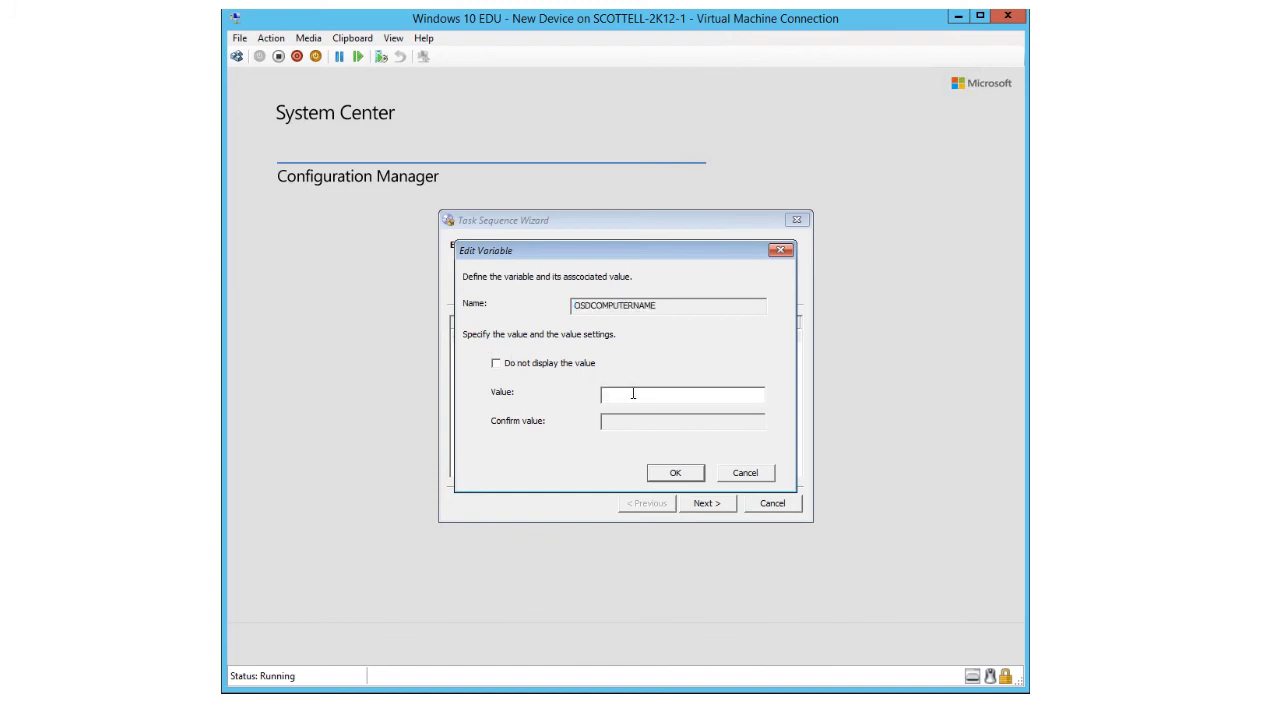
type("CLT-WKST-8")
left_click(674, 474)
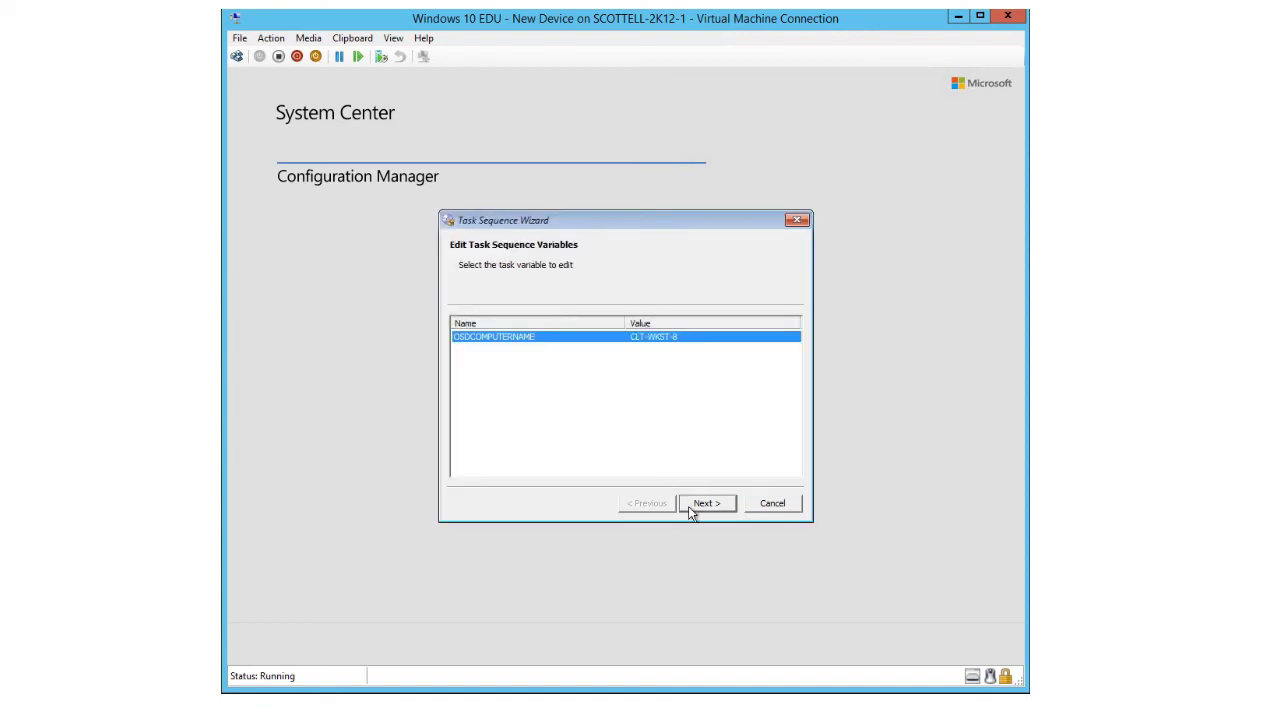
left_click(690, 510)
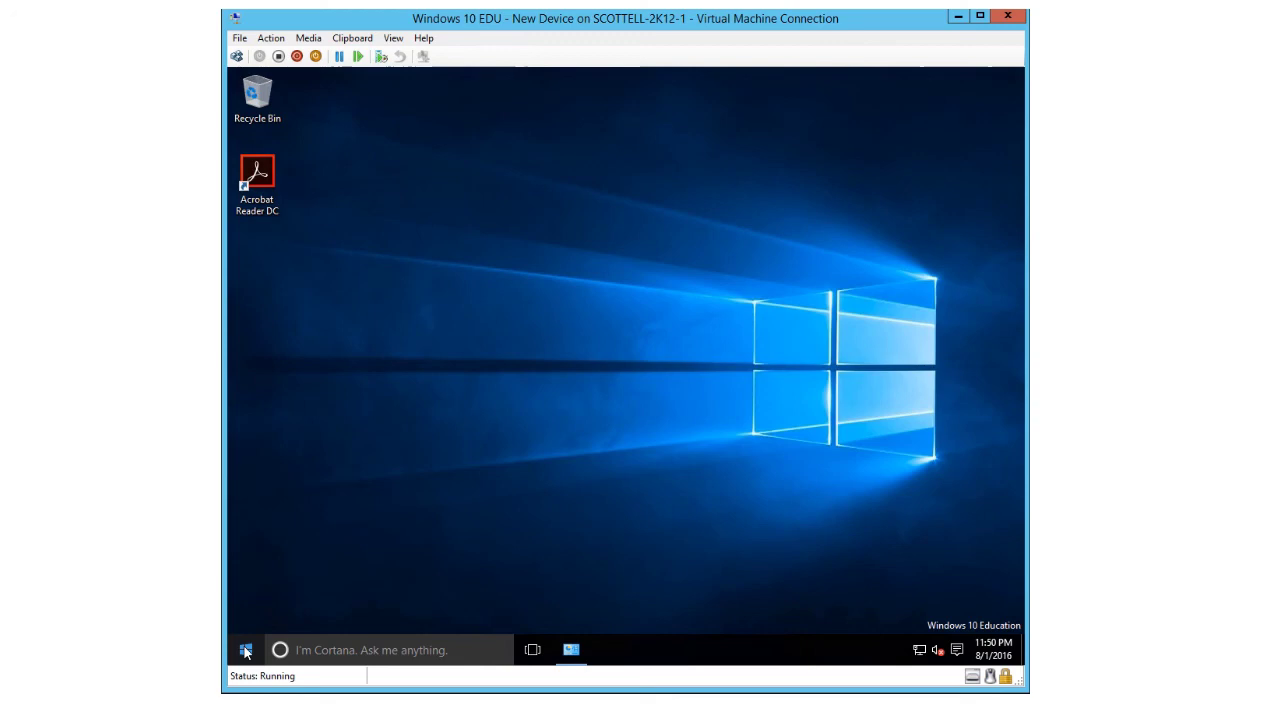
- Open the System window to confirm the machine is CLT-WKST-8 joined to corp.charlottecorp.com
right_click(246, 652)
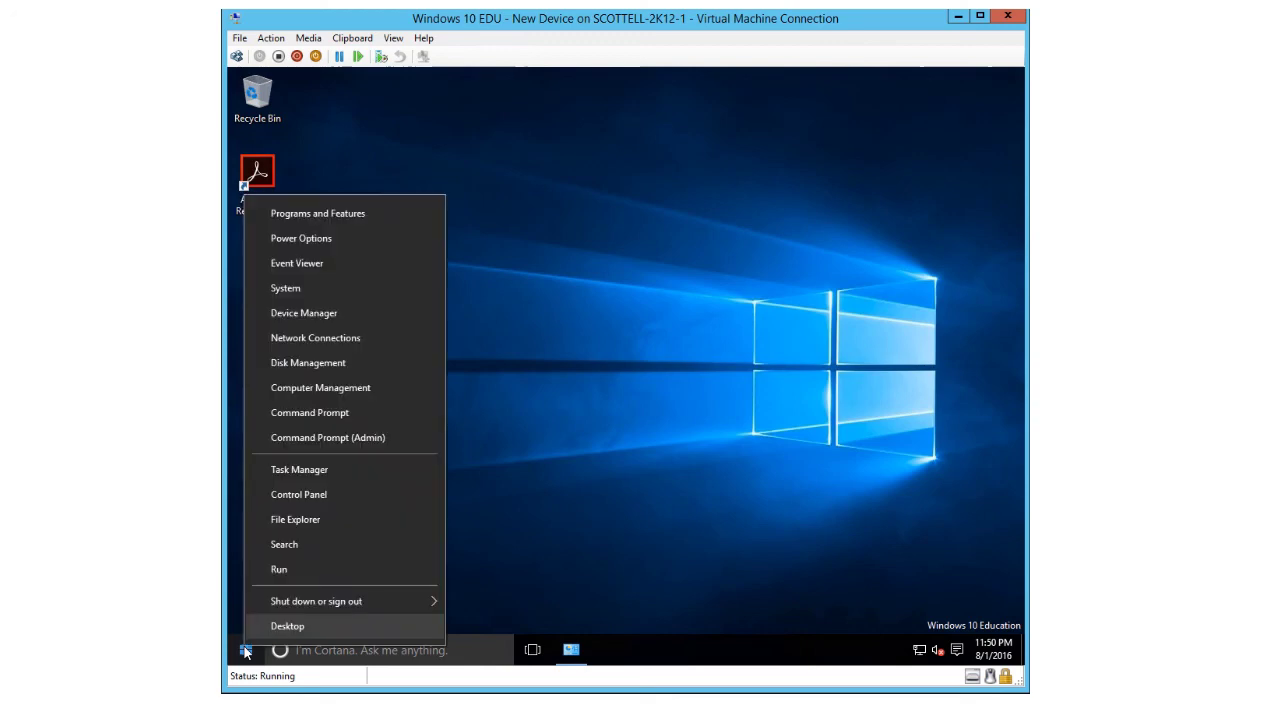
left_click(285, 288)
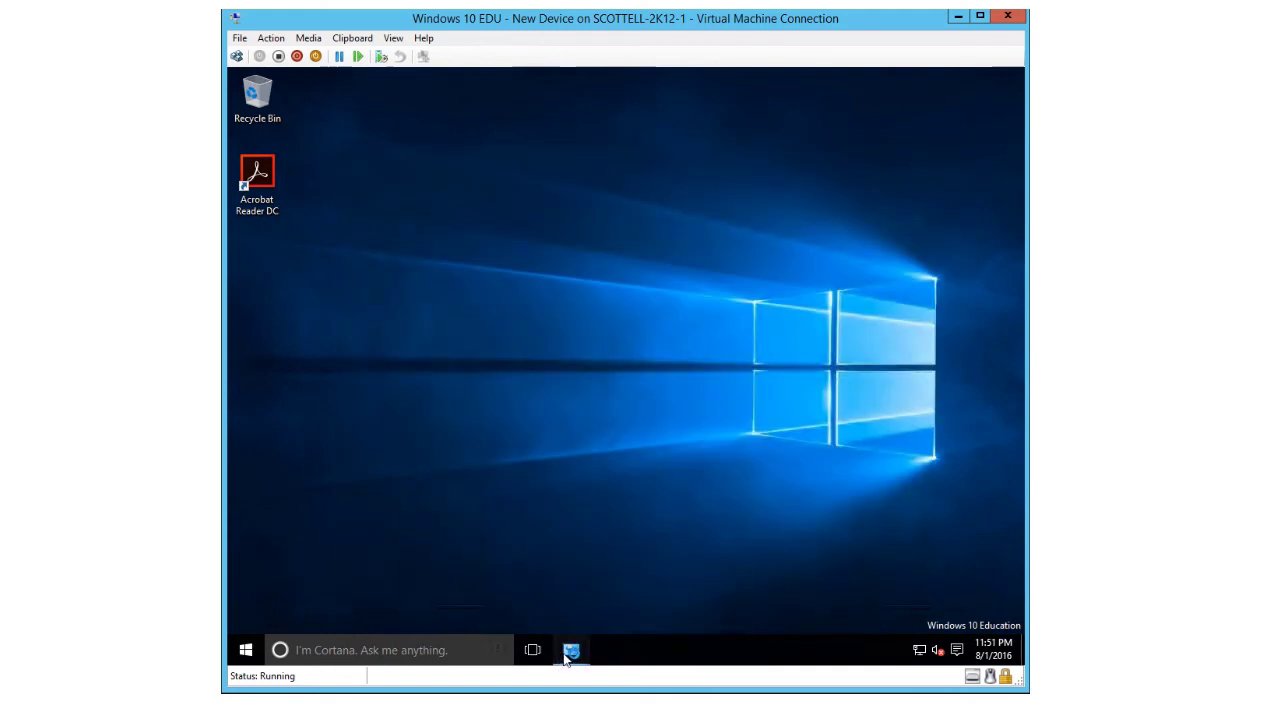
mouse_move(566, 658)
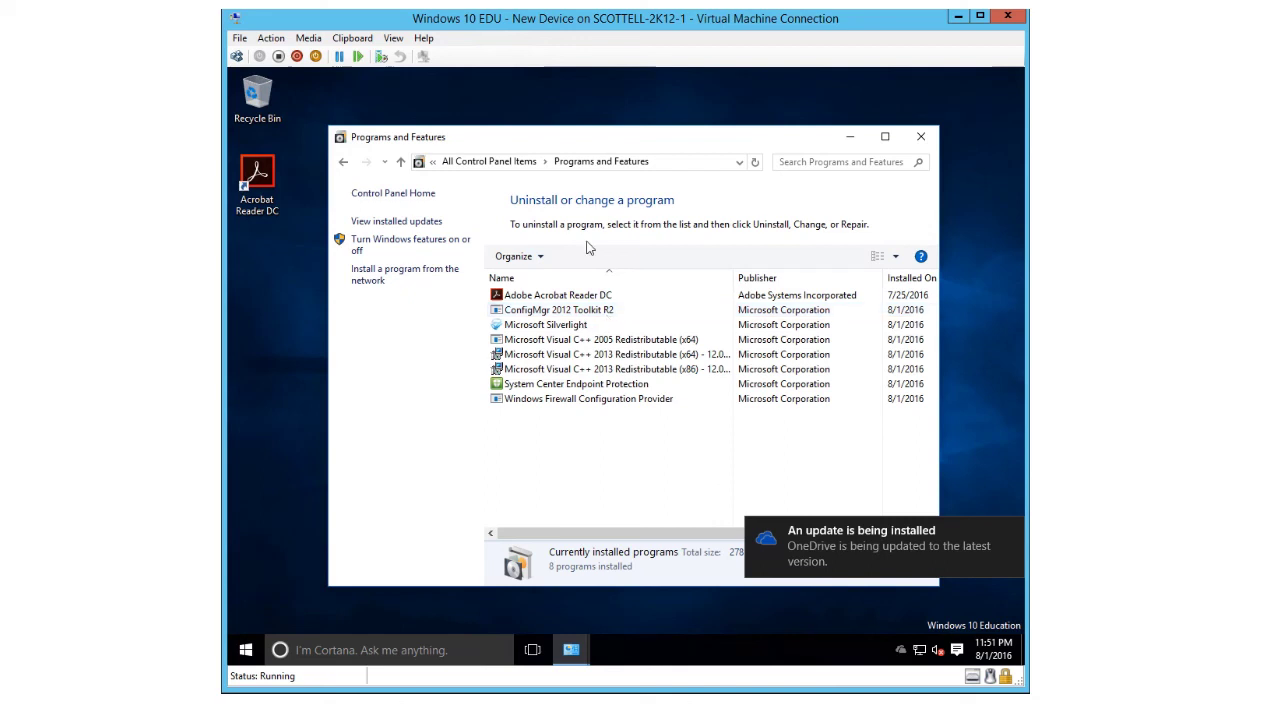
- Review the Configuration Manager client's action cycles, close its properties, and return to the SCCM console
left_click(477, 163)
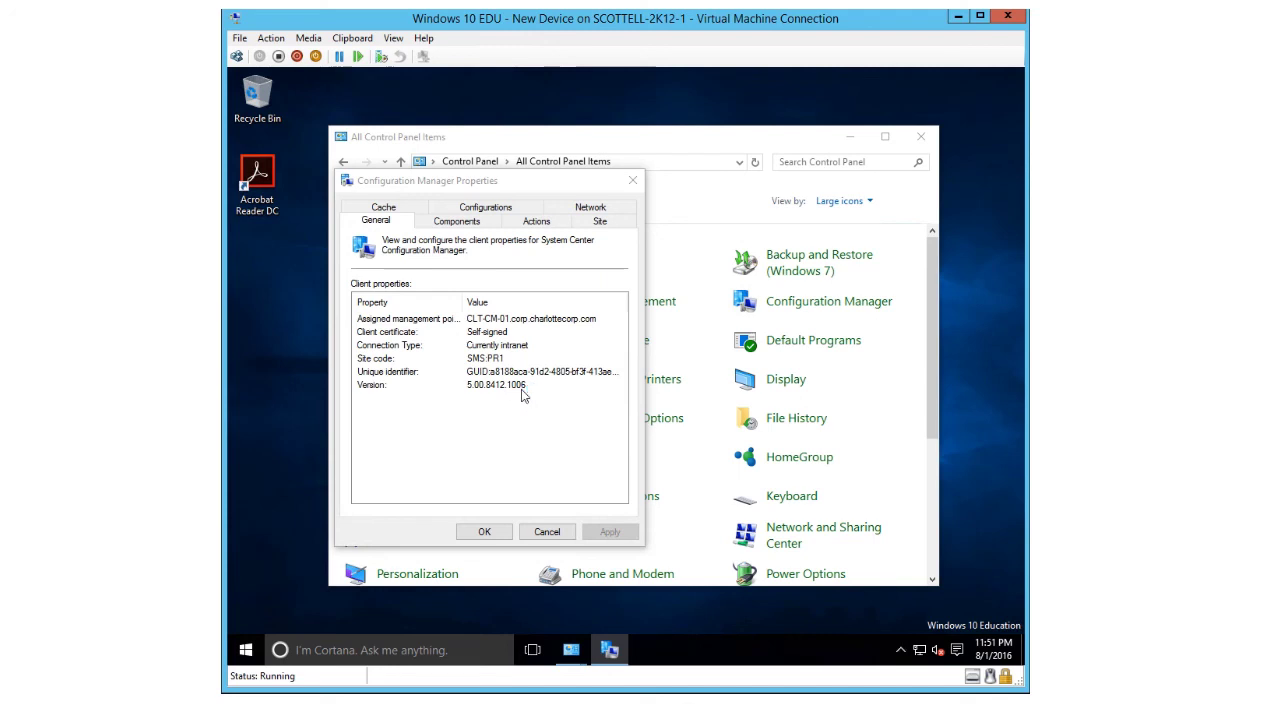
left_click(538, 222)
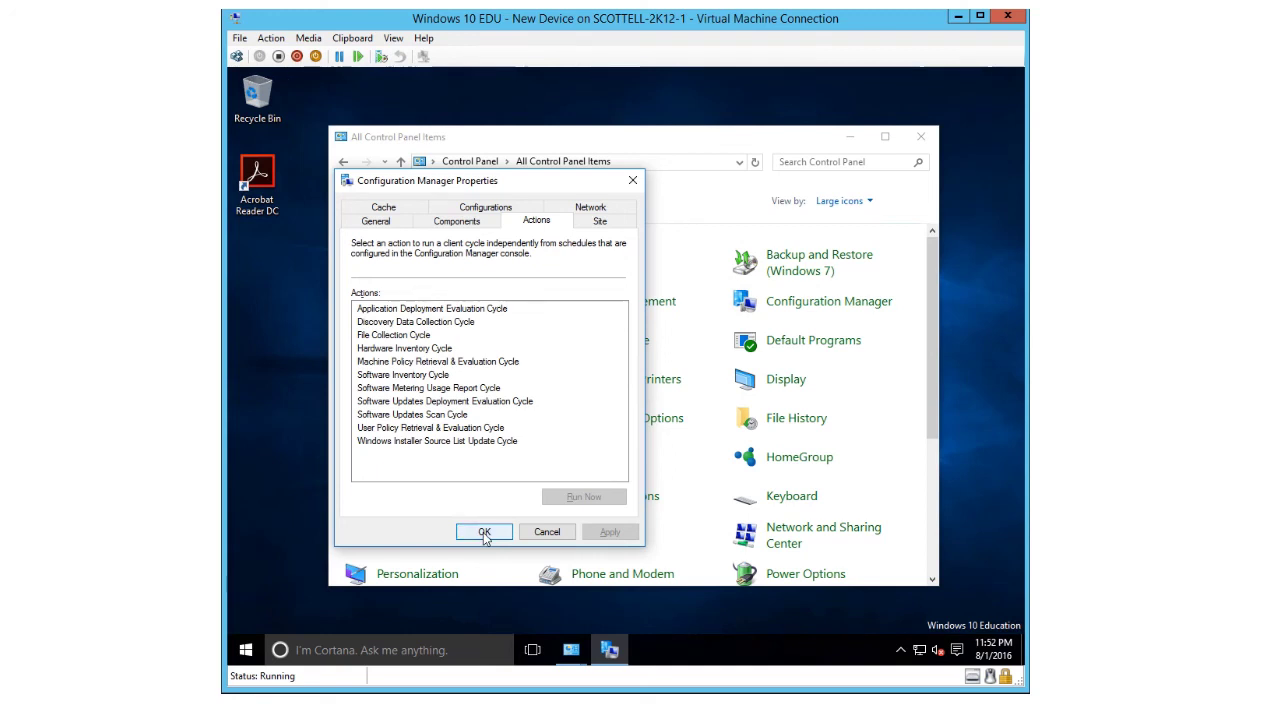
left_click(484, 532)
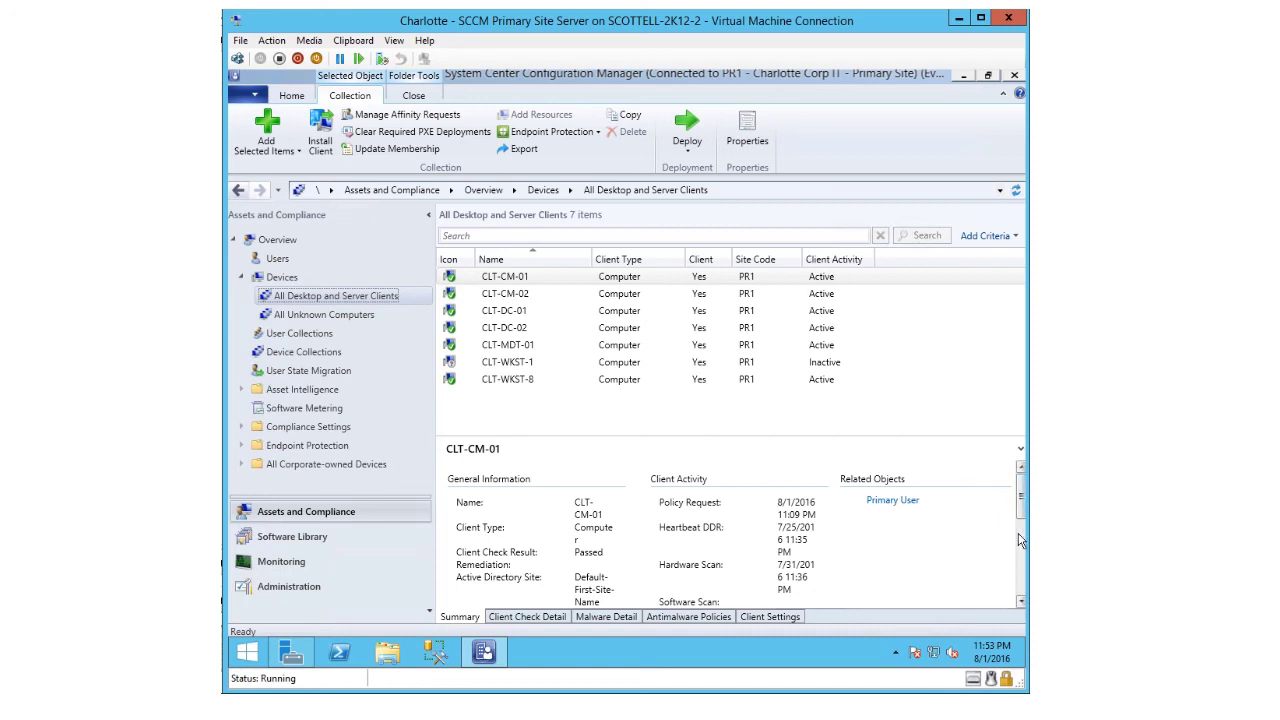
left_click(1020, 538)
left_click_drag(1020, 540, 1020, 494)
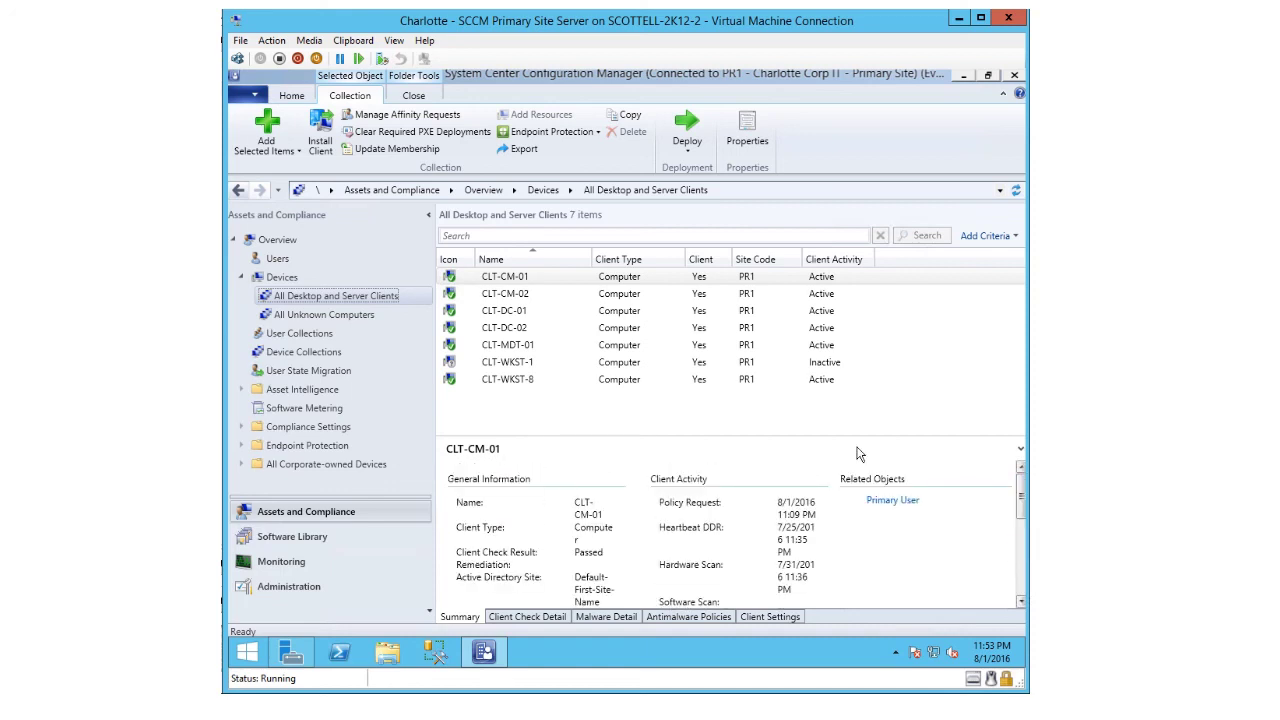